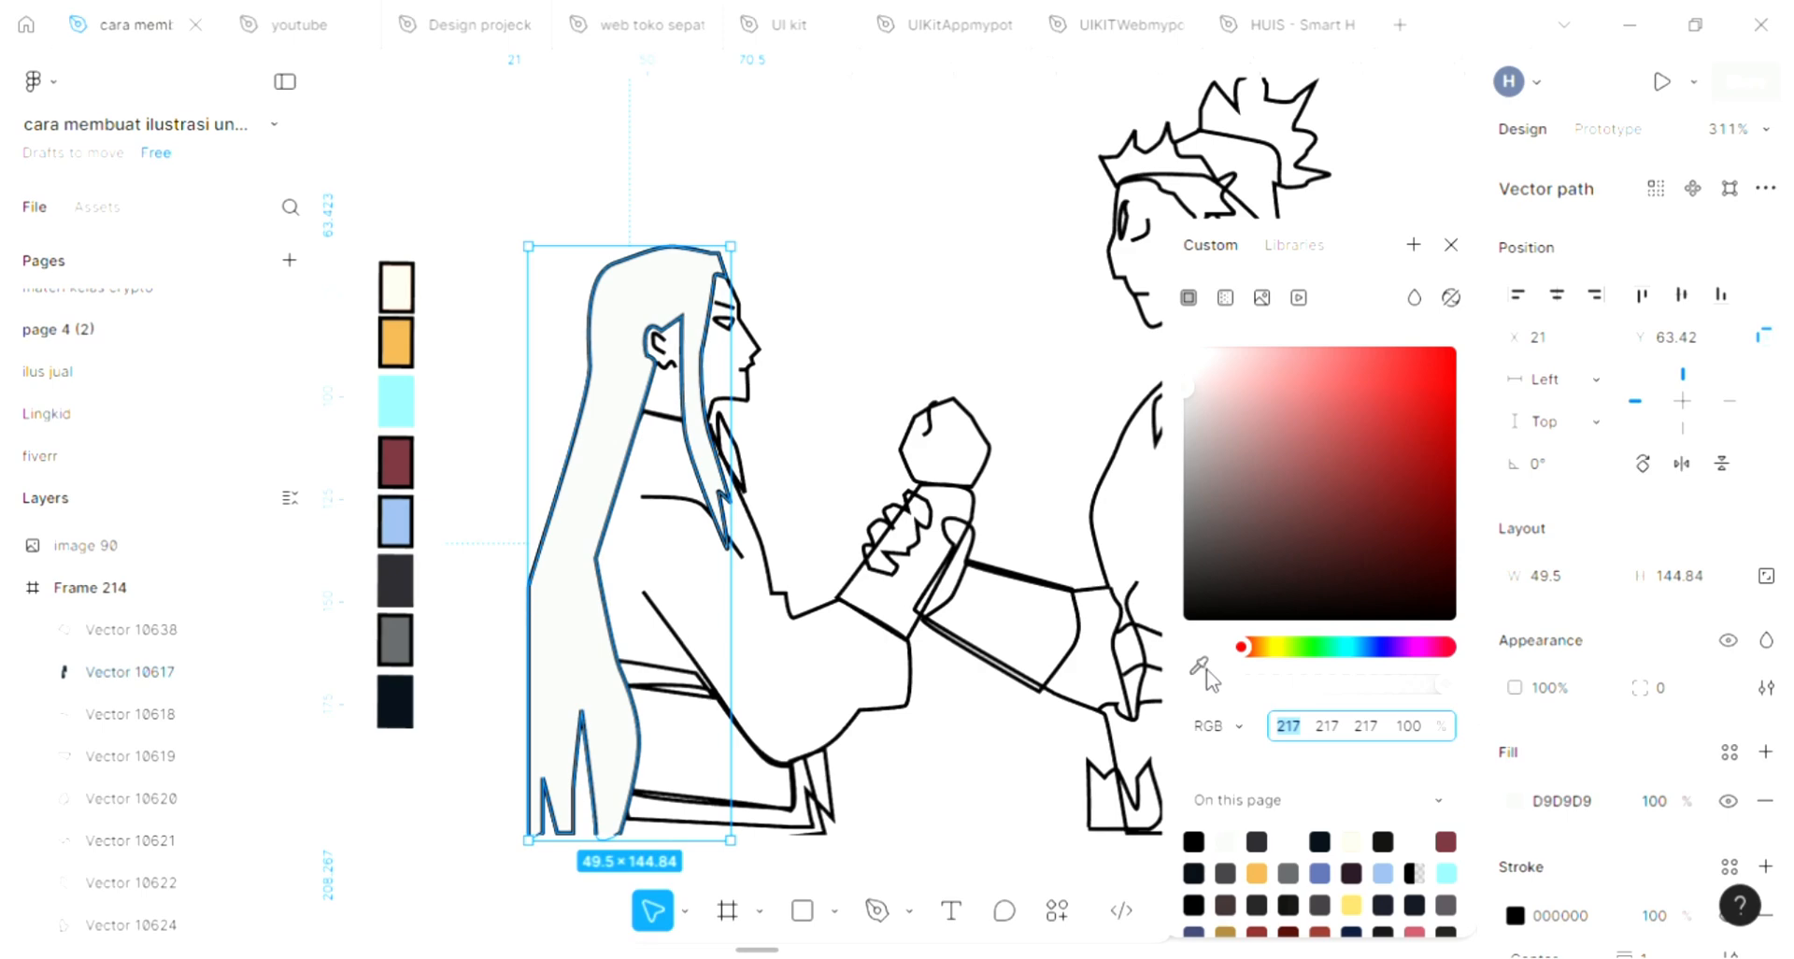
Fill the long hair shape using the orange palette swatch as a base, lightened to yellow FDD189
click(1199, 664)
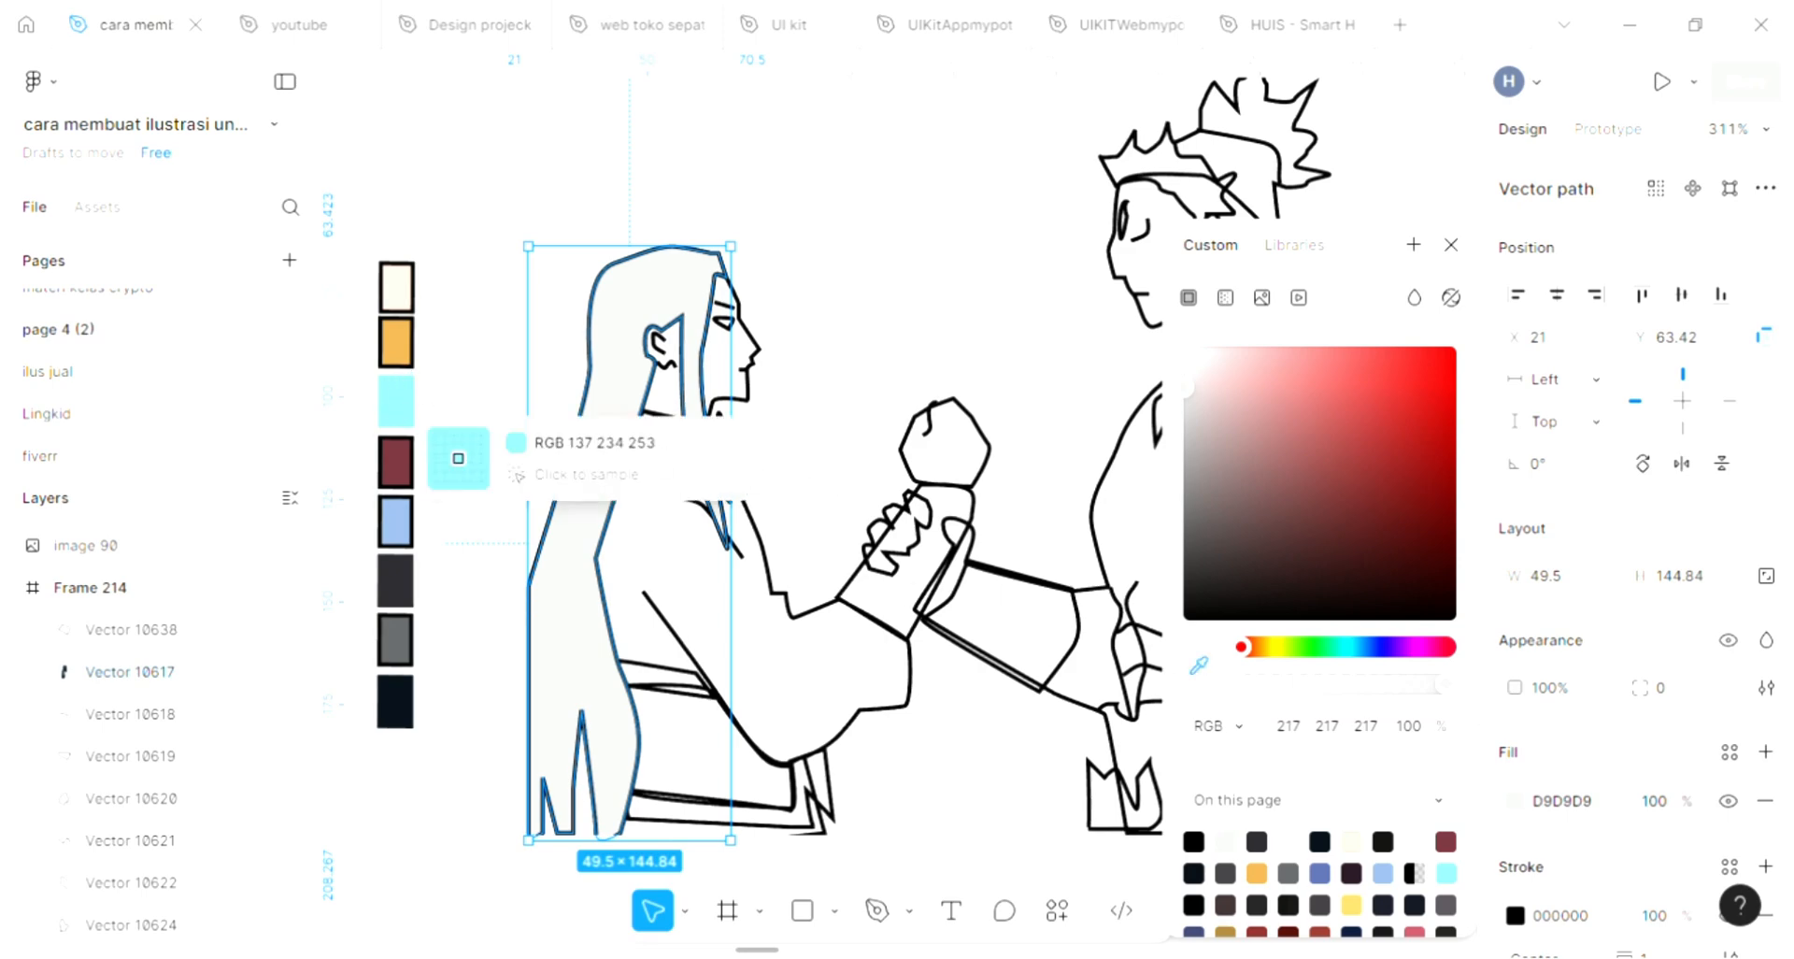
click(397, 341)
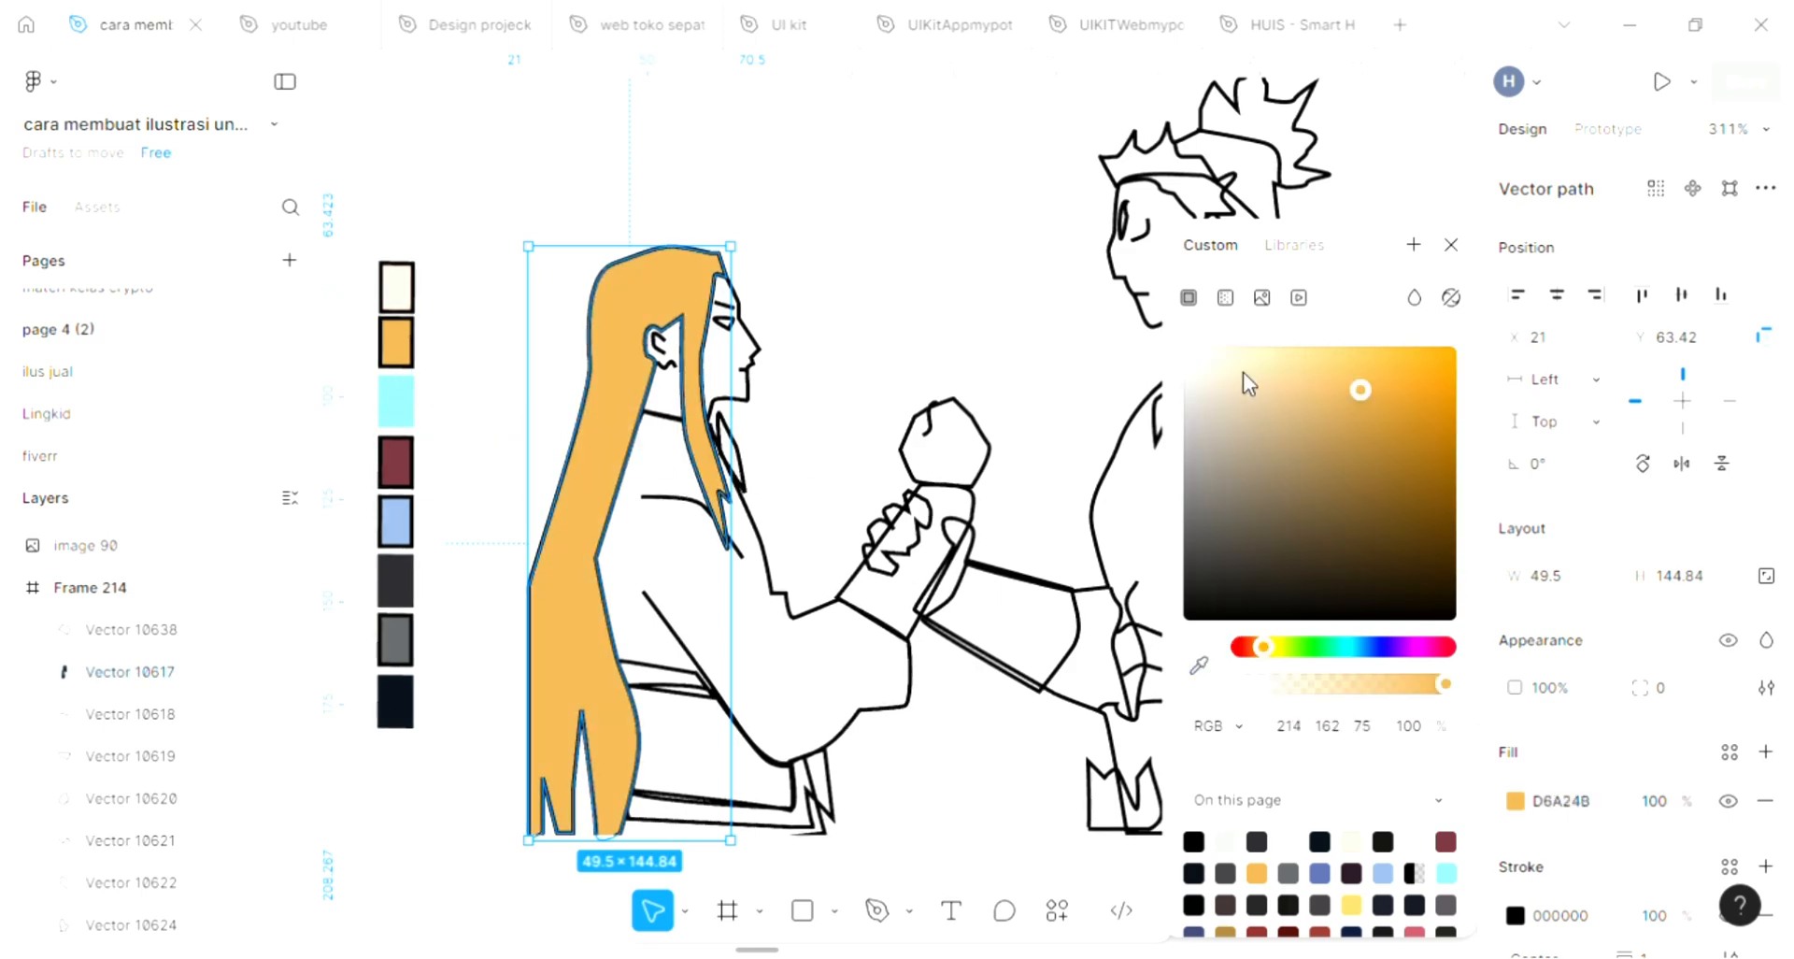
click(1308, 361)
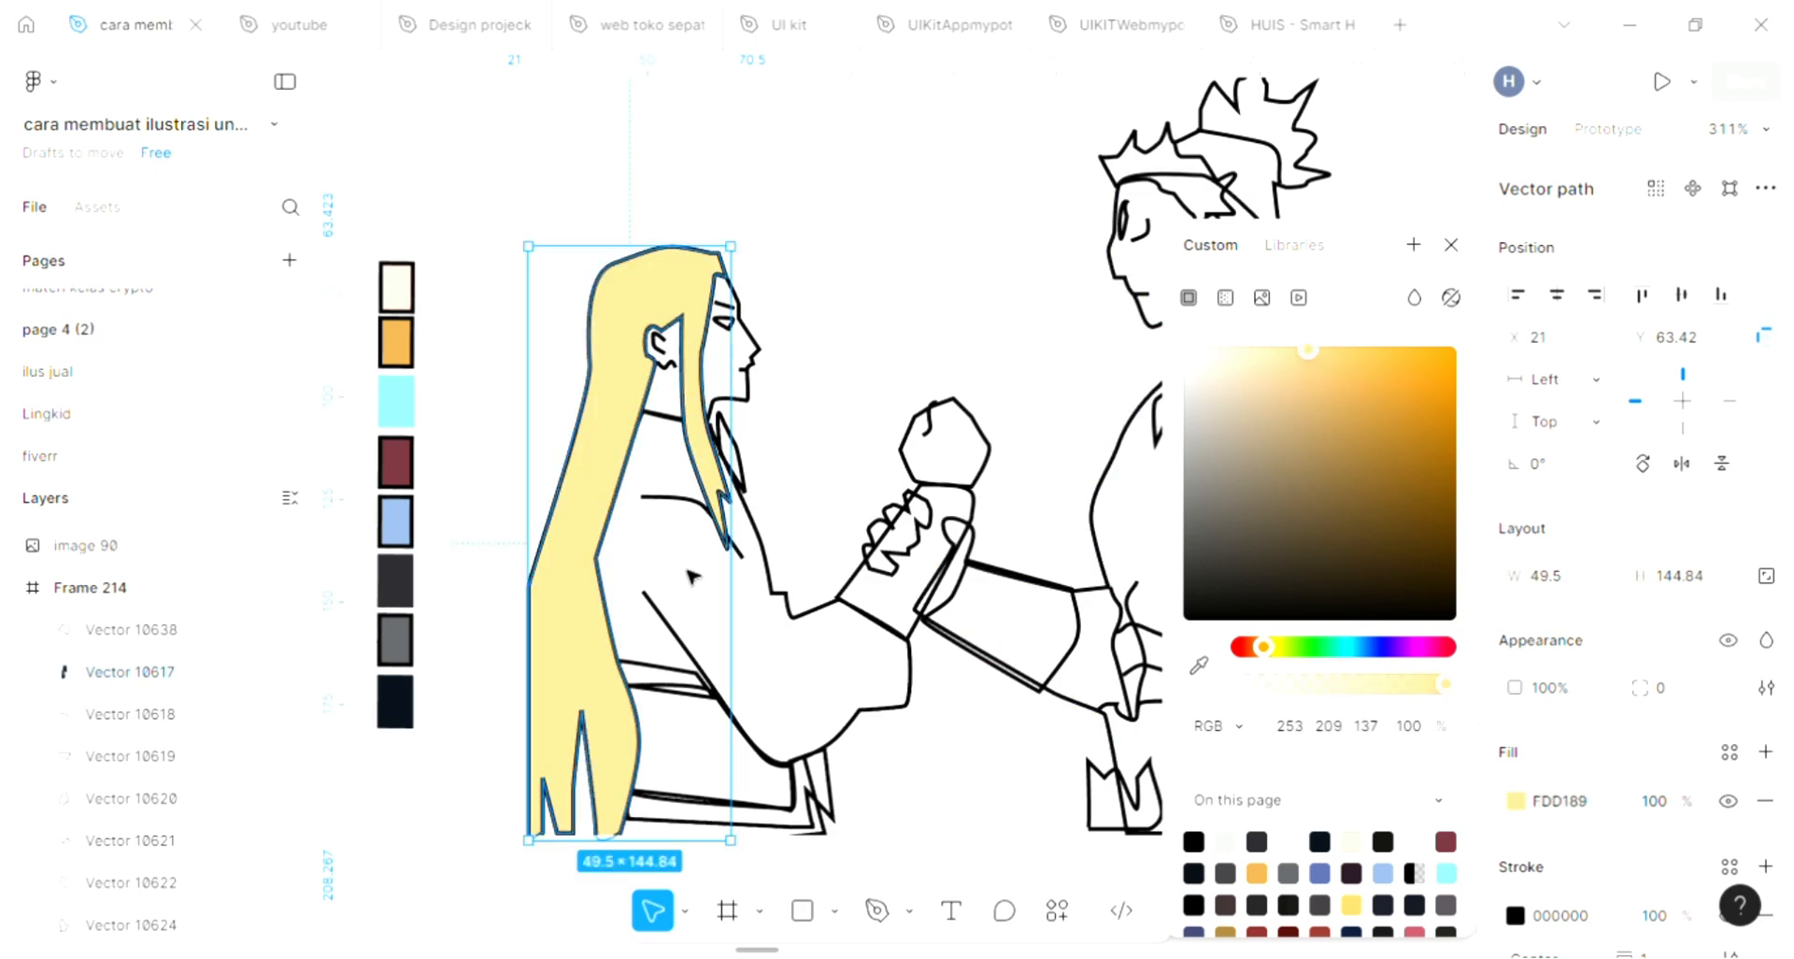
Fill the long-haired figure's face and neck shape with skin tone FFE2D3 sampled from the cream palette swatch
scroll(673, 313, up, 3)
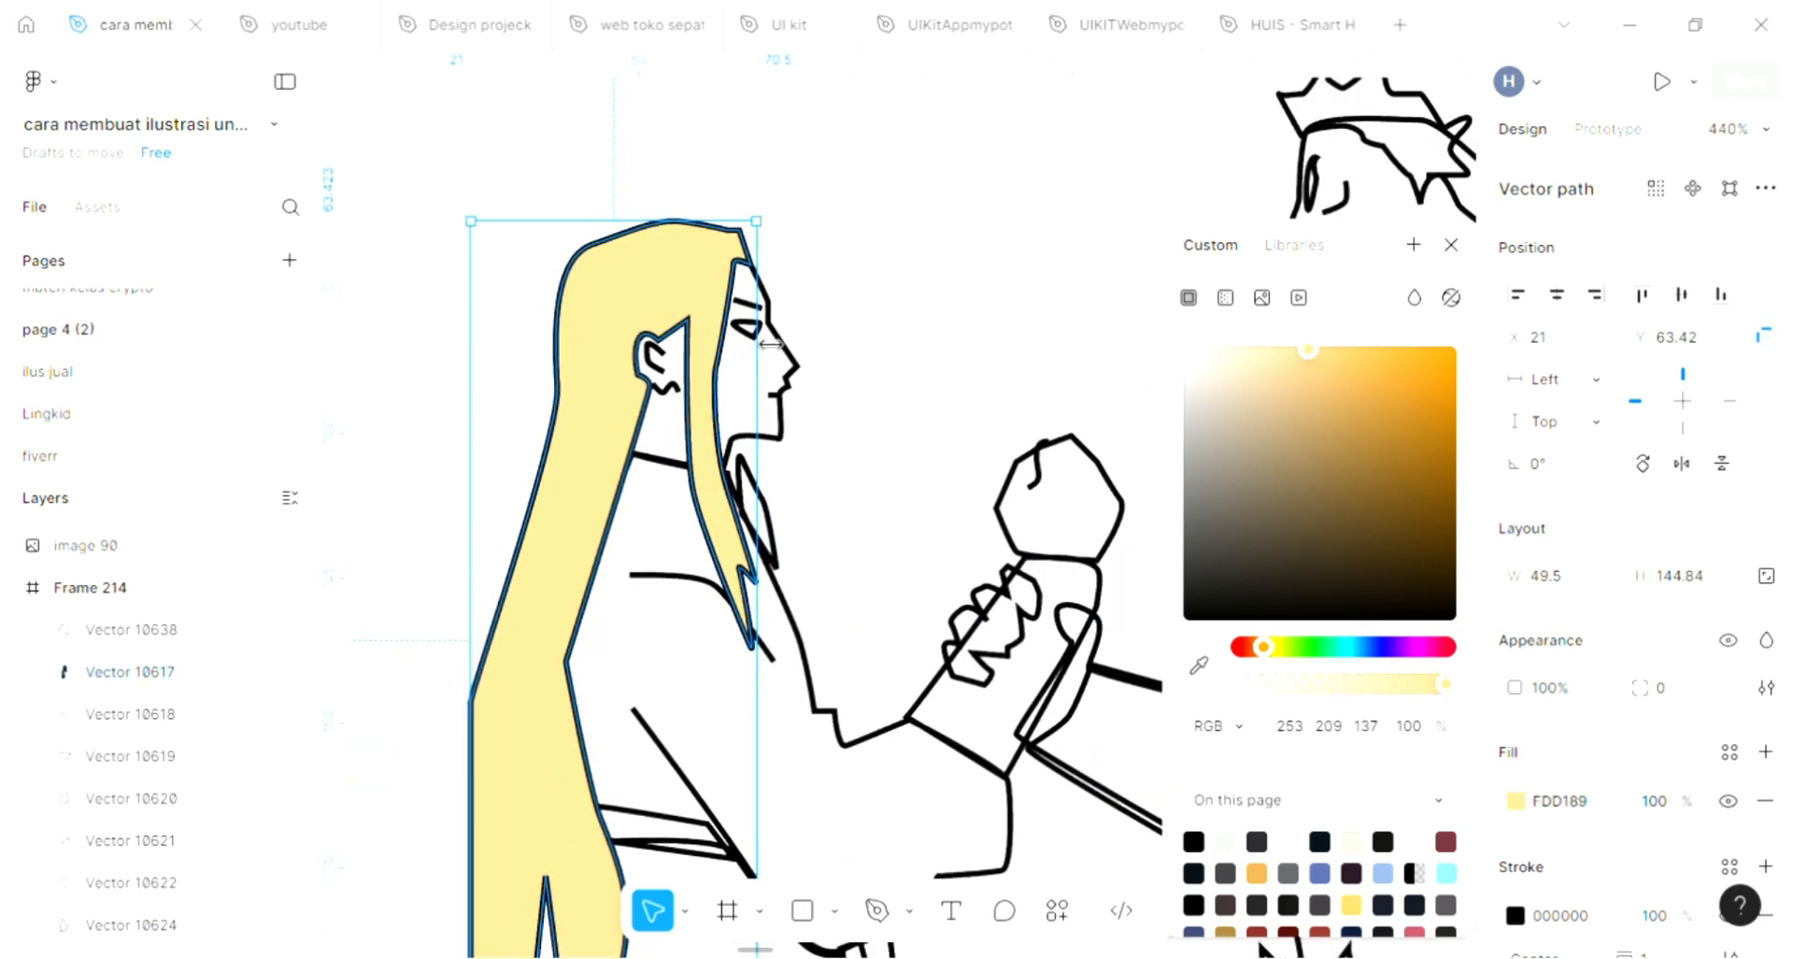
click(748, 332)
click(795, 378)
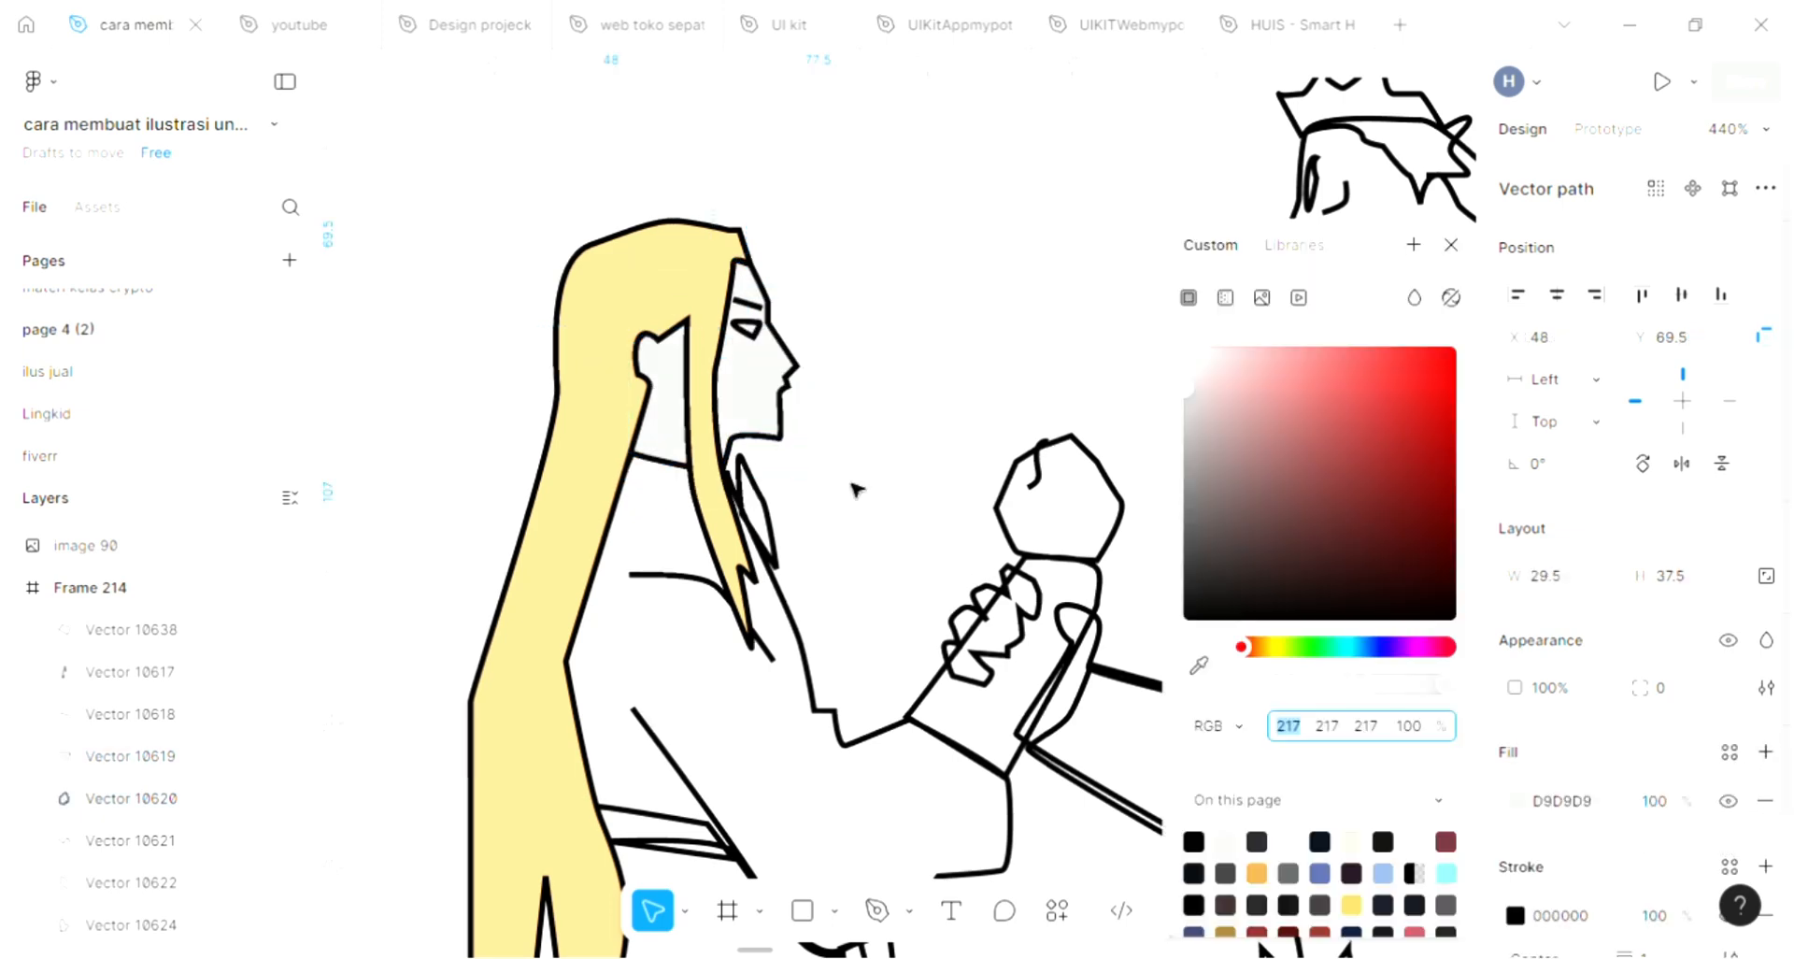
scroll(889, 487, down, 4)
click(1199, 665)
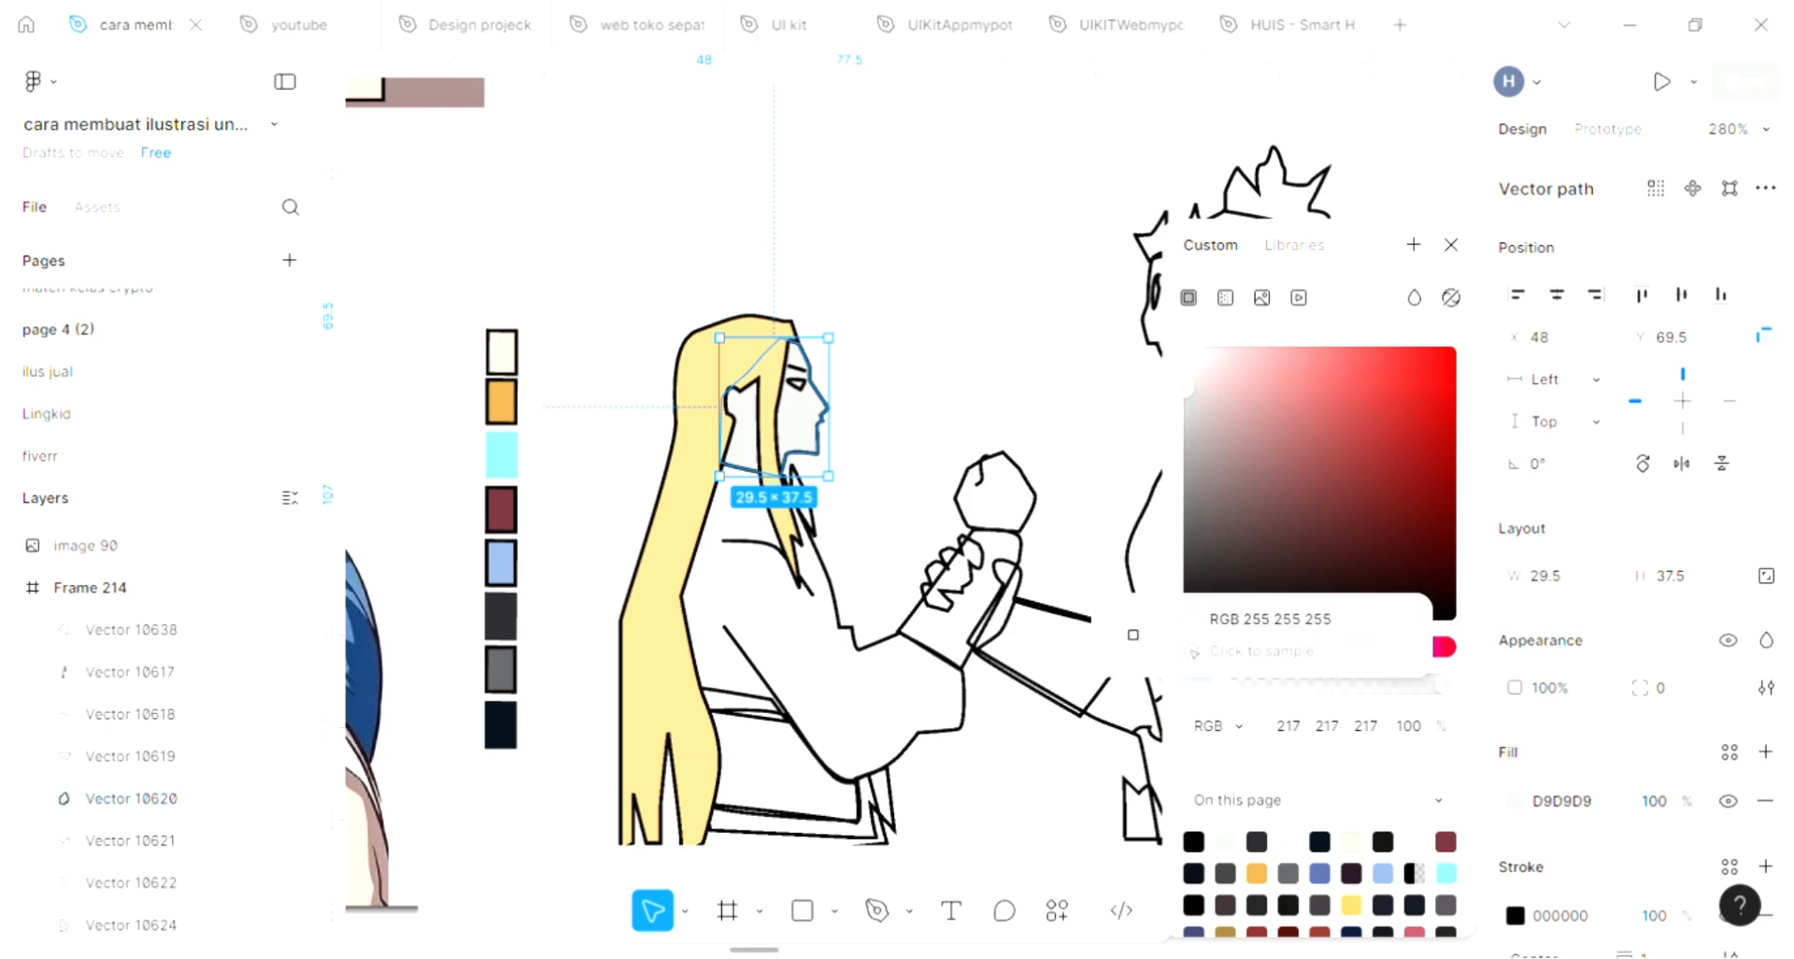
click(501, 352)
click(1451, 246)
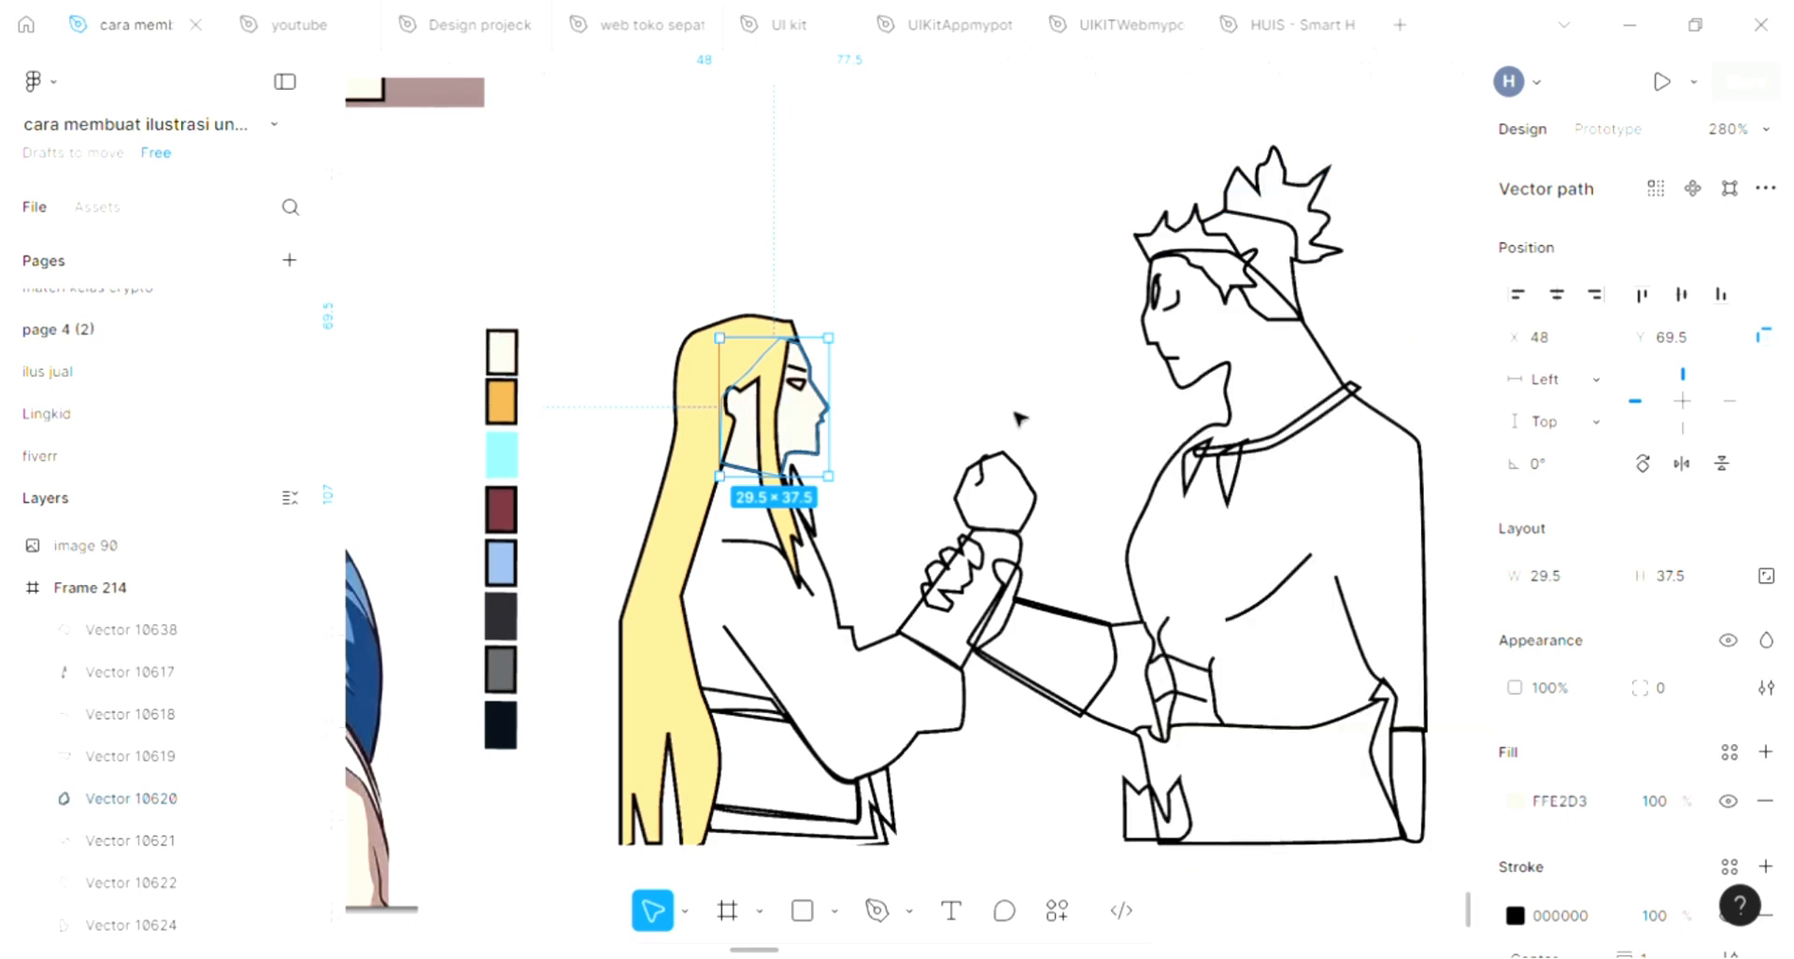
Fill the long-haired figure's eye with white FFFFFF sampled from the blank canvas
scroll(858, 501, up, 3)
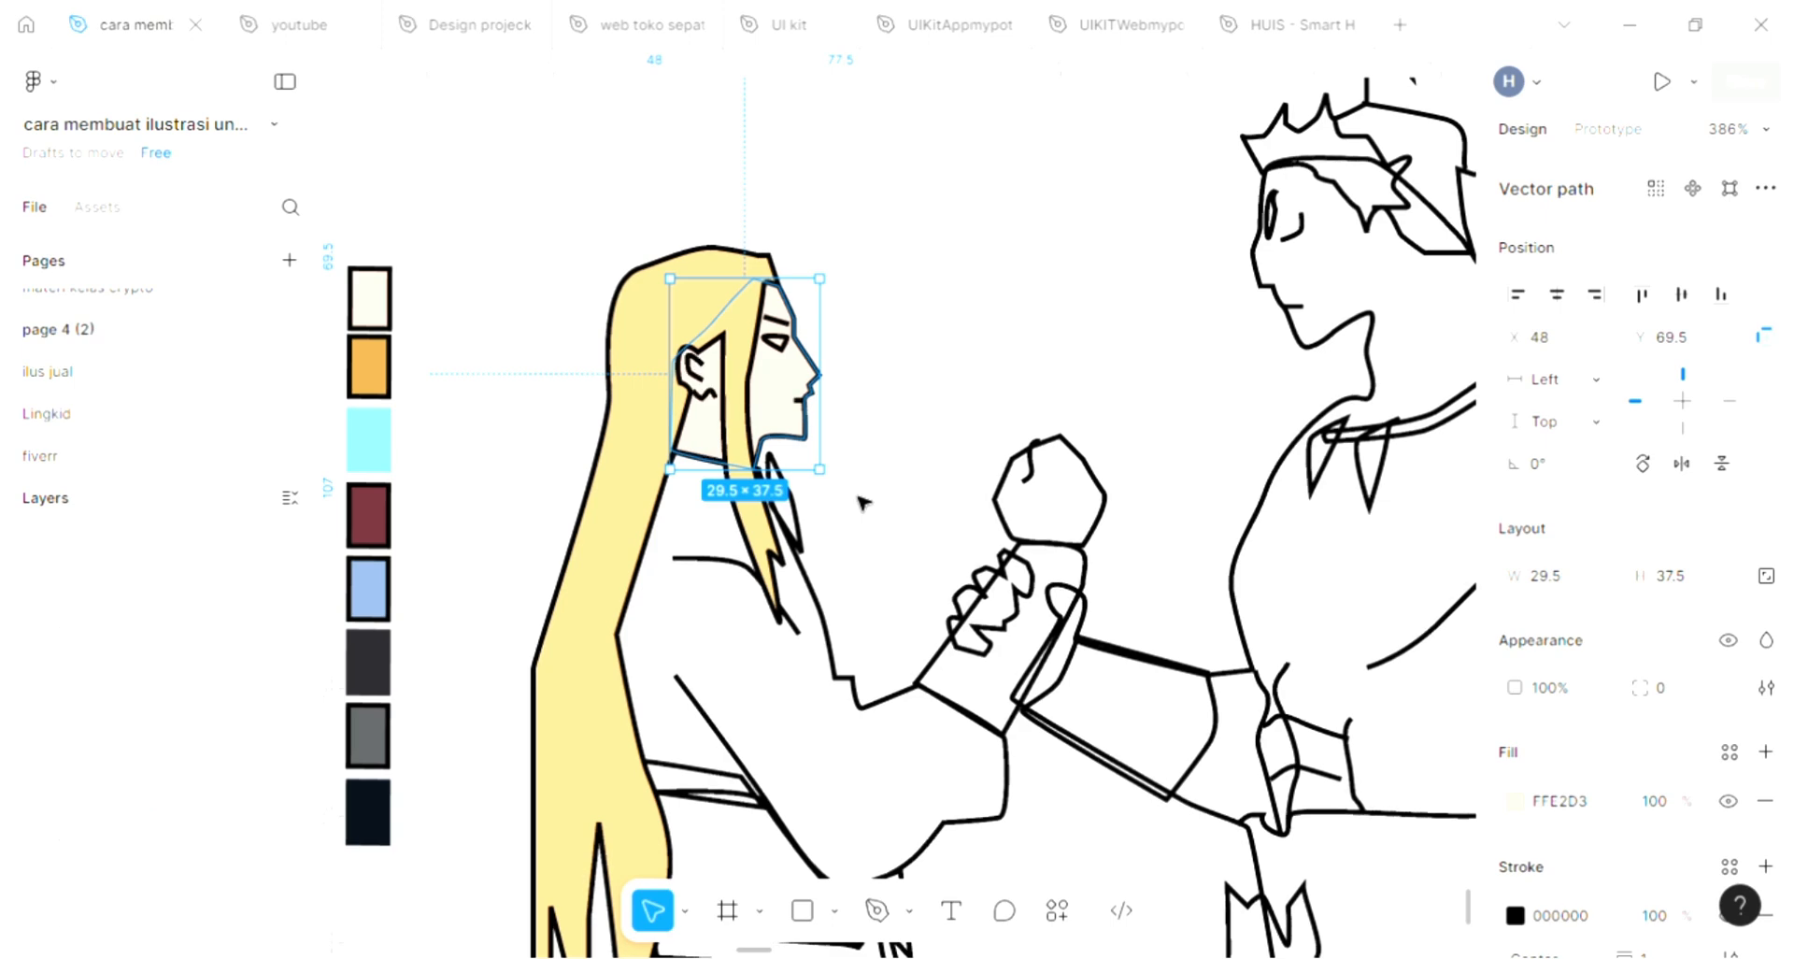
click(787, 349)
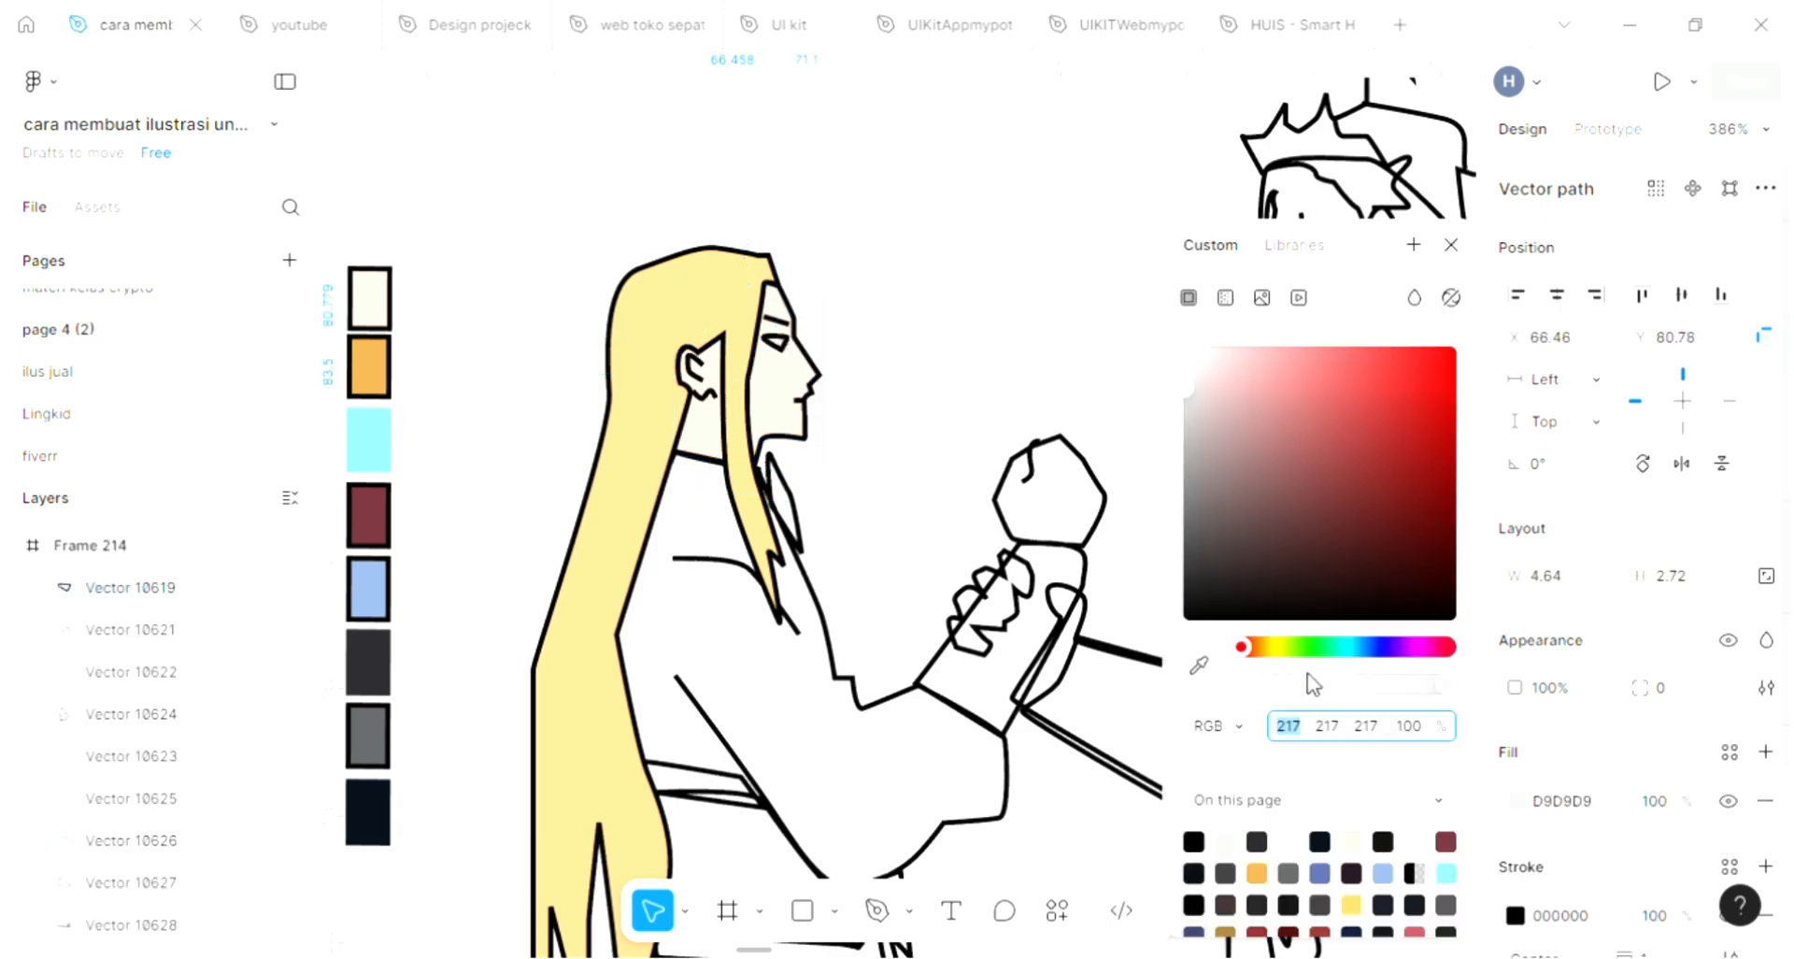
click(1200, 664)
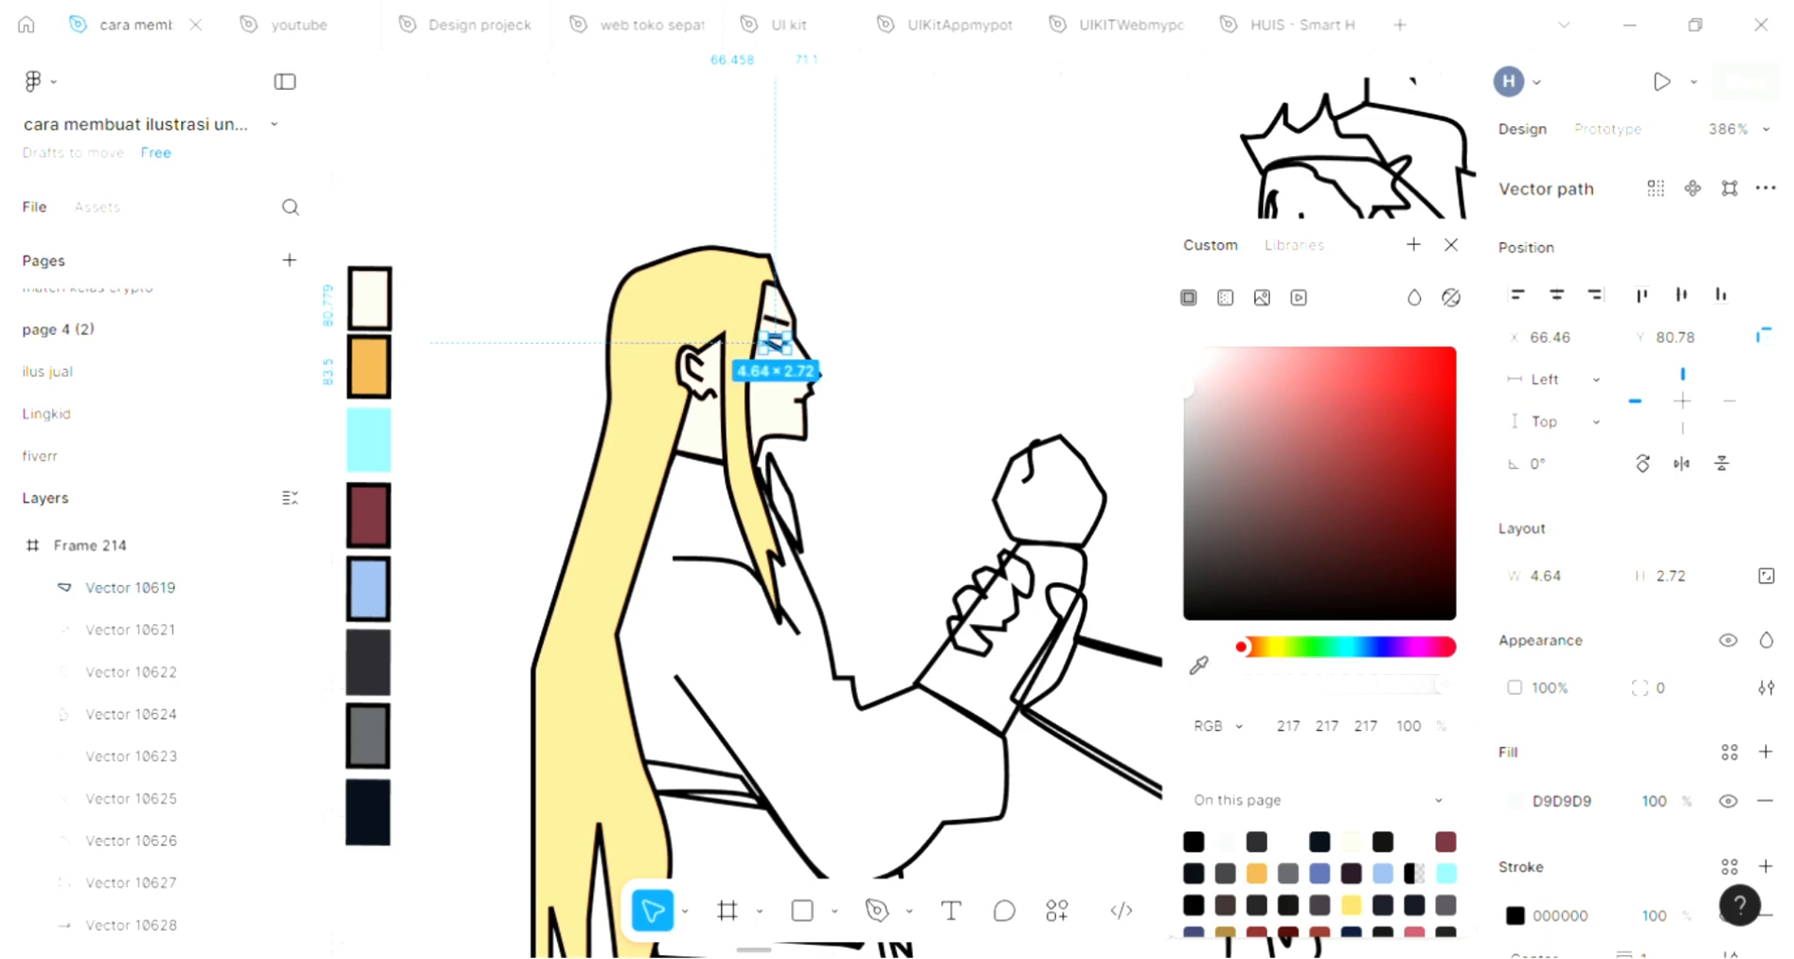
click(1143, 591)
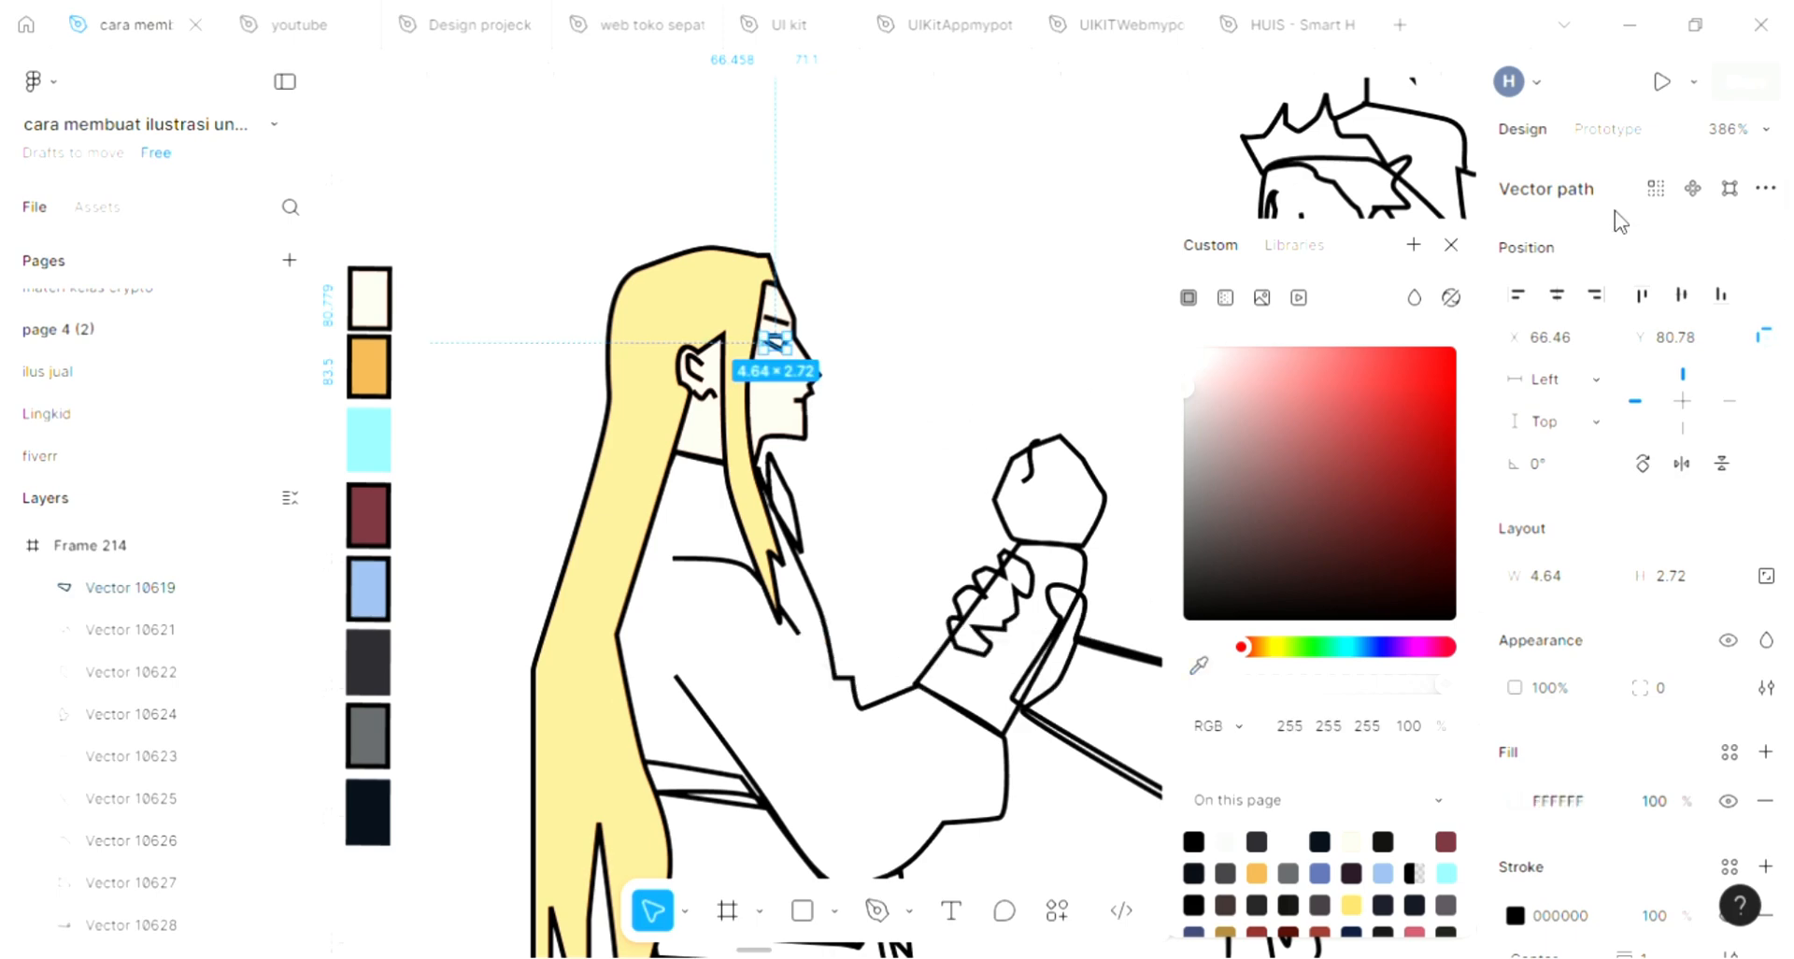
click(1451, 245)
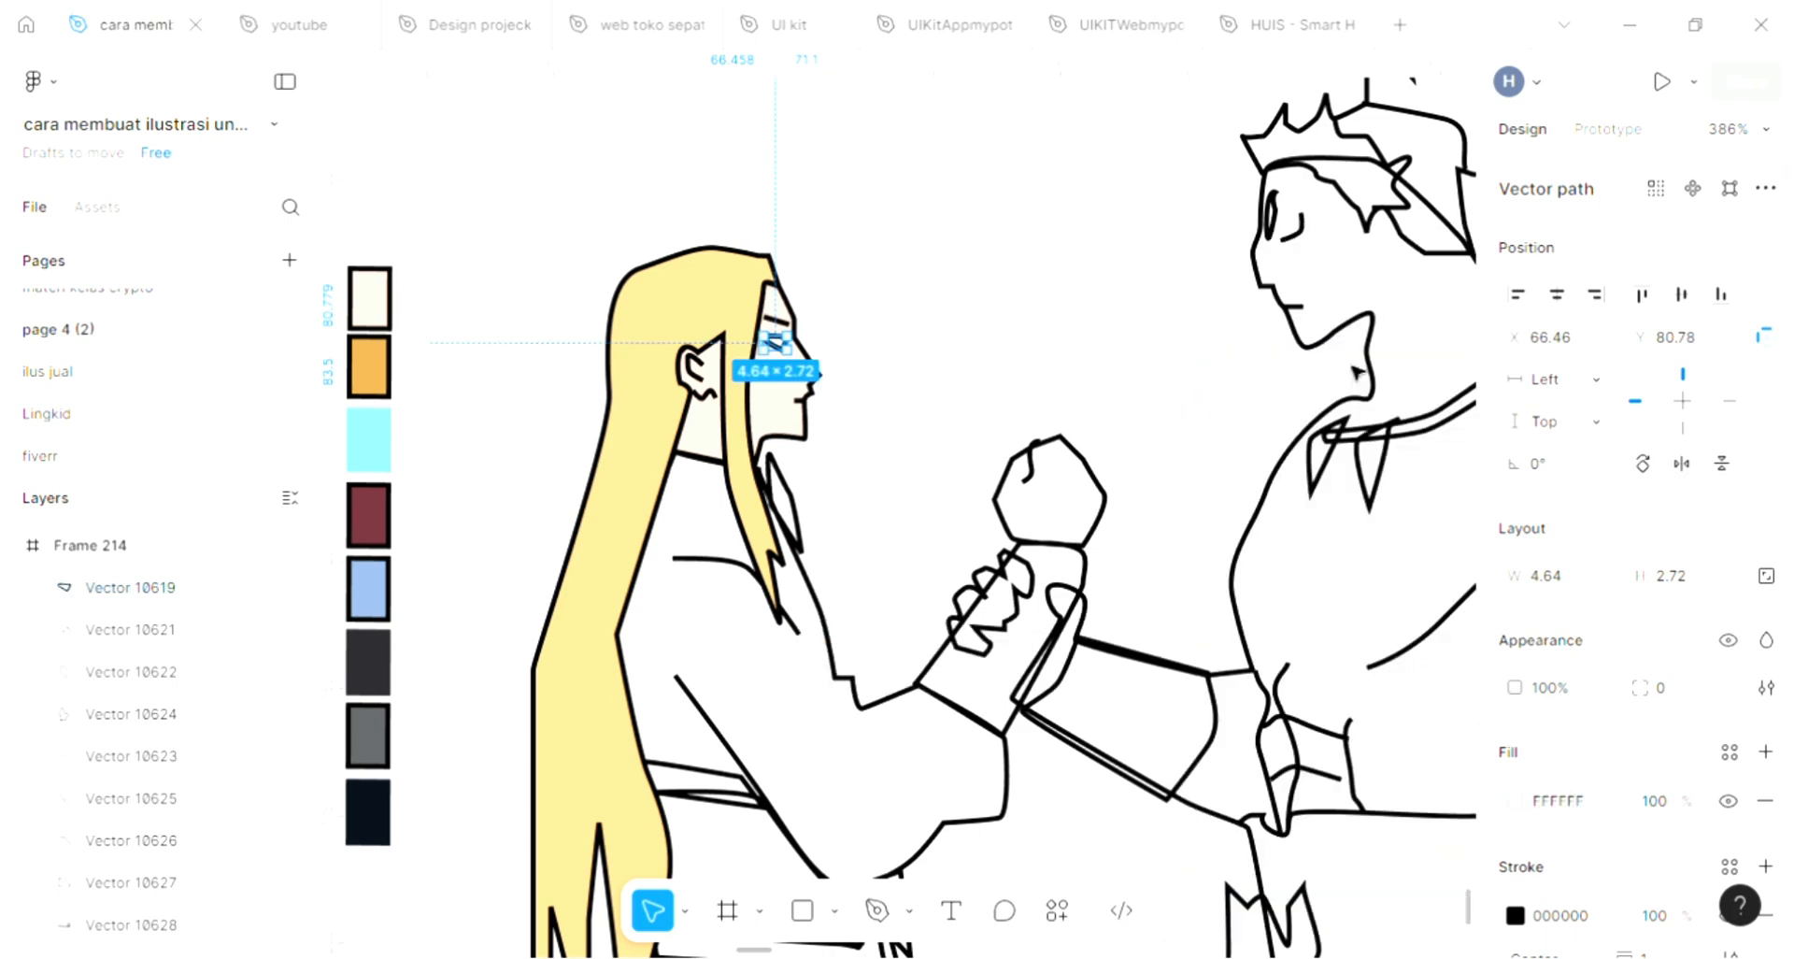
Fill the long-haired figure's robe with purple 6C2879 and send it to the back so its fold lines sit above it
click(833, 633)
click(1769, 755)
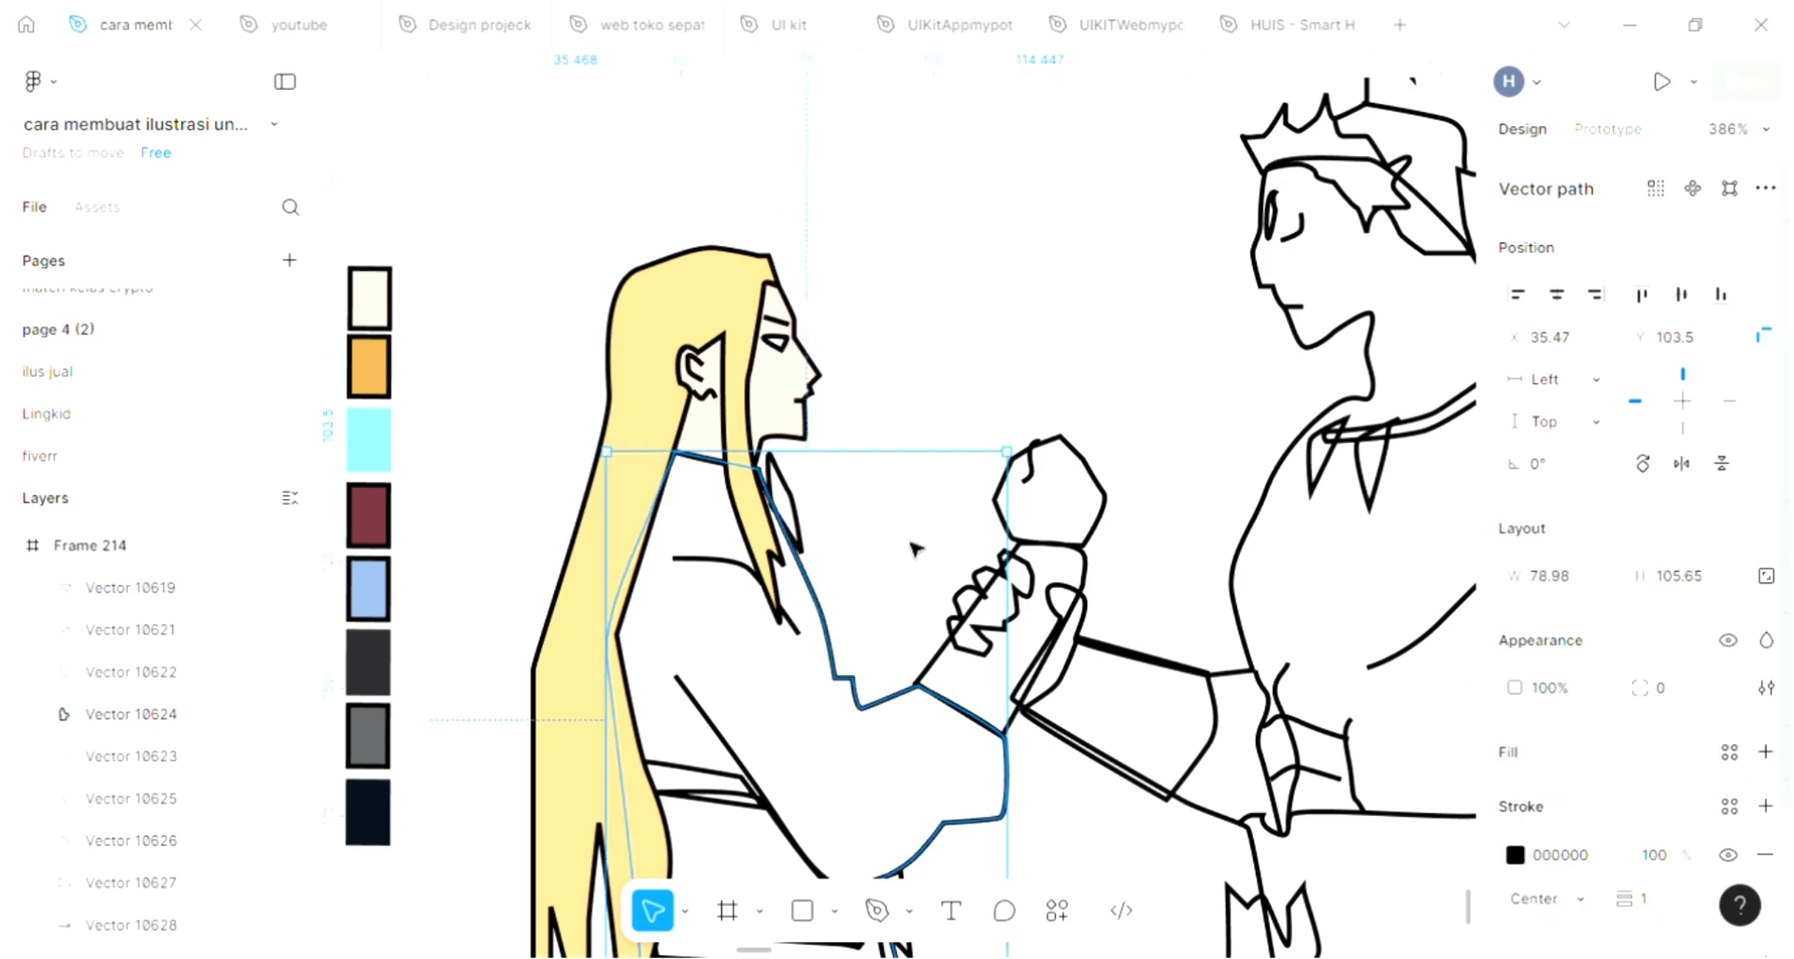
scroll(912, 543, down, 1)
scroll(912, 543, left, 1)
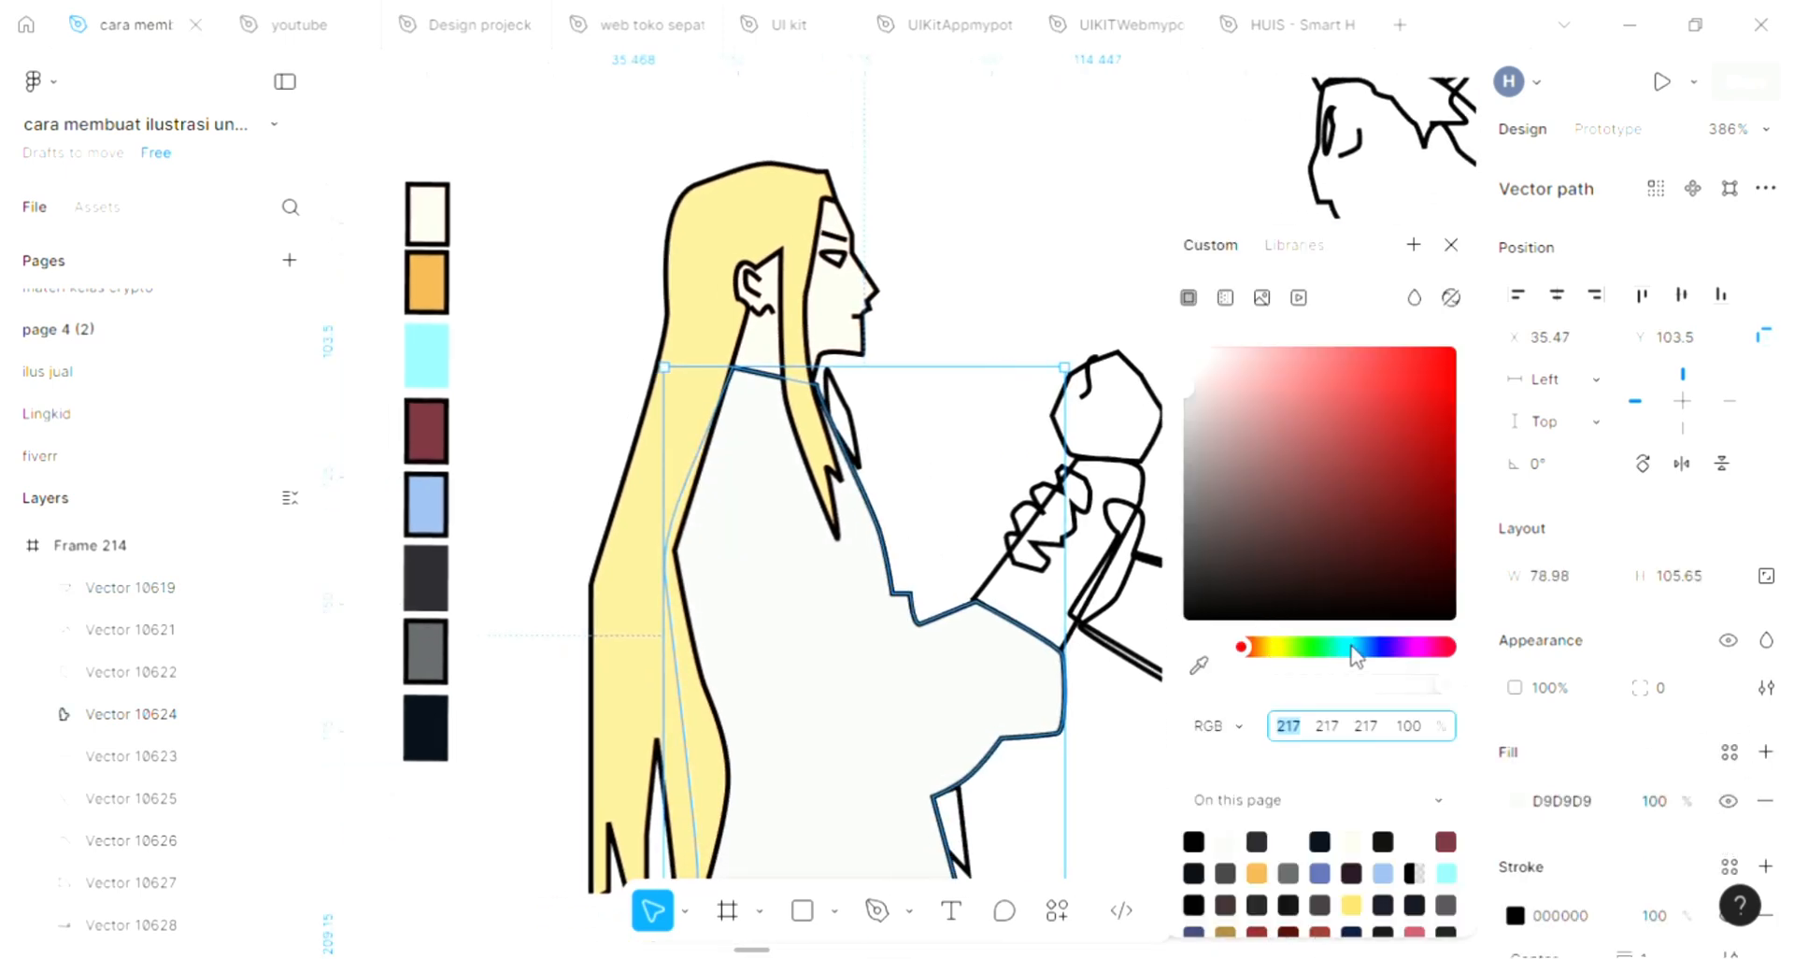
click(1409, 647)
click(1365, 490)
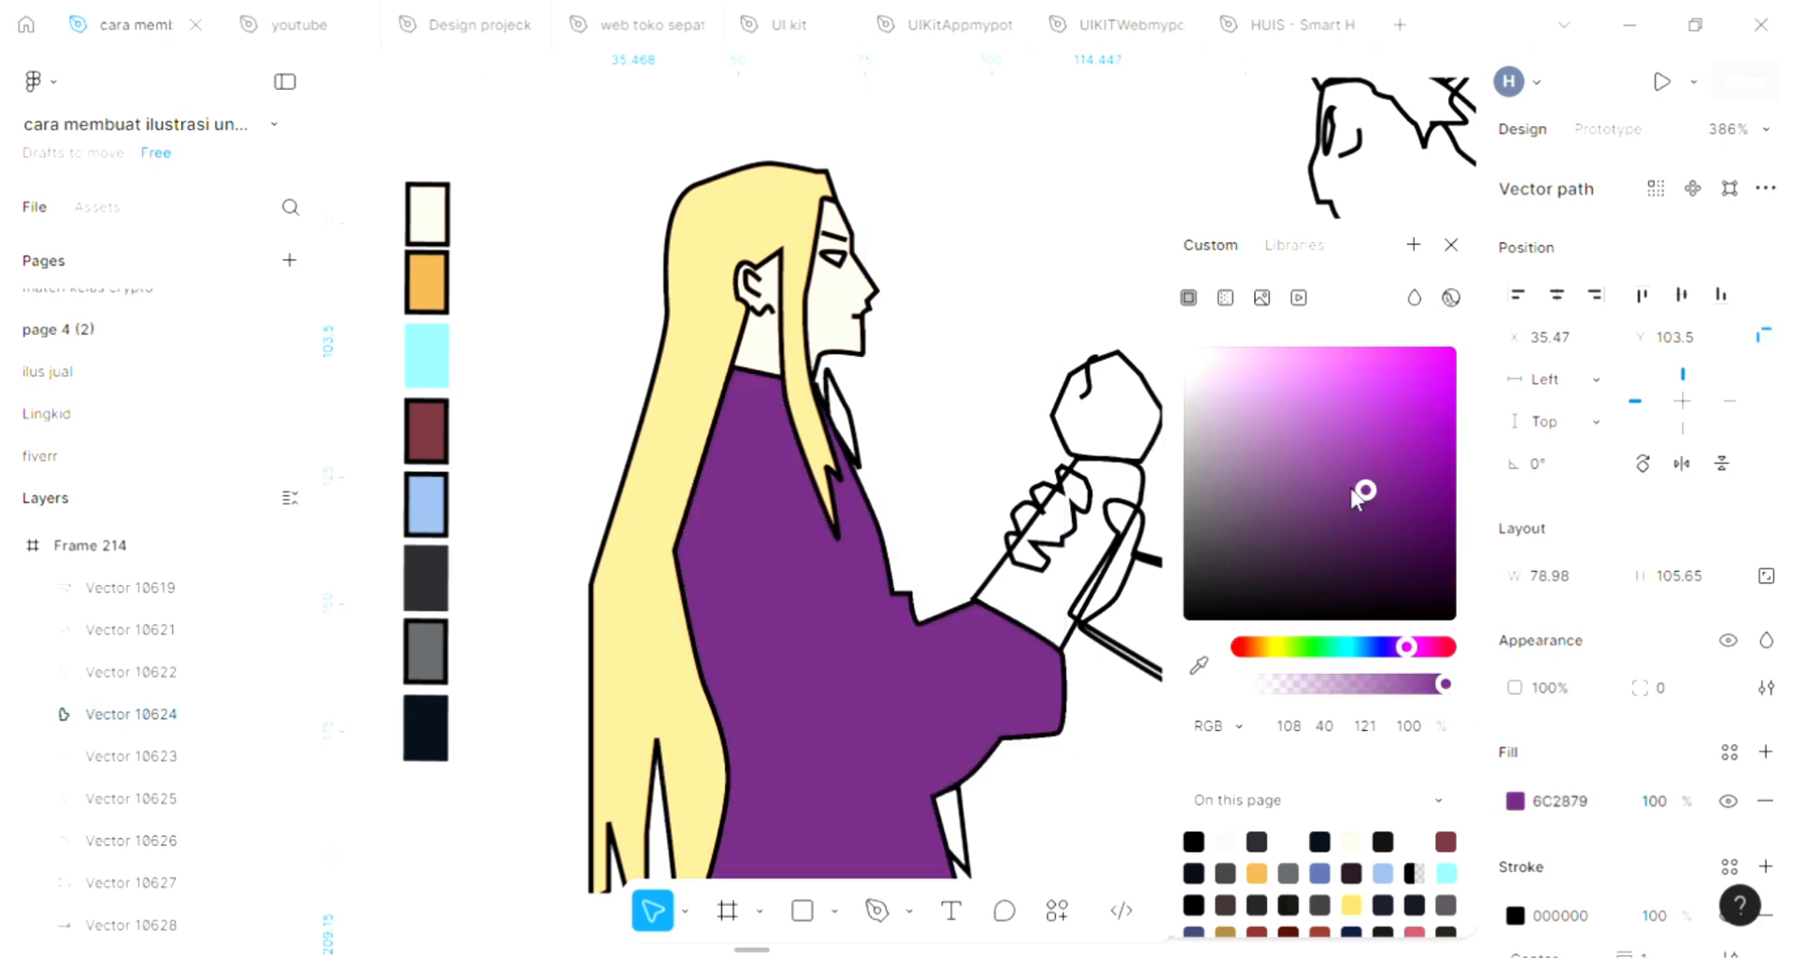
click(984, 227)
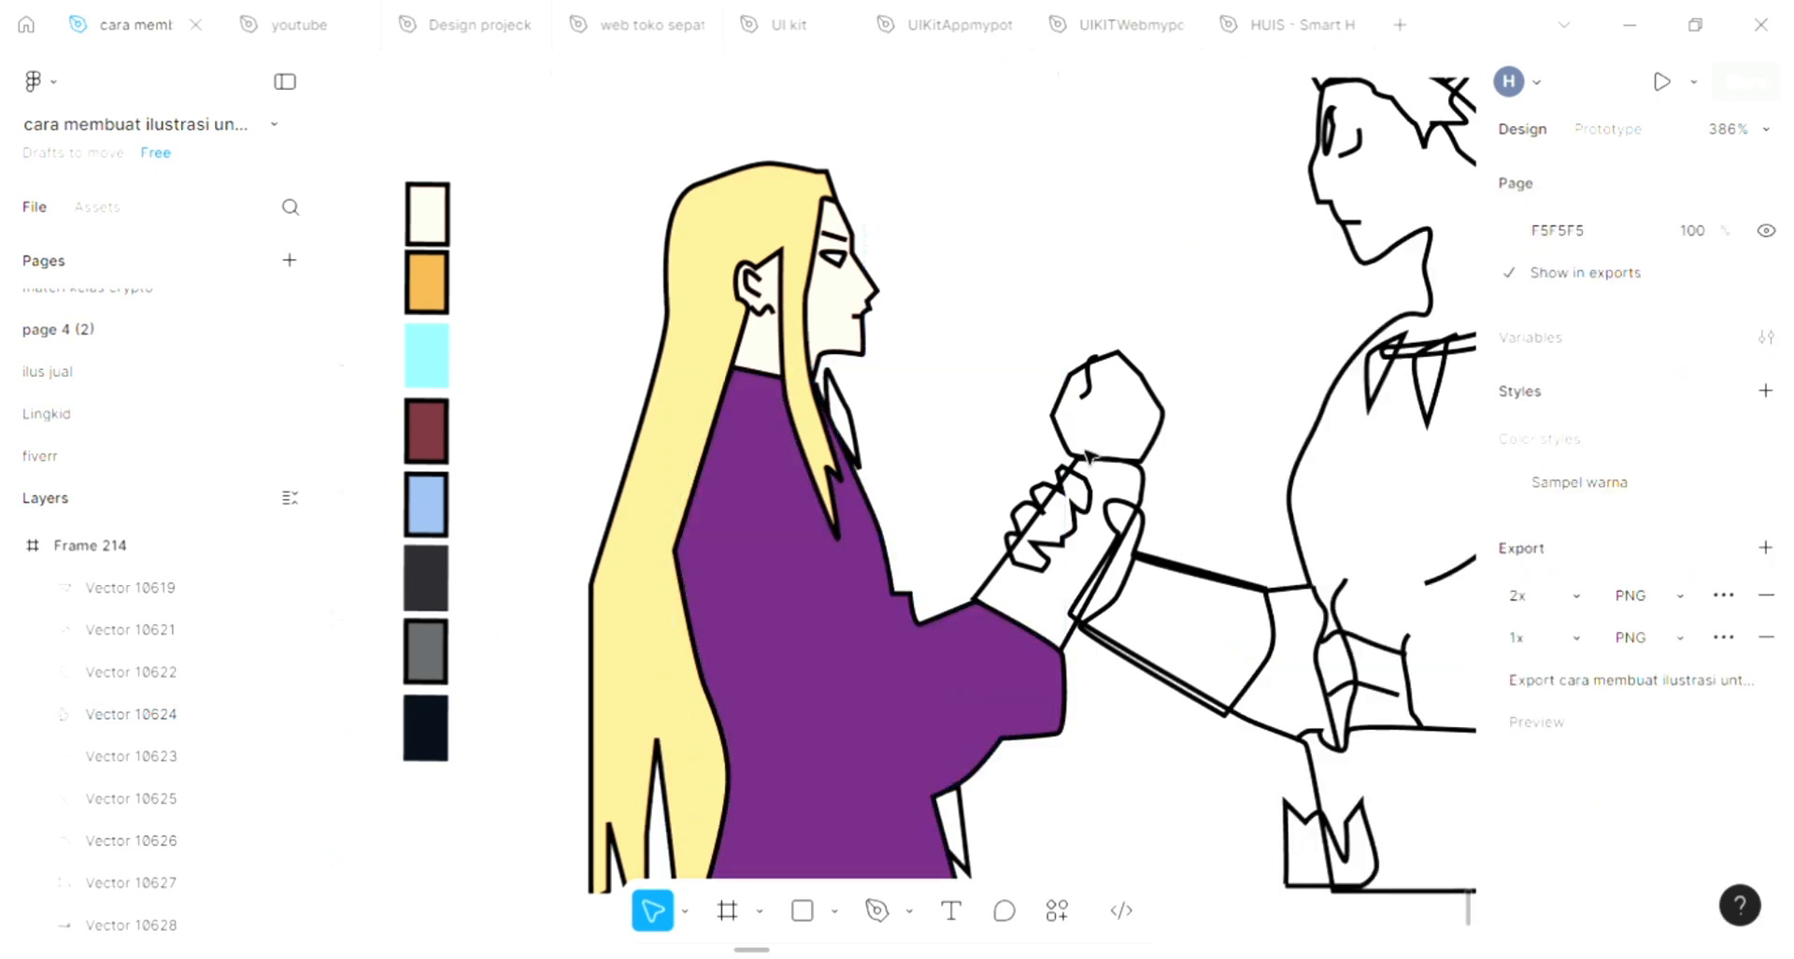
click(907, 701)
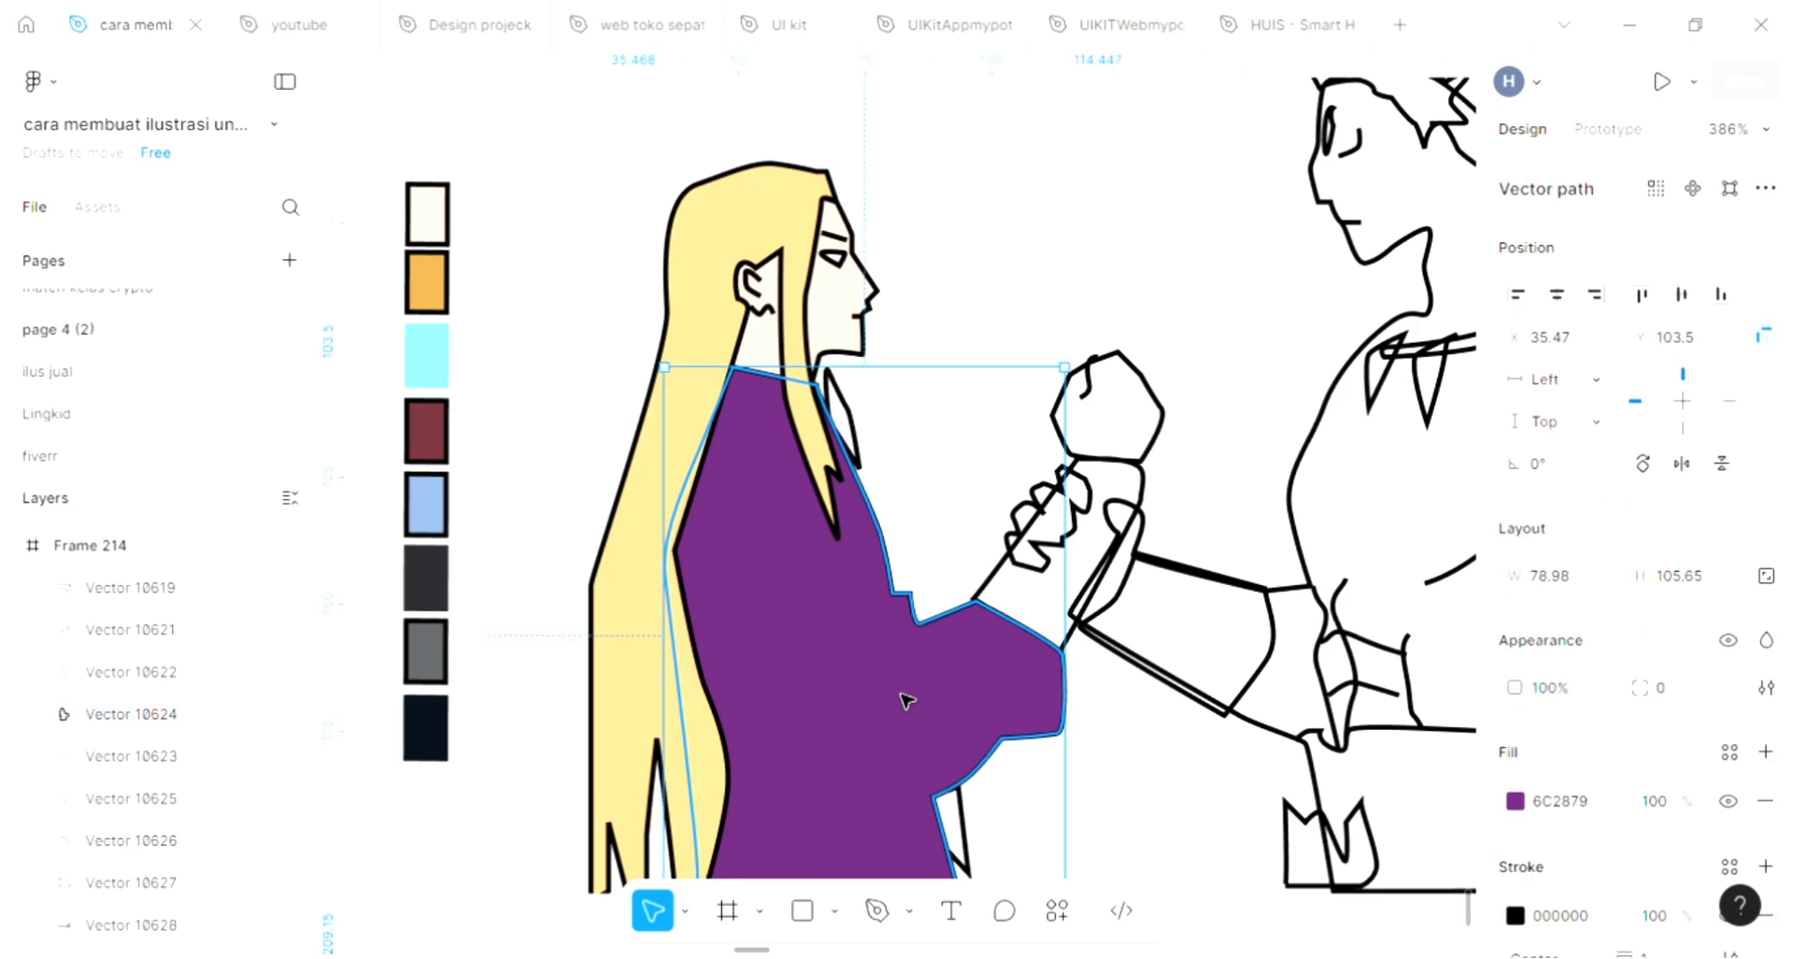
key(ctrl+shift+bracketleft)
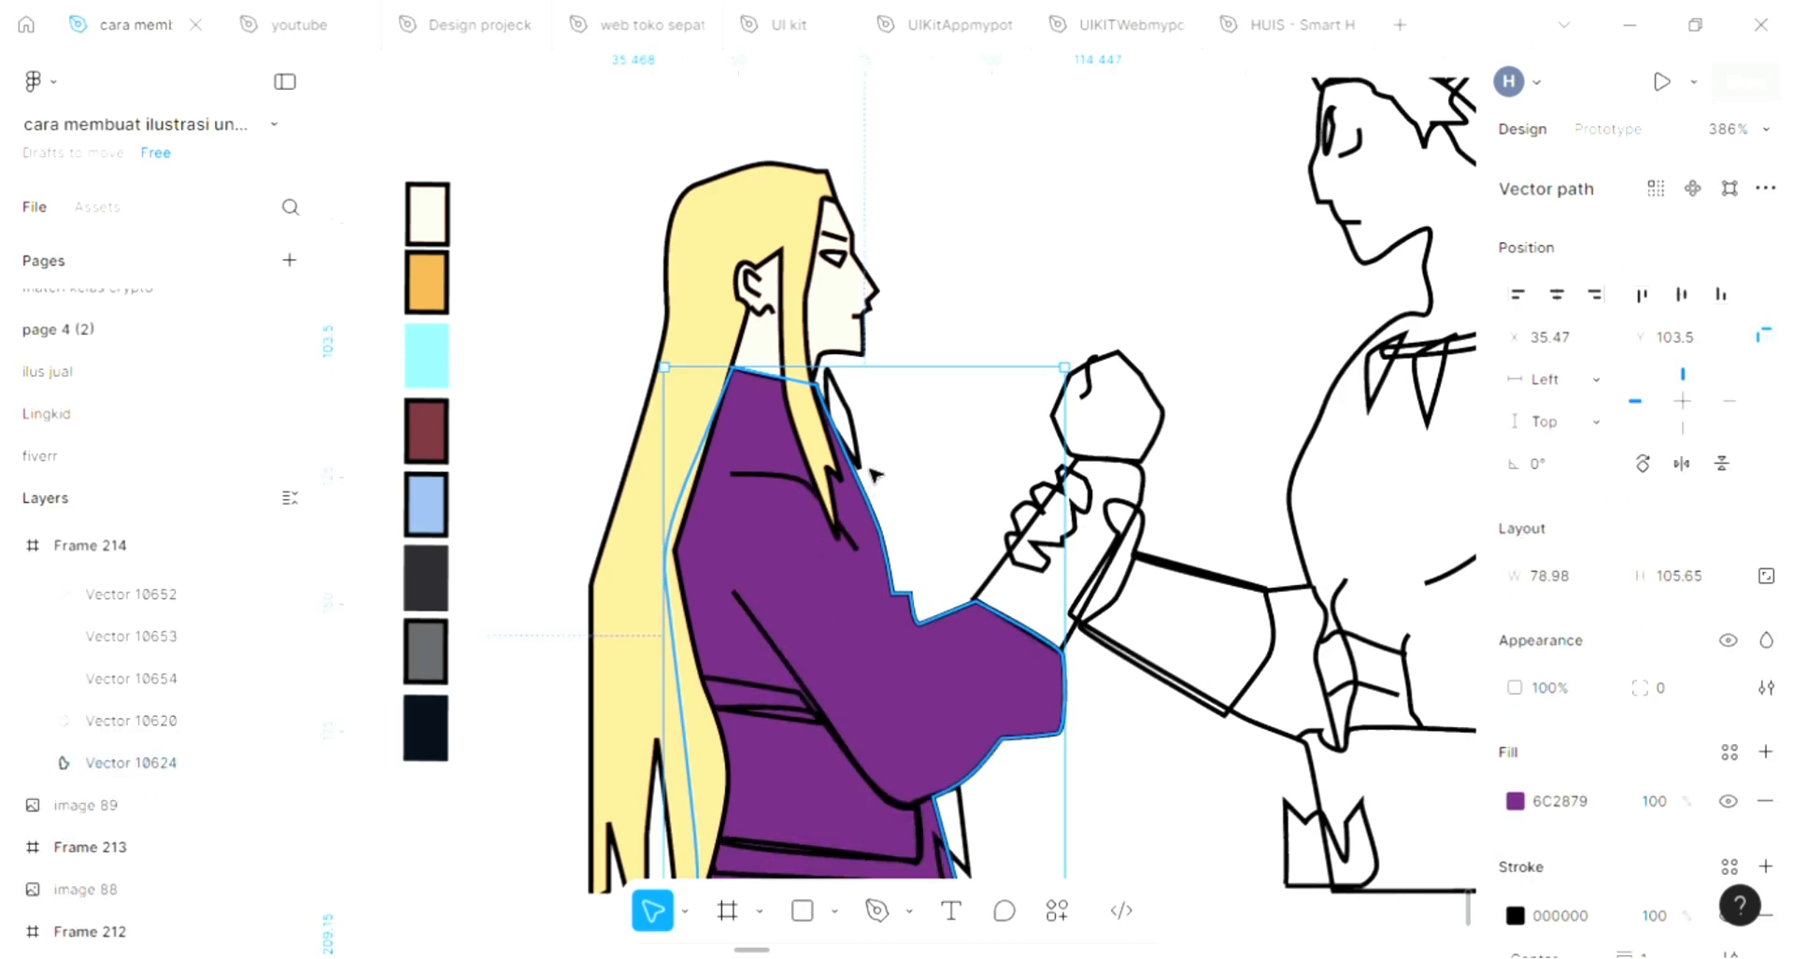
Add a default D9D9D9 fill to the combined collar and forearm cuff path of the long-haired figure
click(877, 468)
click(1765, 751)
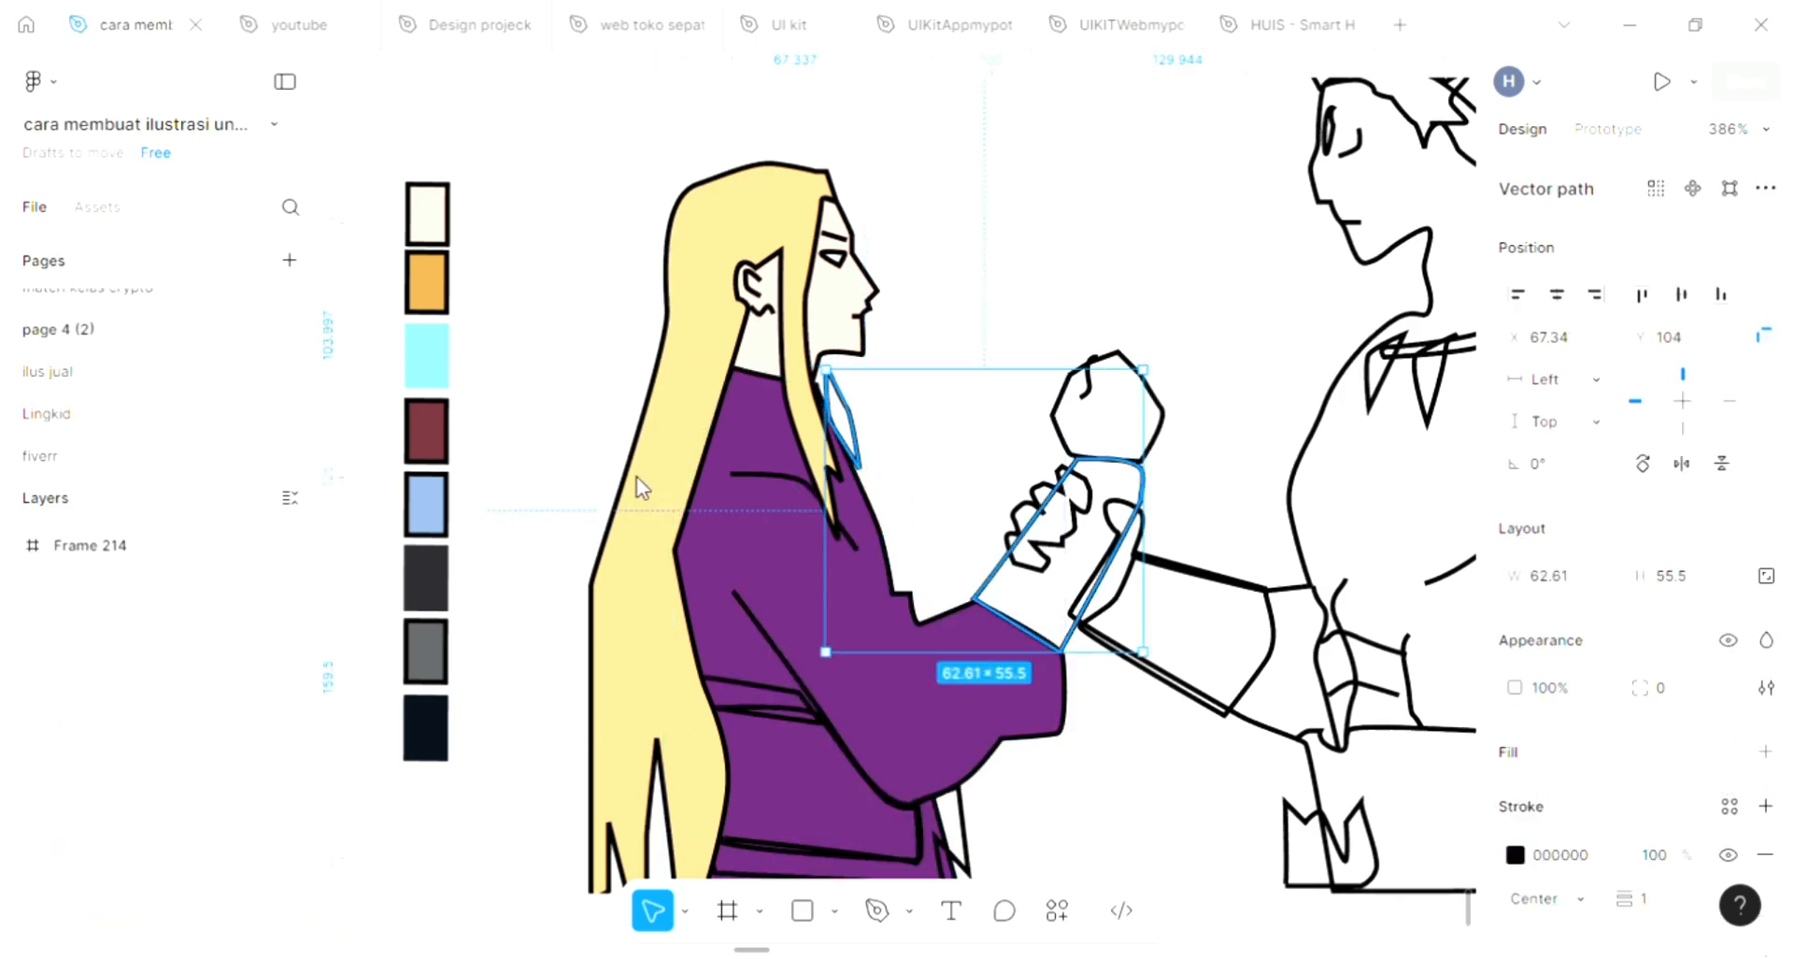
scroll(647, 487, down, 1)
scroll(646, 487, right, 4)
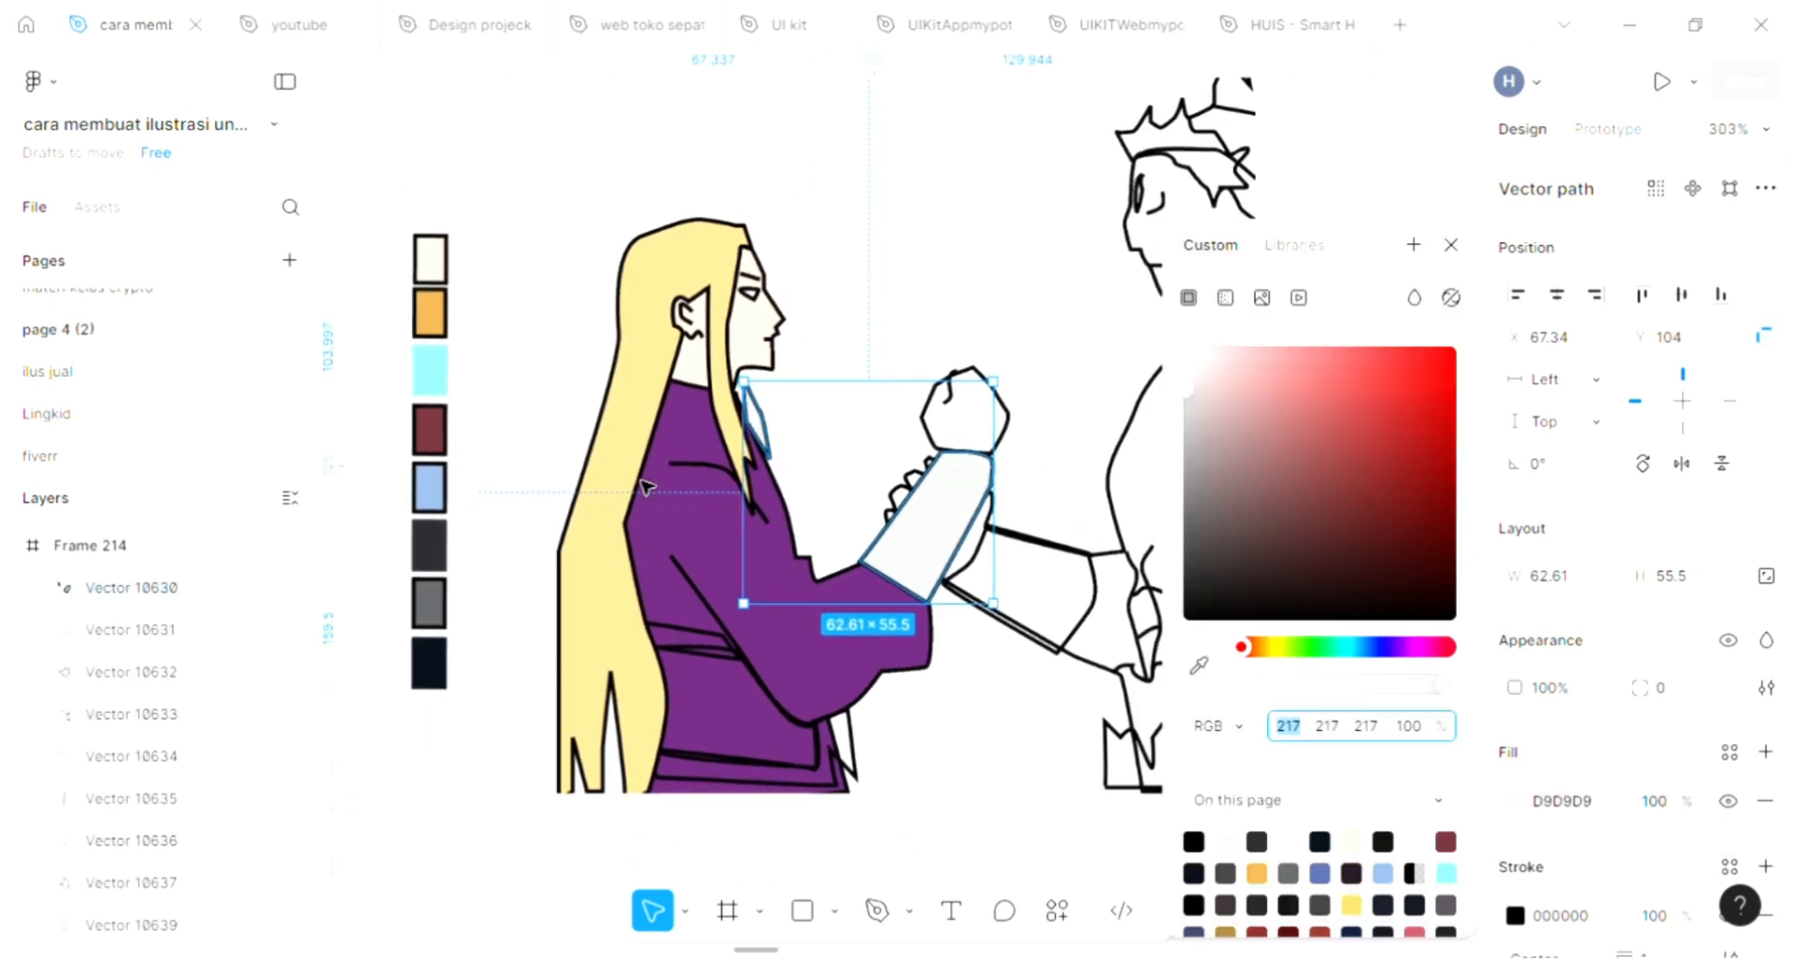
Give Frame 214 a pink EA8C8C background and convert that fill to a linear gradient
scroll(646, 487, up, 1)
scroll(647, 487, down, 2)
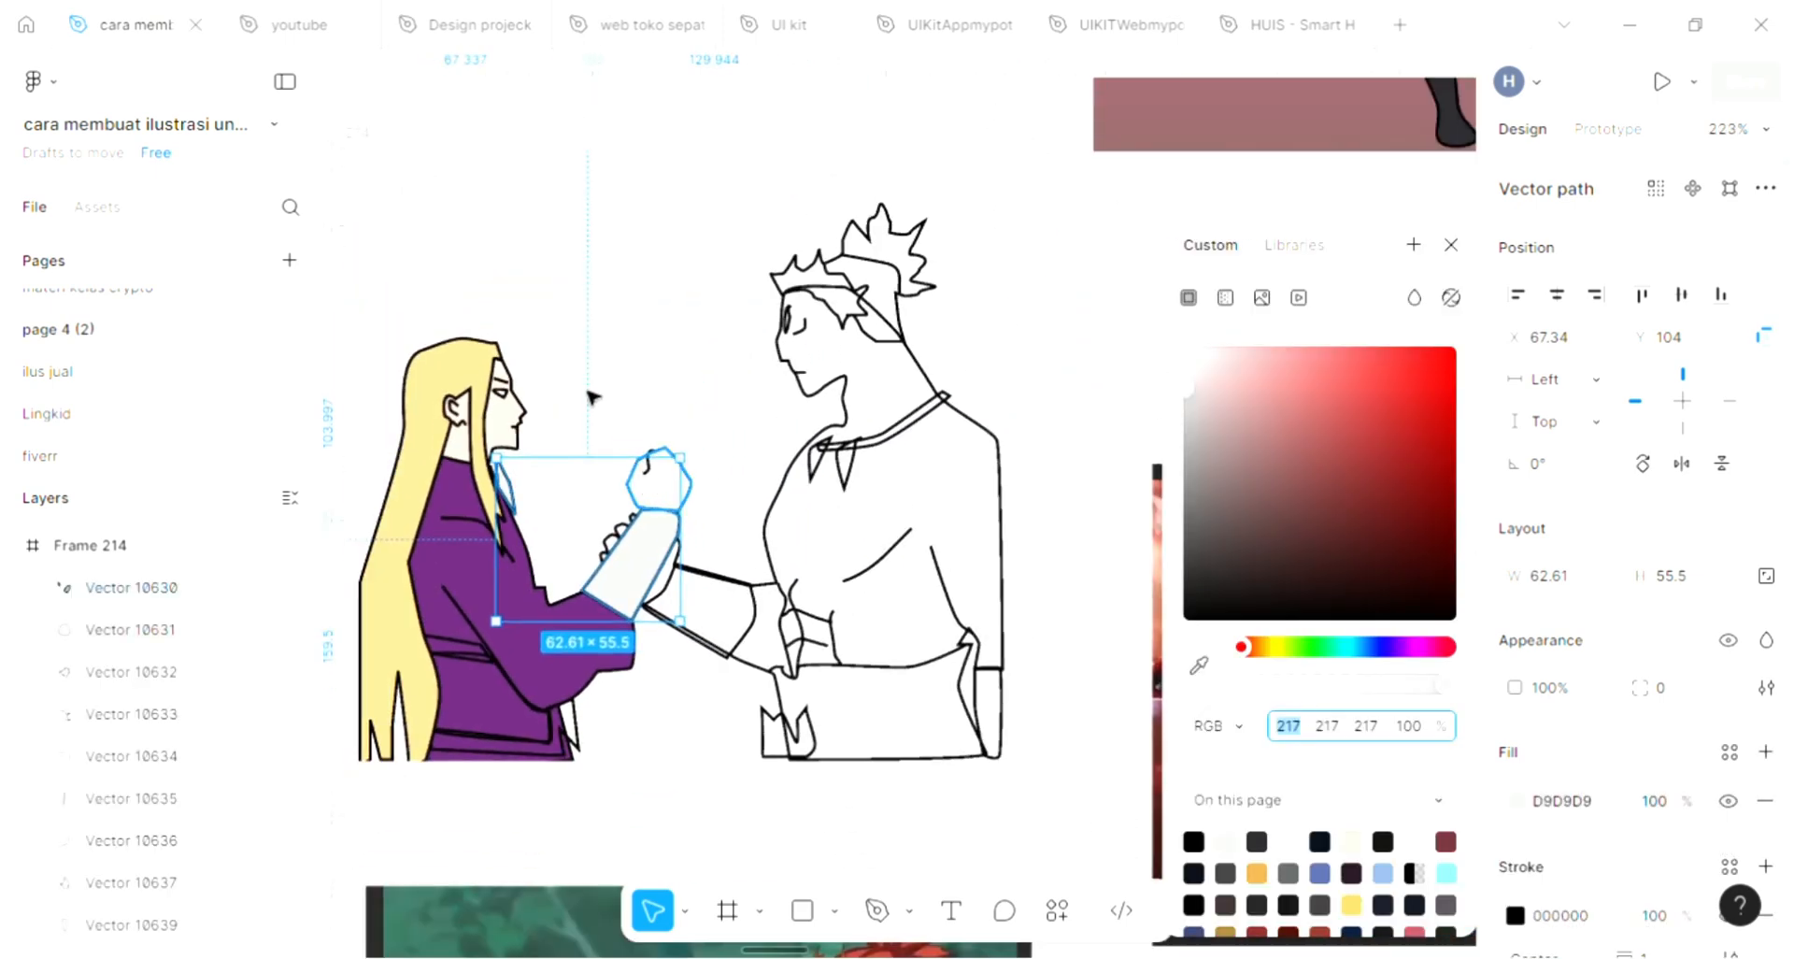
scroll(513, 257, up, 3)
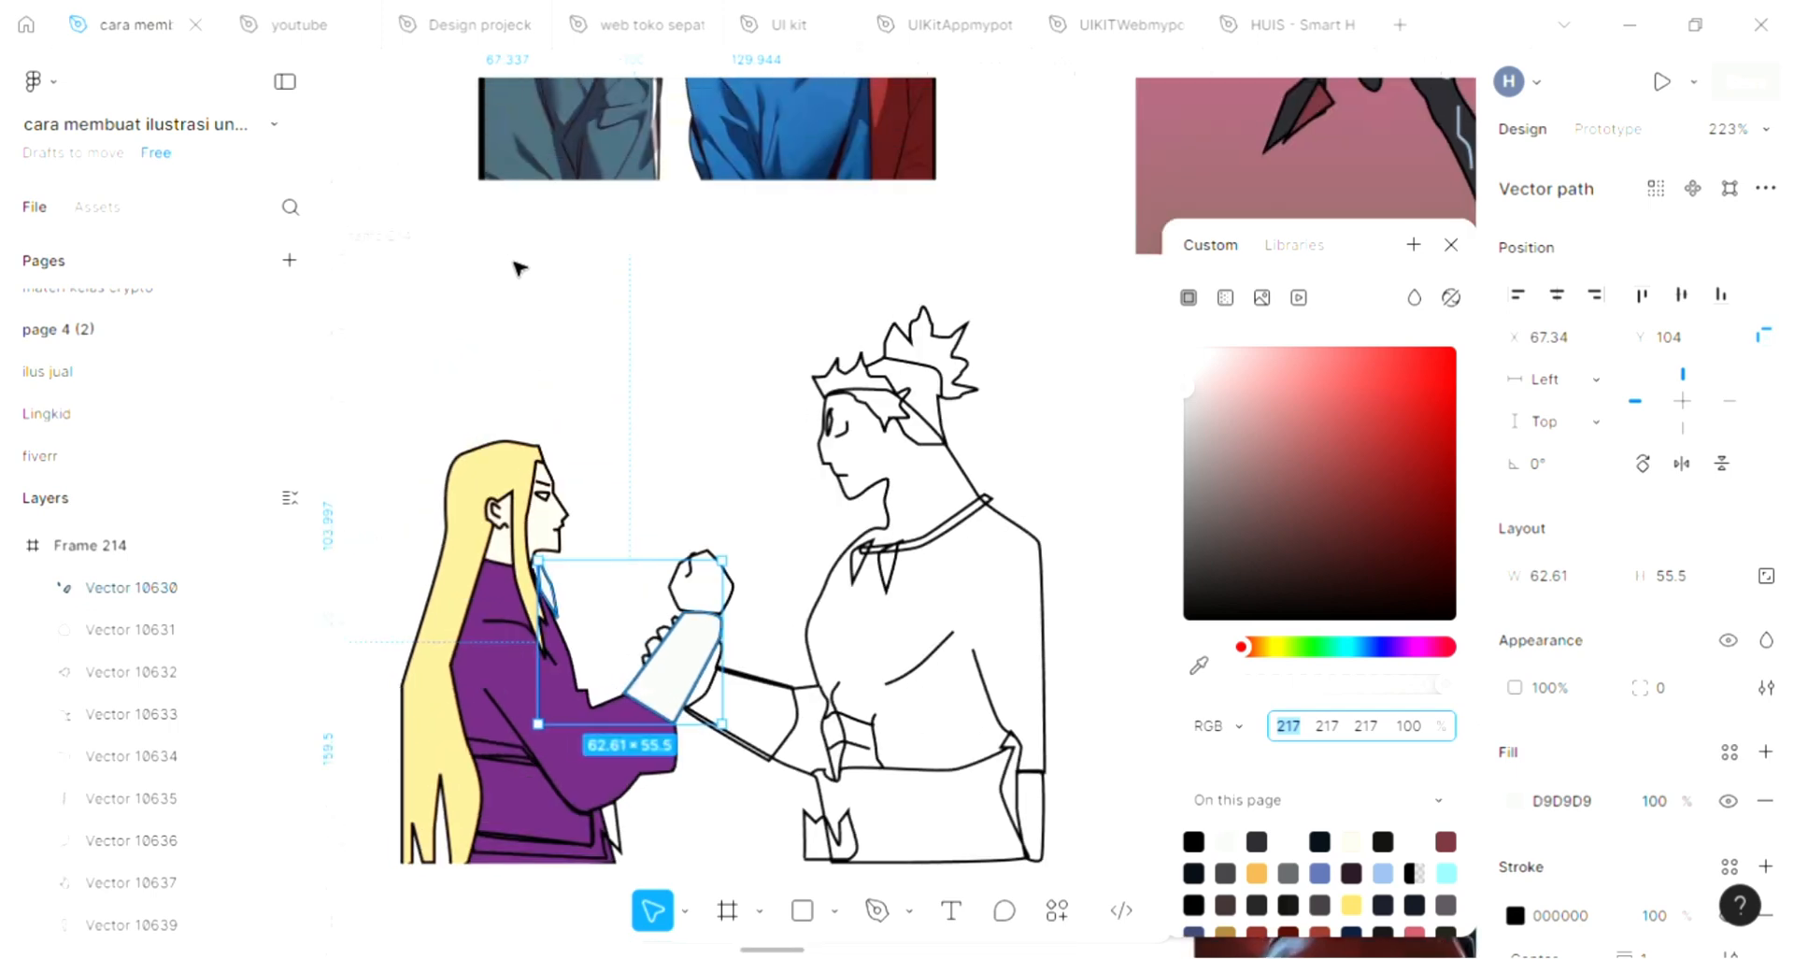
scroll(513, 257, left, 3)
click(506, 247)
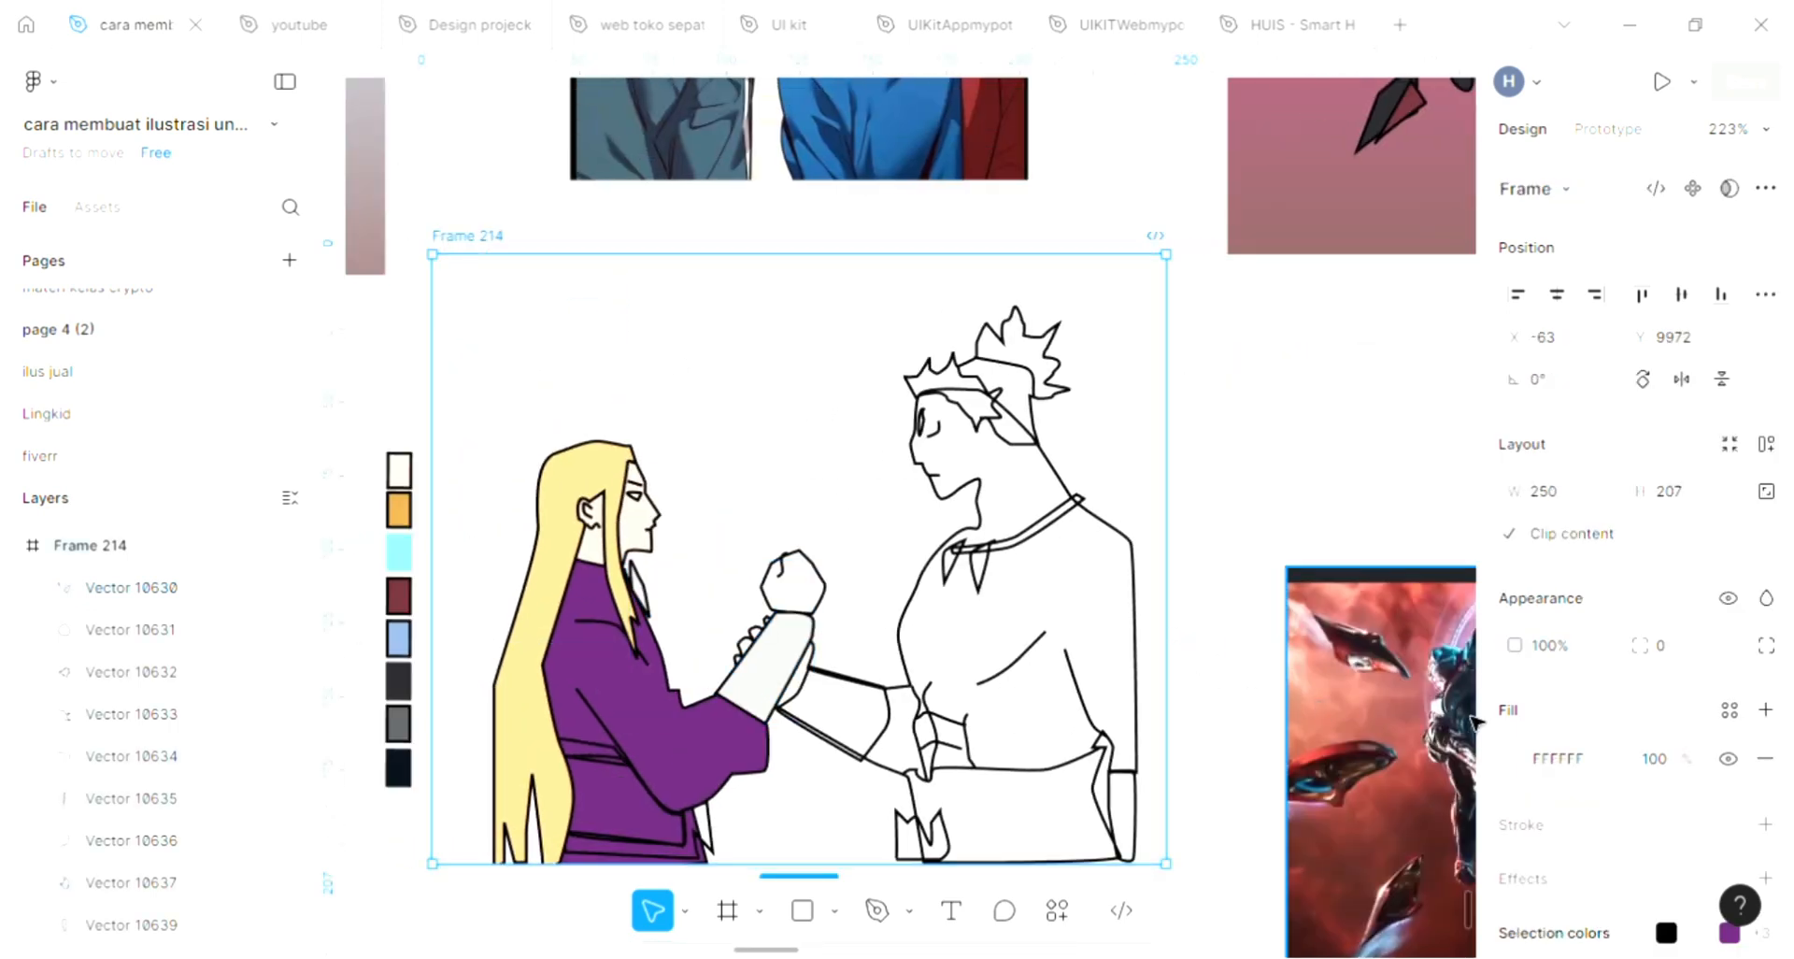
click(1515, 758)
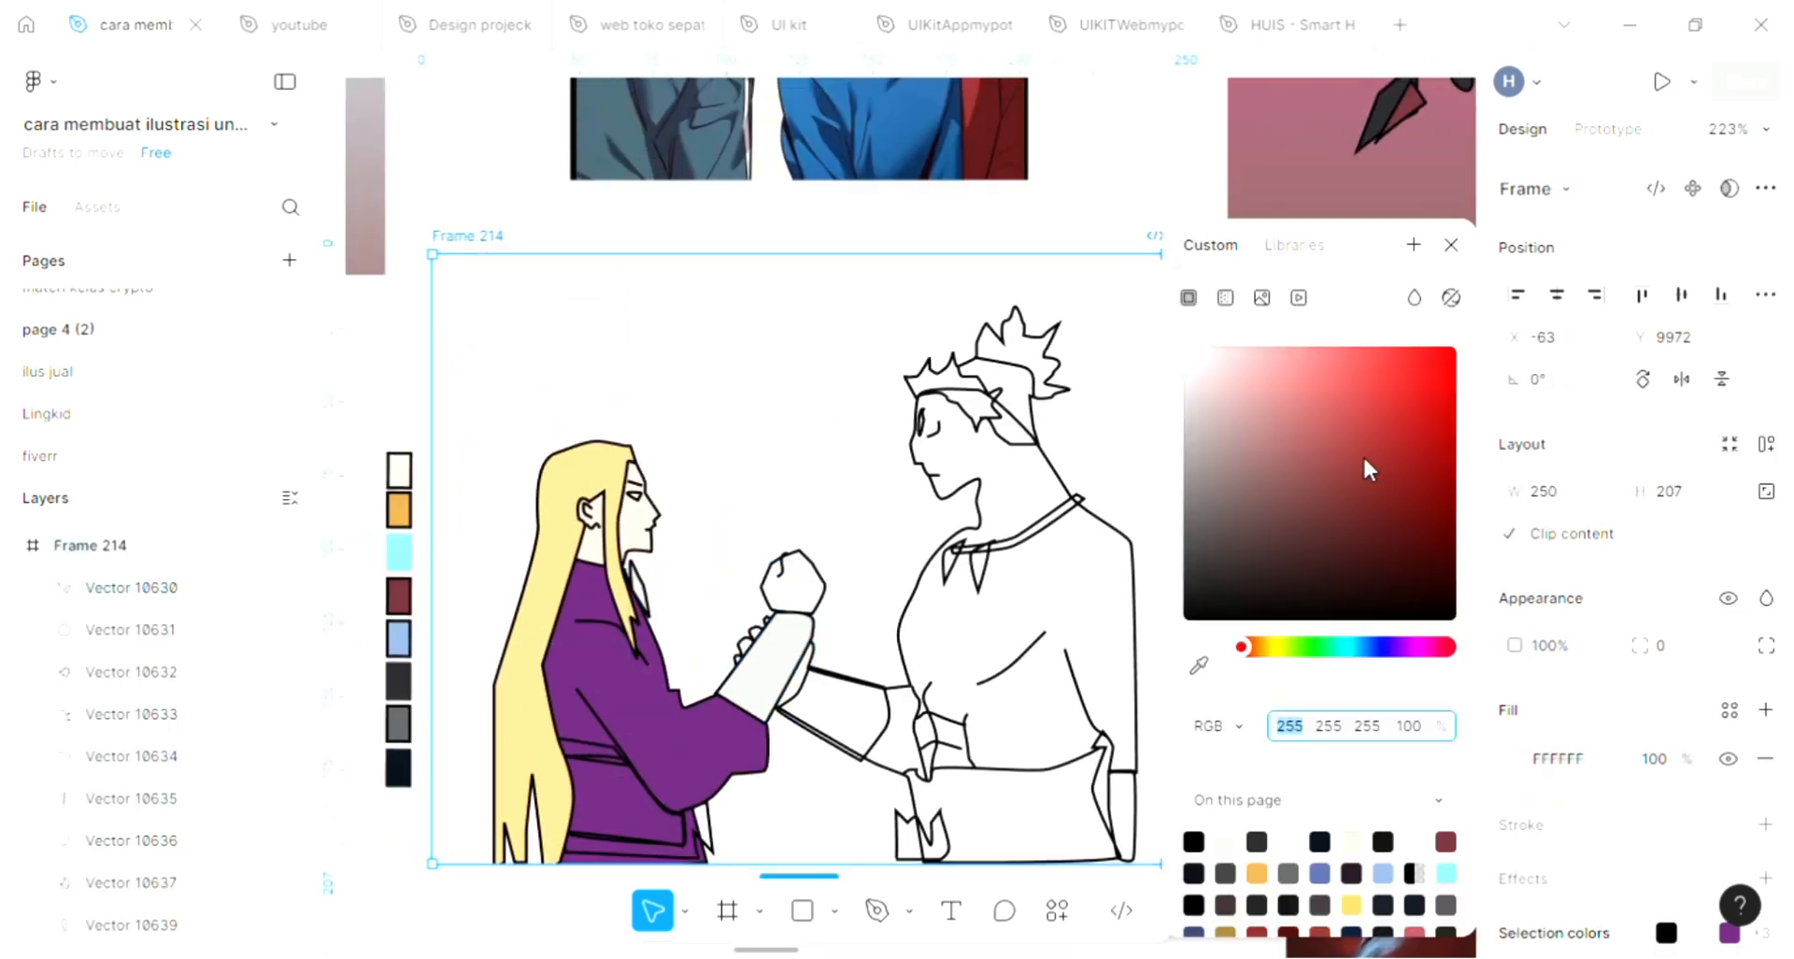
click(1294, 373)
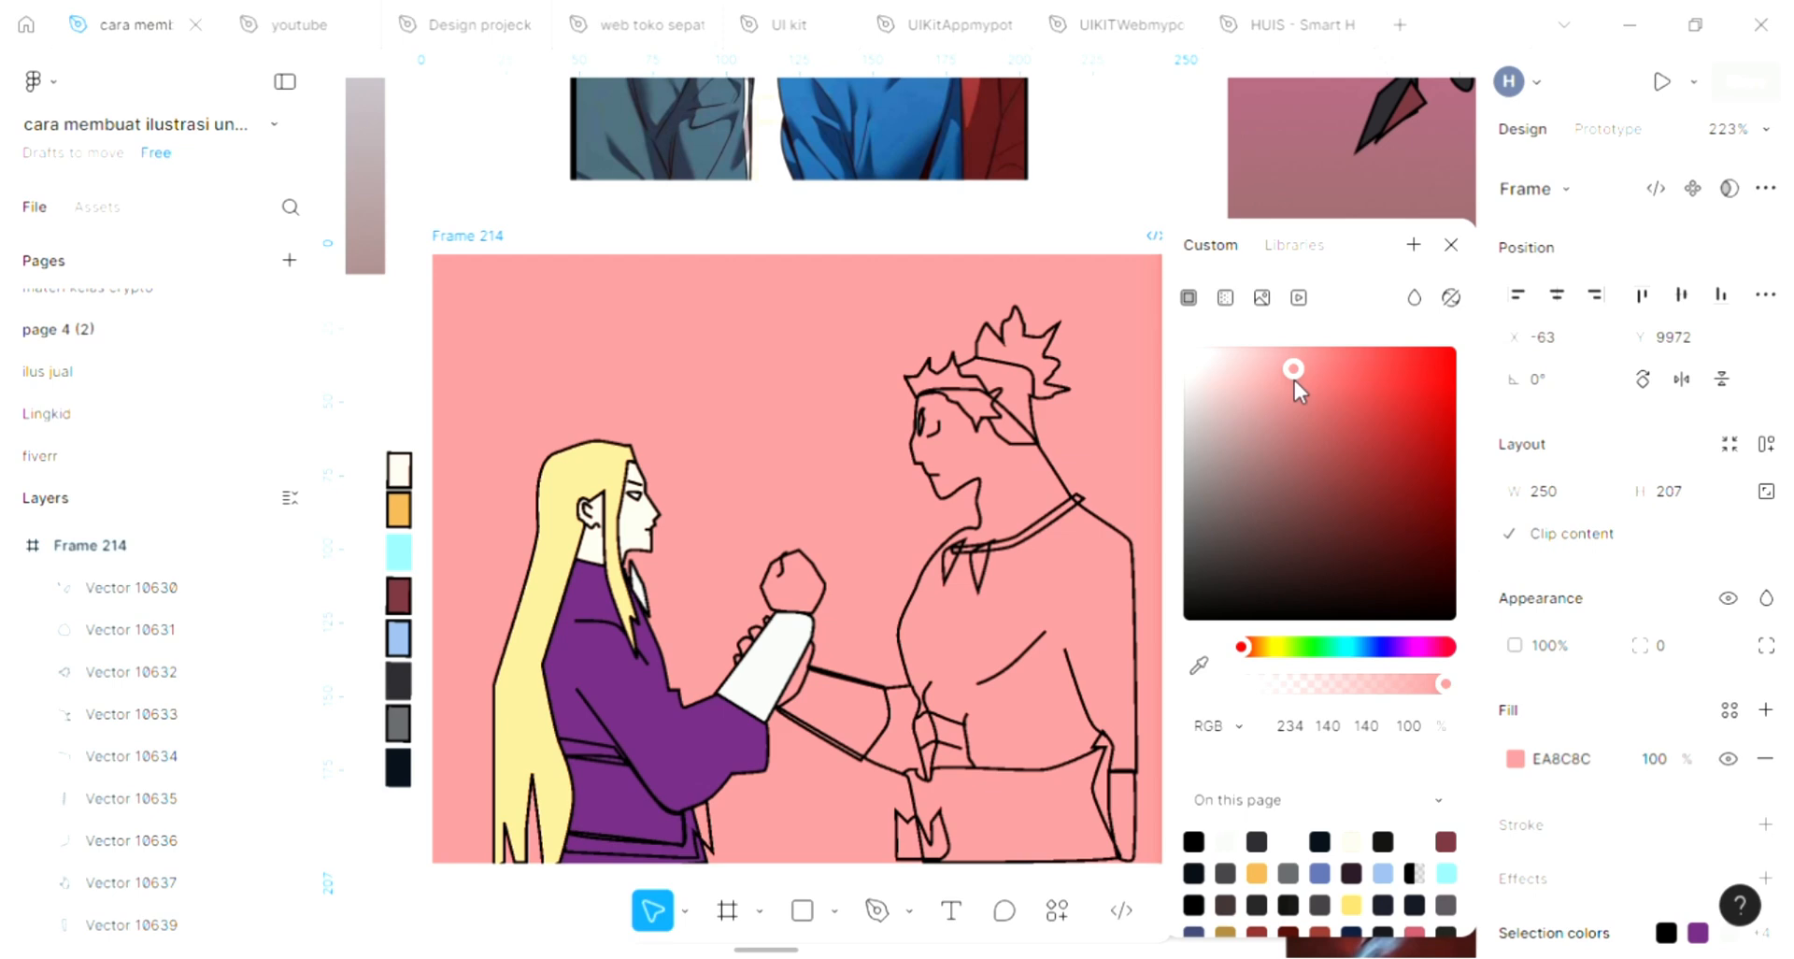
click(1224, 299)
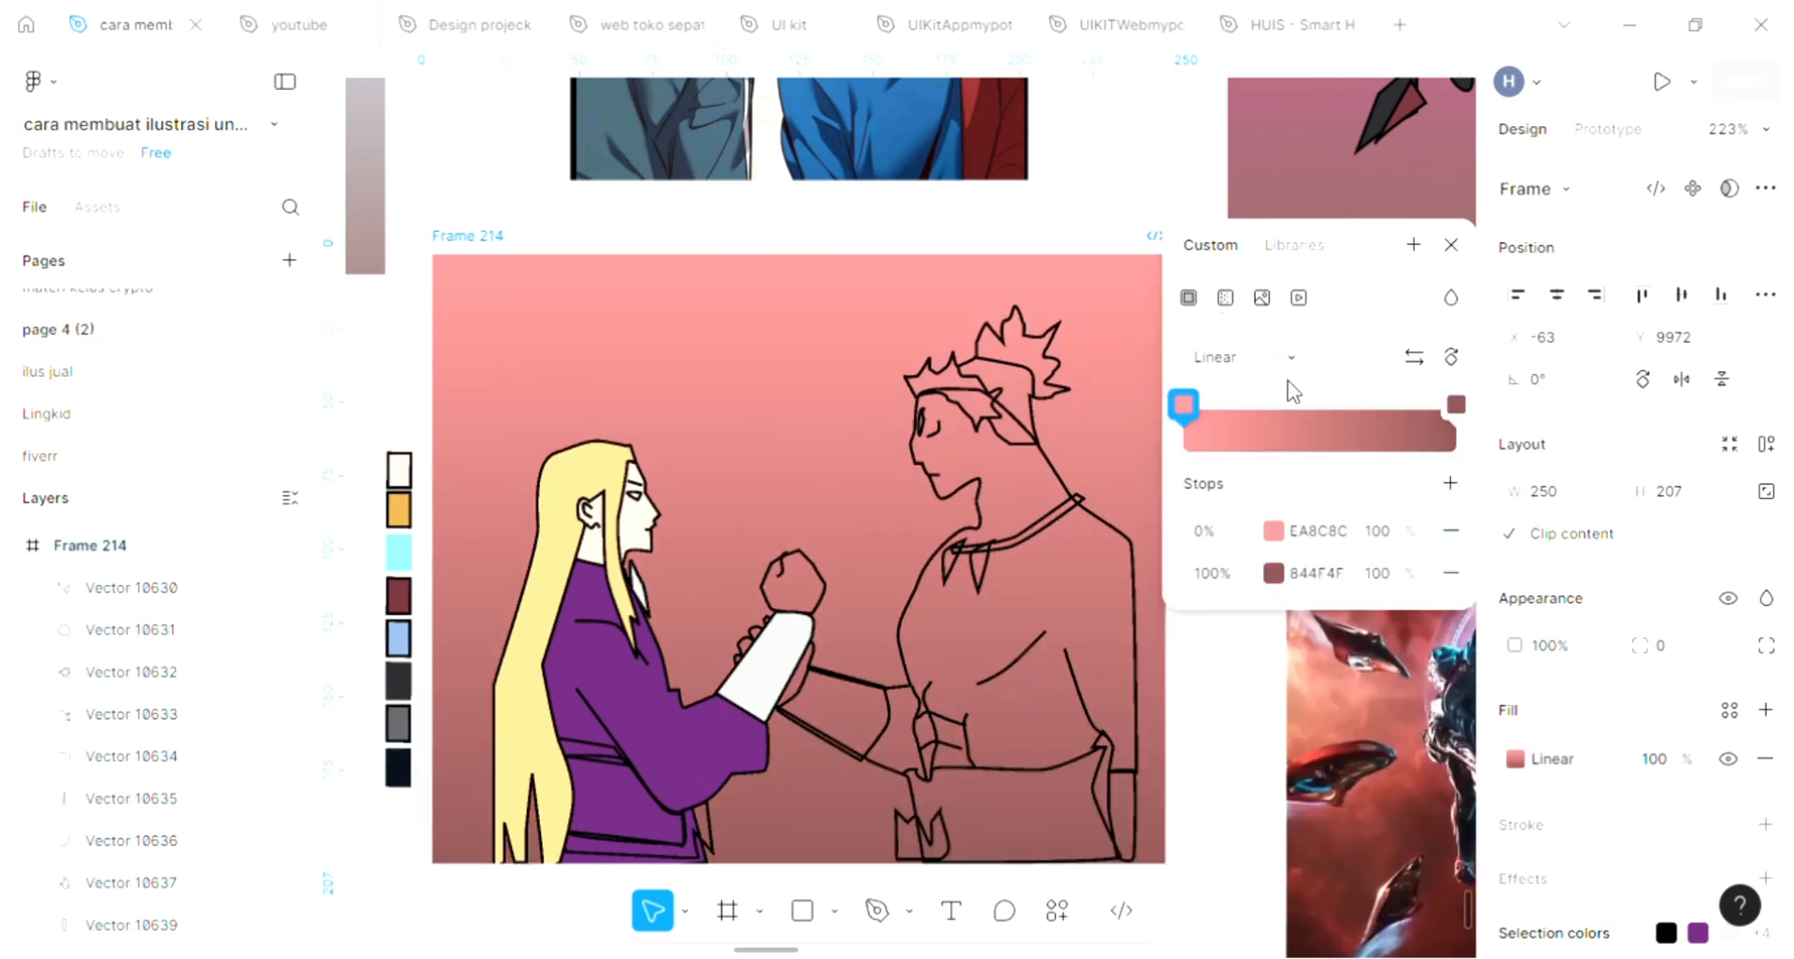
Change the 0% stop of the frame's background gradient to light green 8CEAA8
click(1274, 532)
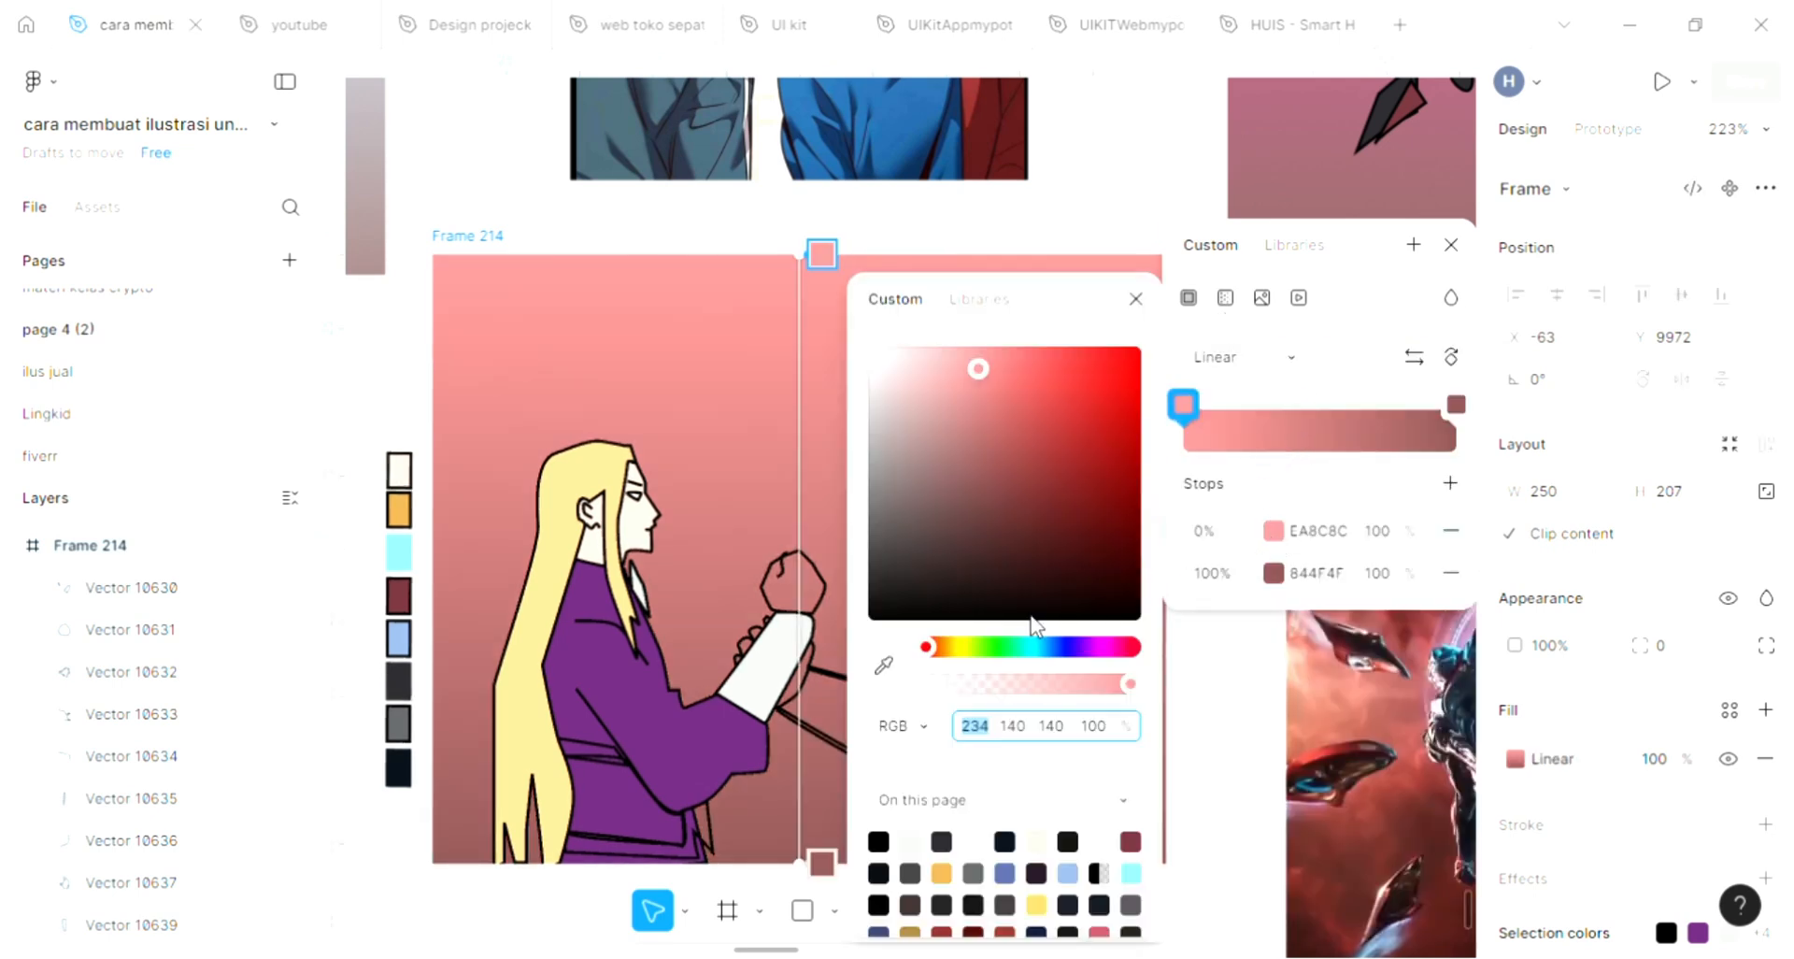
click(957, 647)
drag(993, 653, 1086, 519)
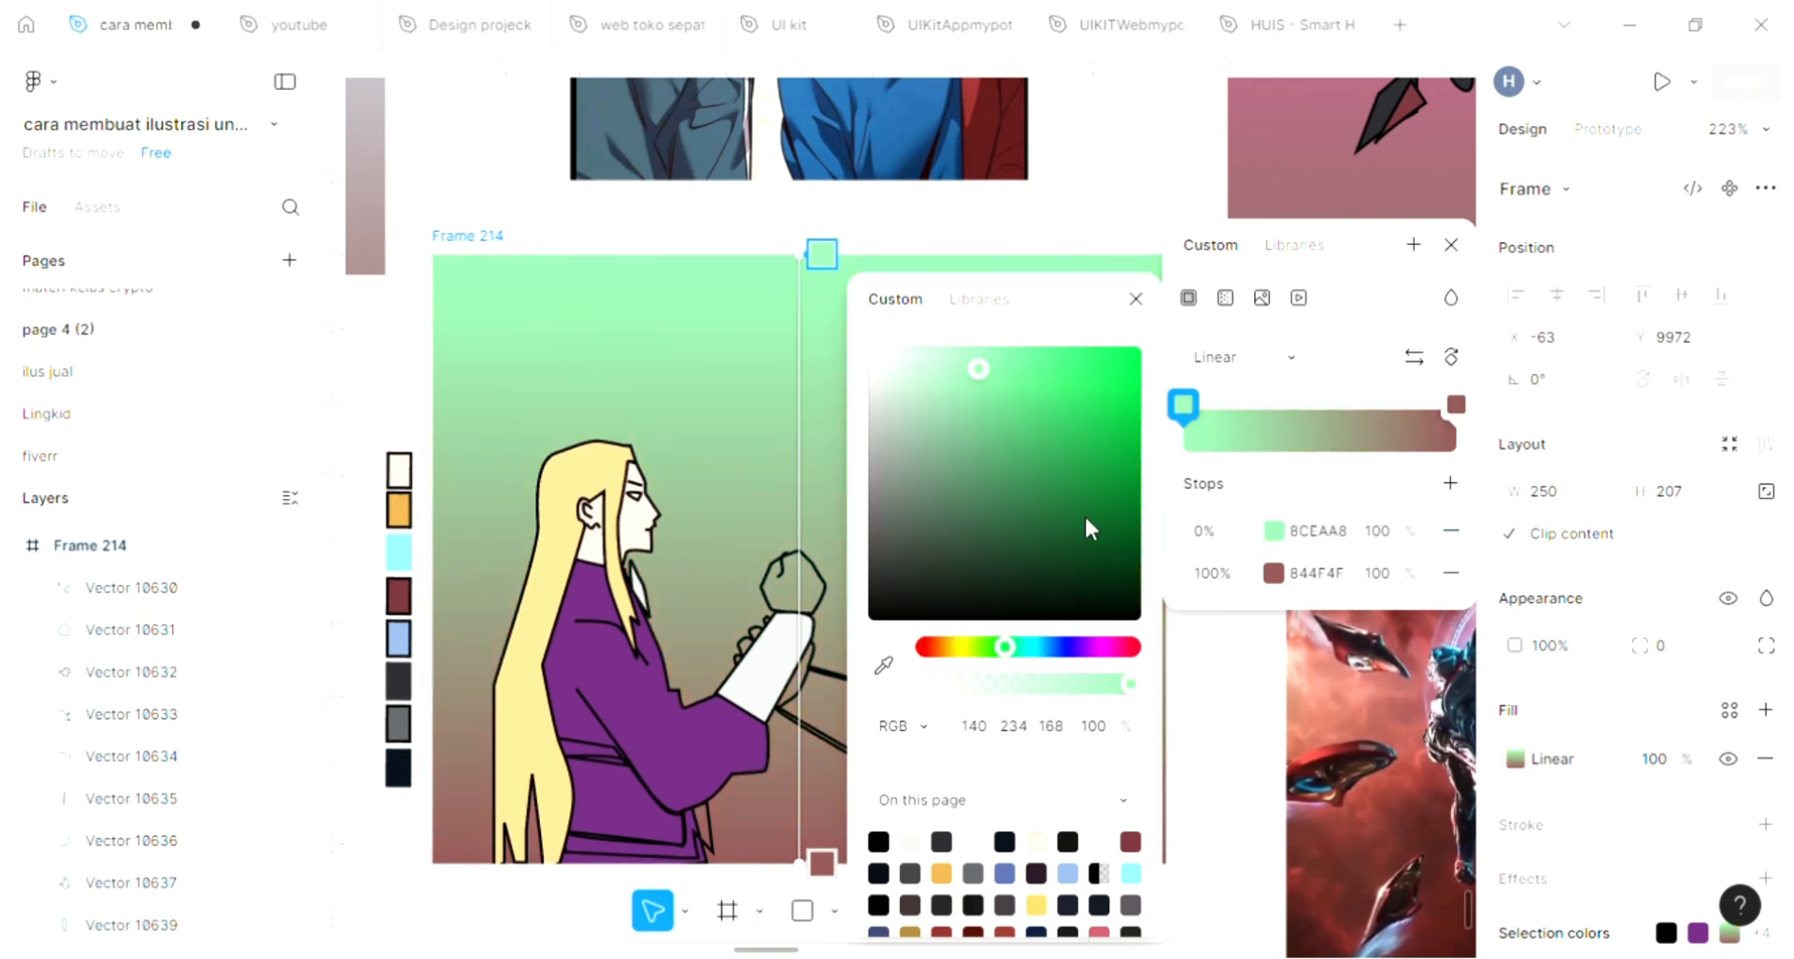
click(1137, 299)
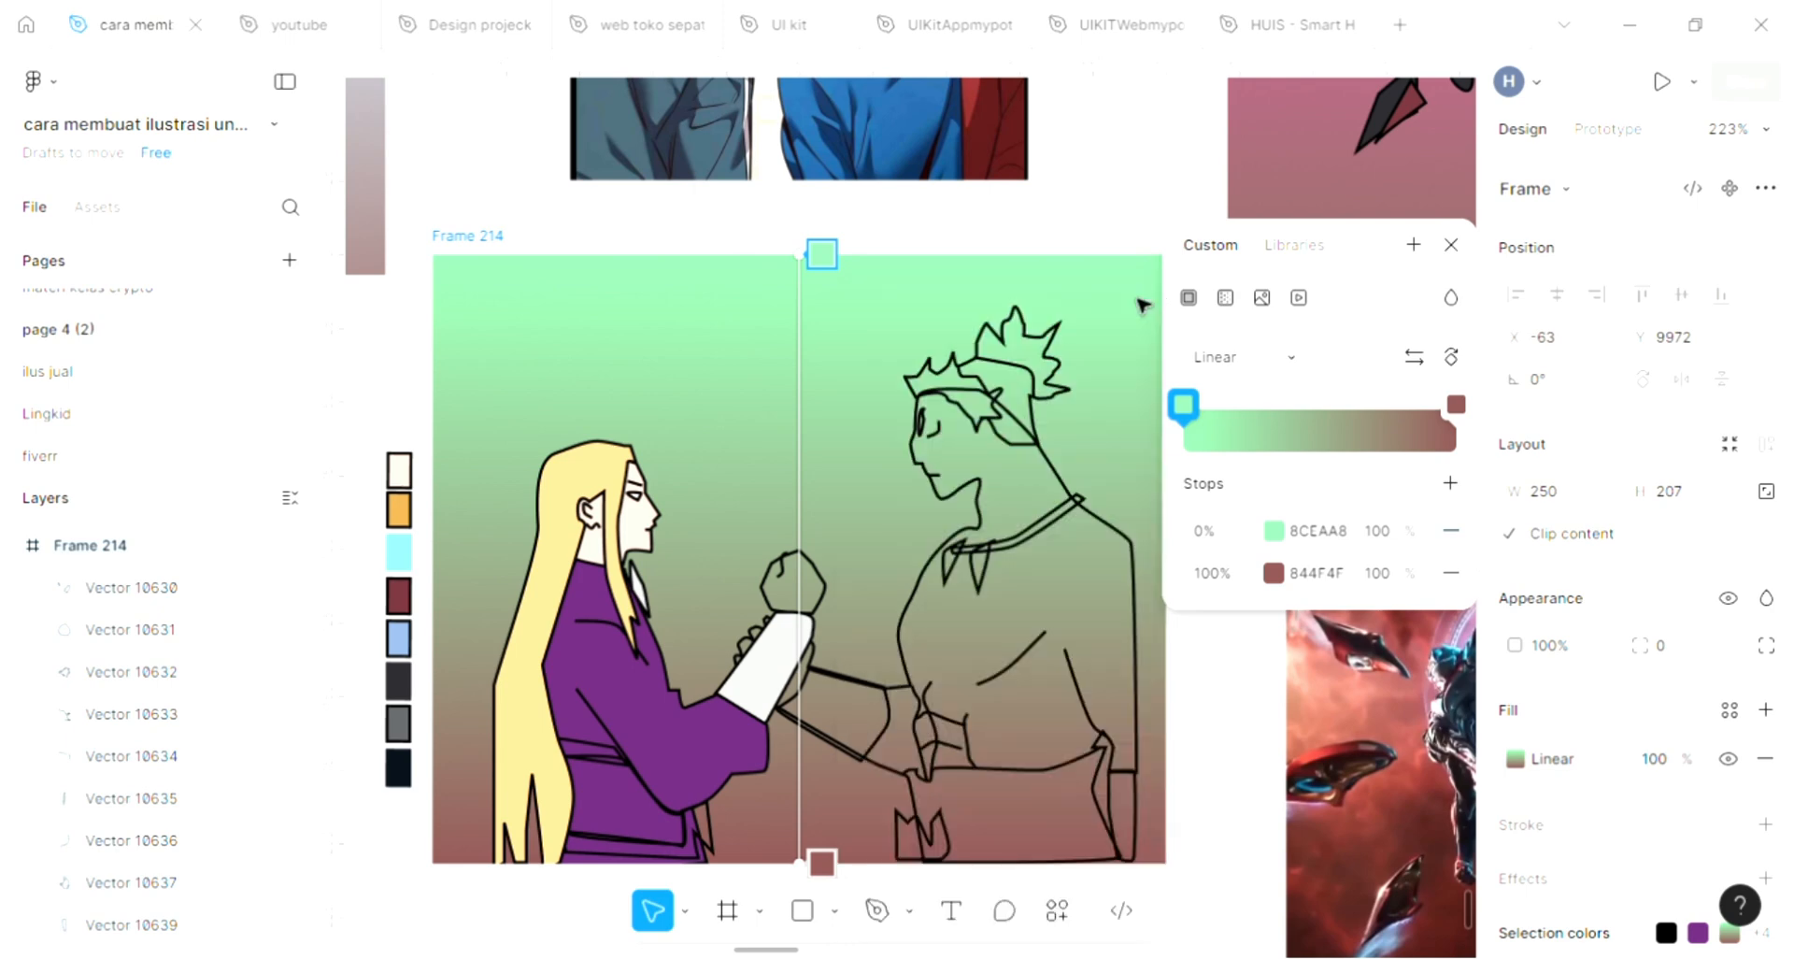
click(1132, 313)
Fill the rounded fist shape above the forearm cuff with skin tone FFE2D3 sampled from the face
scroll(758, 689, up, 5)
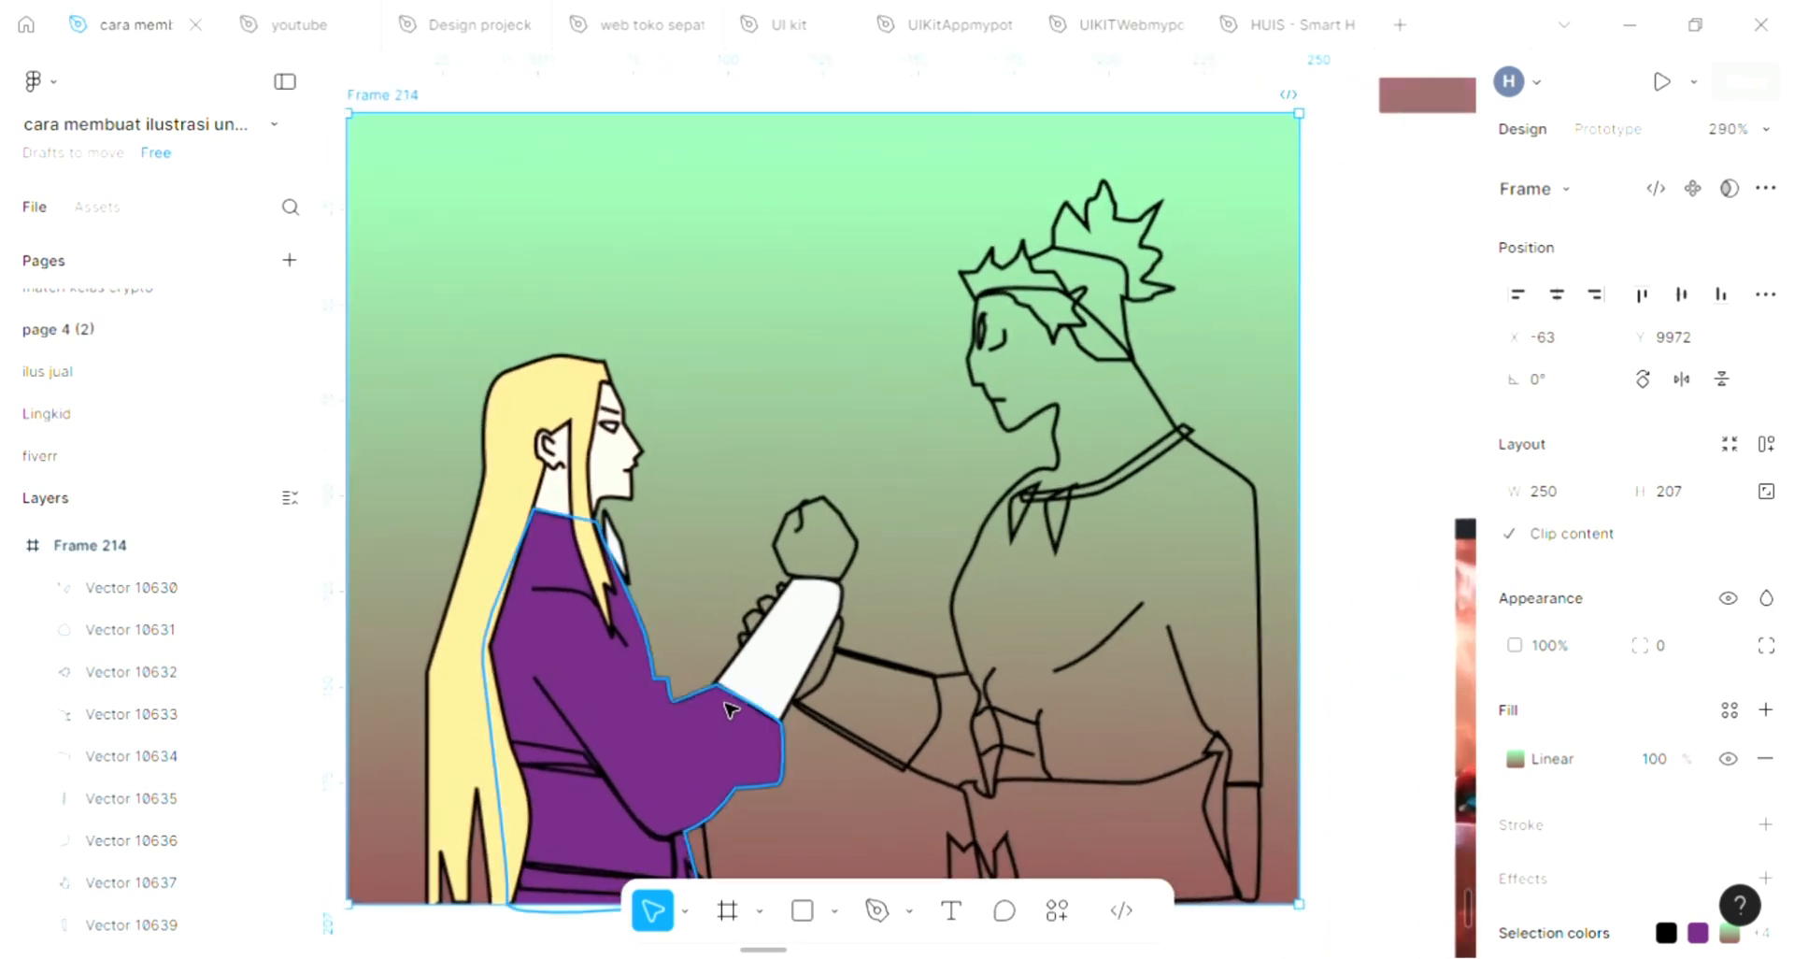
click(808, 624)
click(863, 553)
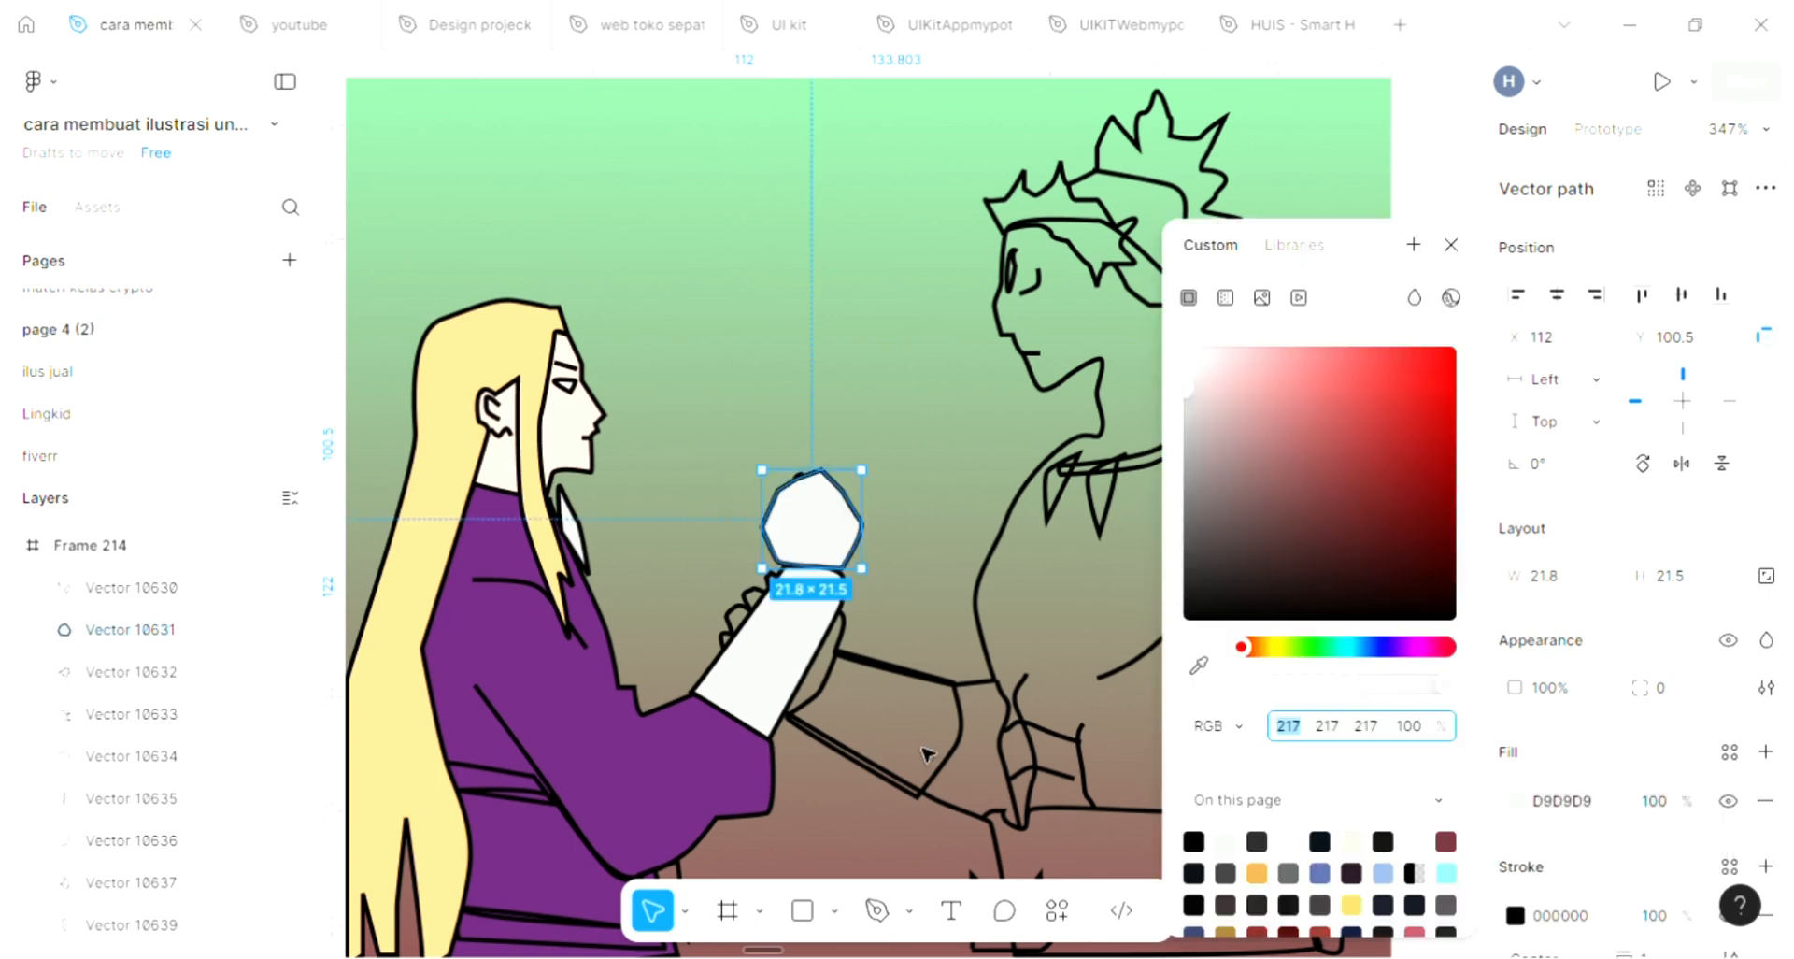
scroll(1037, 725, left, 1)
click(1183, 654)
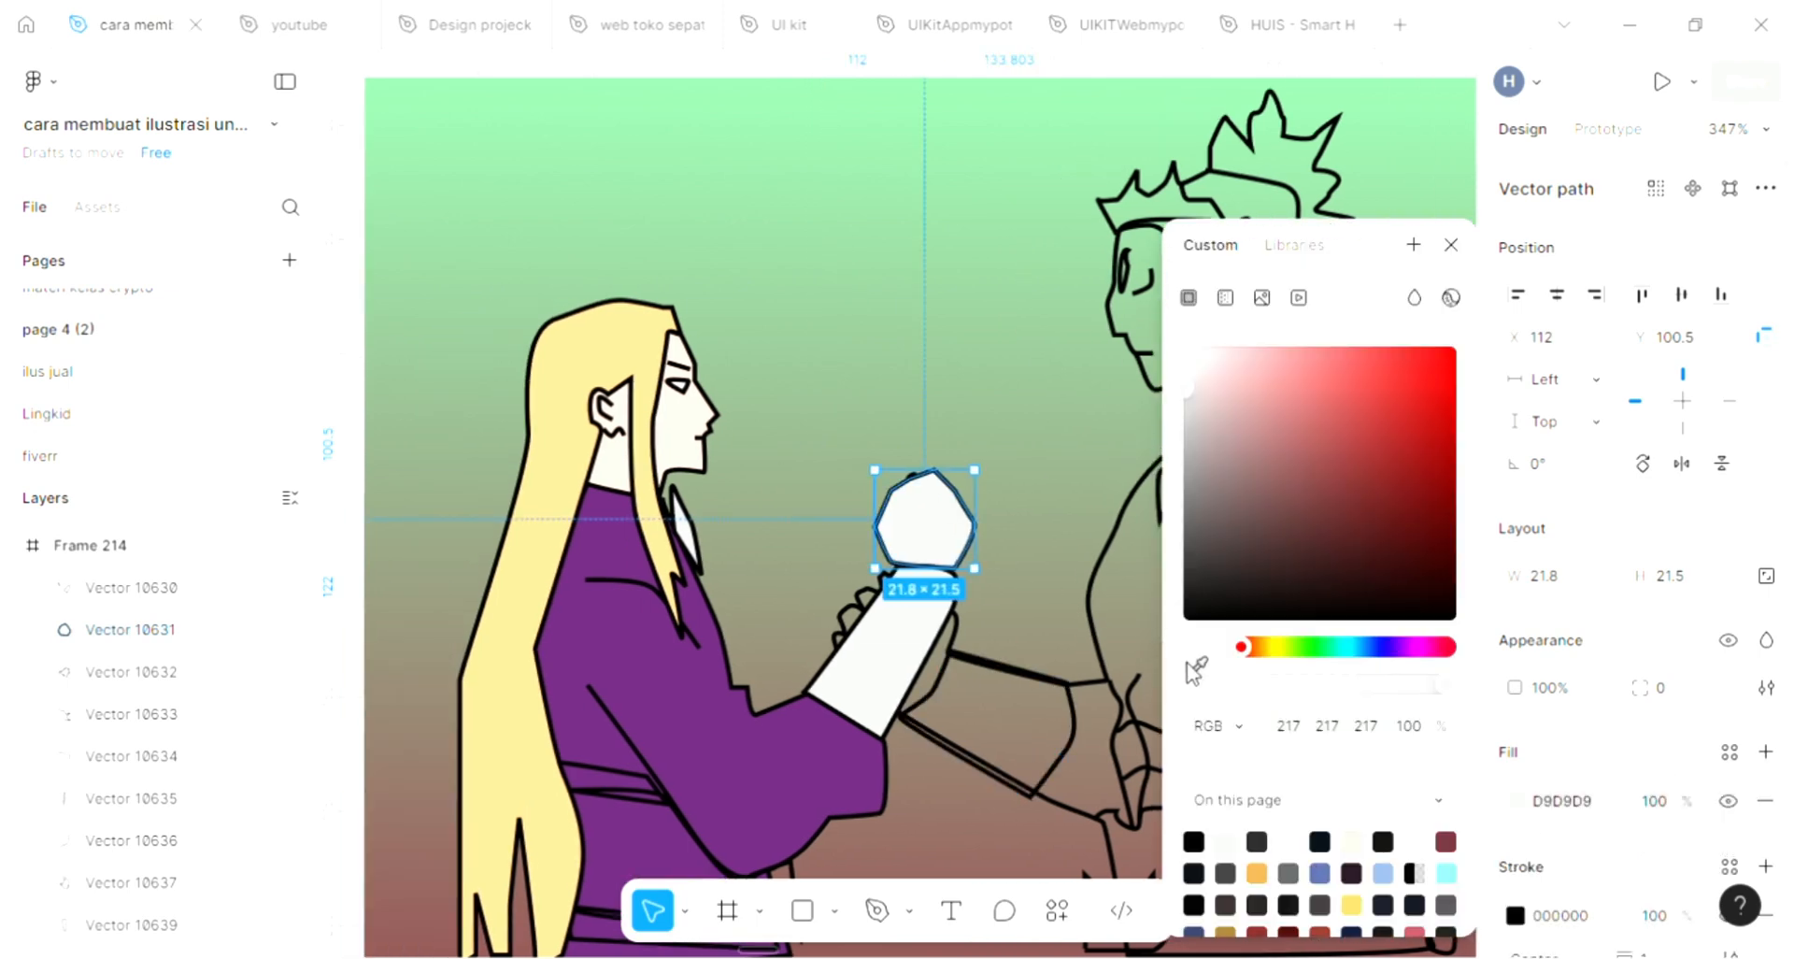
click(1196, 667)
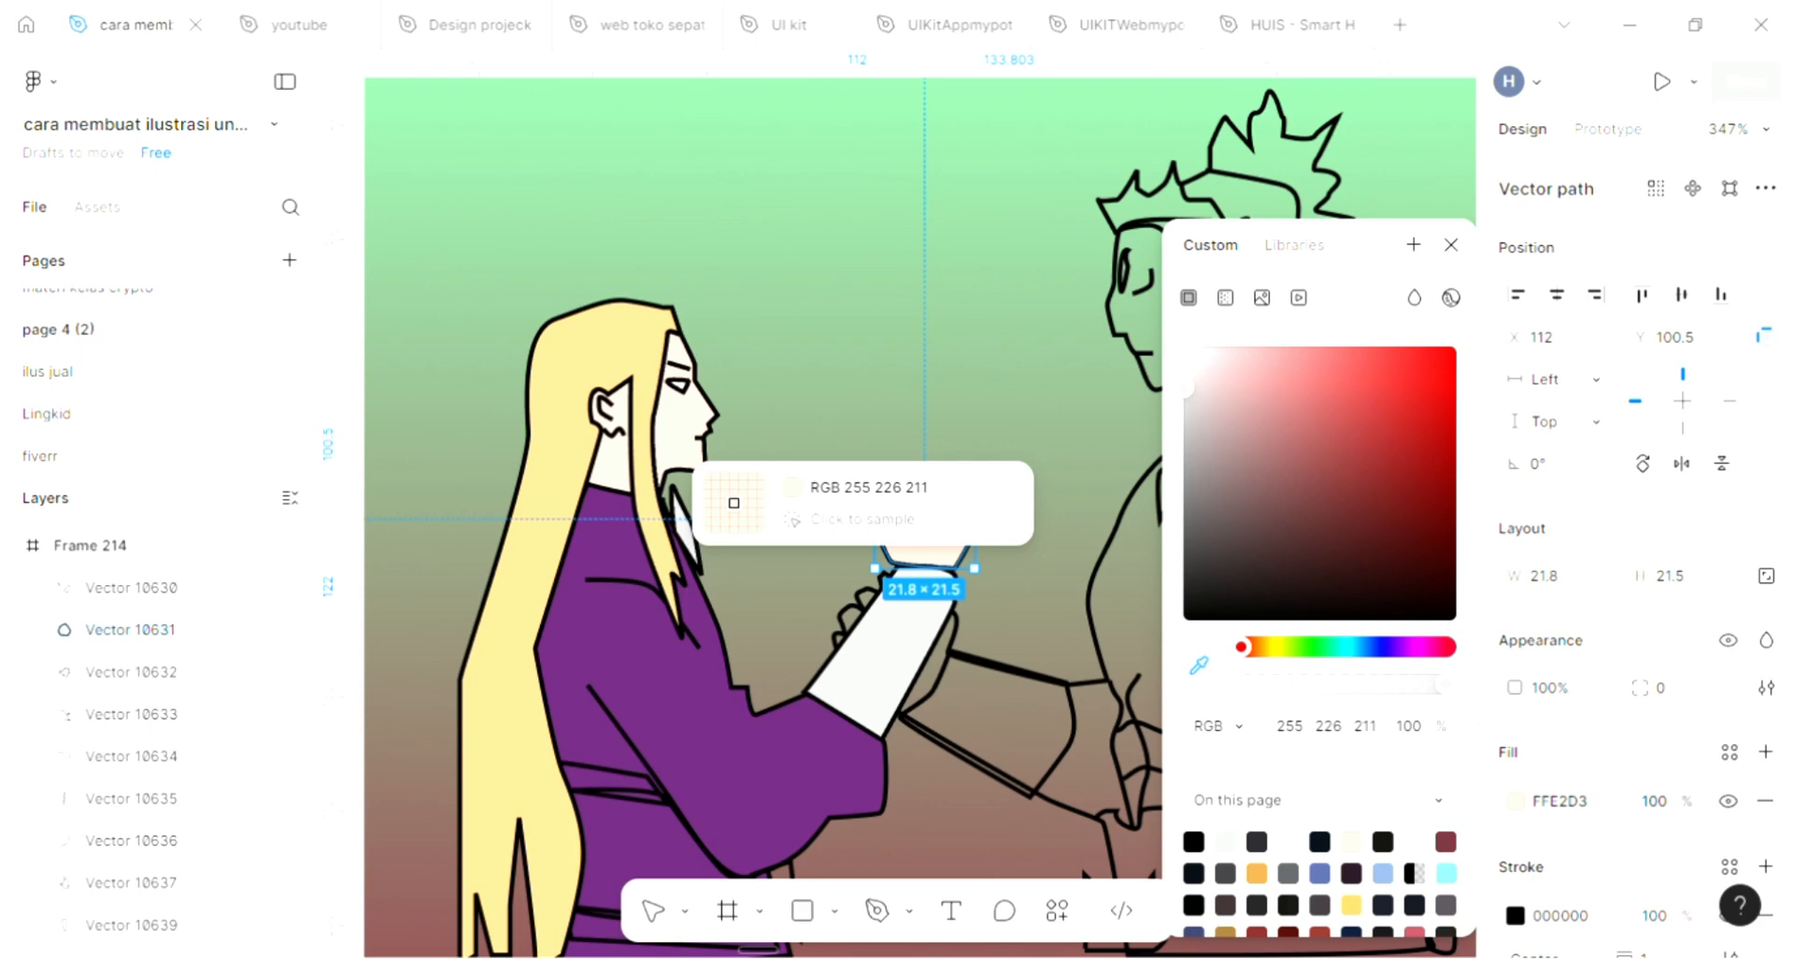
click(733, 503)
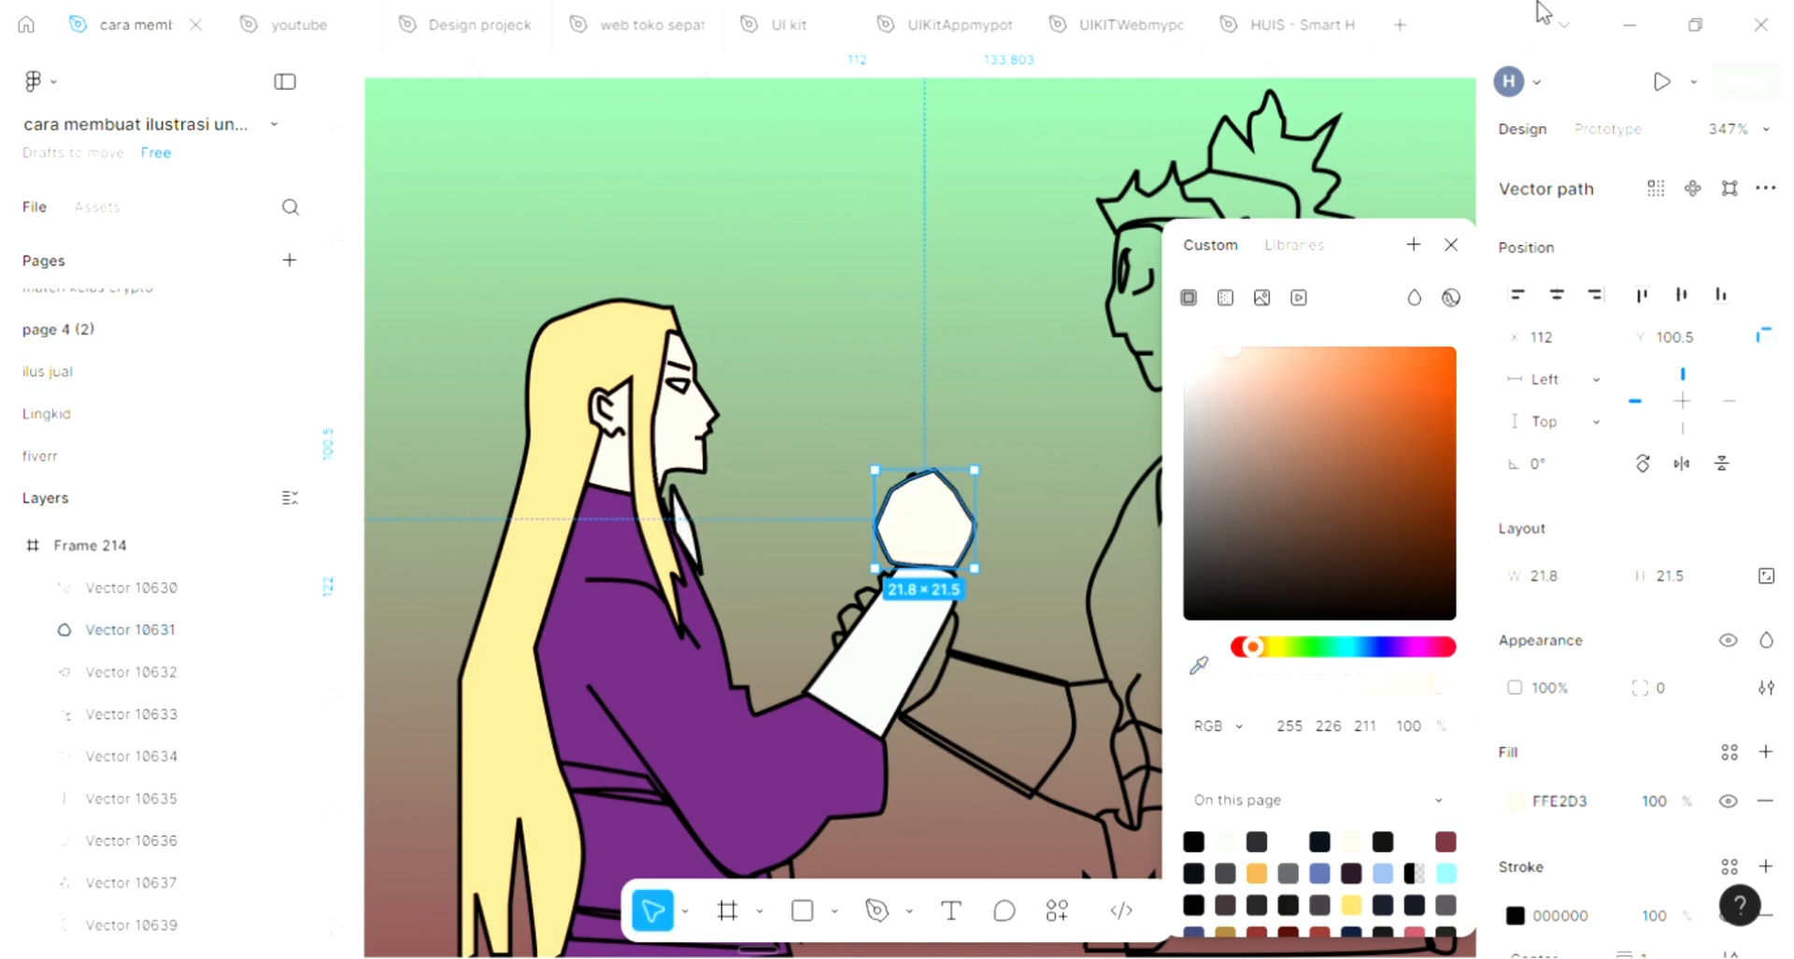
click(1451, 245)
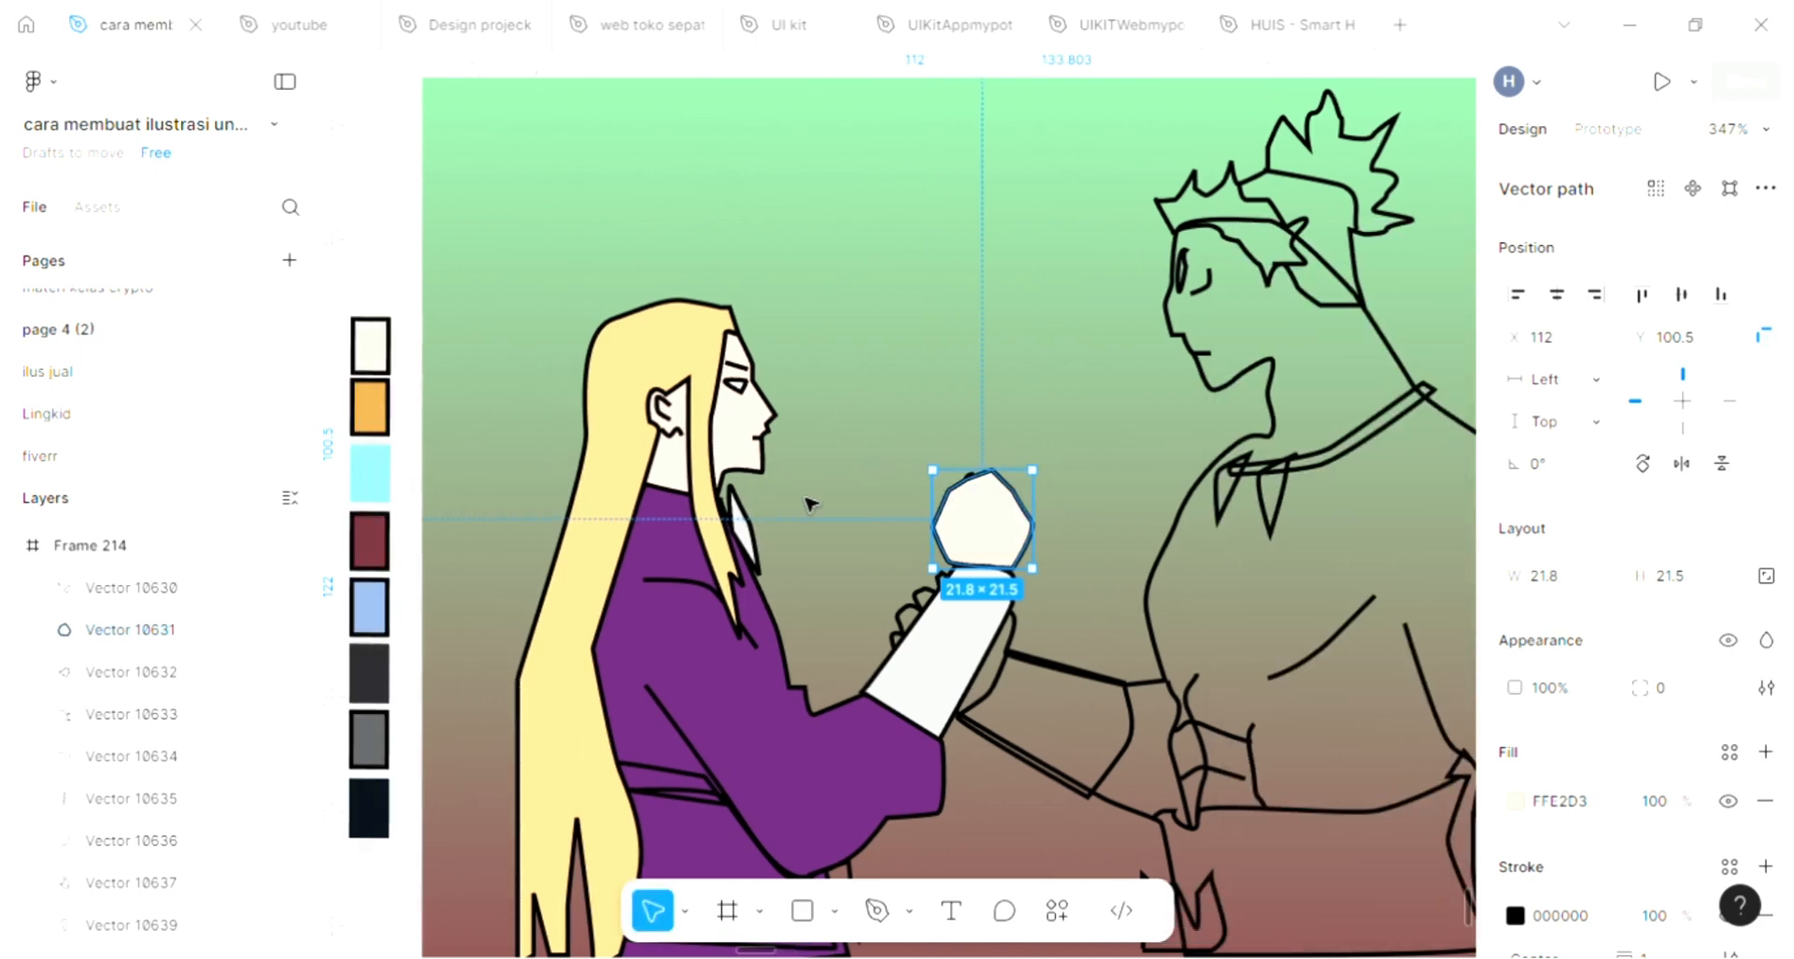
Fill the waist sash of the long-haired figure with grey 5C5E60 sampled from the palette swatches
scroll(806, 505, down, 3)
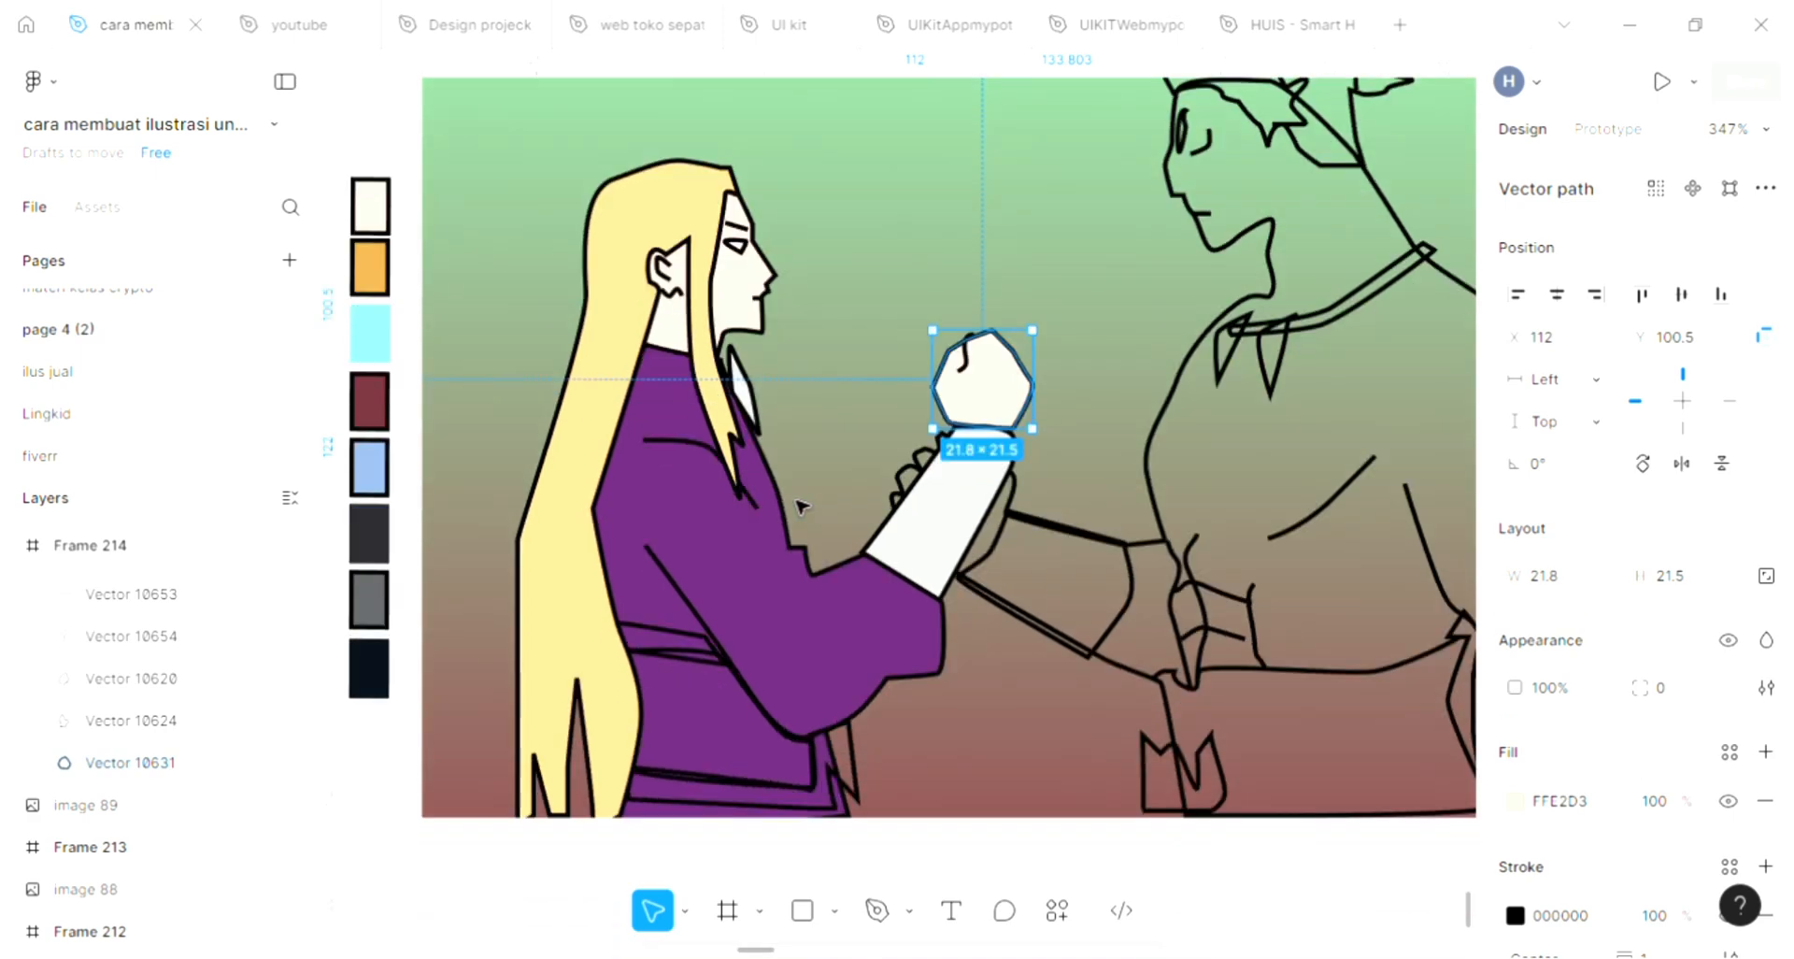
click(753, 762)
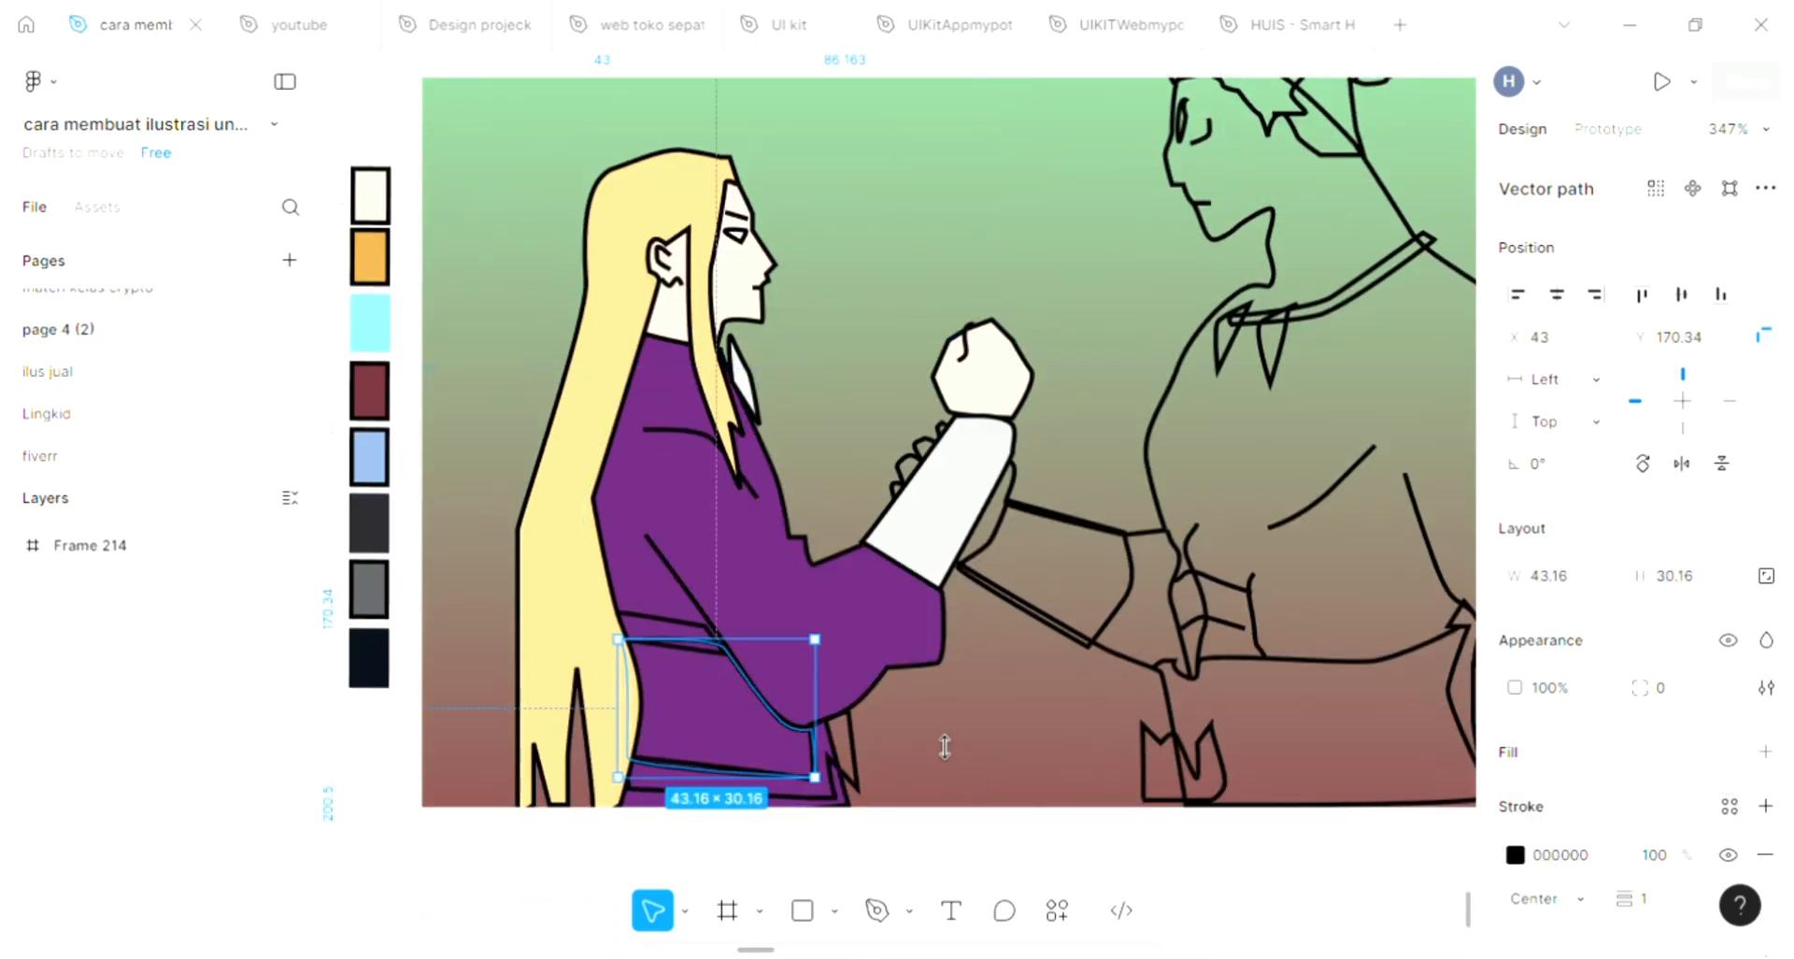
scroll(935, 734, left, 1)
scroll(934, 734, up, 1)
scroll(935, 734, left, 1)
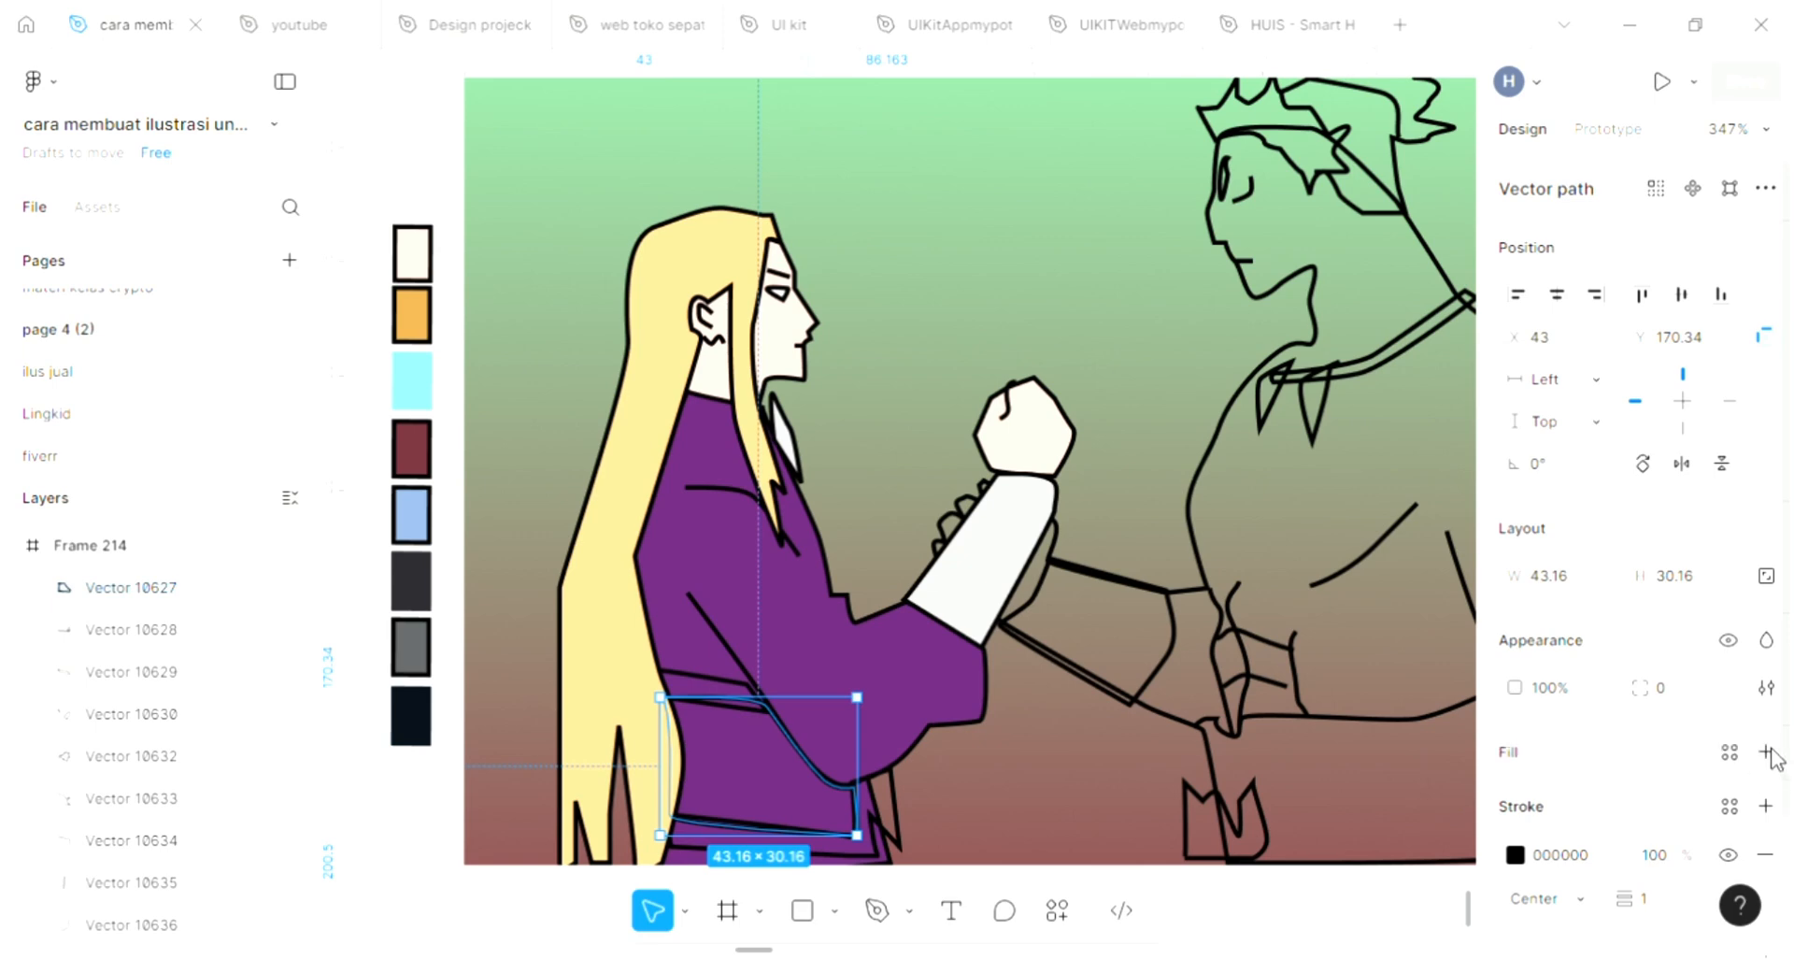
click(1520, 758)
click(1199, 665)
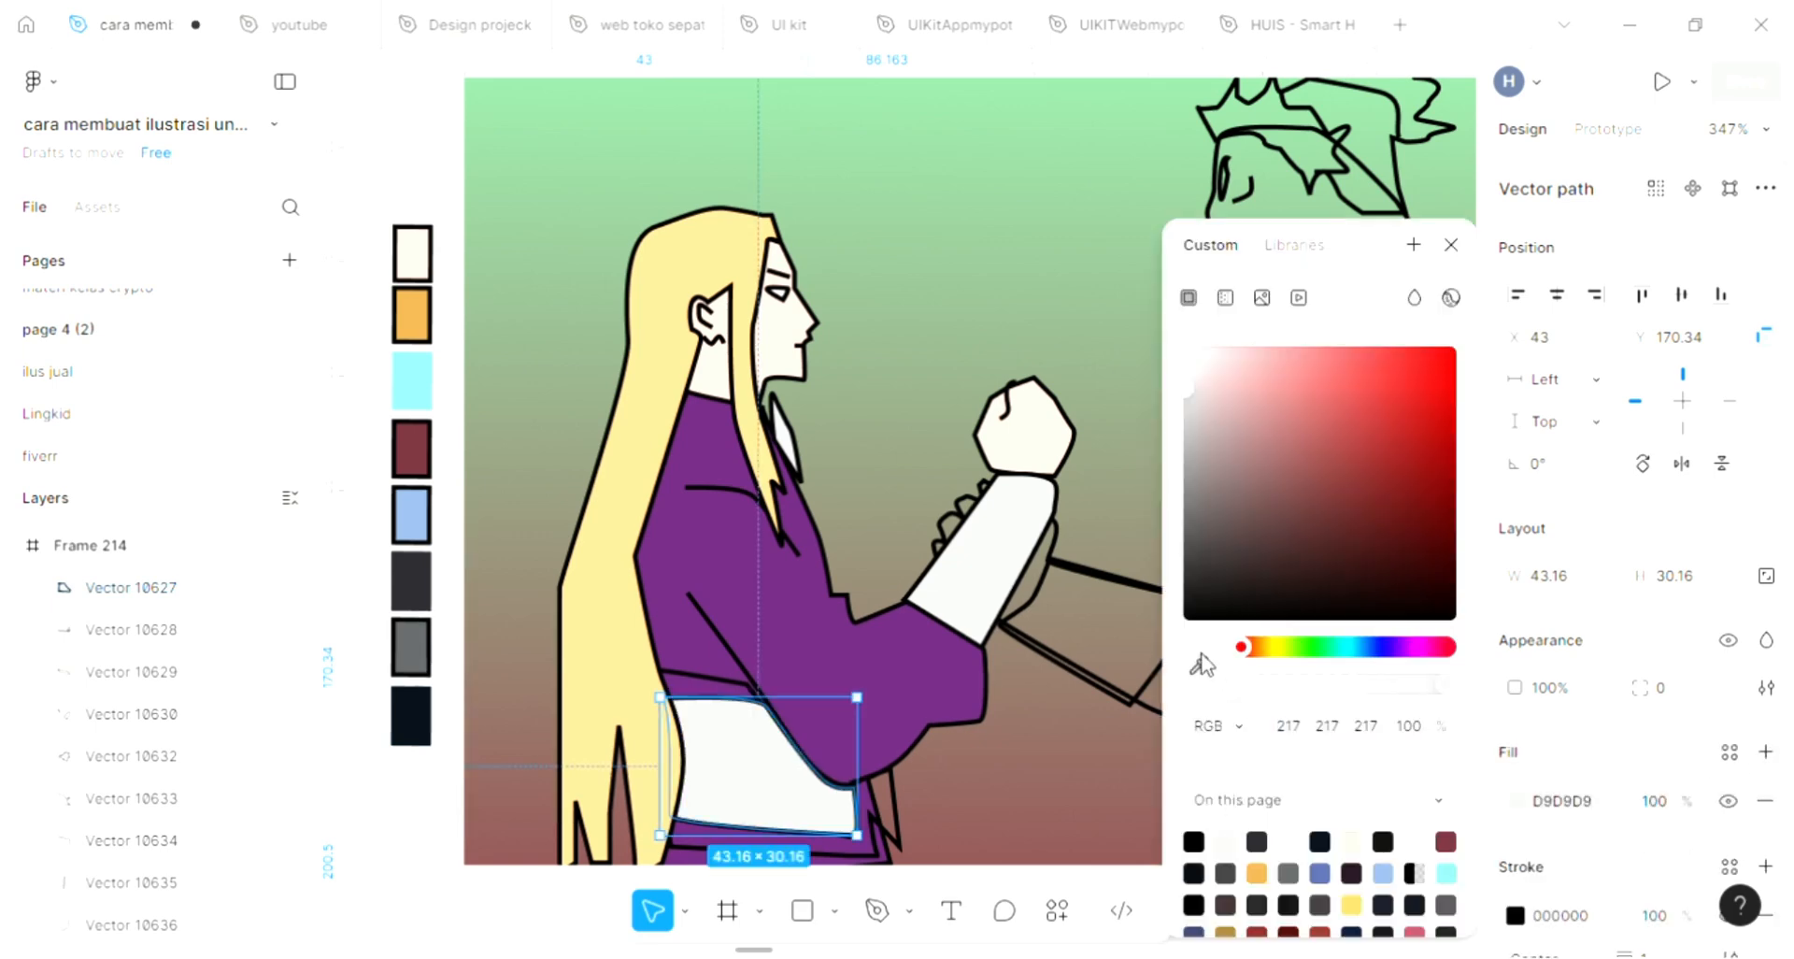
click(417, 627)
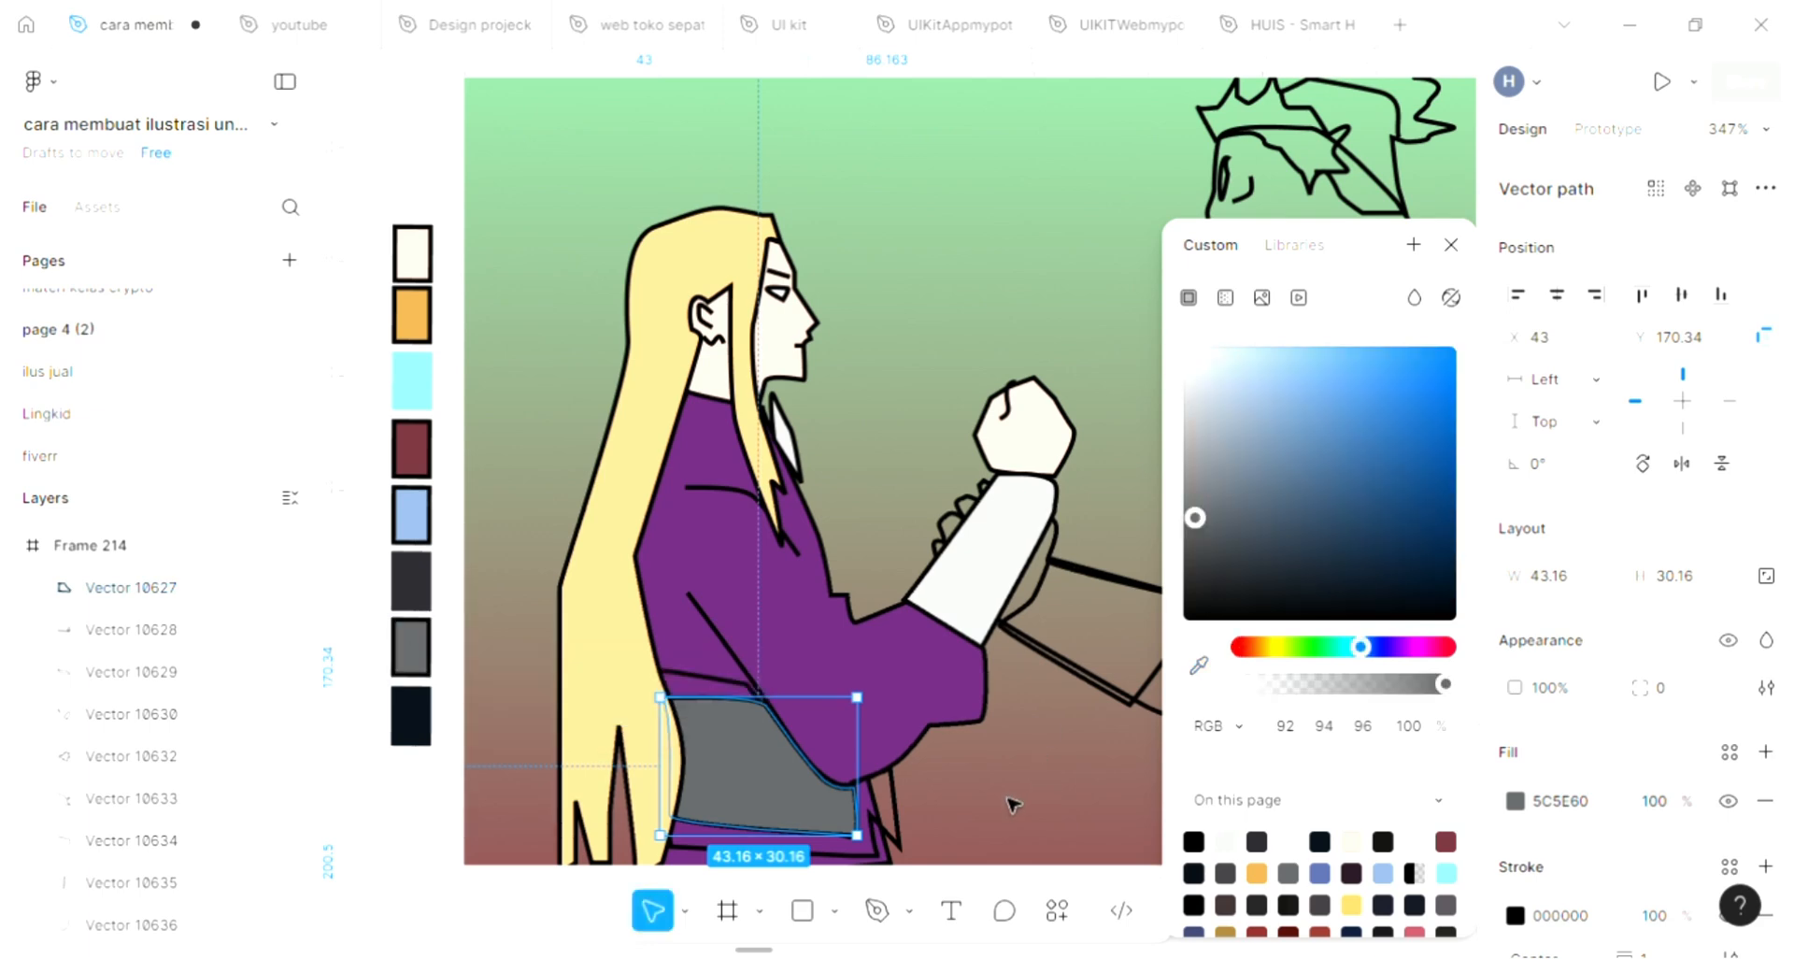
Add default D9D9D9 fills to the garment trim below the grey sash and the narrow strip above it
click(895, 841)
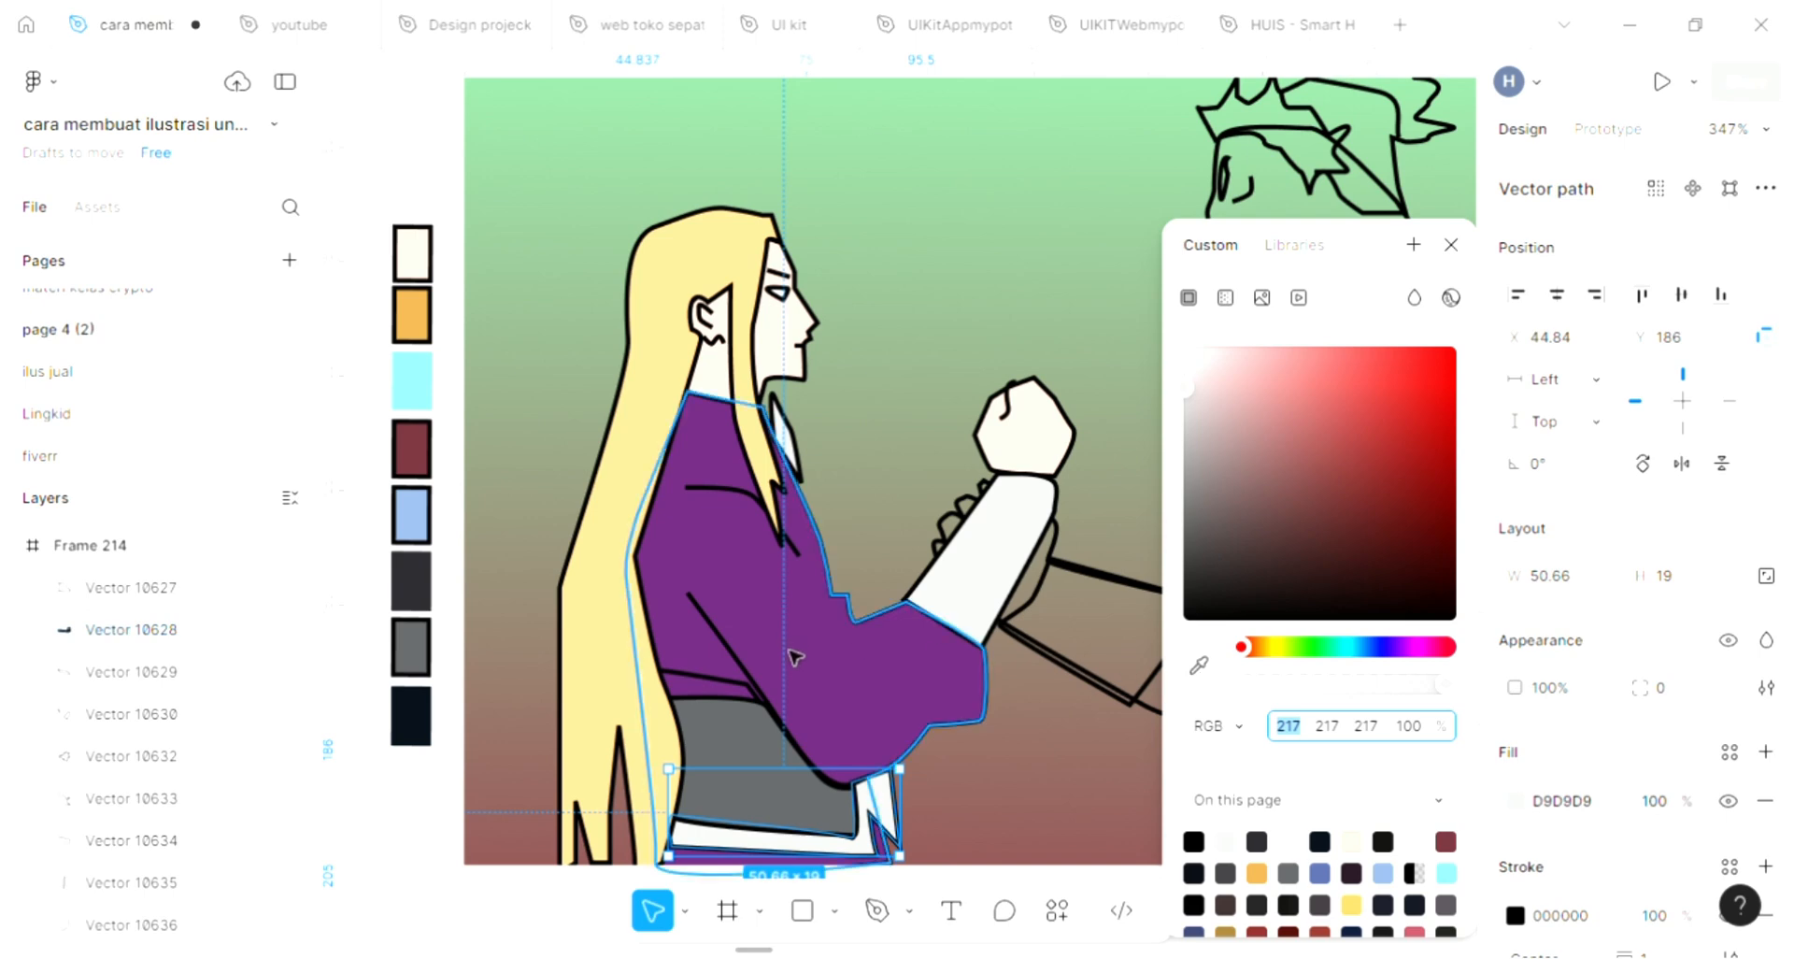
click(755, 696)
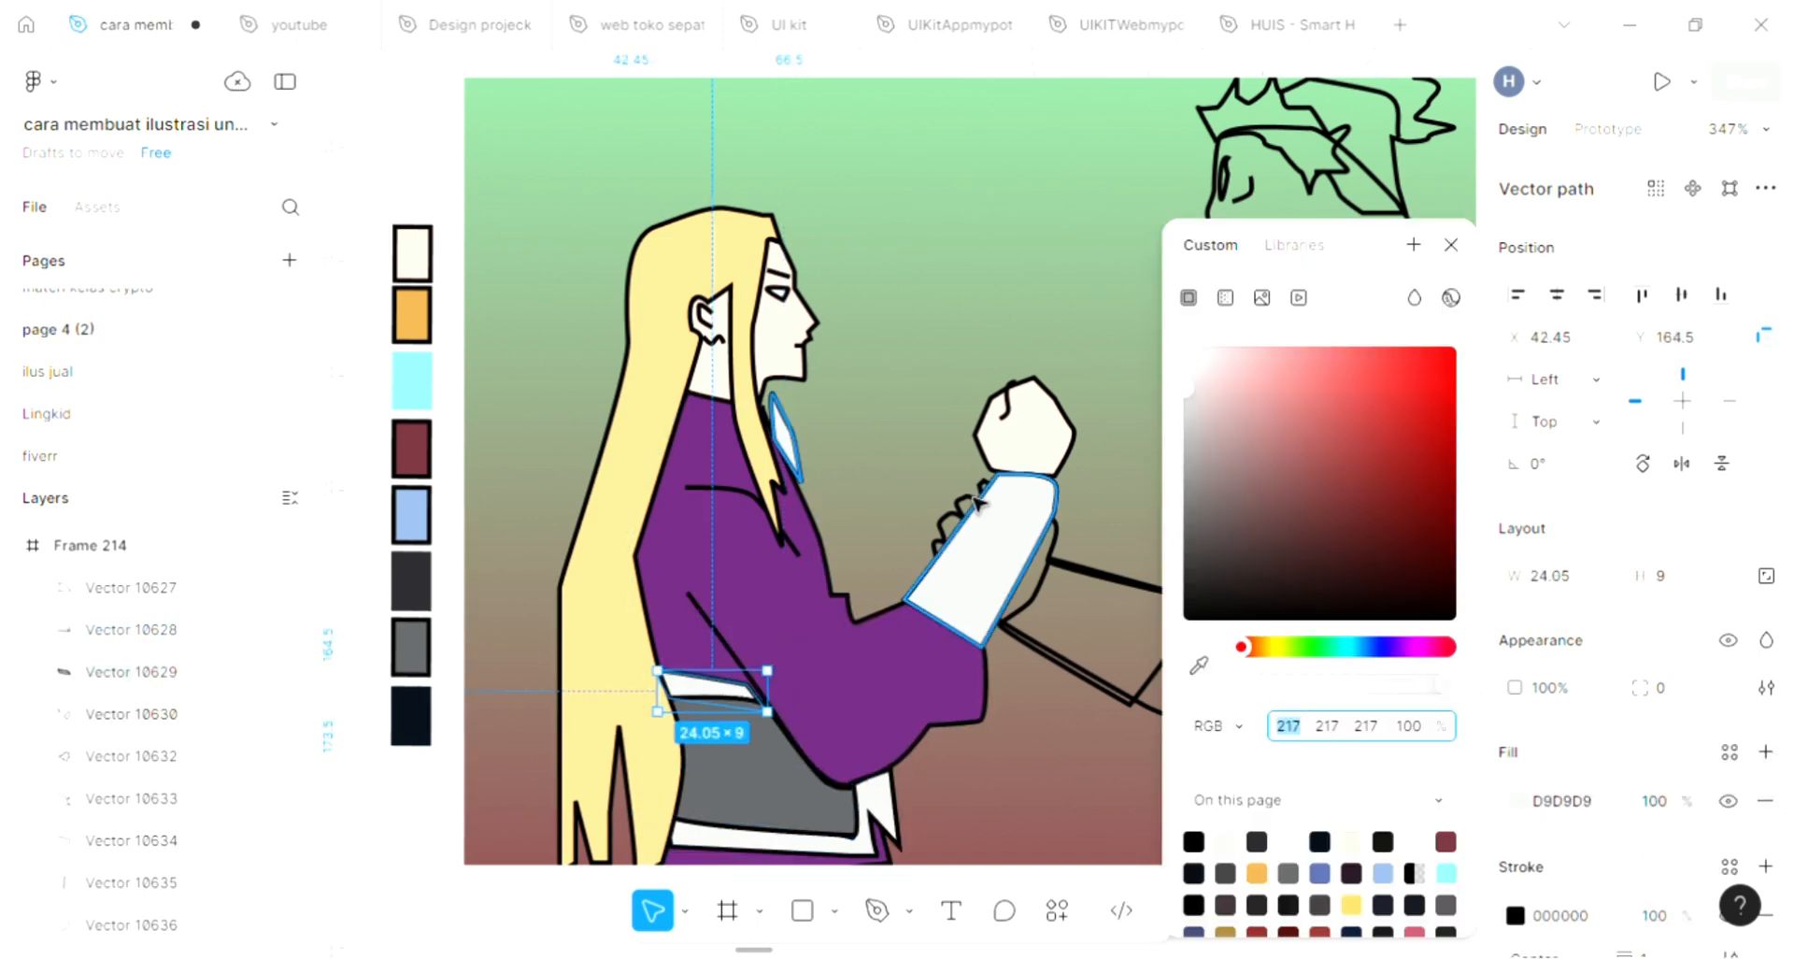
click(897, 458)
scroll(899, 462, right, 1)
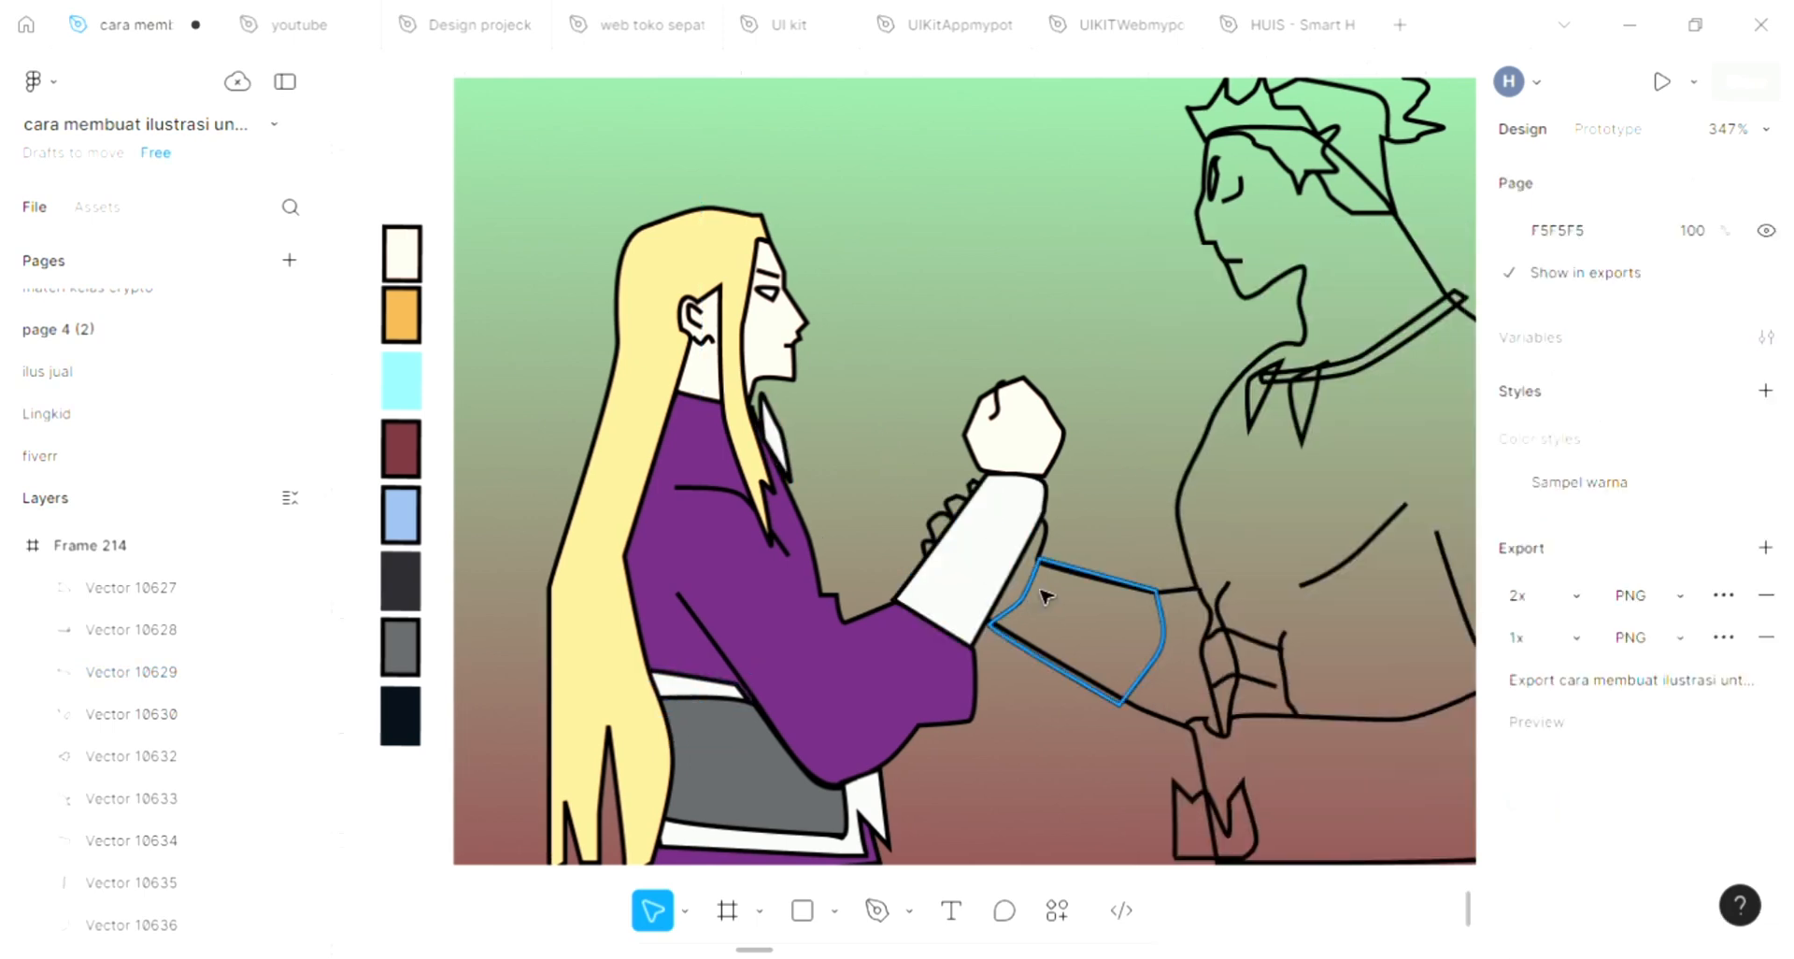
click(1054, 554)
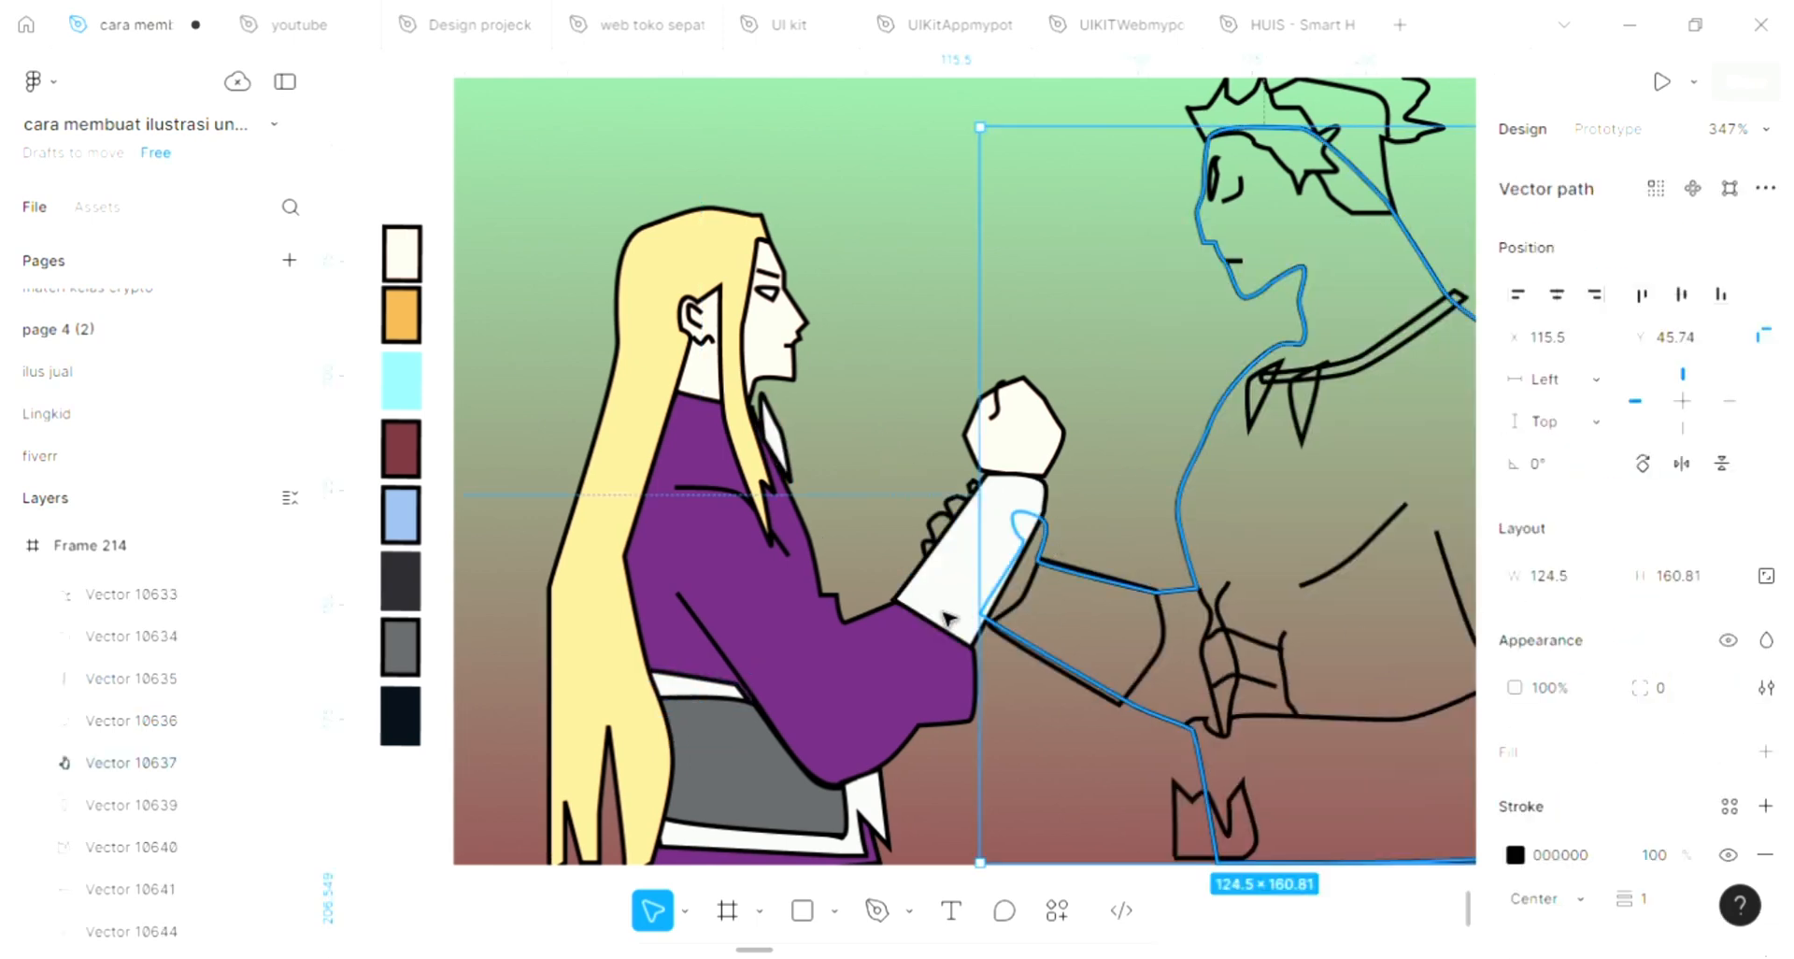
scroll(661, 641, up, 2)
scroll(654, 635, left, 1)
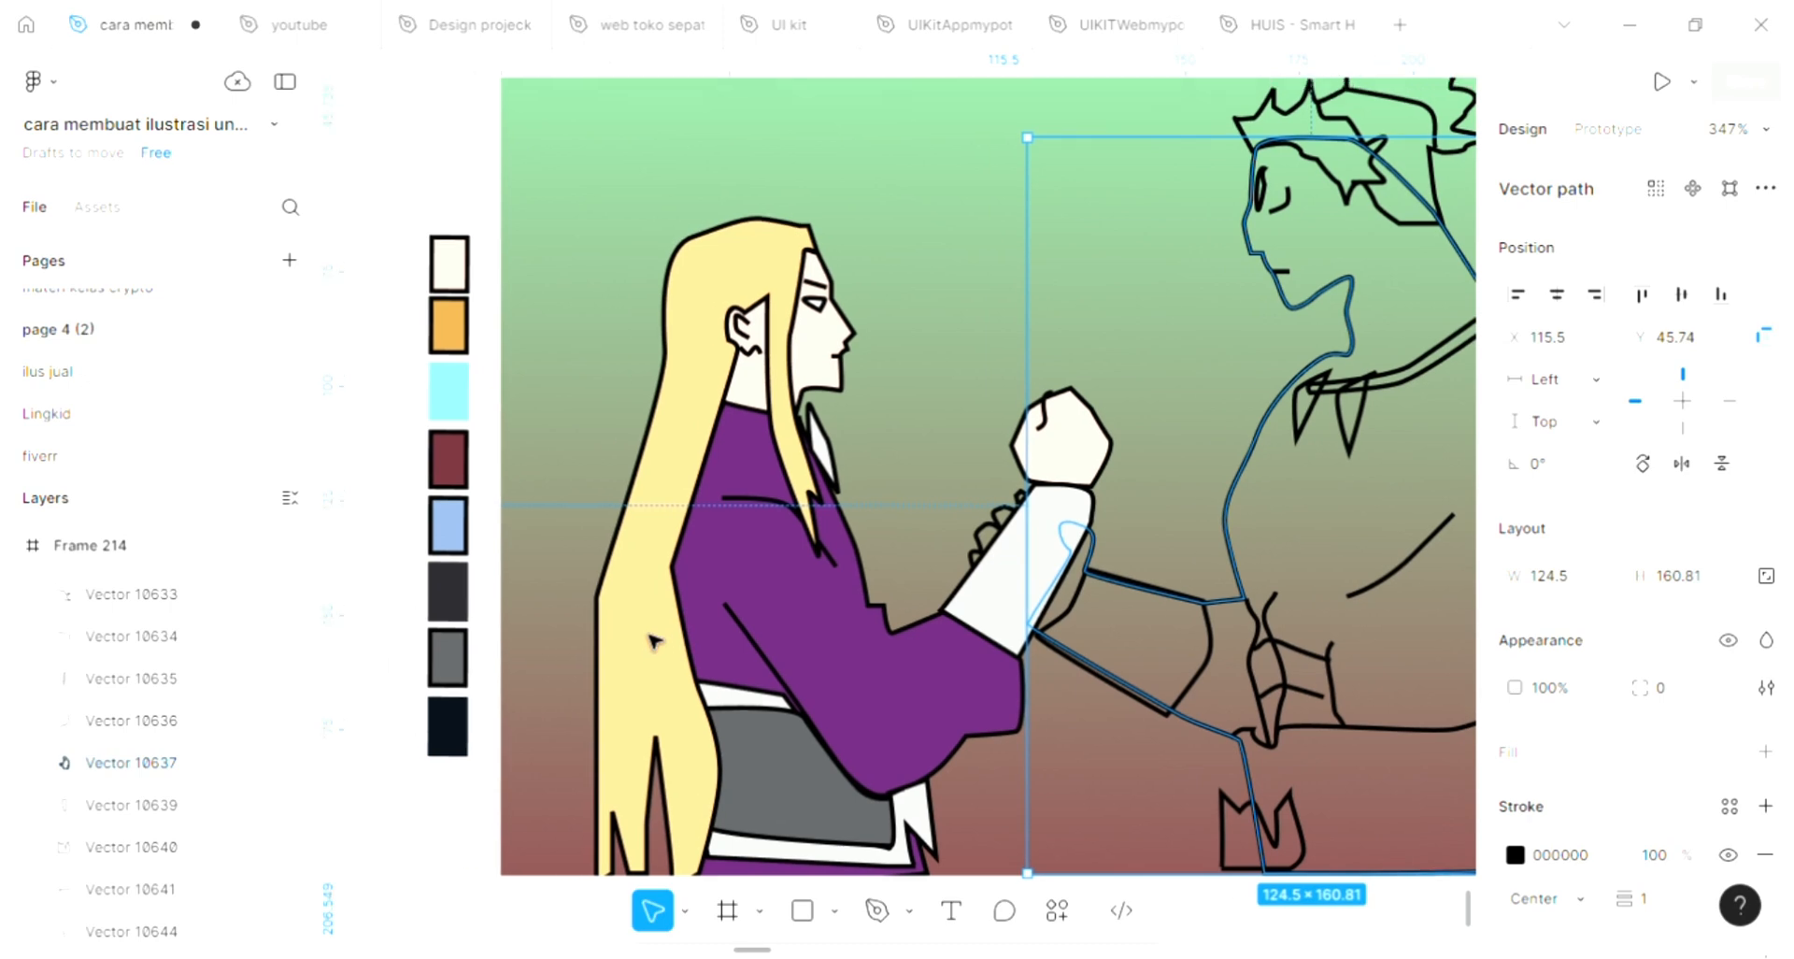
scroll(775, 654, up, 2)
scroll(776, 654, left, 1)
Fill the spiky-haired figure's hair with dark red 70313A sampled from the palette and send the shape to the back
scroll(781, 649, right, 6)
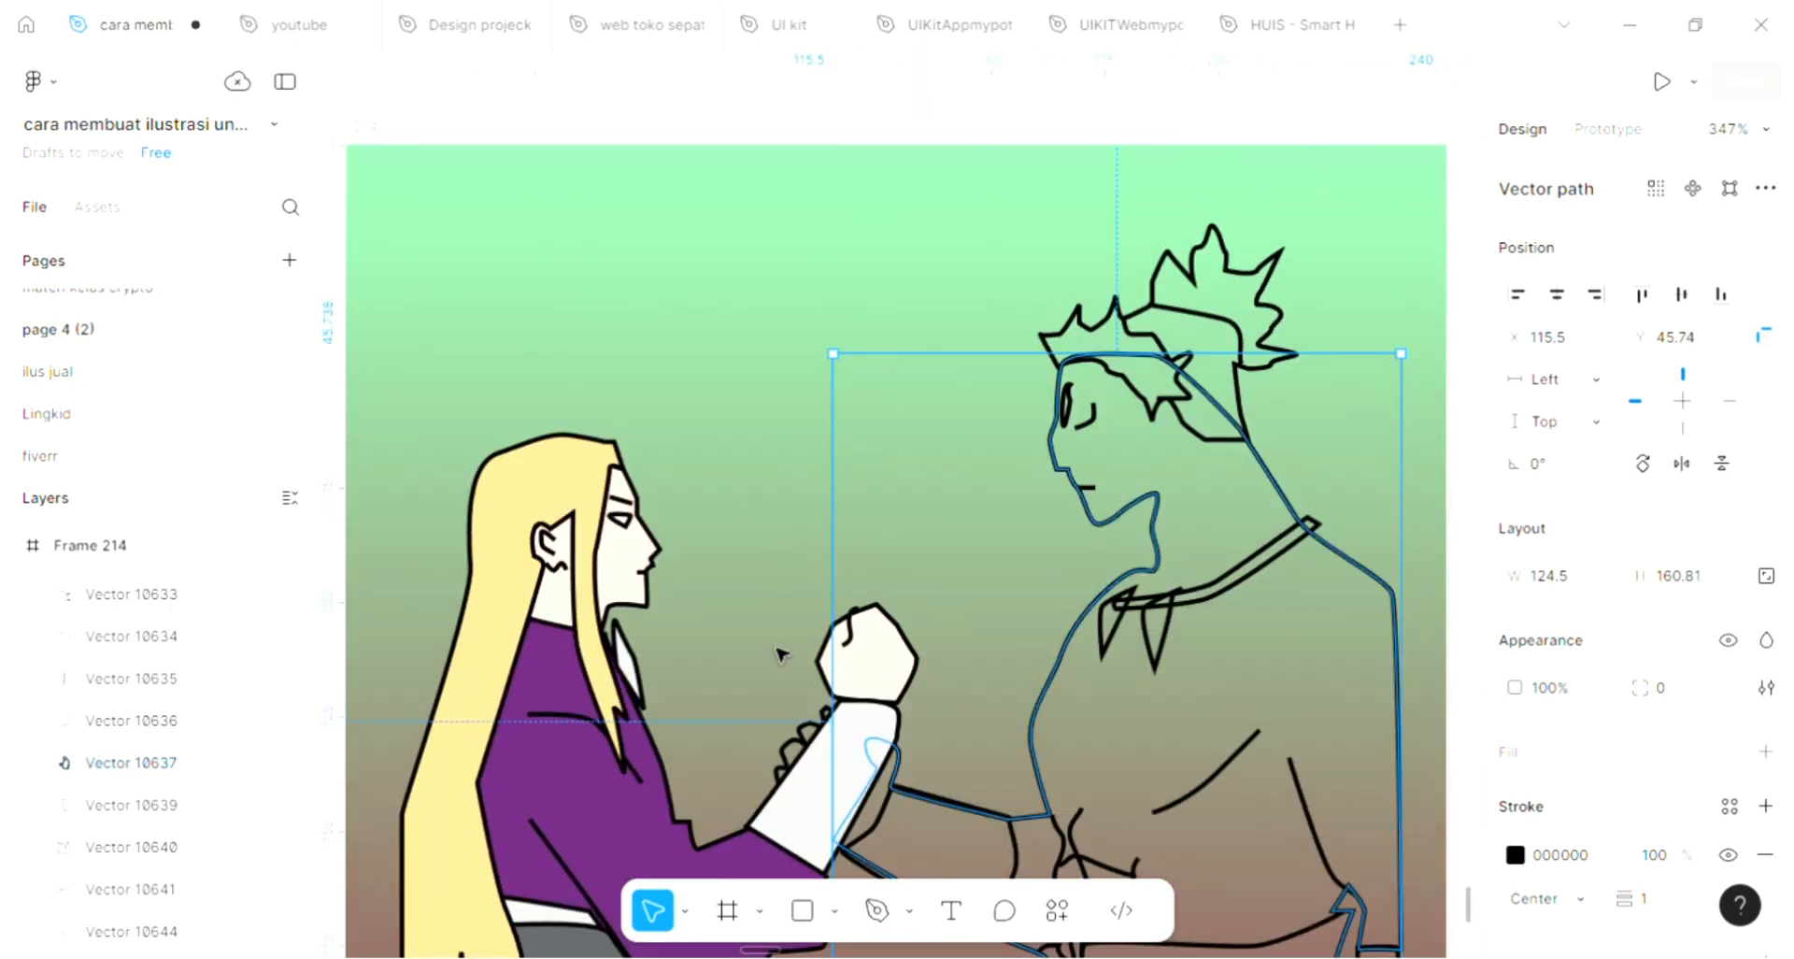
scroll(823, 623, right, 2)
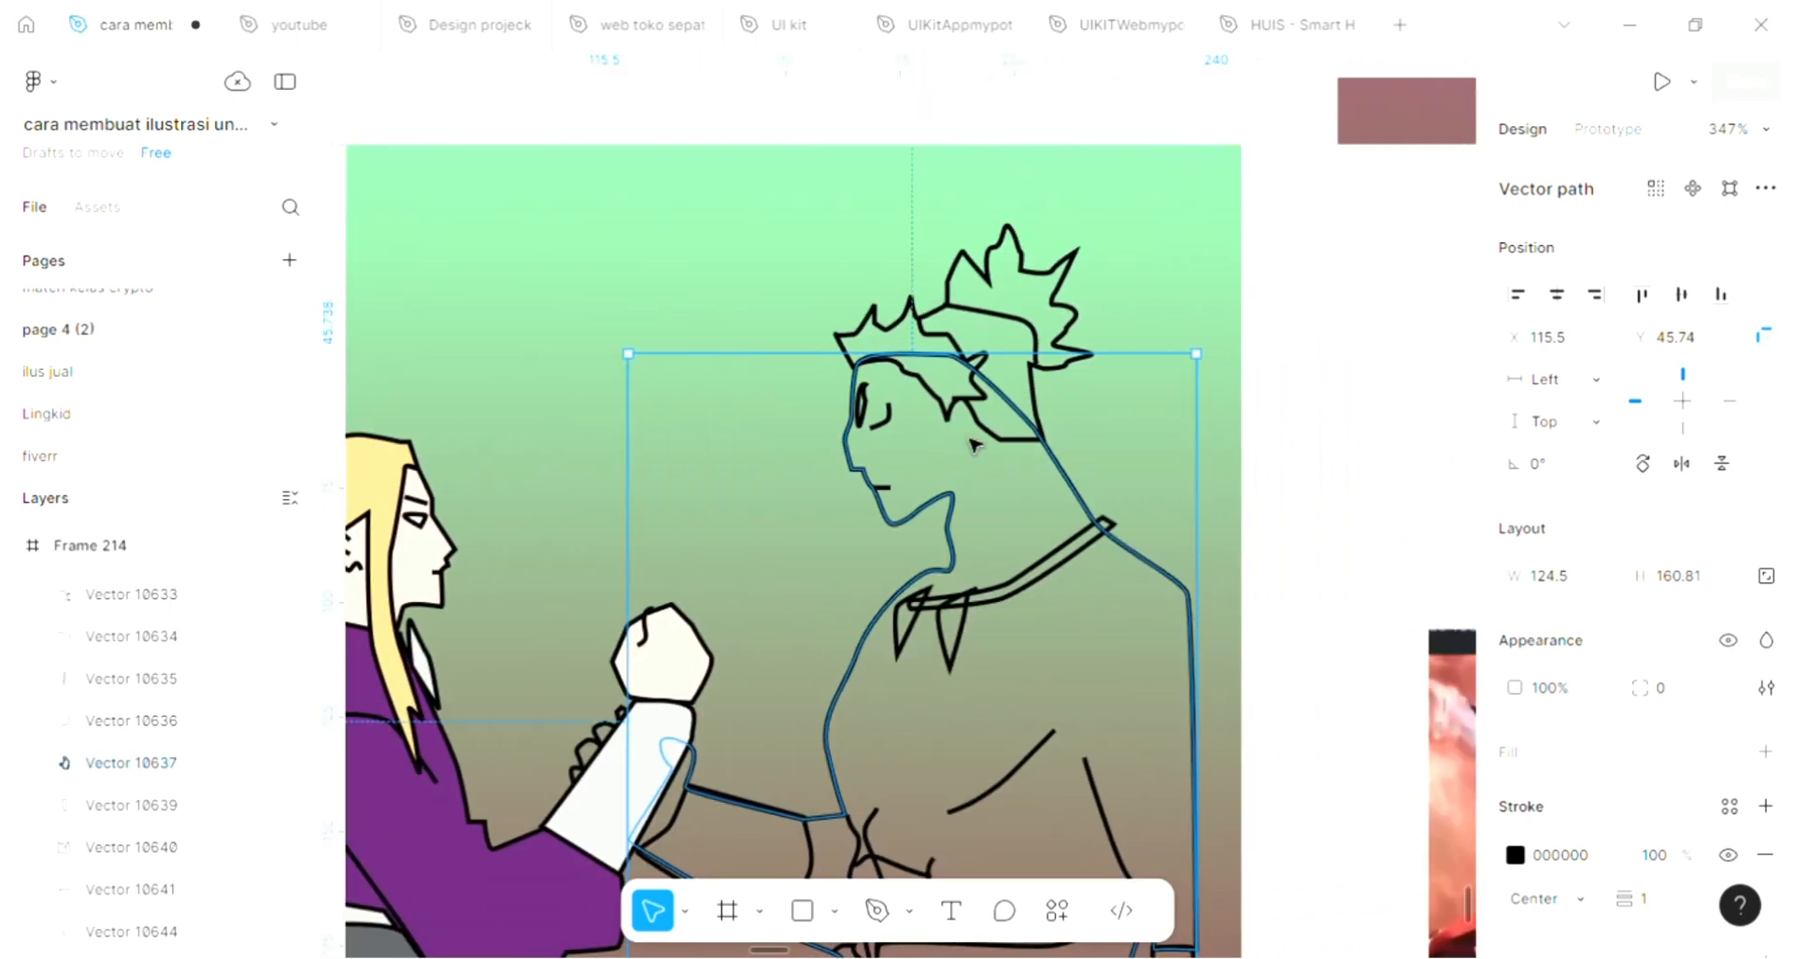
click(1007, 278)
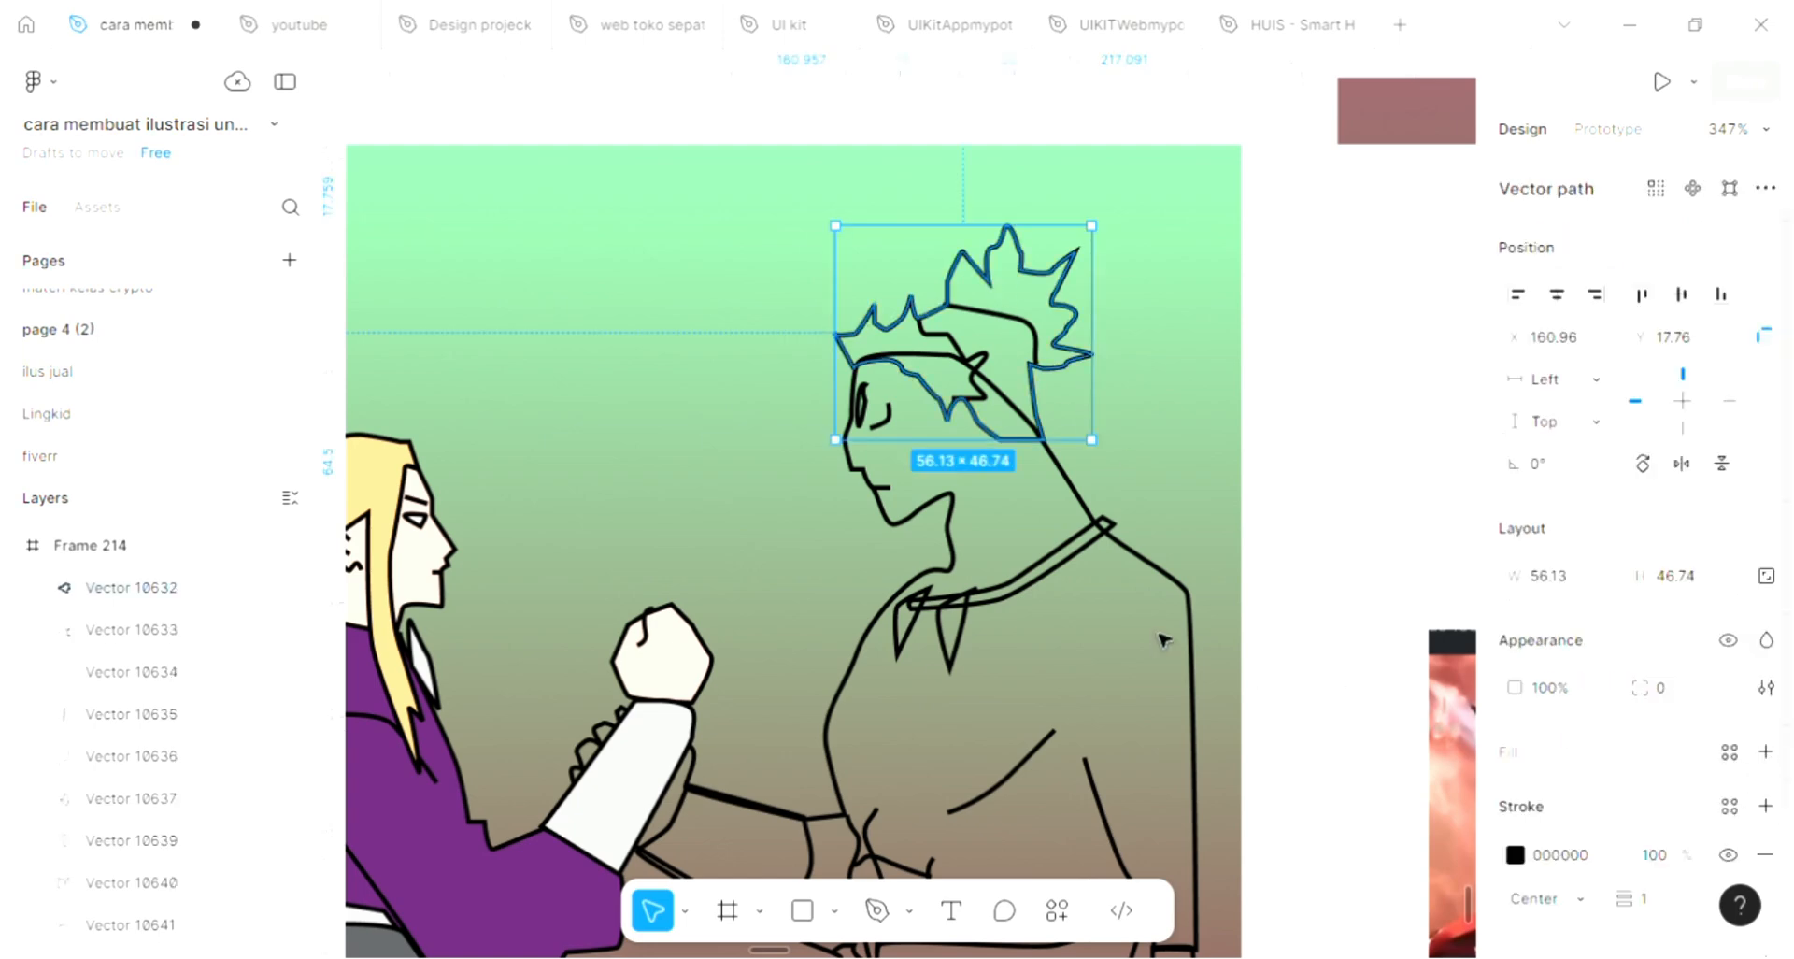
scroll(1163, 640, left, 4)
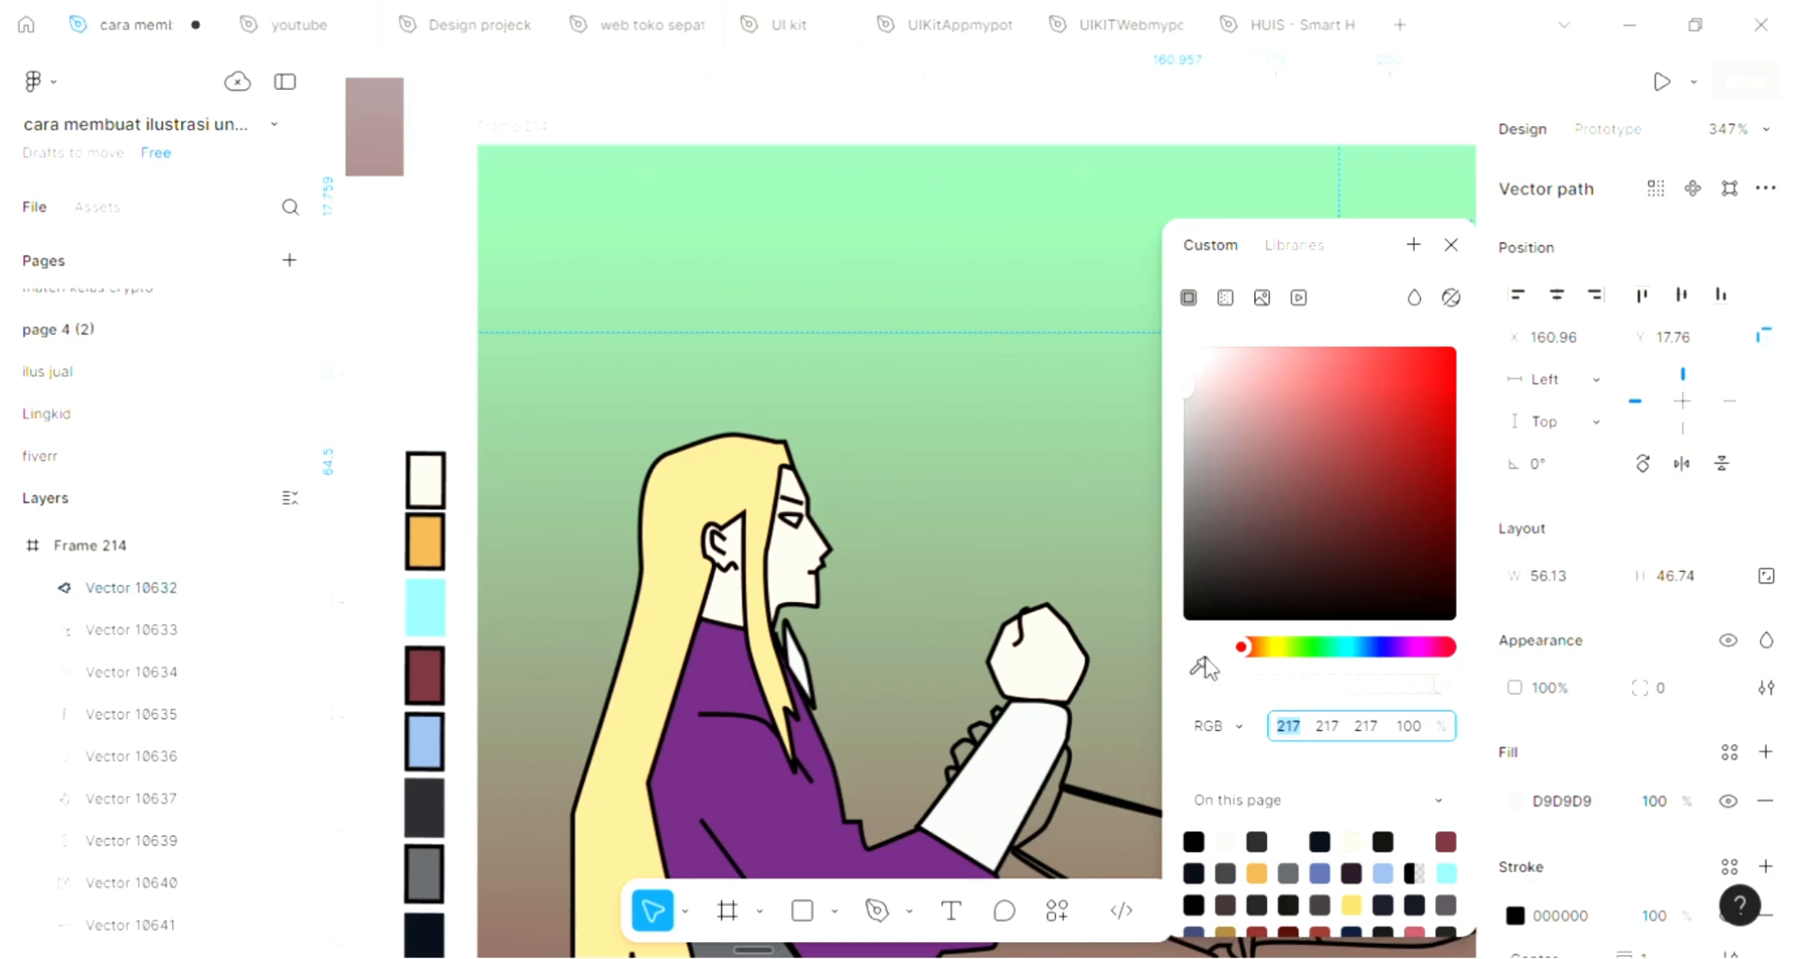
click(1202, 666)
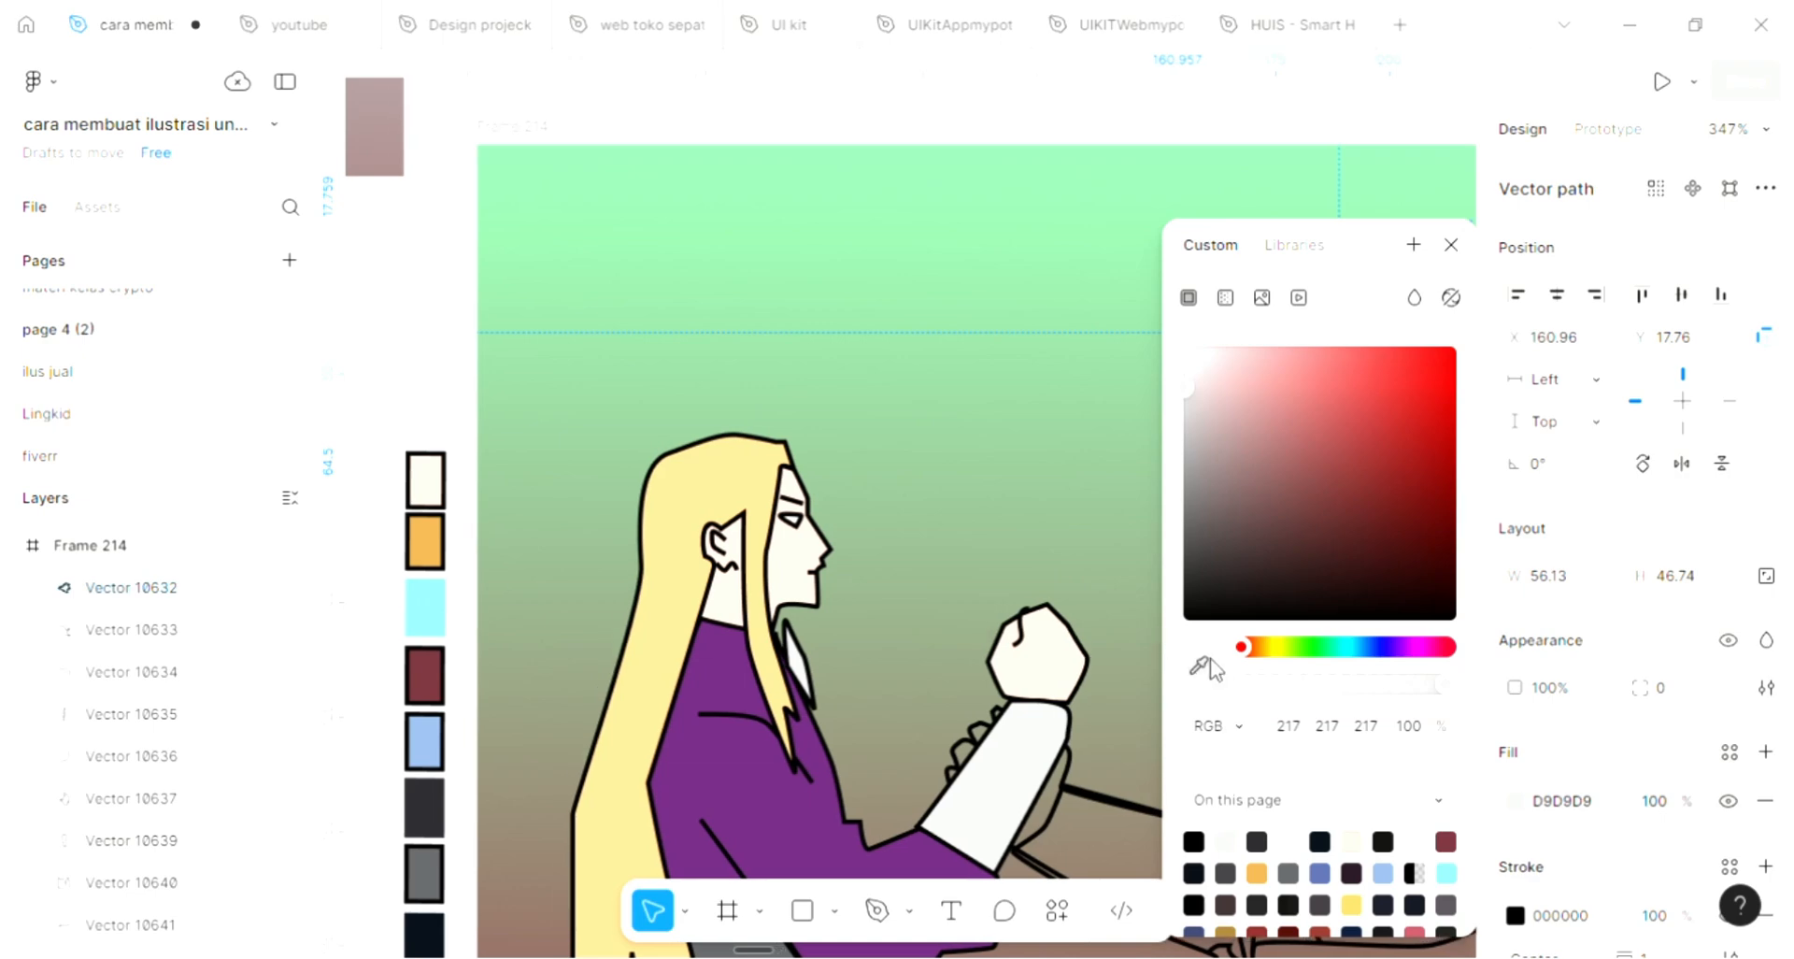
click(441, 670)
scroll(541, 608, right, 6)
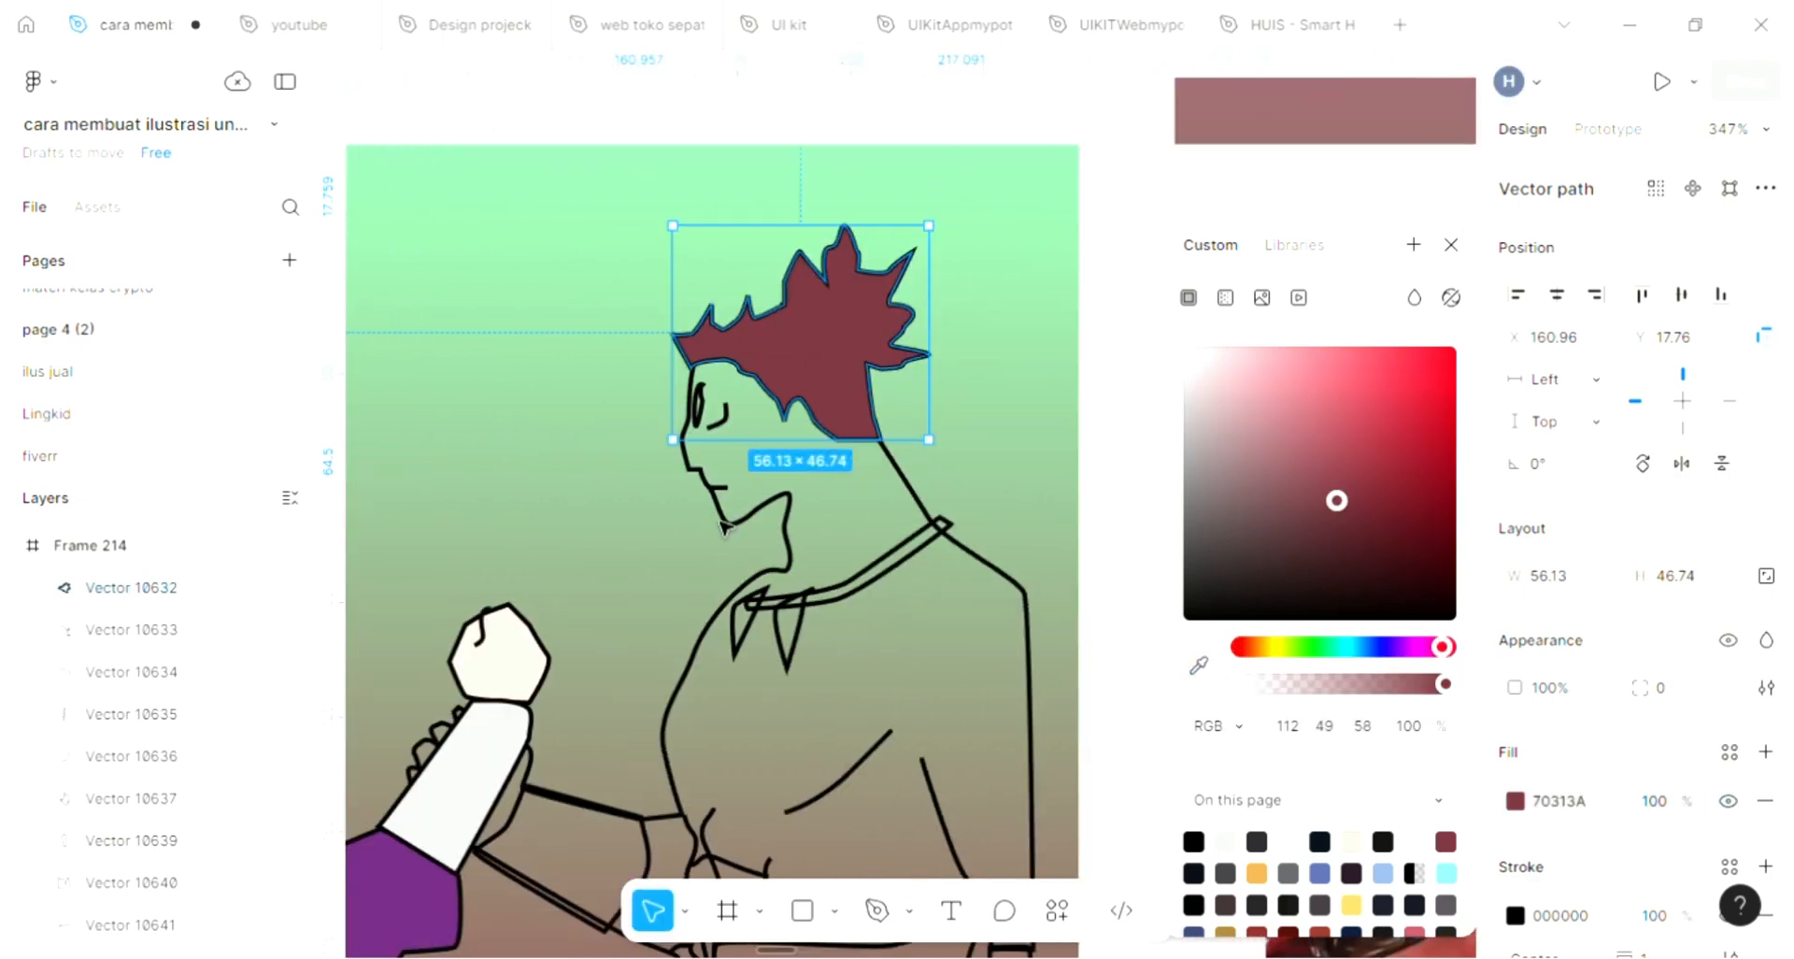
click(1452, 247)
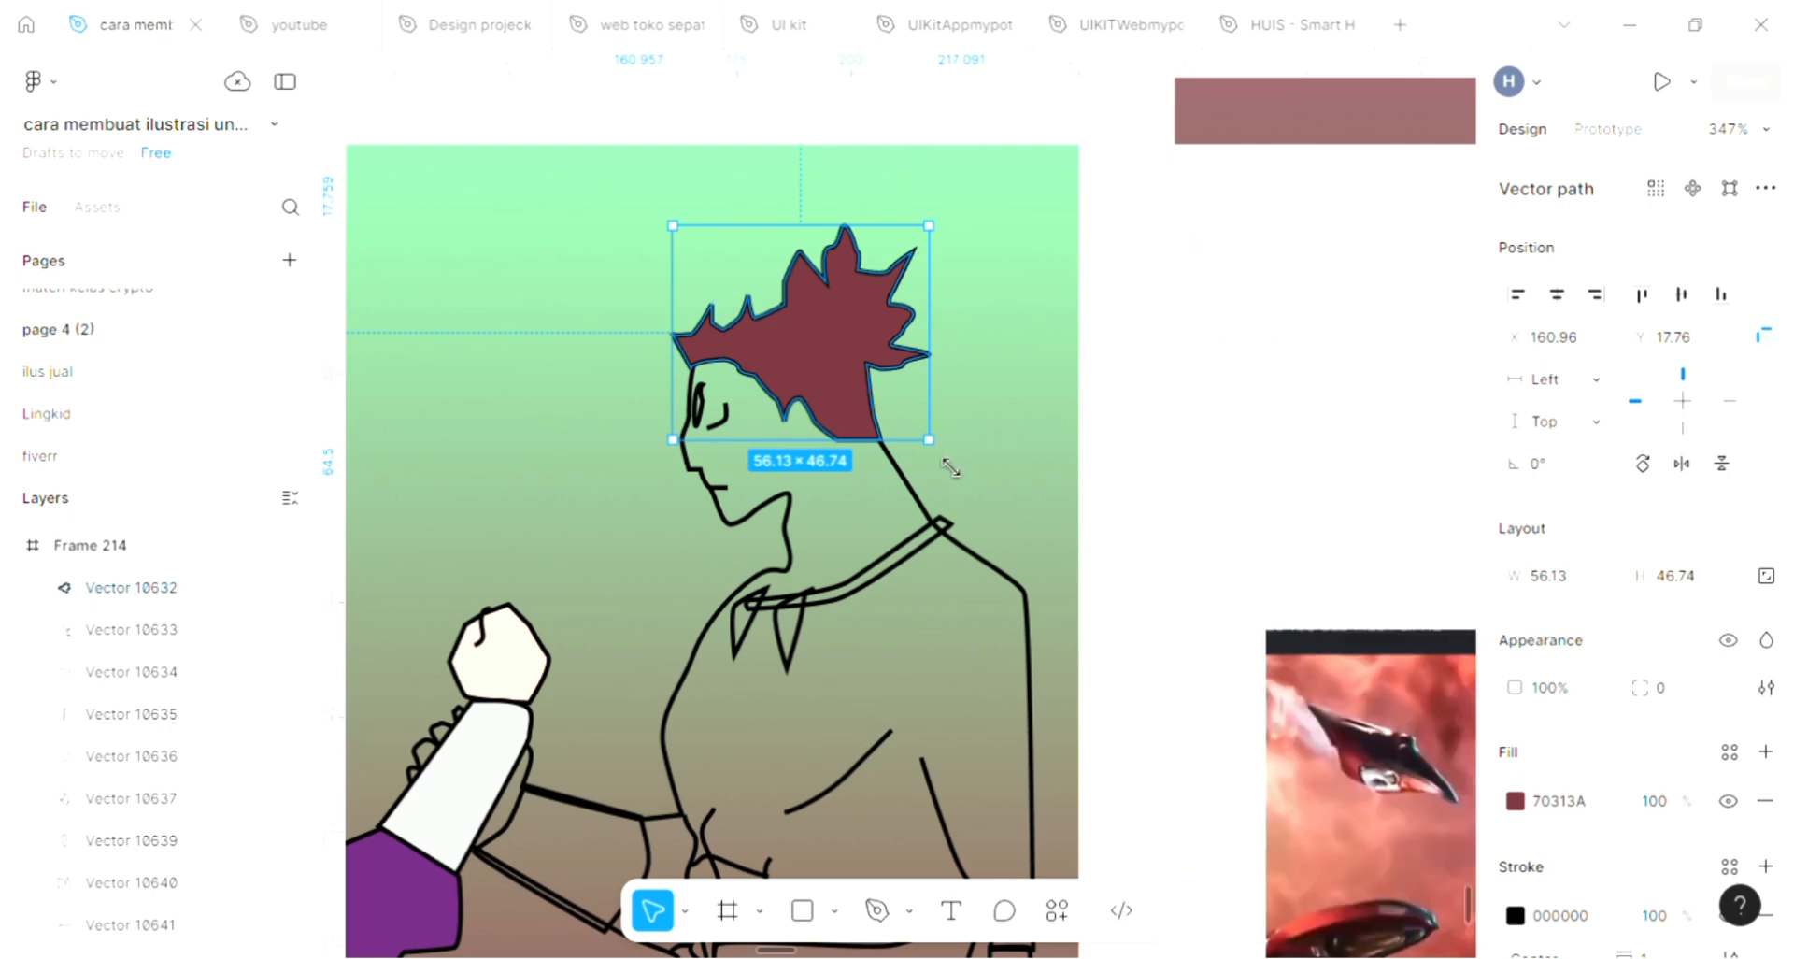
key(ctrl+shift+bracketleft)
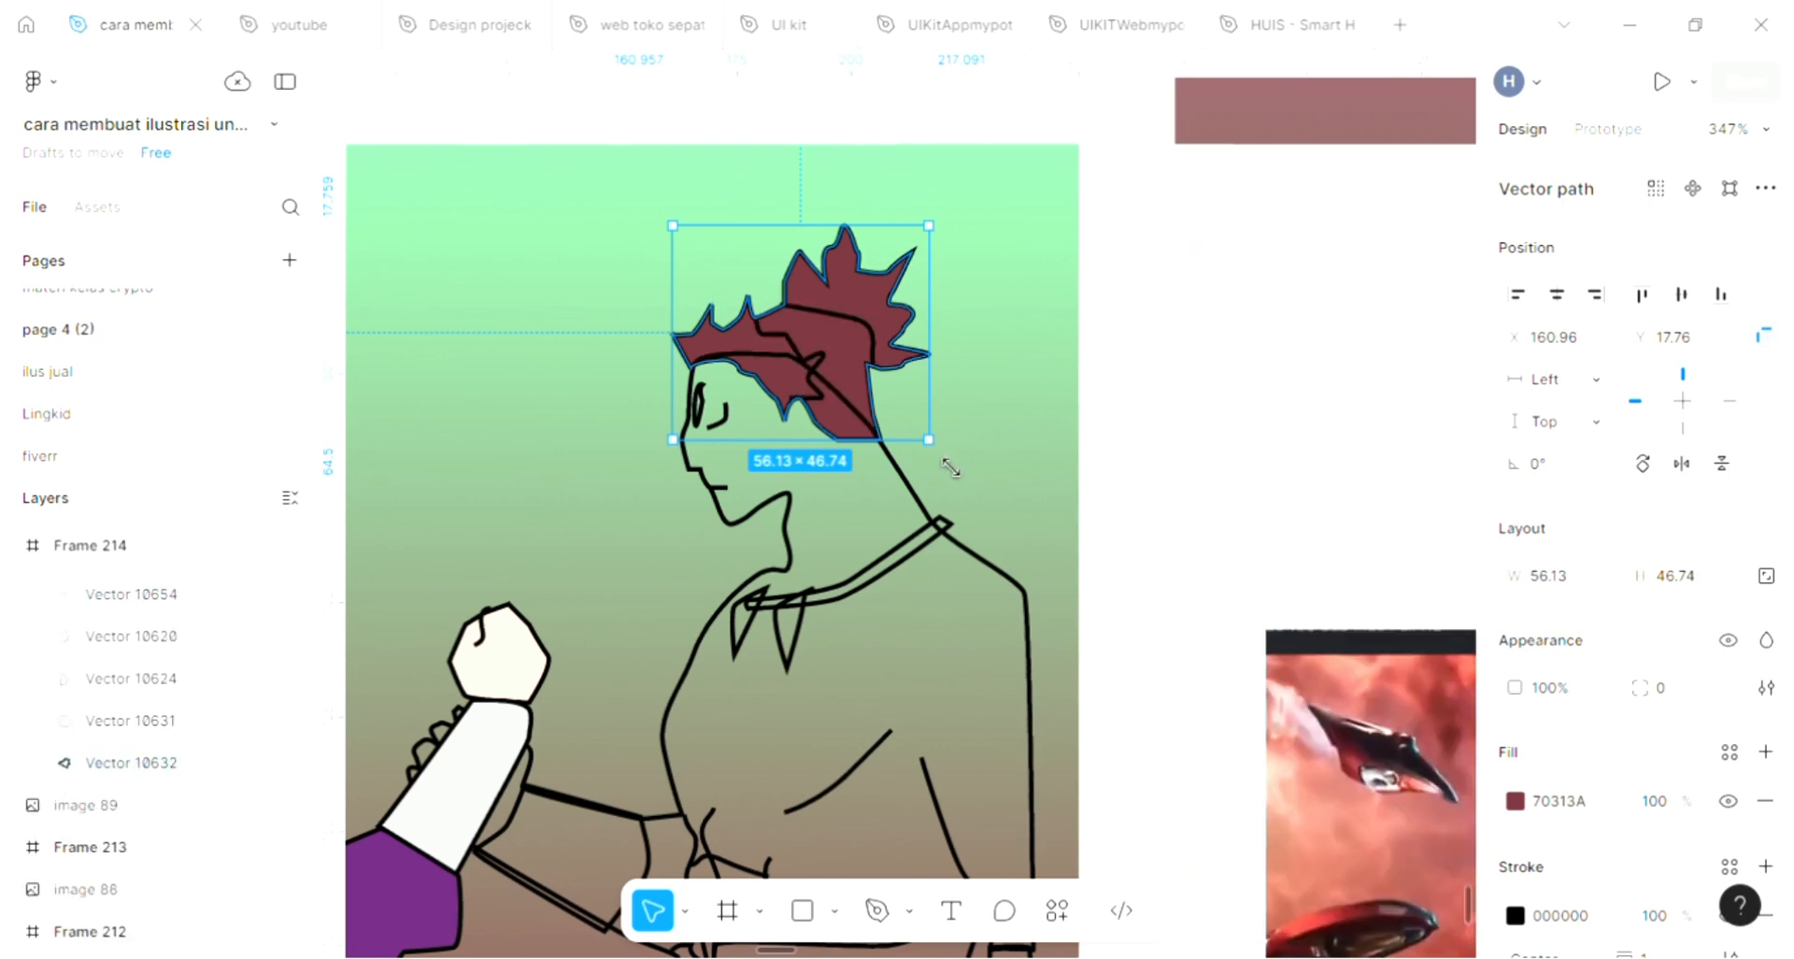
Fill the spiky-haired figure's body outline with skin tone FFE2D3 sampled from the other figure and send it to the back
click(905, 493)
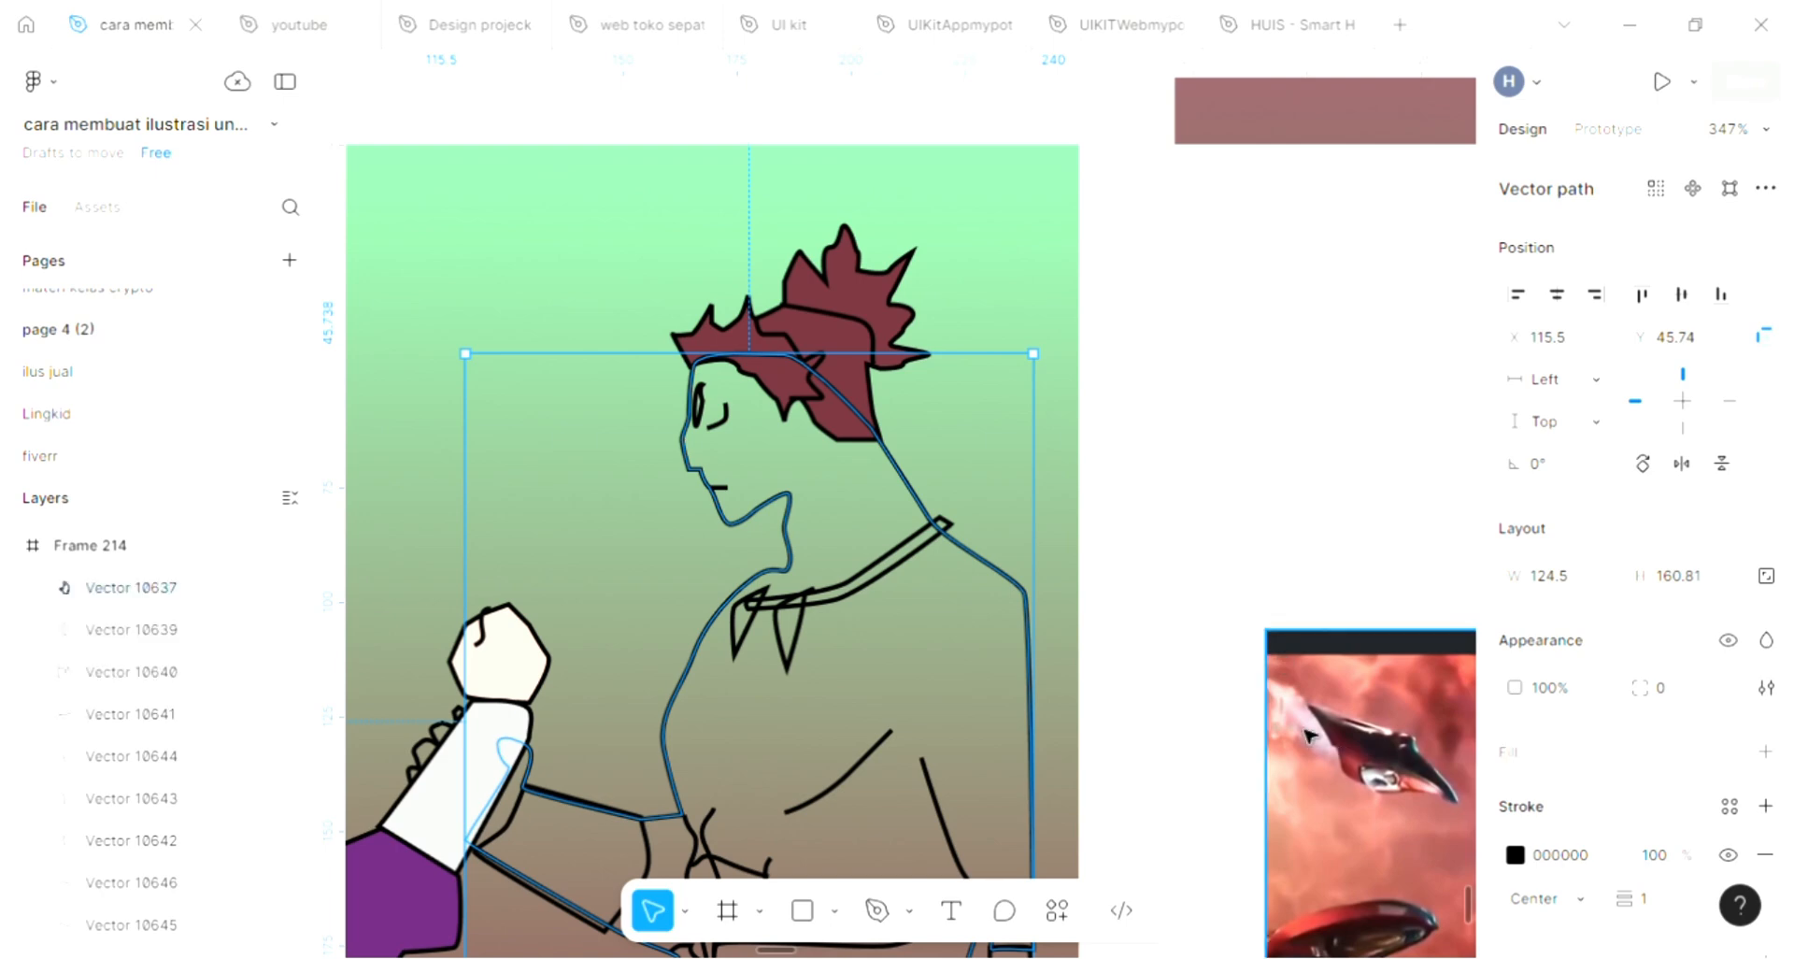
scroll(1013, 677, left, 3)
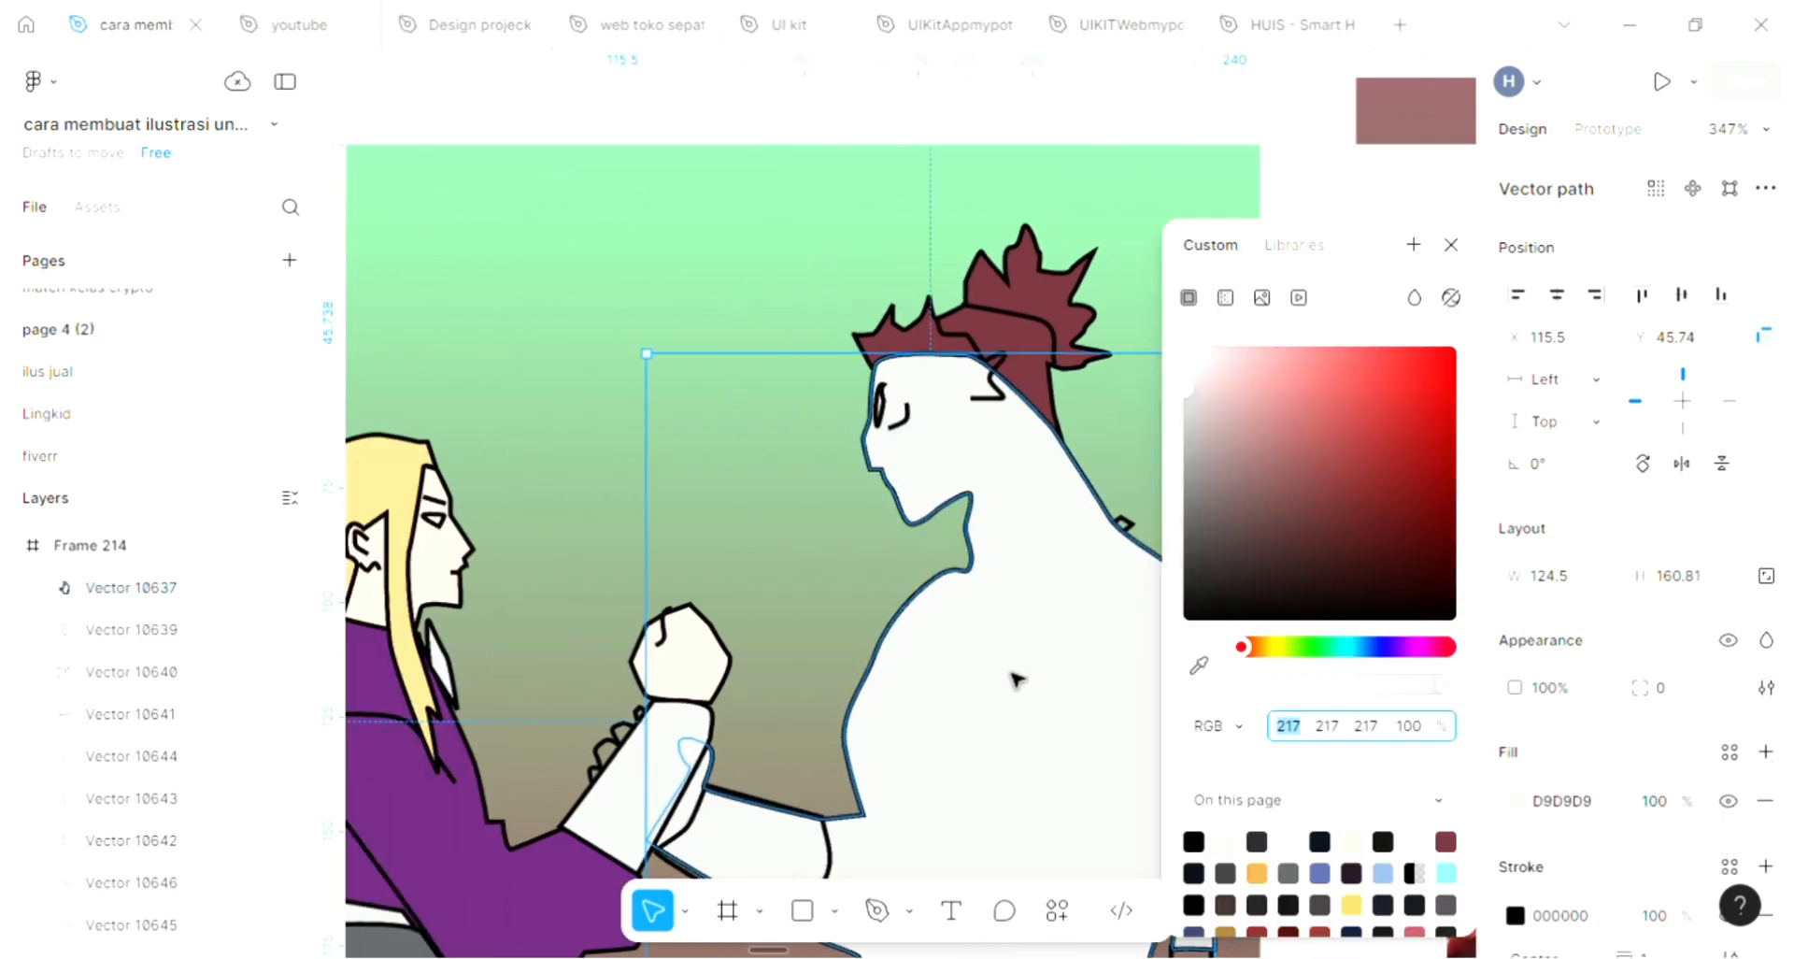
click(1199, 665)
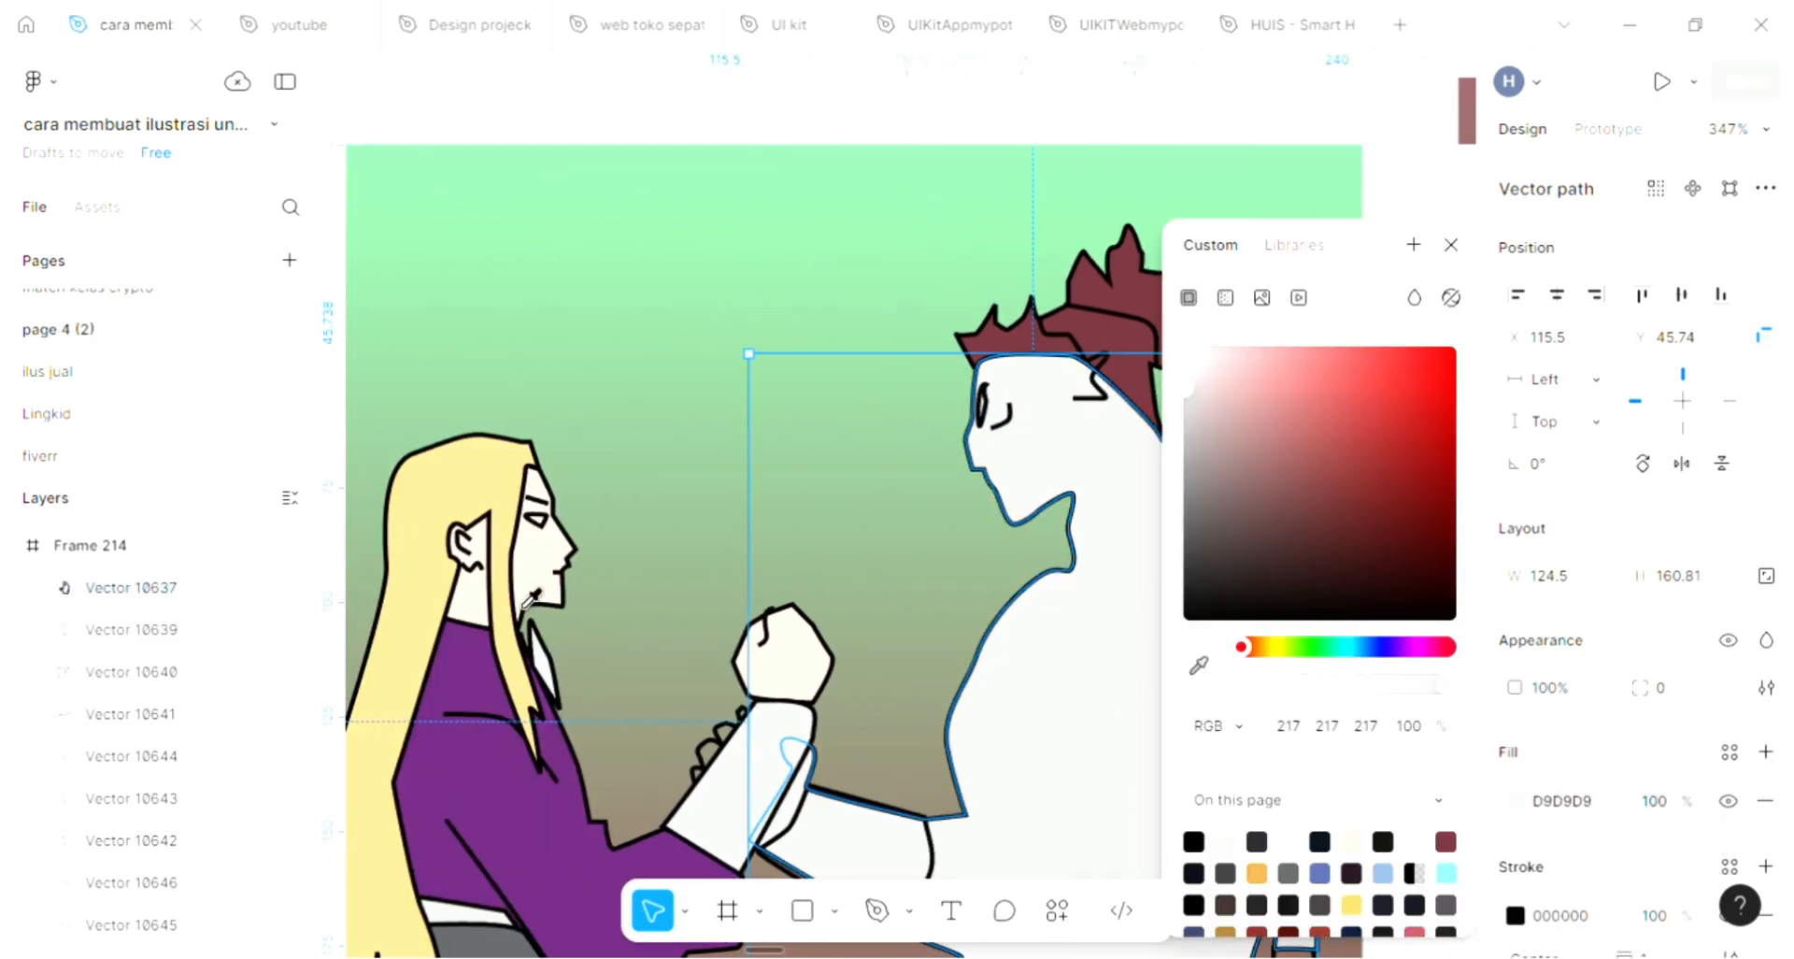
click(525, 573)
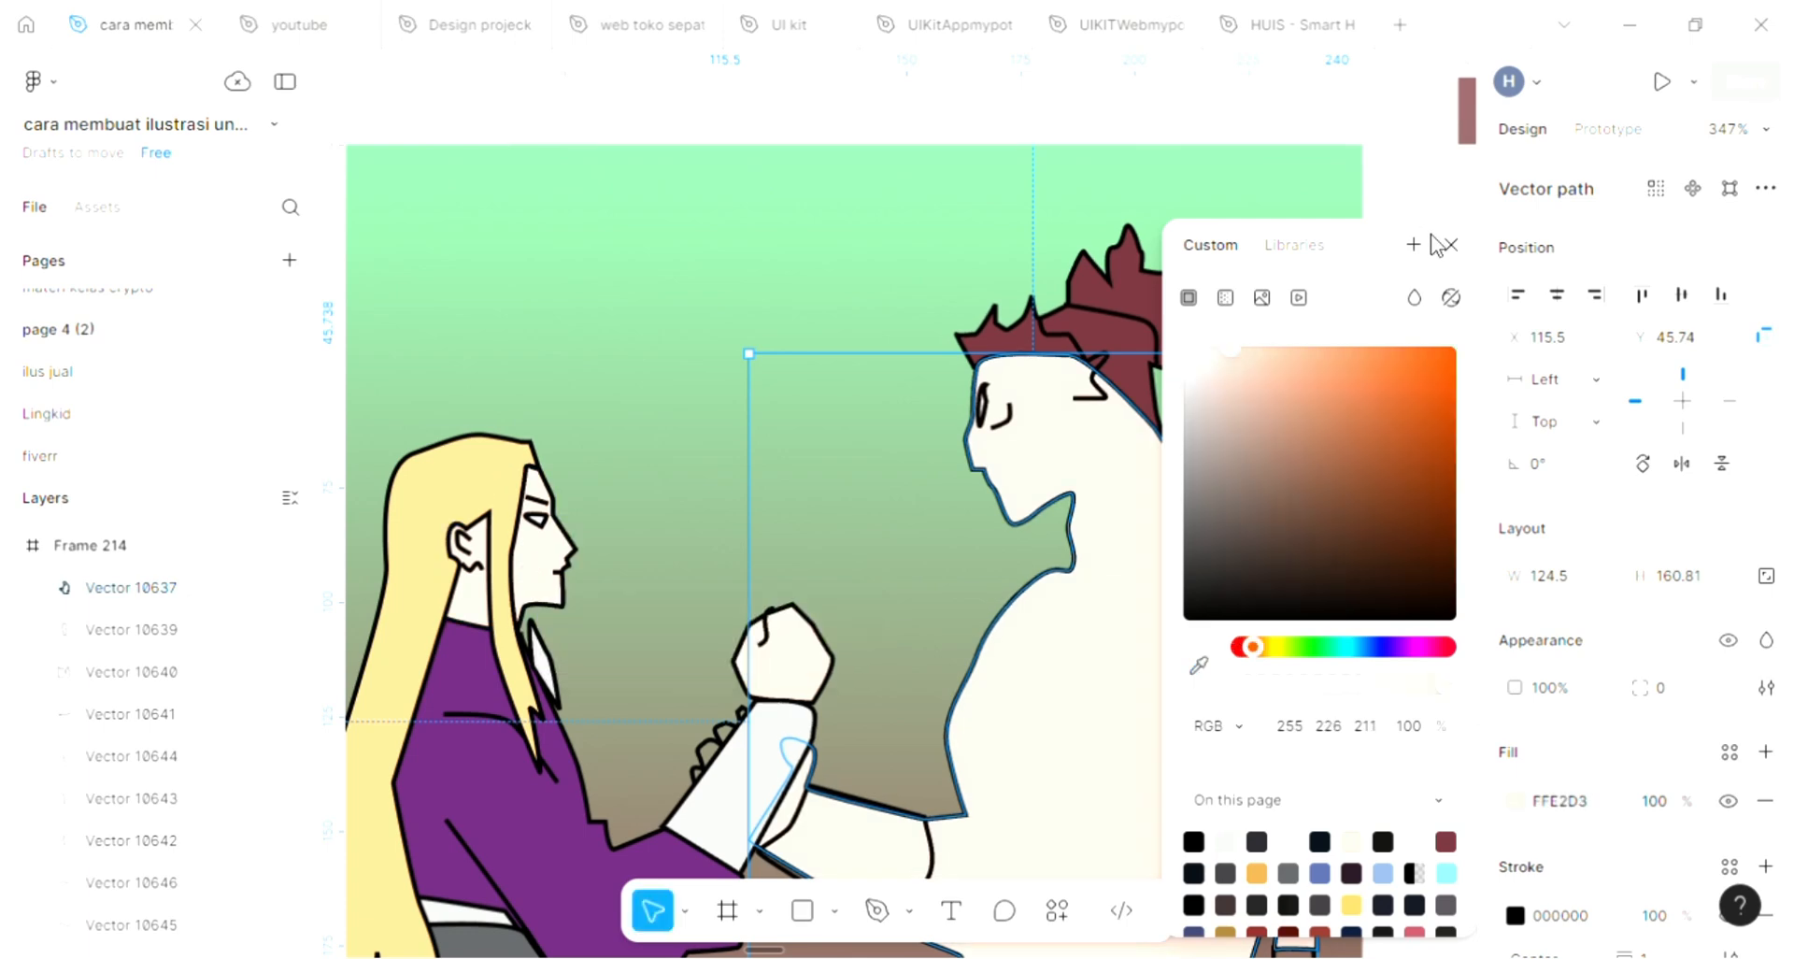
click(1451, 247)
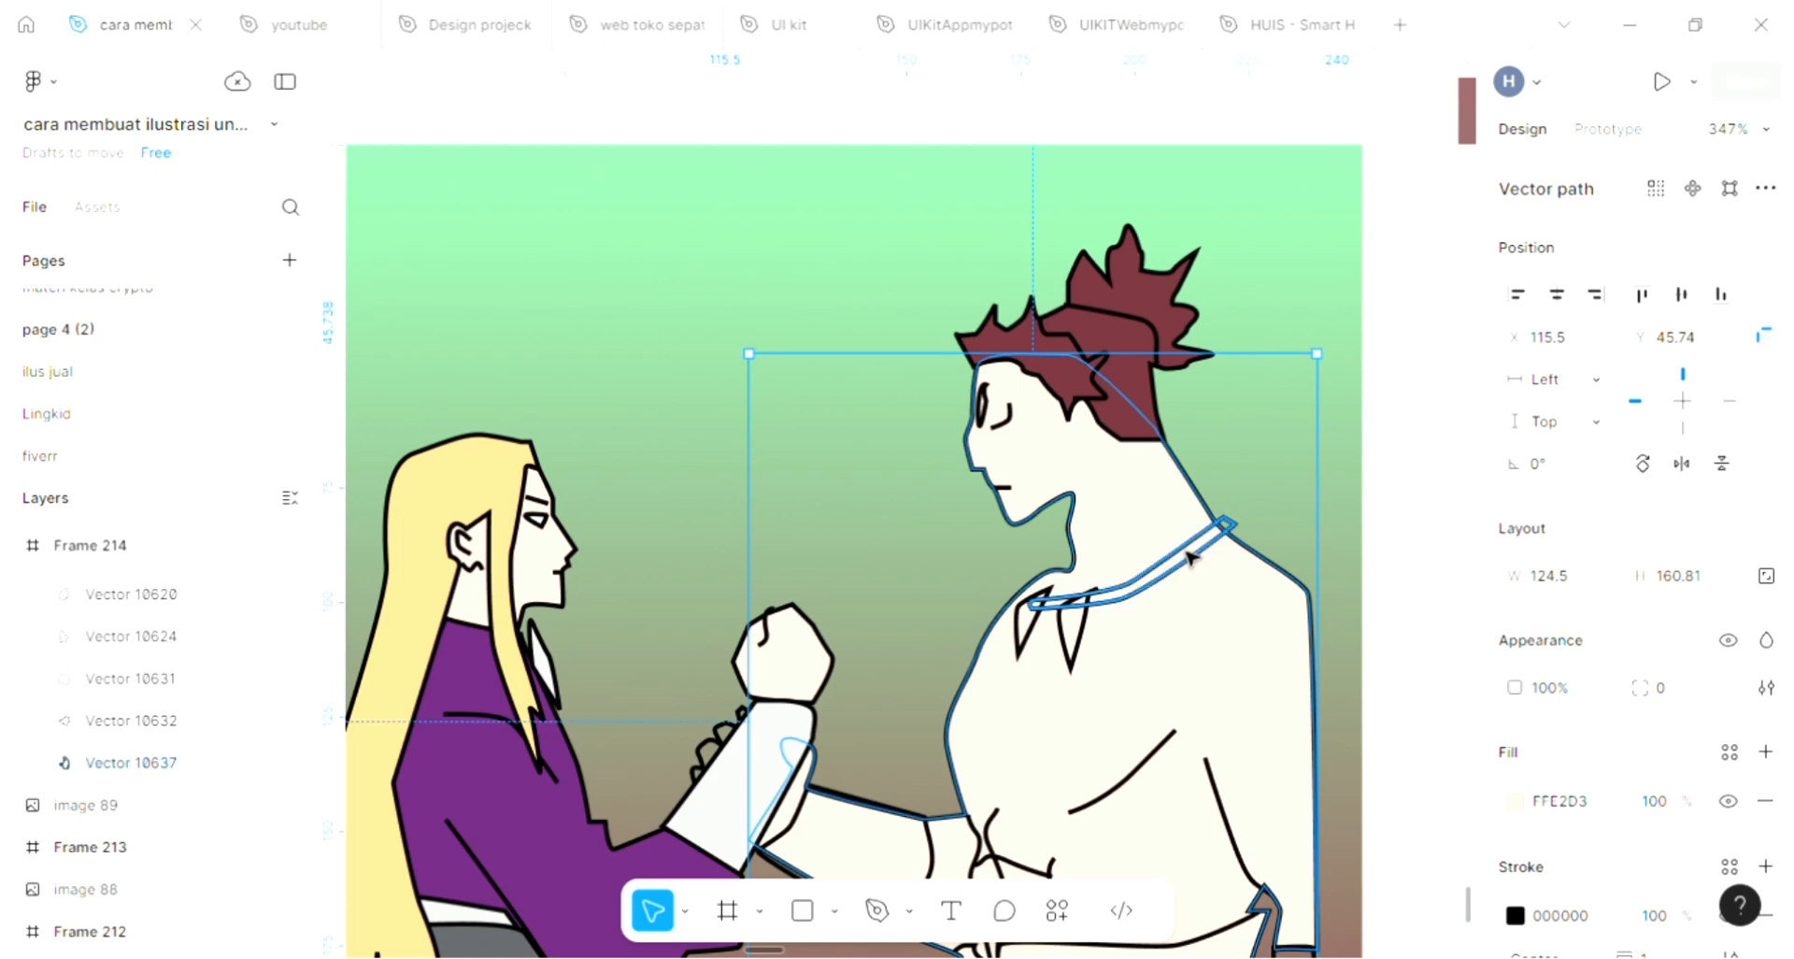
Fill the necklace band around the spiky-haired figure's neck with grey 5C5E60 sampled from the other figure's sash
click(1191, 557)
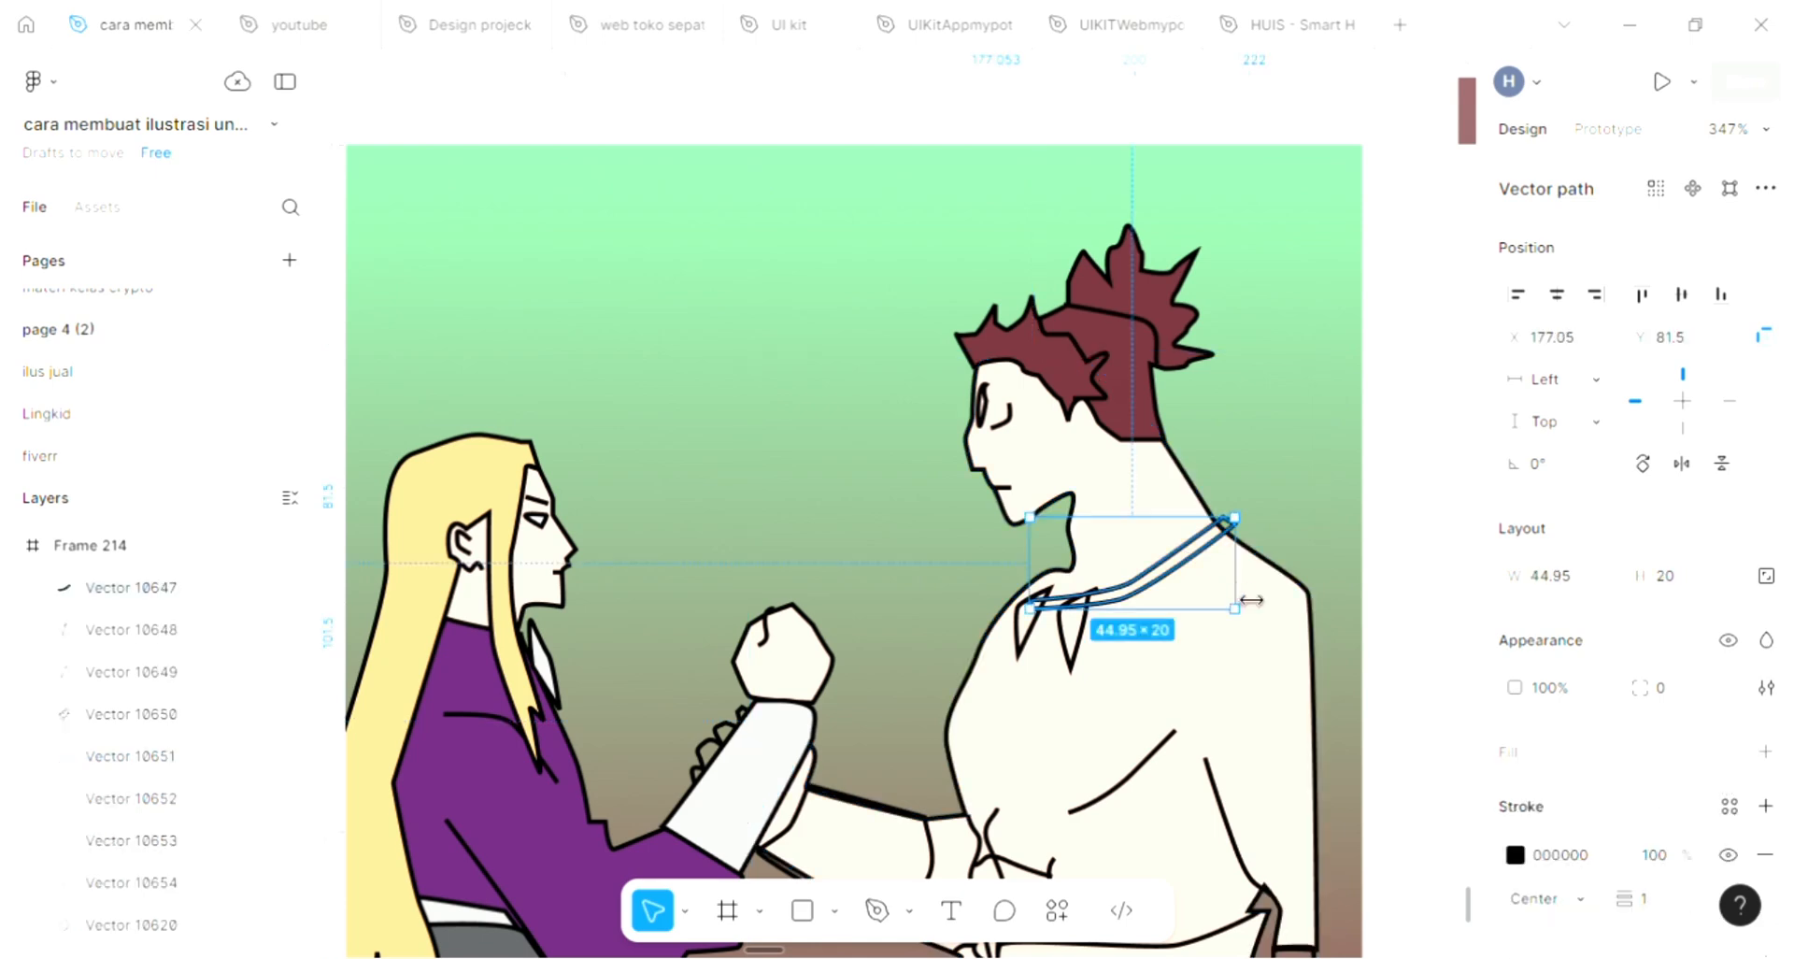
click(1764, 753)
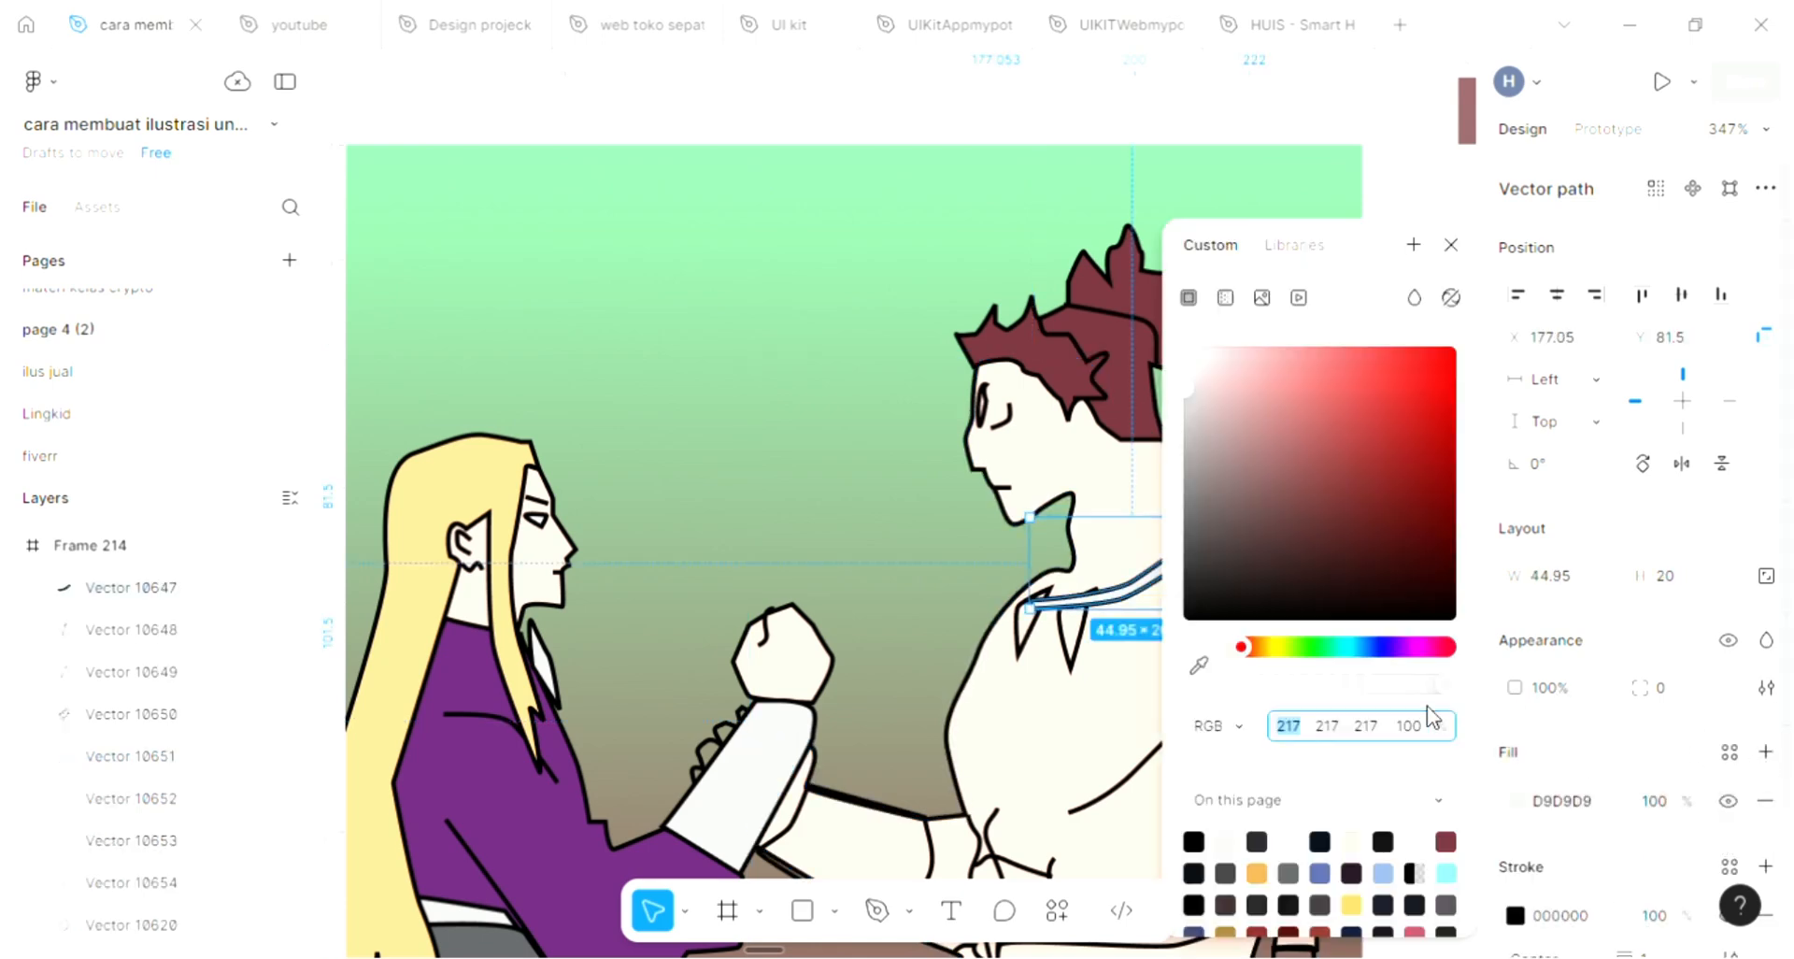
click(1199, 664)
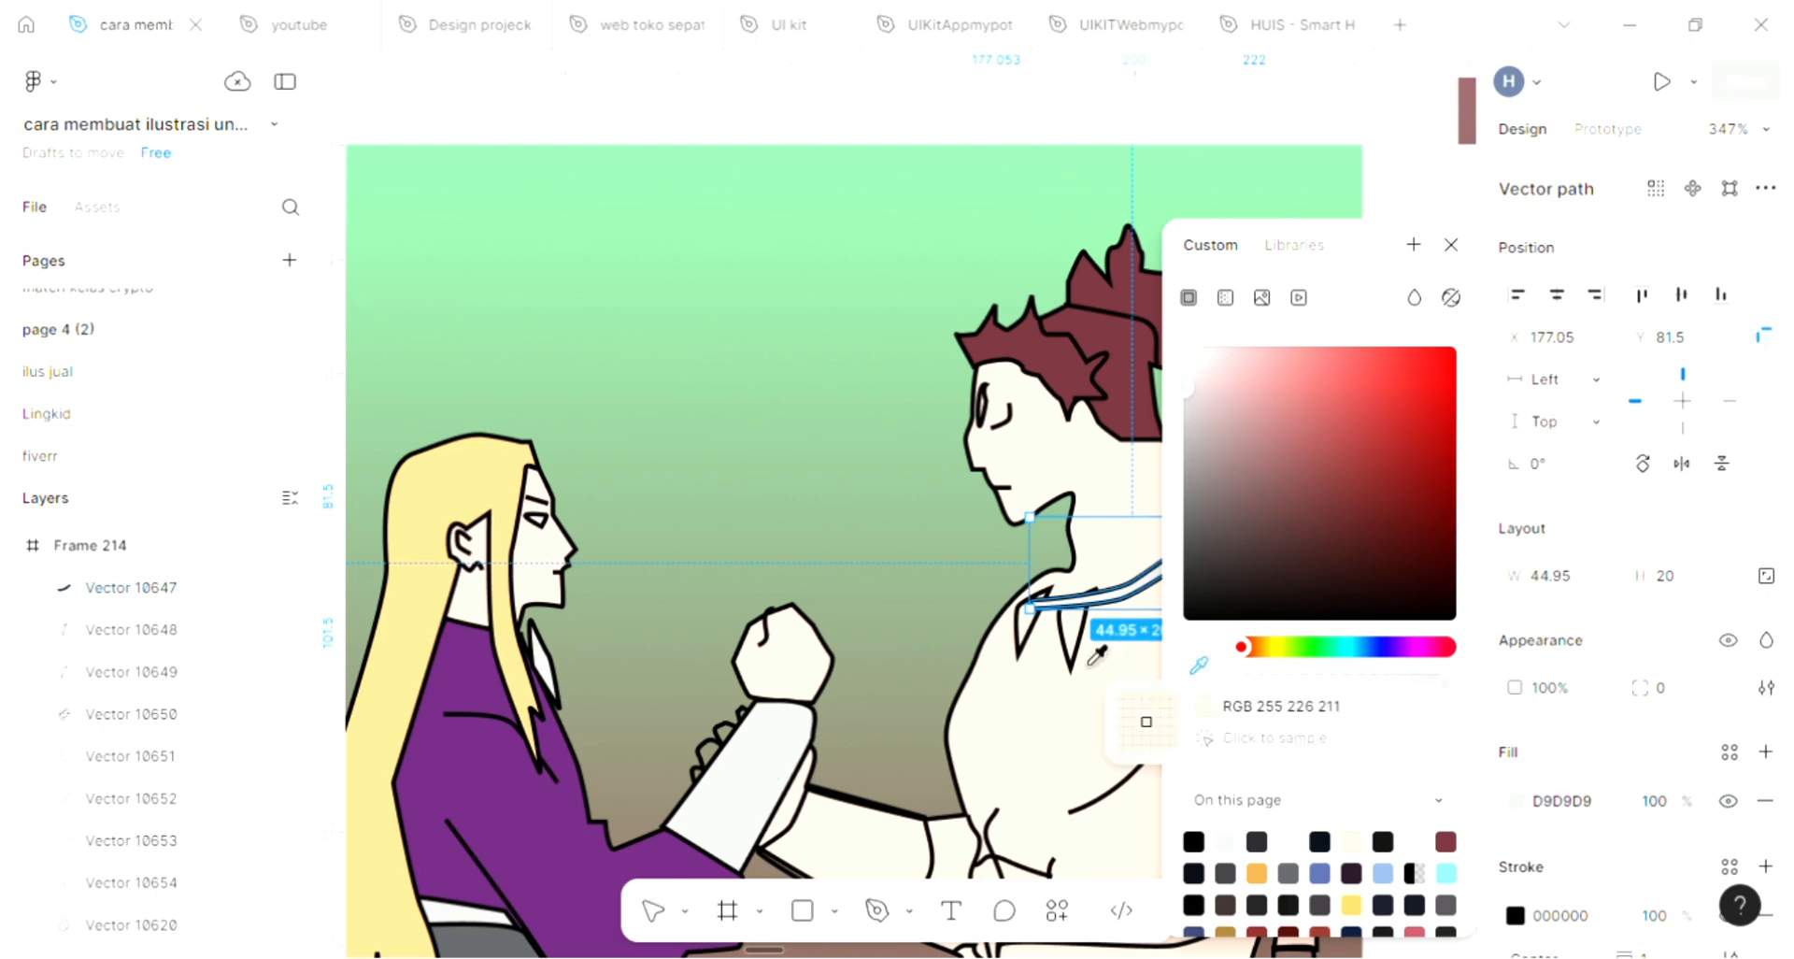
scroll(746, 766, down, 1)
scroll(746, 766, down, 3)
click(514, 919)
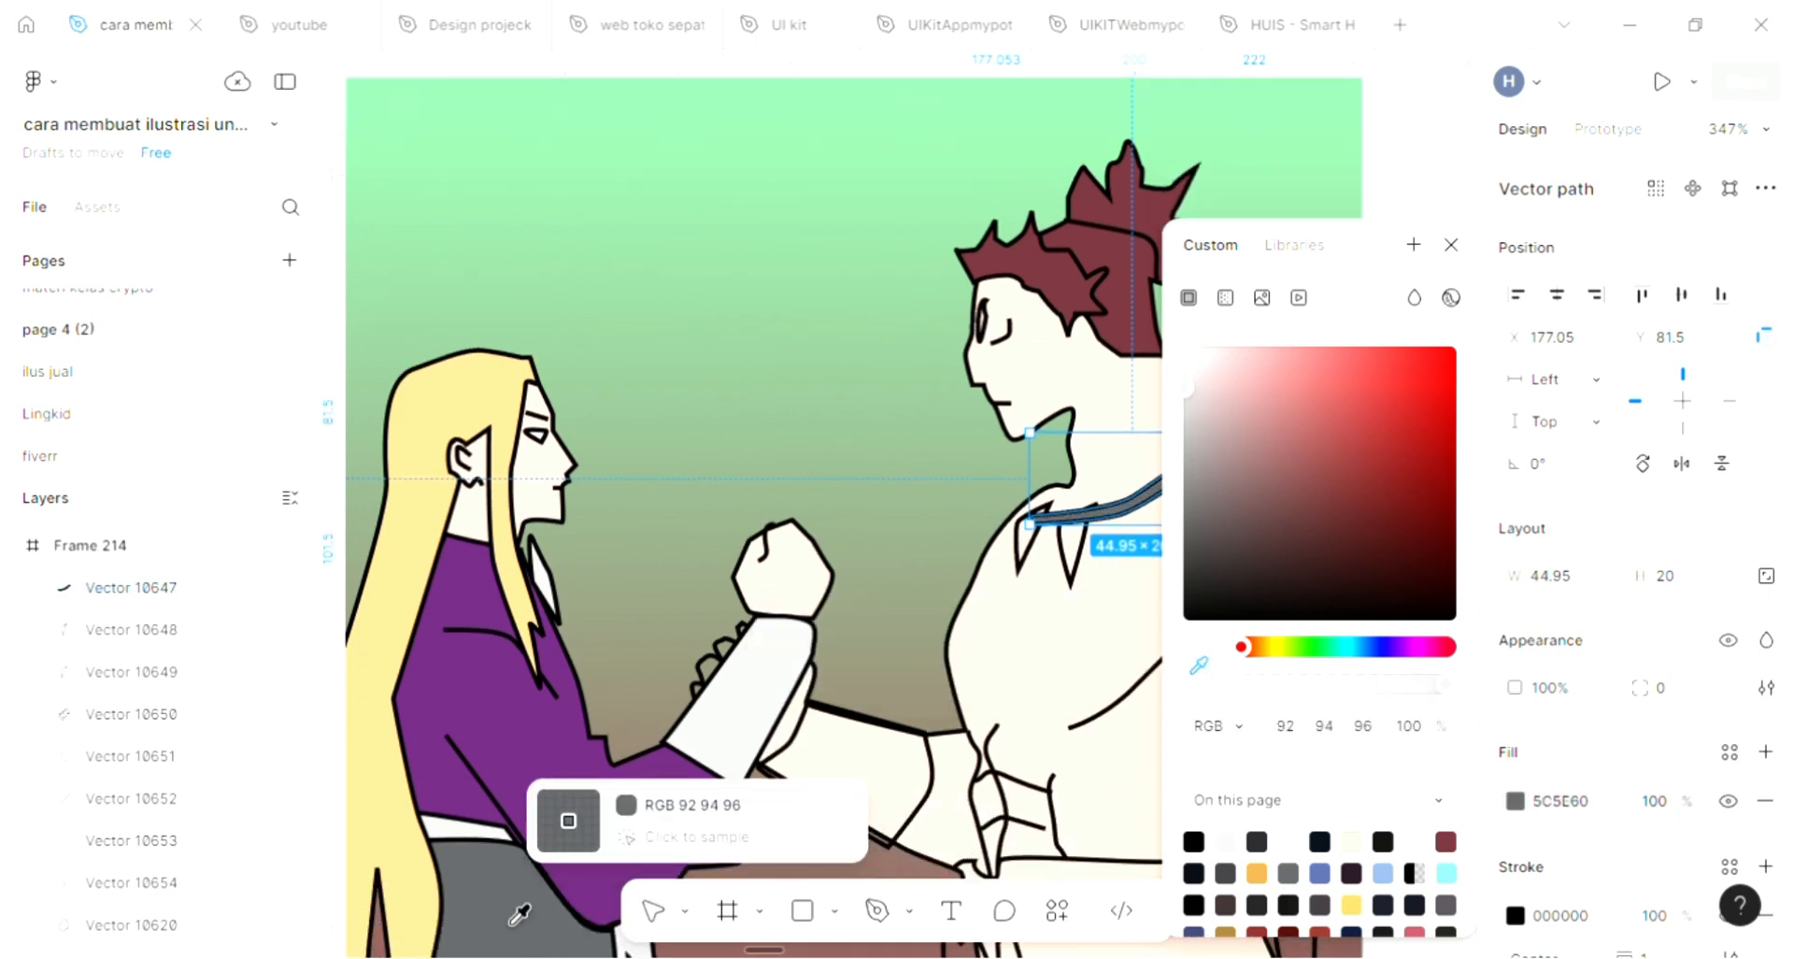
scroll(801, 540, right, 5)
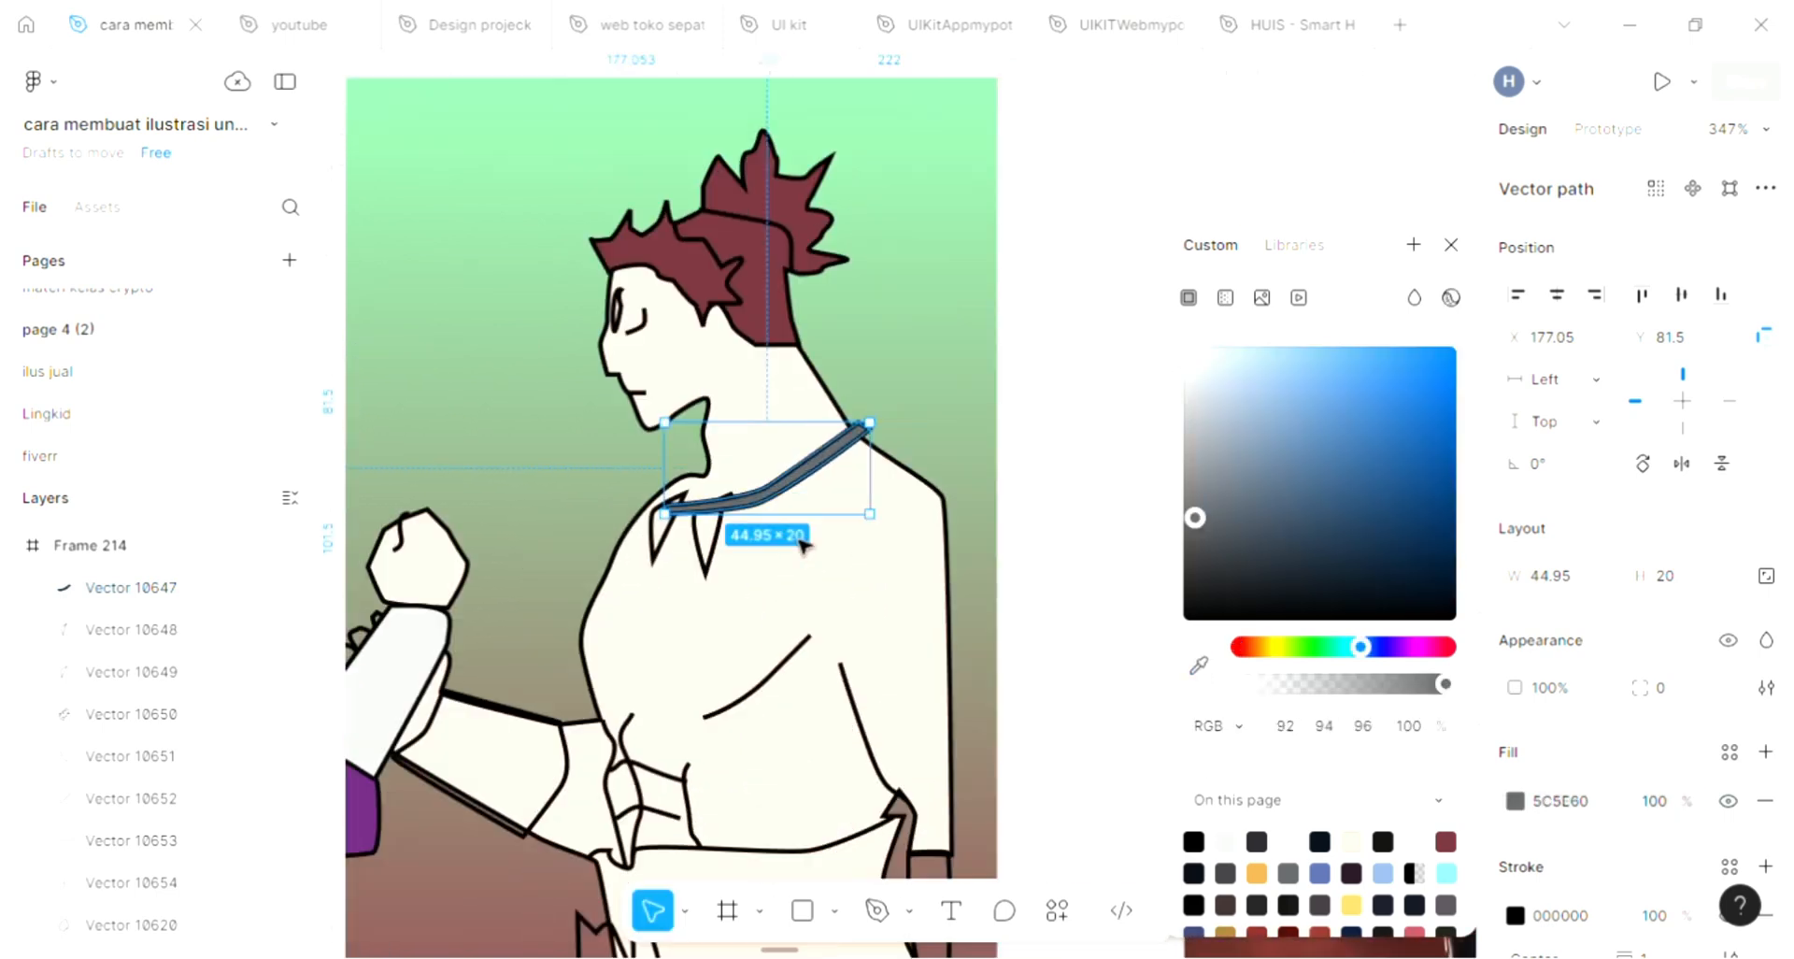
click(925, 351)
Fill the larger fang pendant on the necklace with yellow FDD189 sampled from the long-haired figure's hair
click(709, 548)
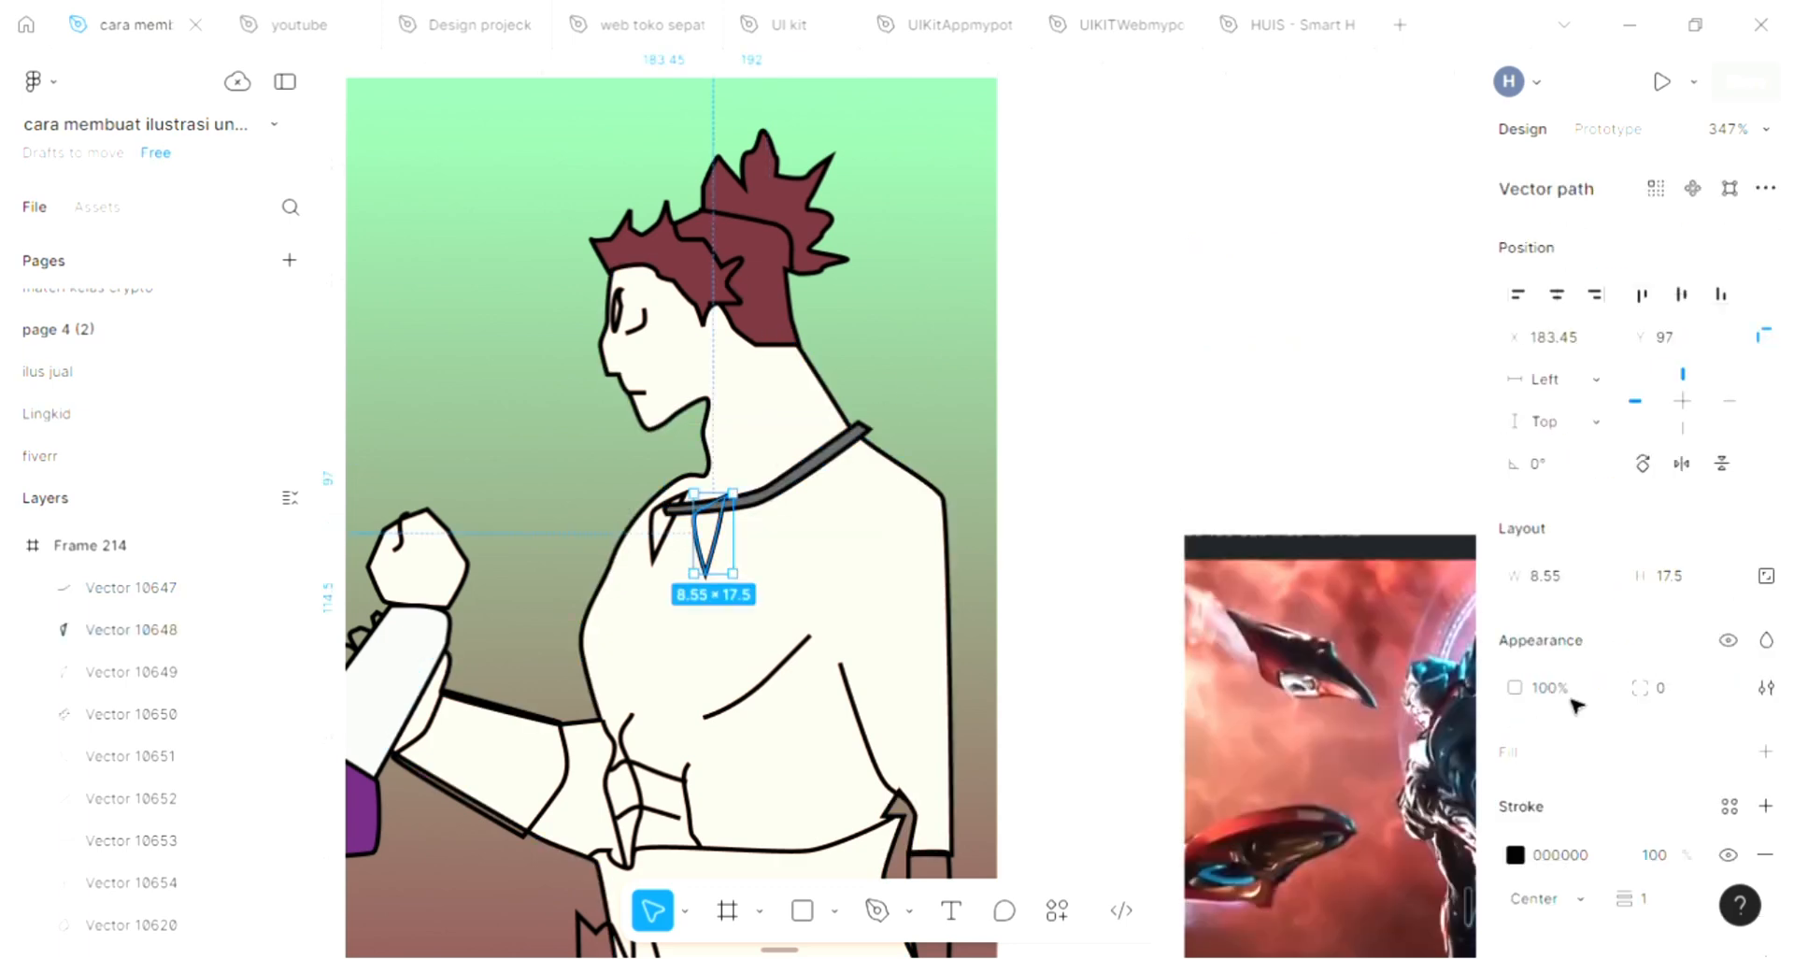
click(1766, 751)
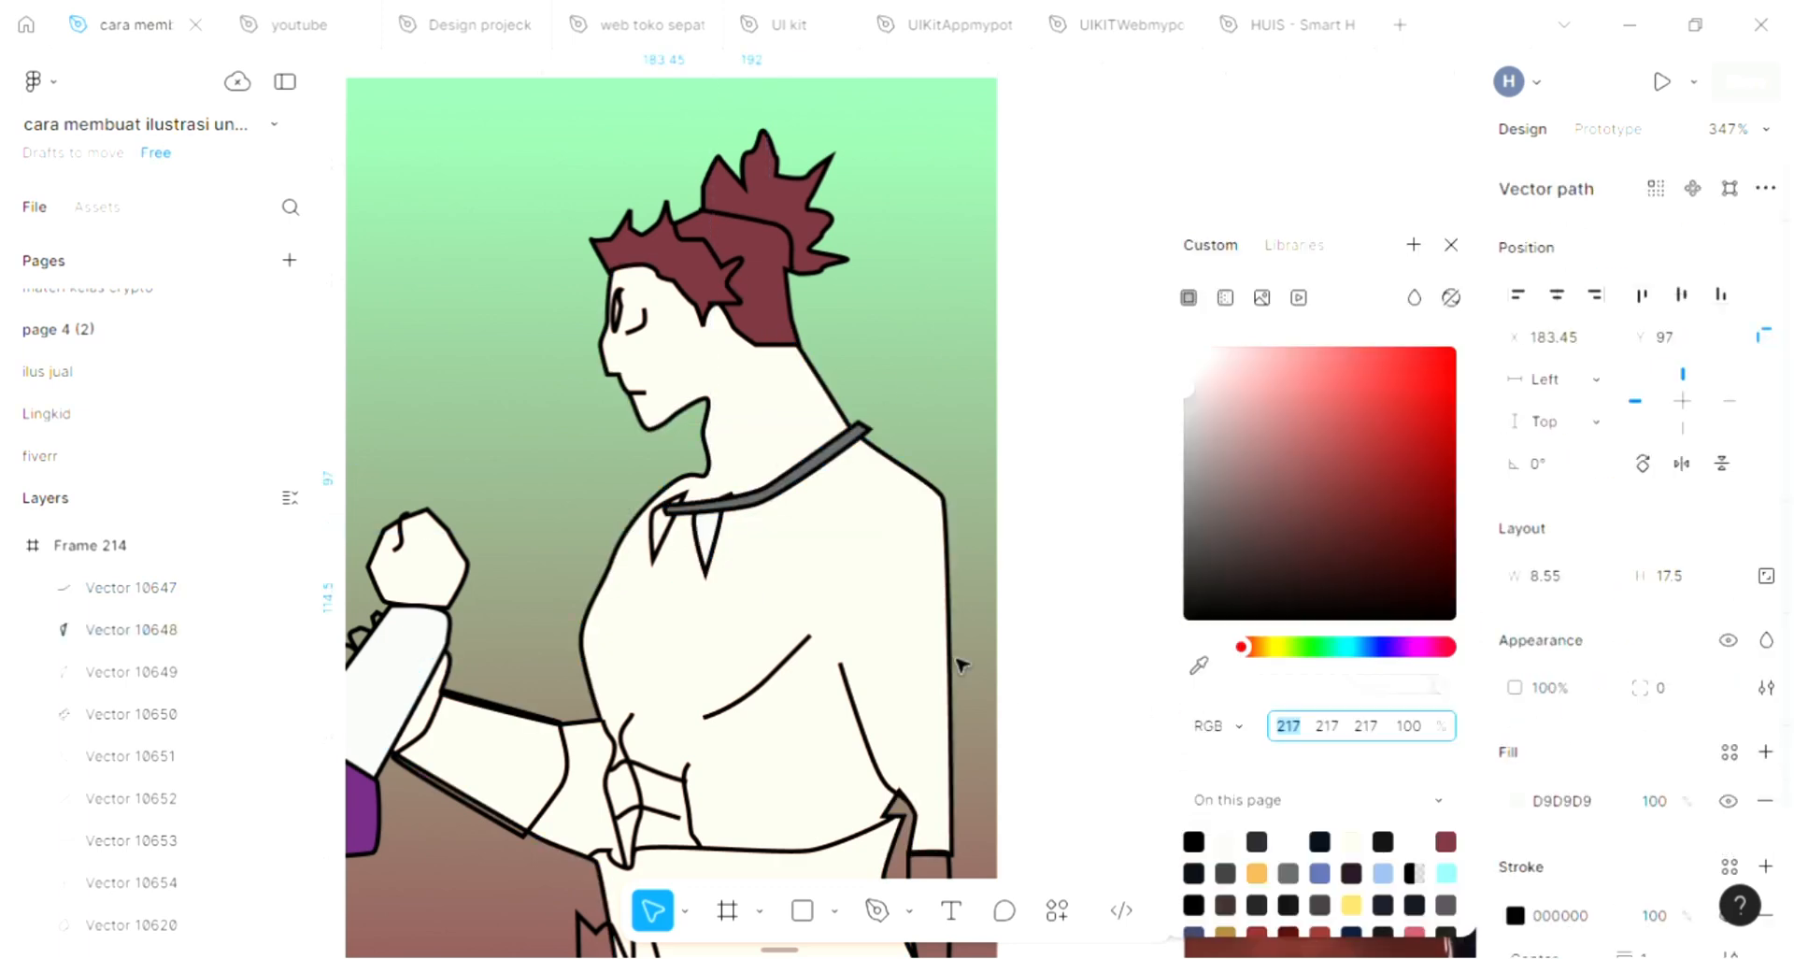
scroll(1088, 675, left, 5)
click(1199, 664)
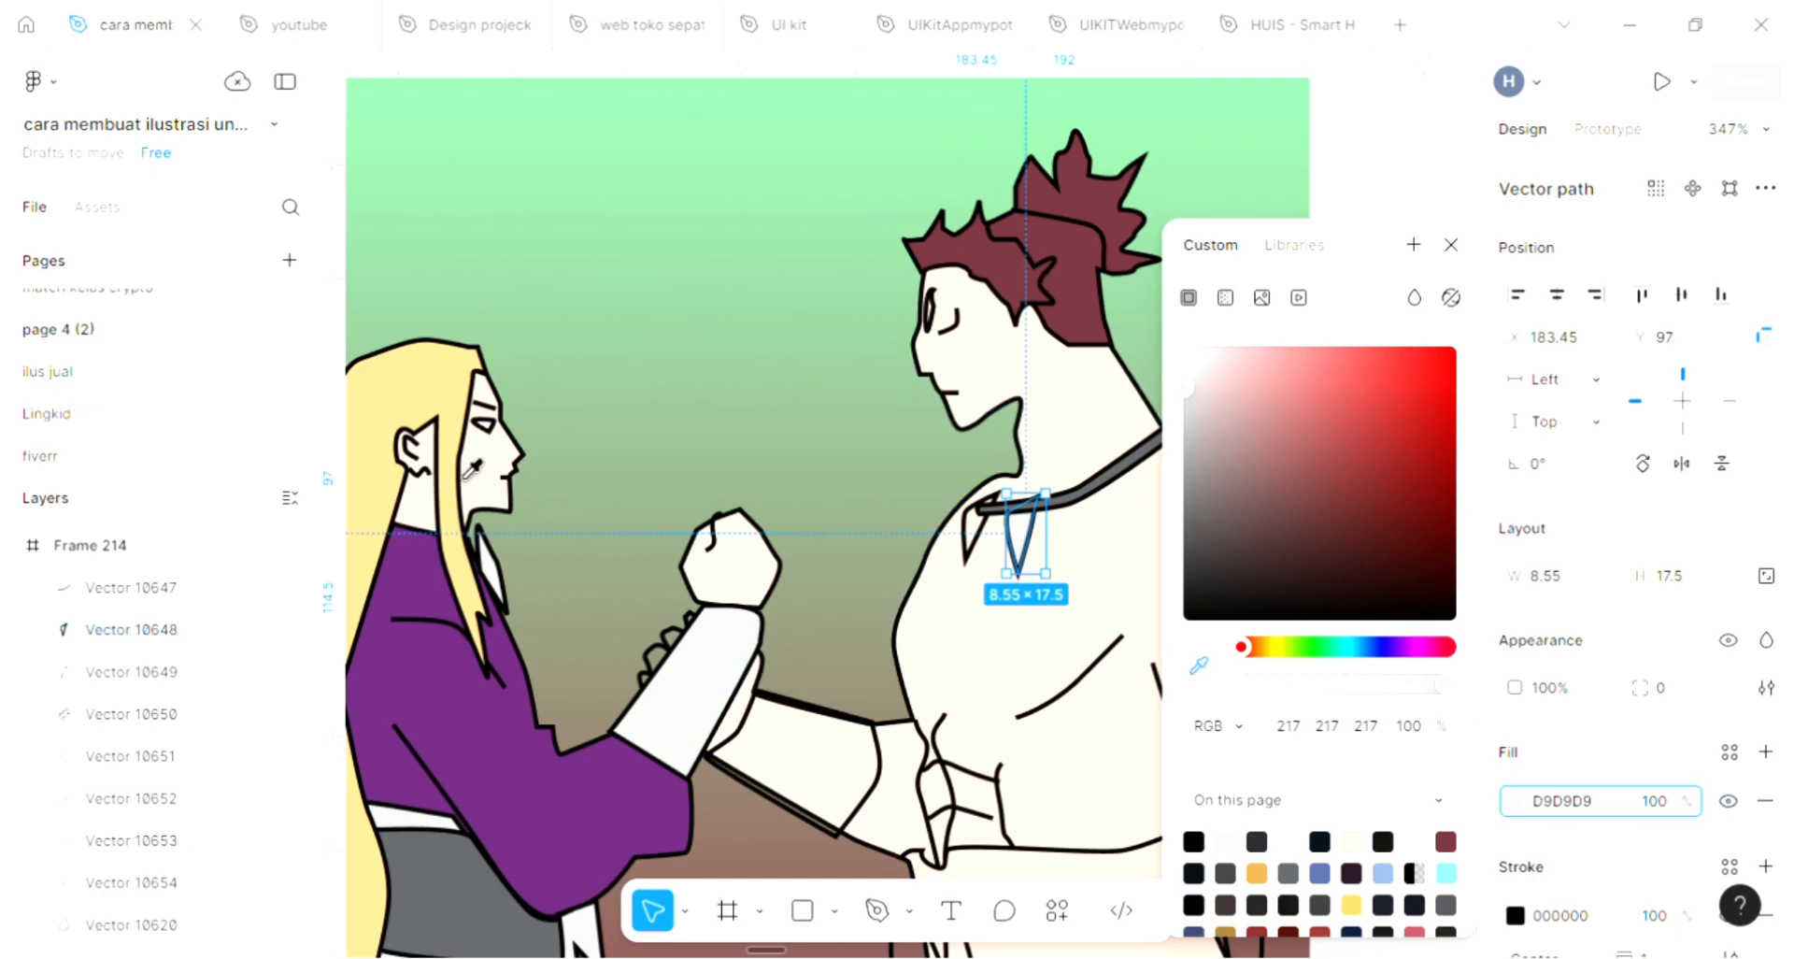
click(461, 452)
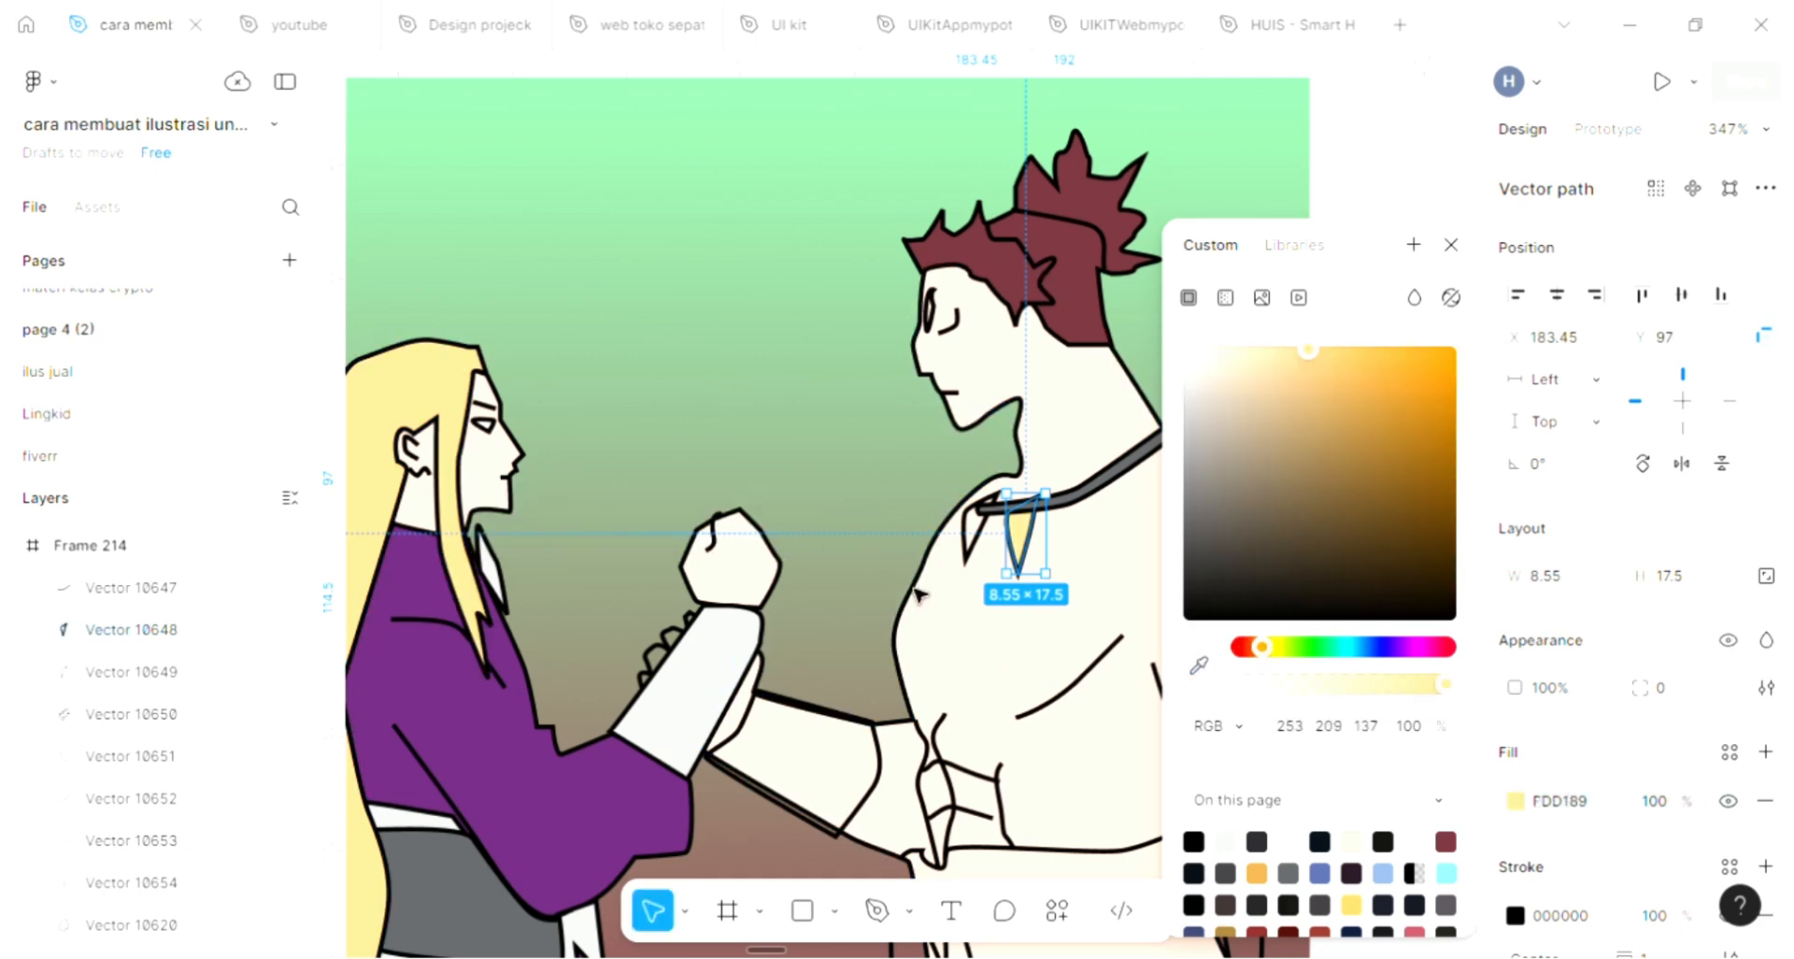
Fill the smaller fang pendant on the necklace with yellow FDD189 sampled from the larger fang
click(981, 551)
scroll(1192, 584, right, 2)
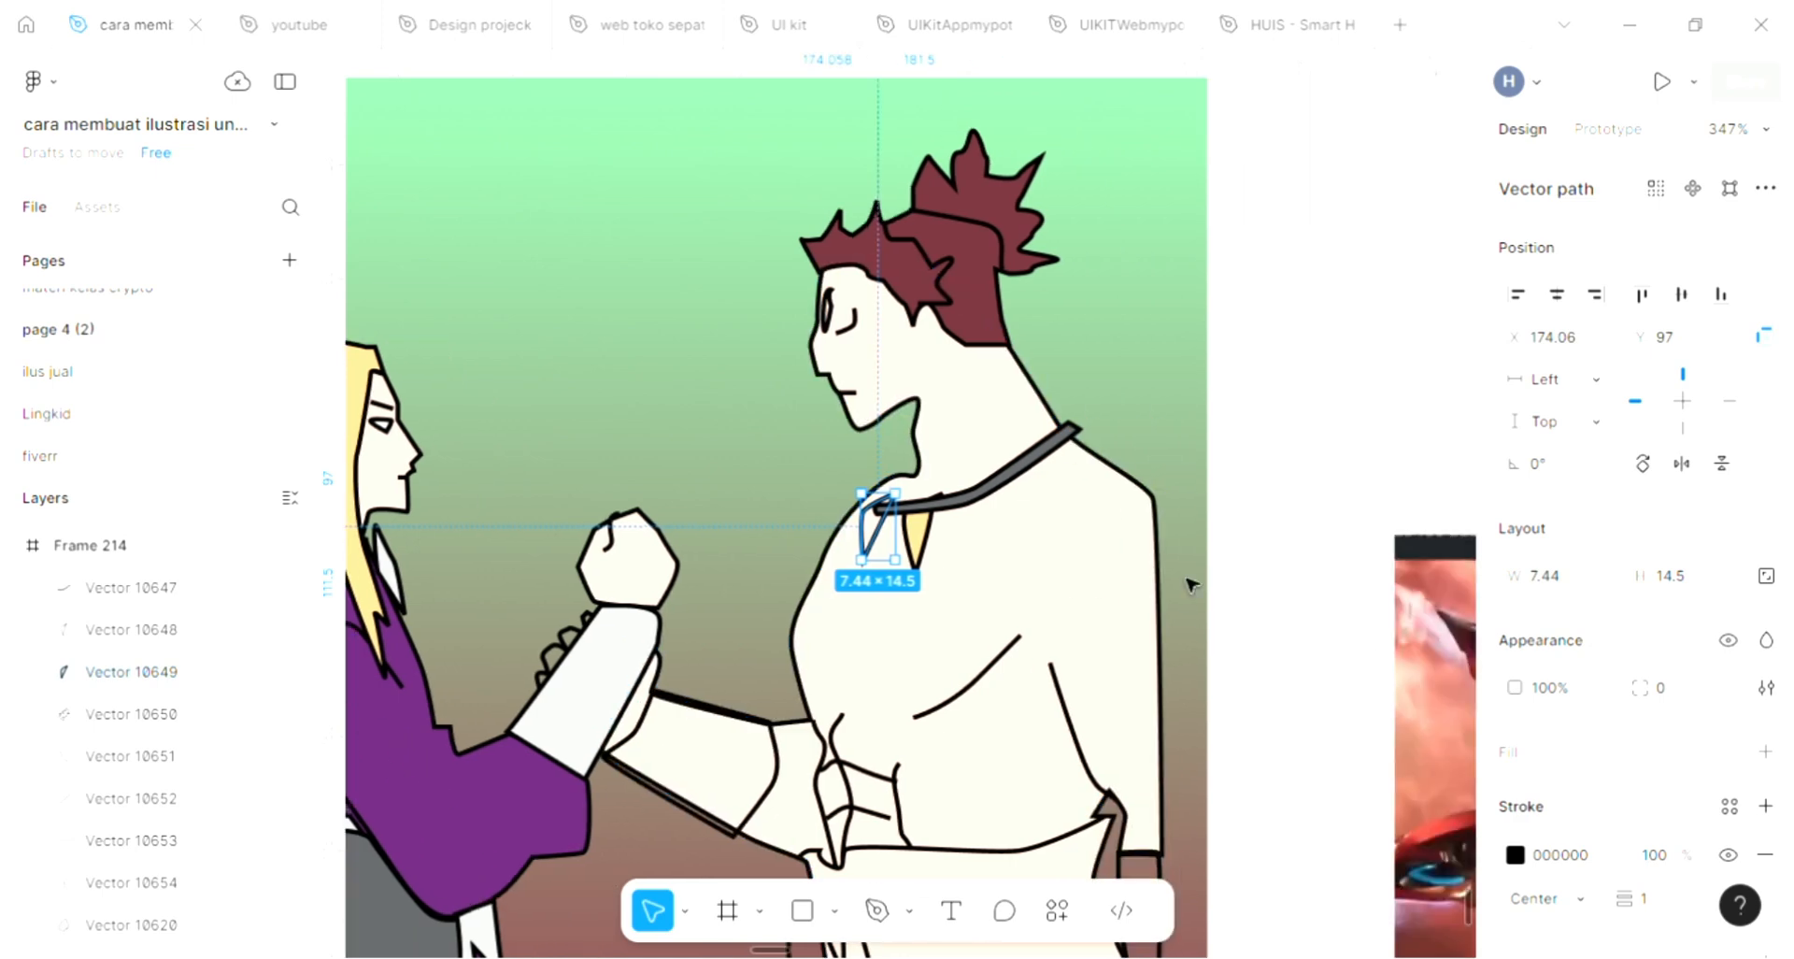
scroll(1192, 584, right, 1)
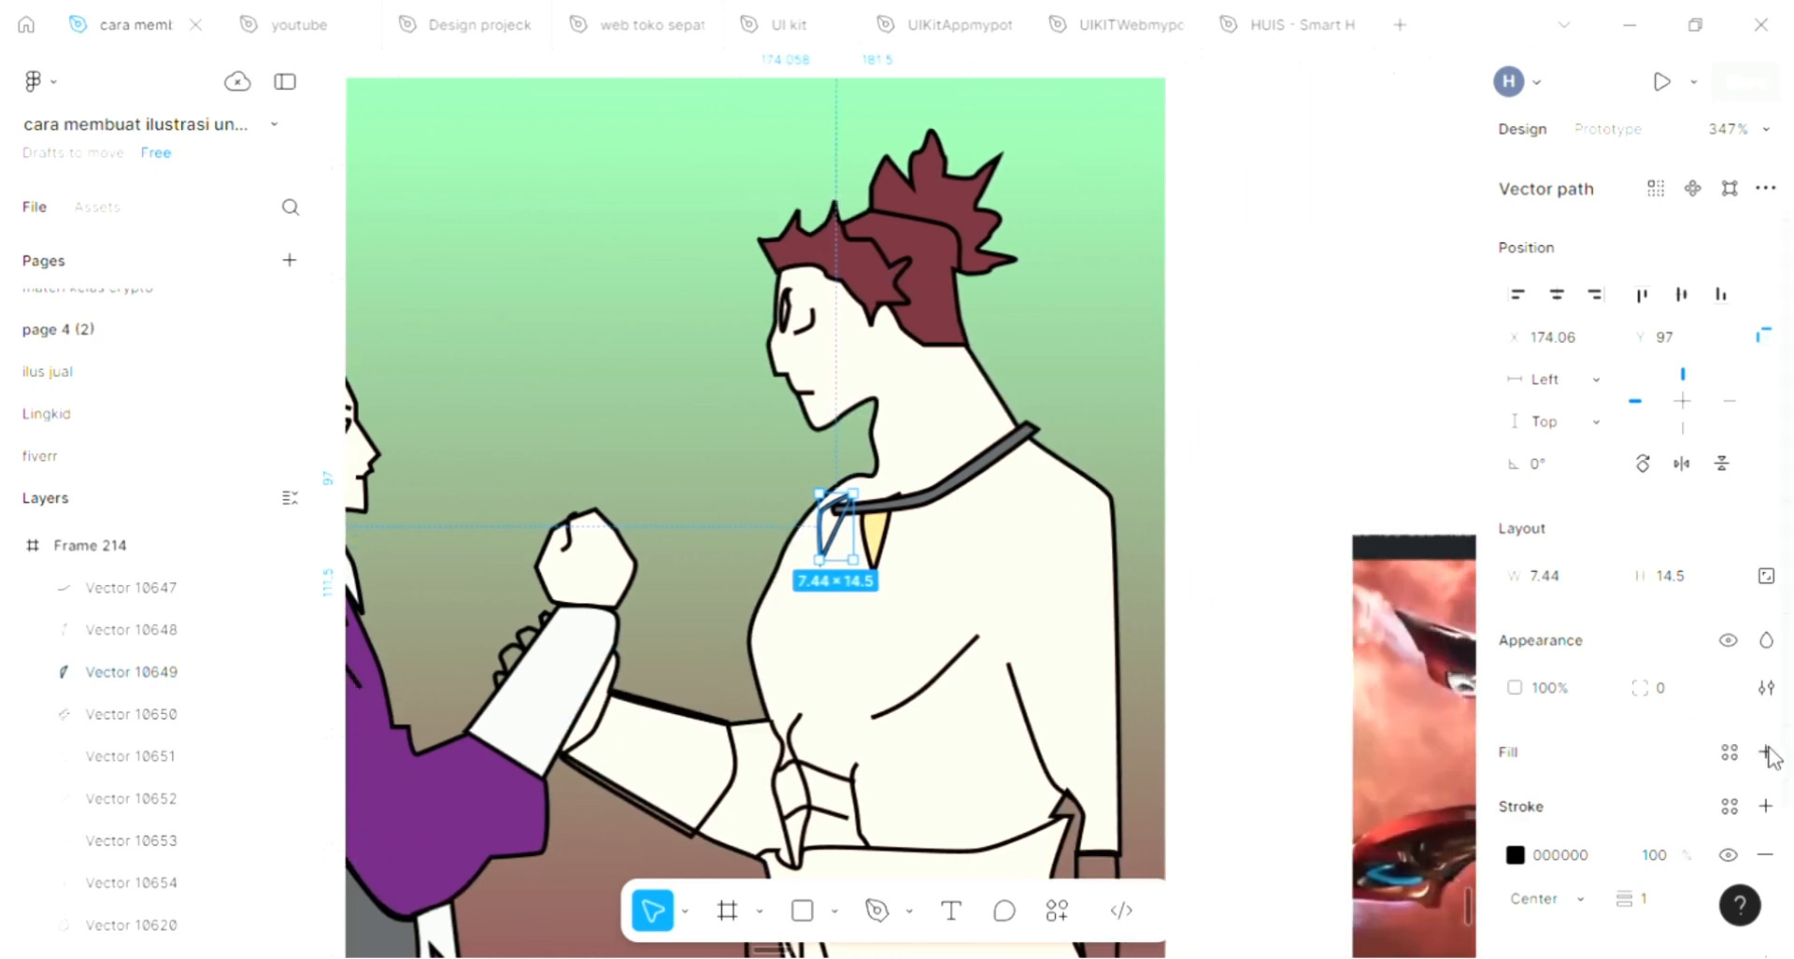
click(1199, 667)
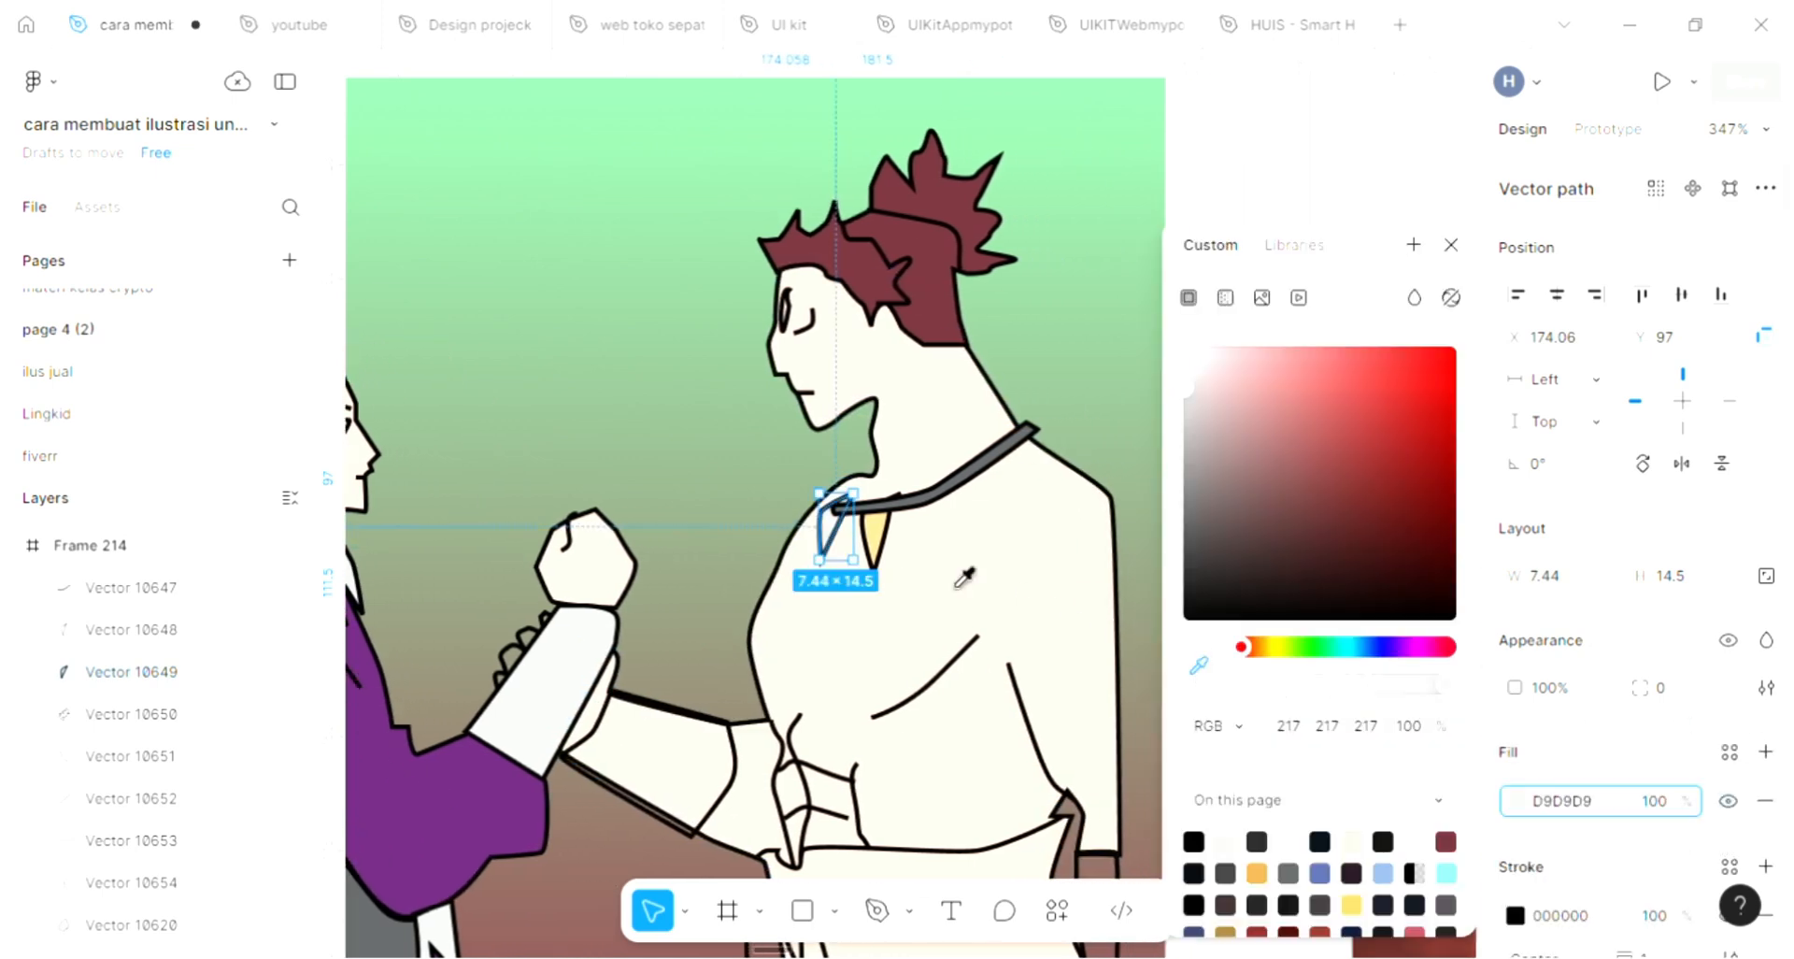
click(892, 516)
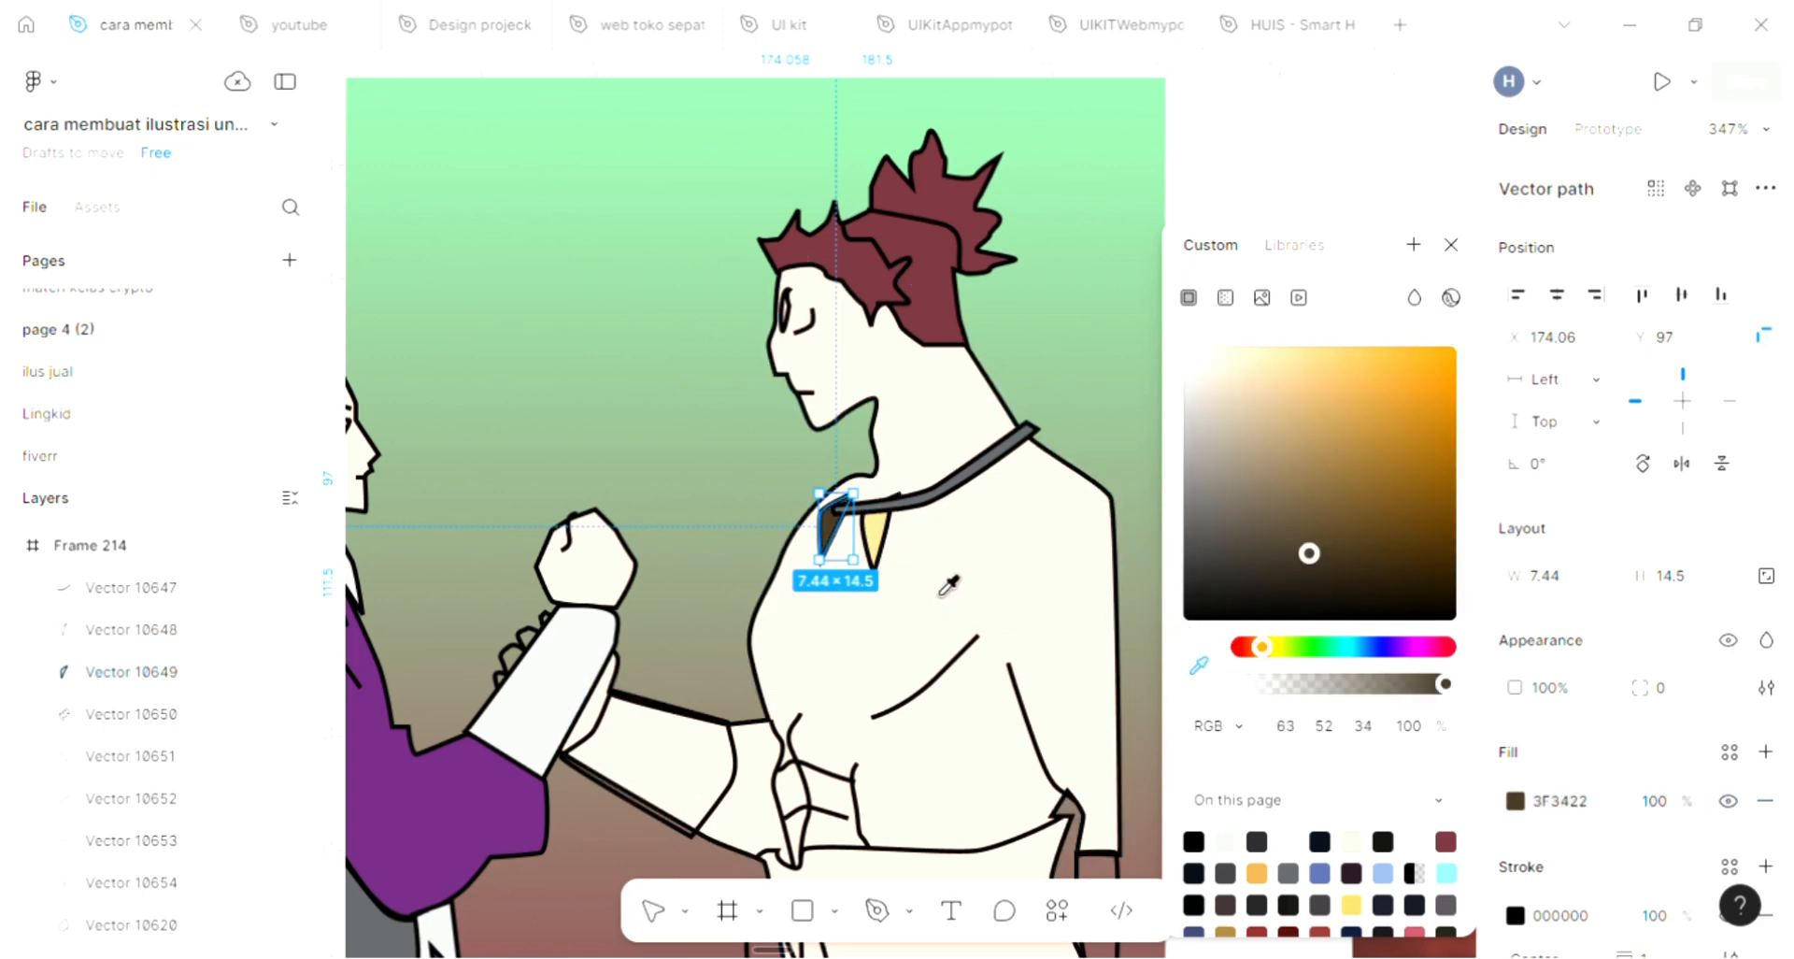
click(883, 514)
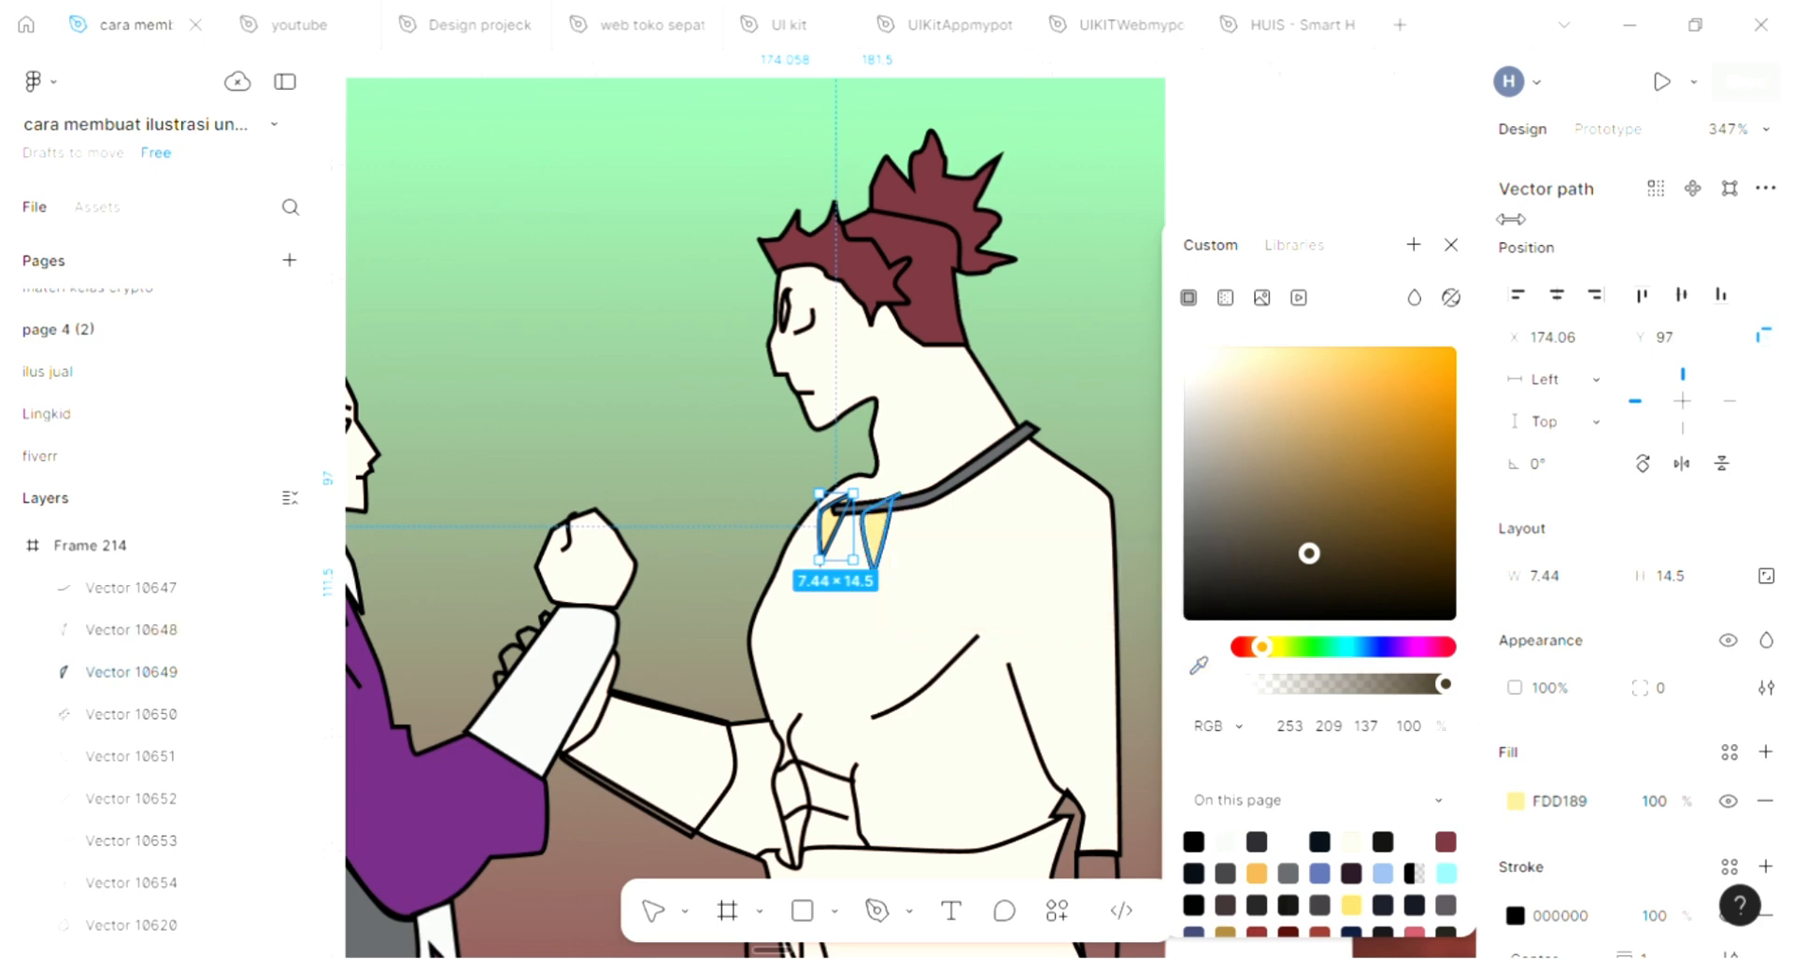
click(1452, 245)
Fill the forearm band on the spiky-haired figure's hanging arm with yellow FDD189 sampled from the fang pendant
scroll(1074, 654, down, 2)
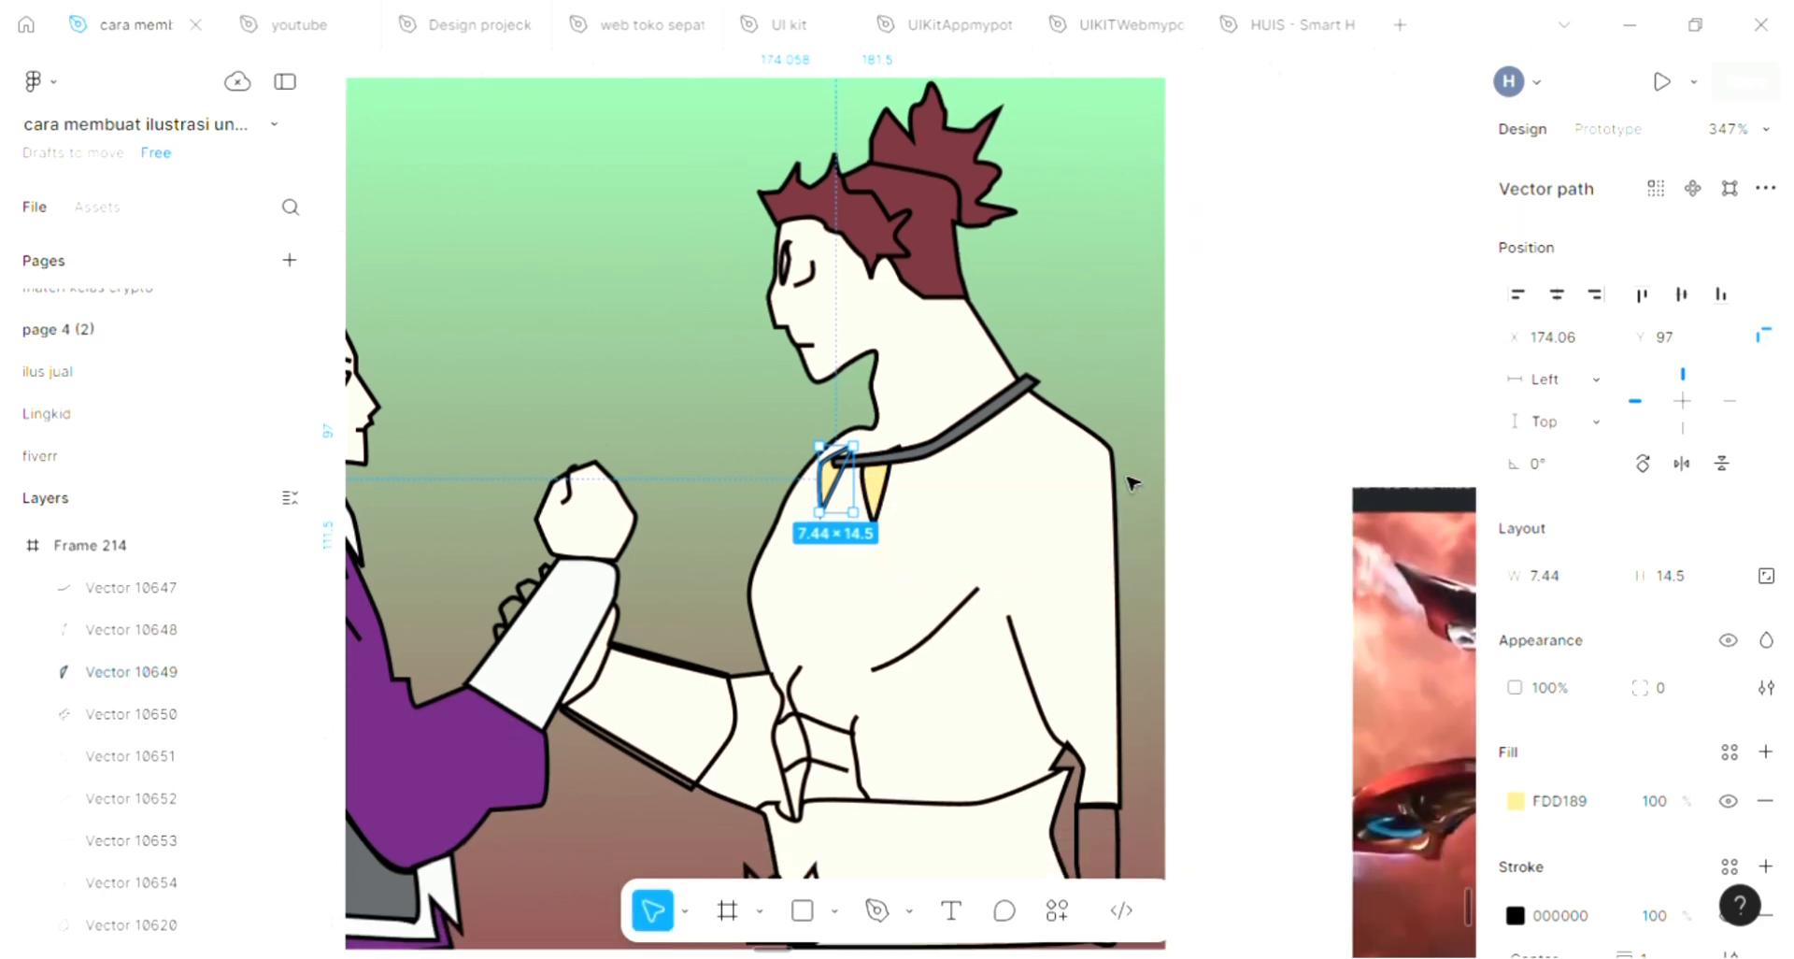
scroll(1075, 654, left, 5)
scroll(1077, 710, down, 1)
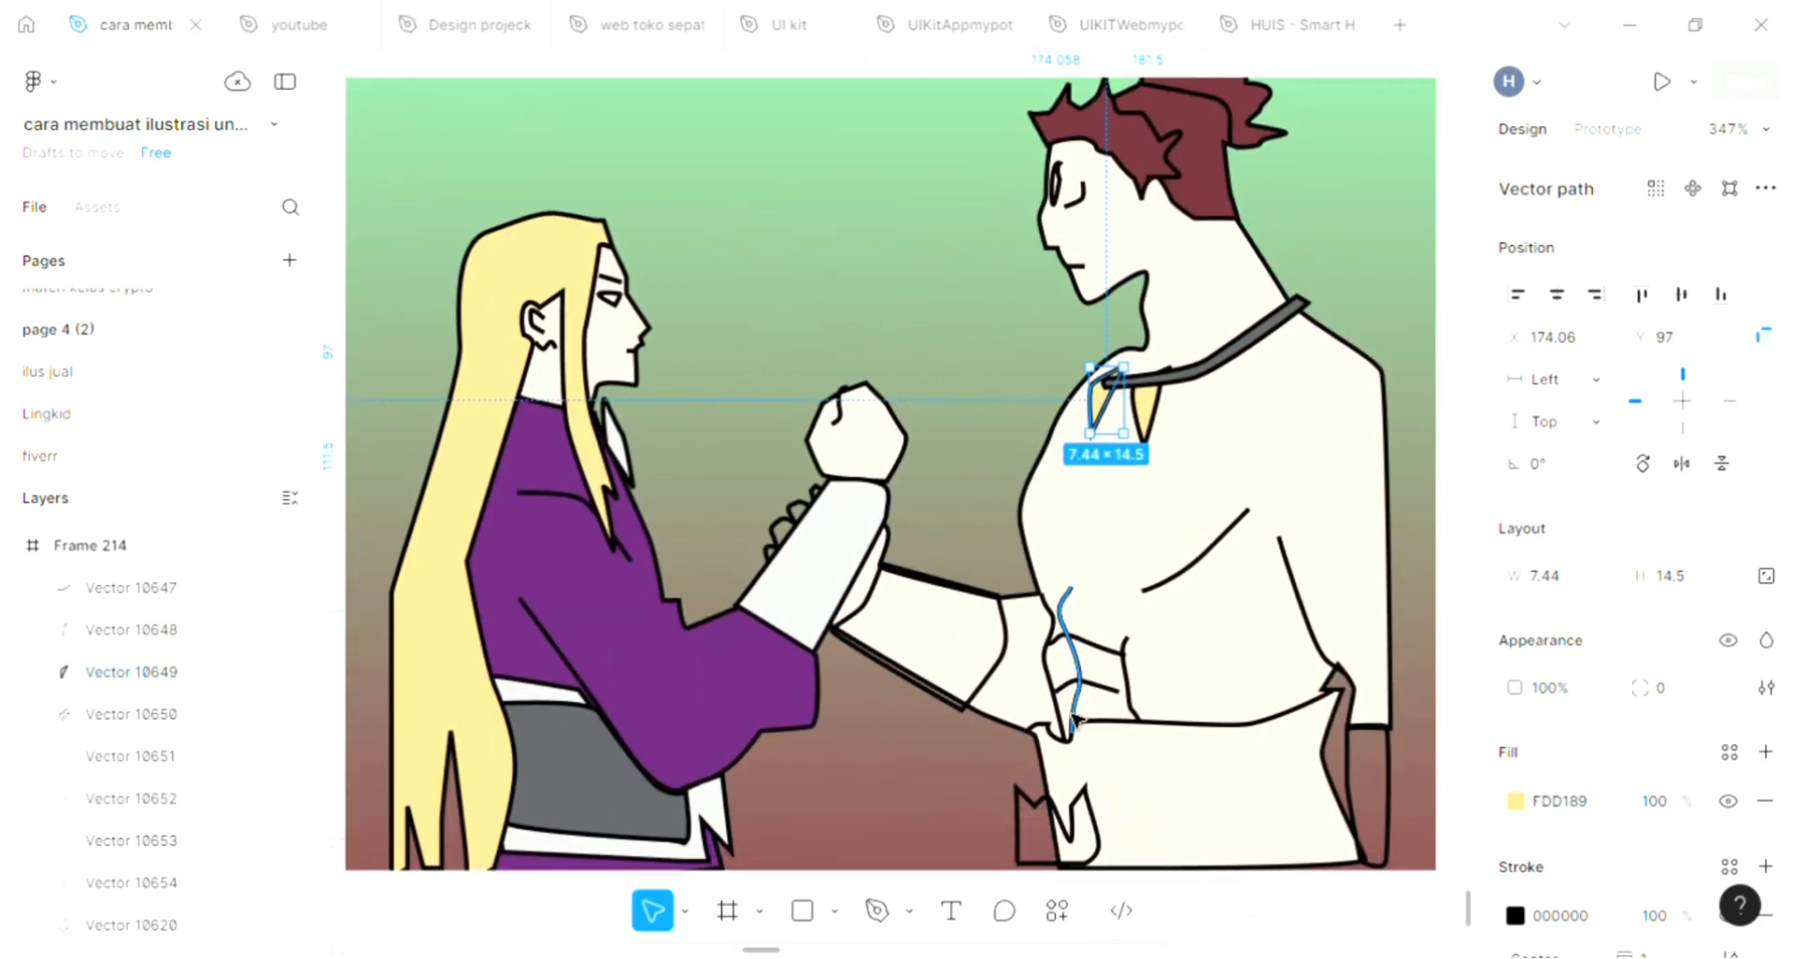
click(1390, 781)
click(1766, 751)
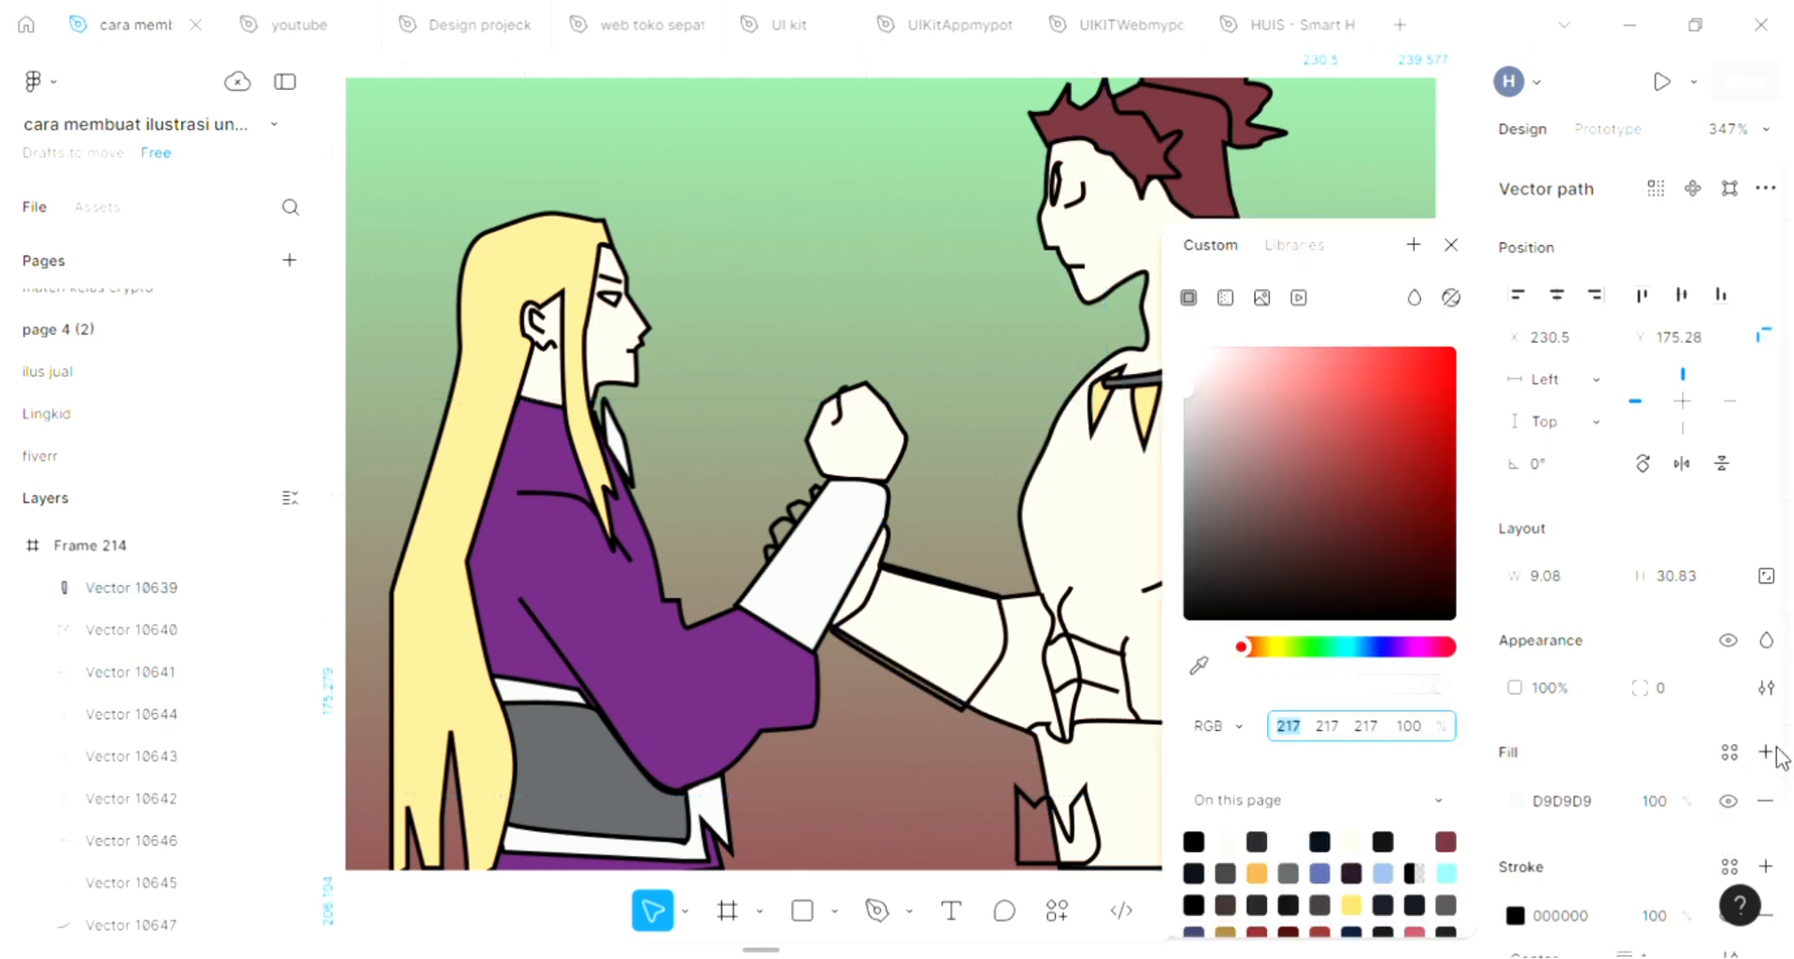
click(1451, 245)
key(Escape)
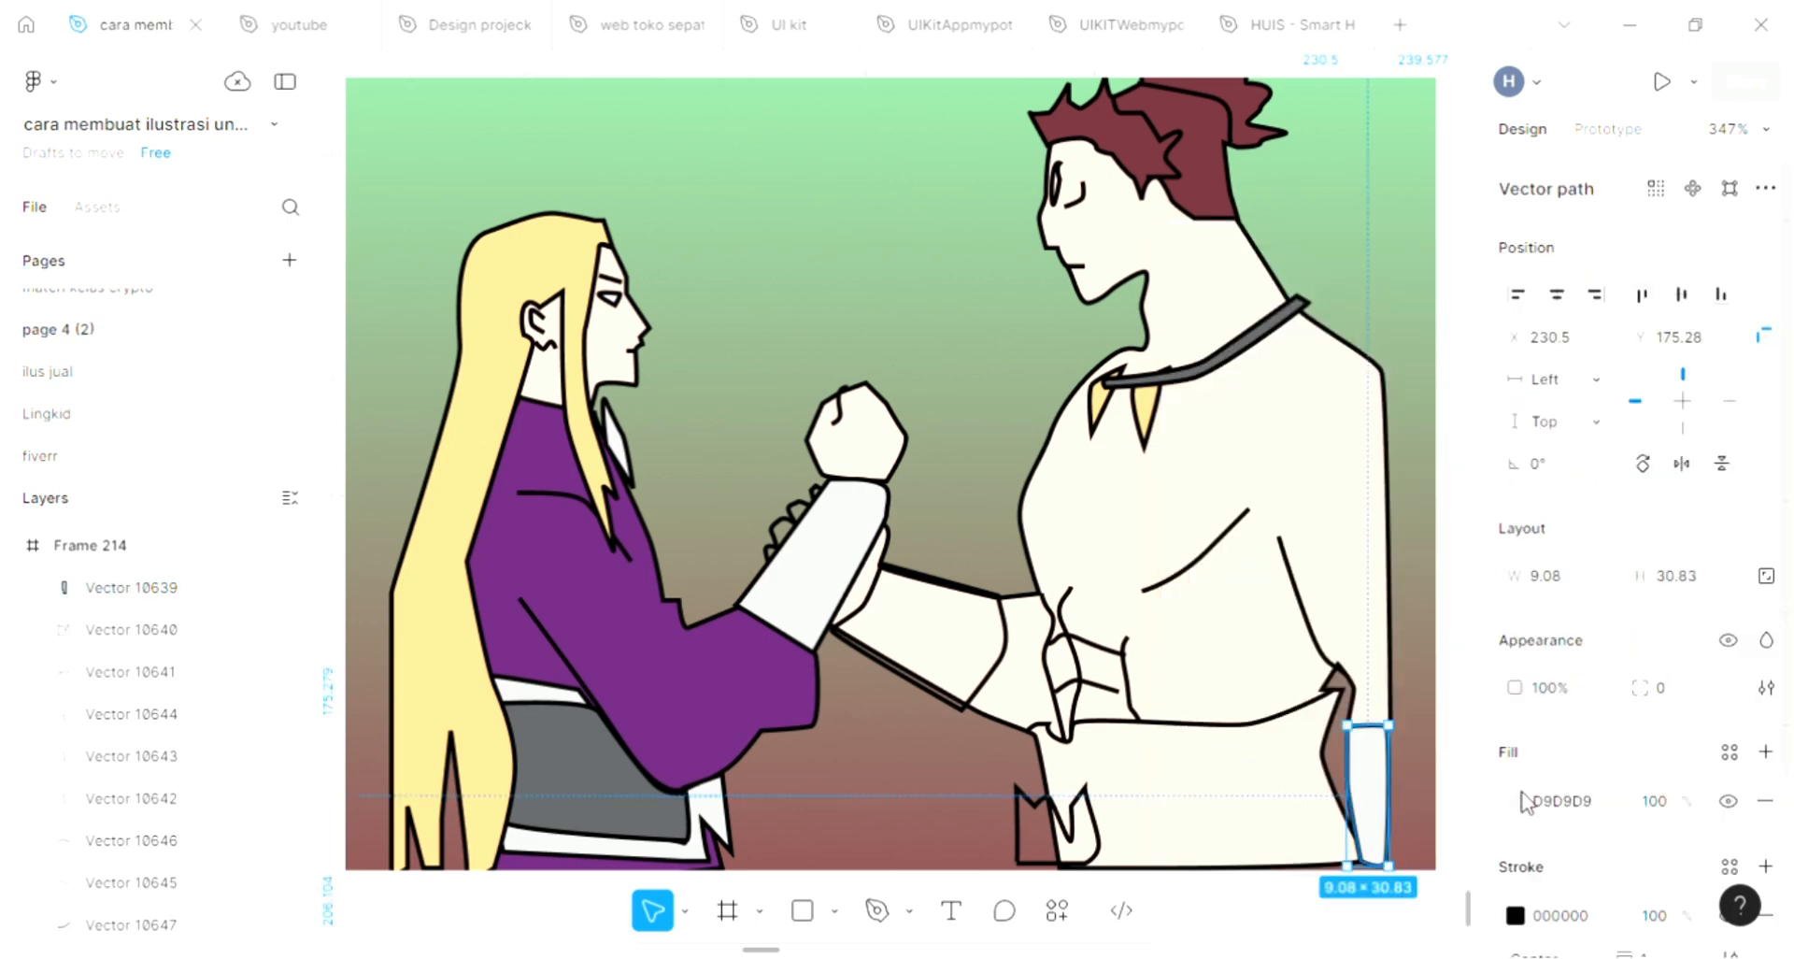
click(1518, 801)
click(1200, 659)
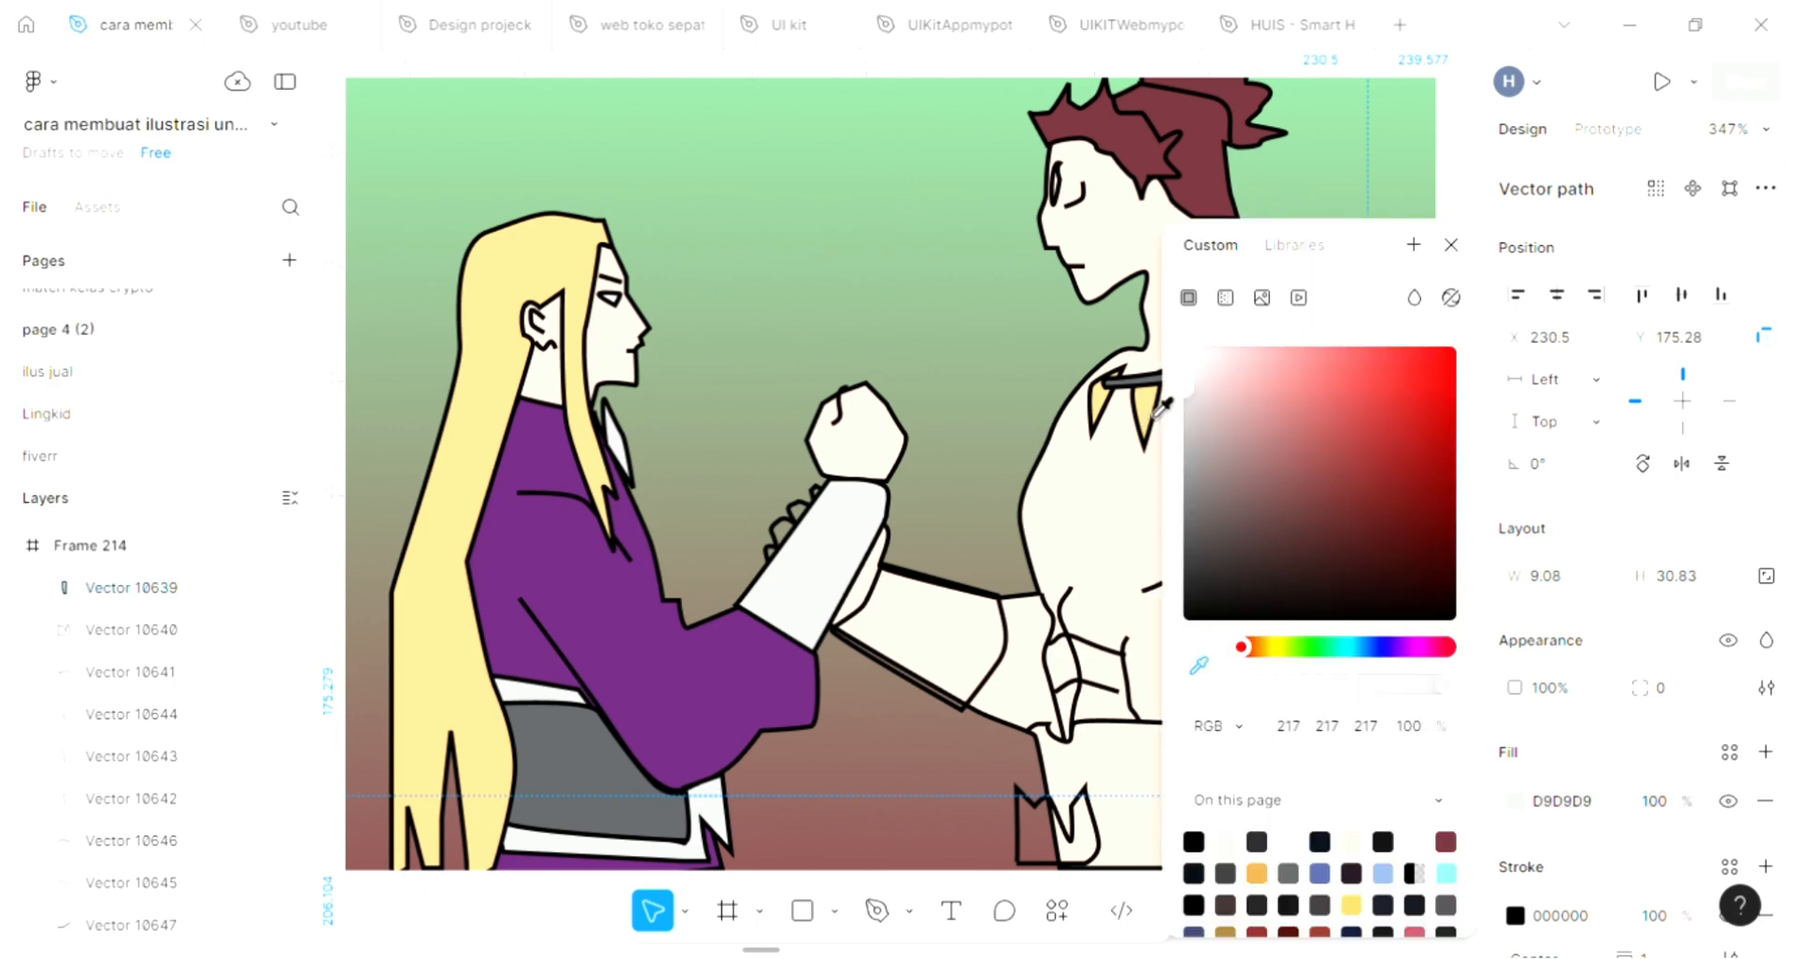
click(1157, 383)
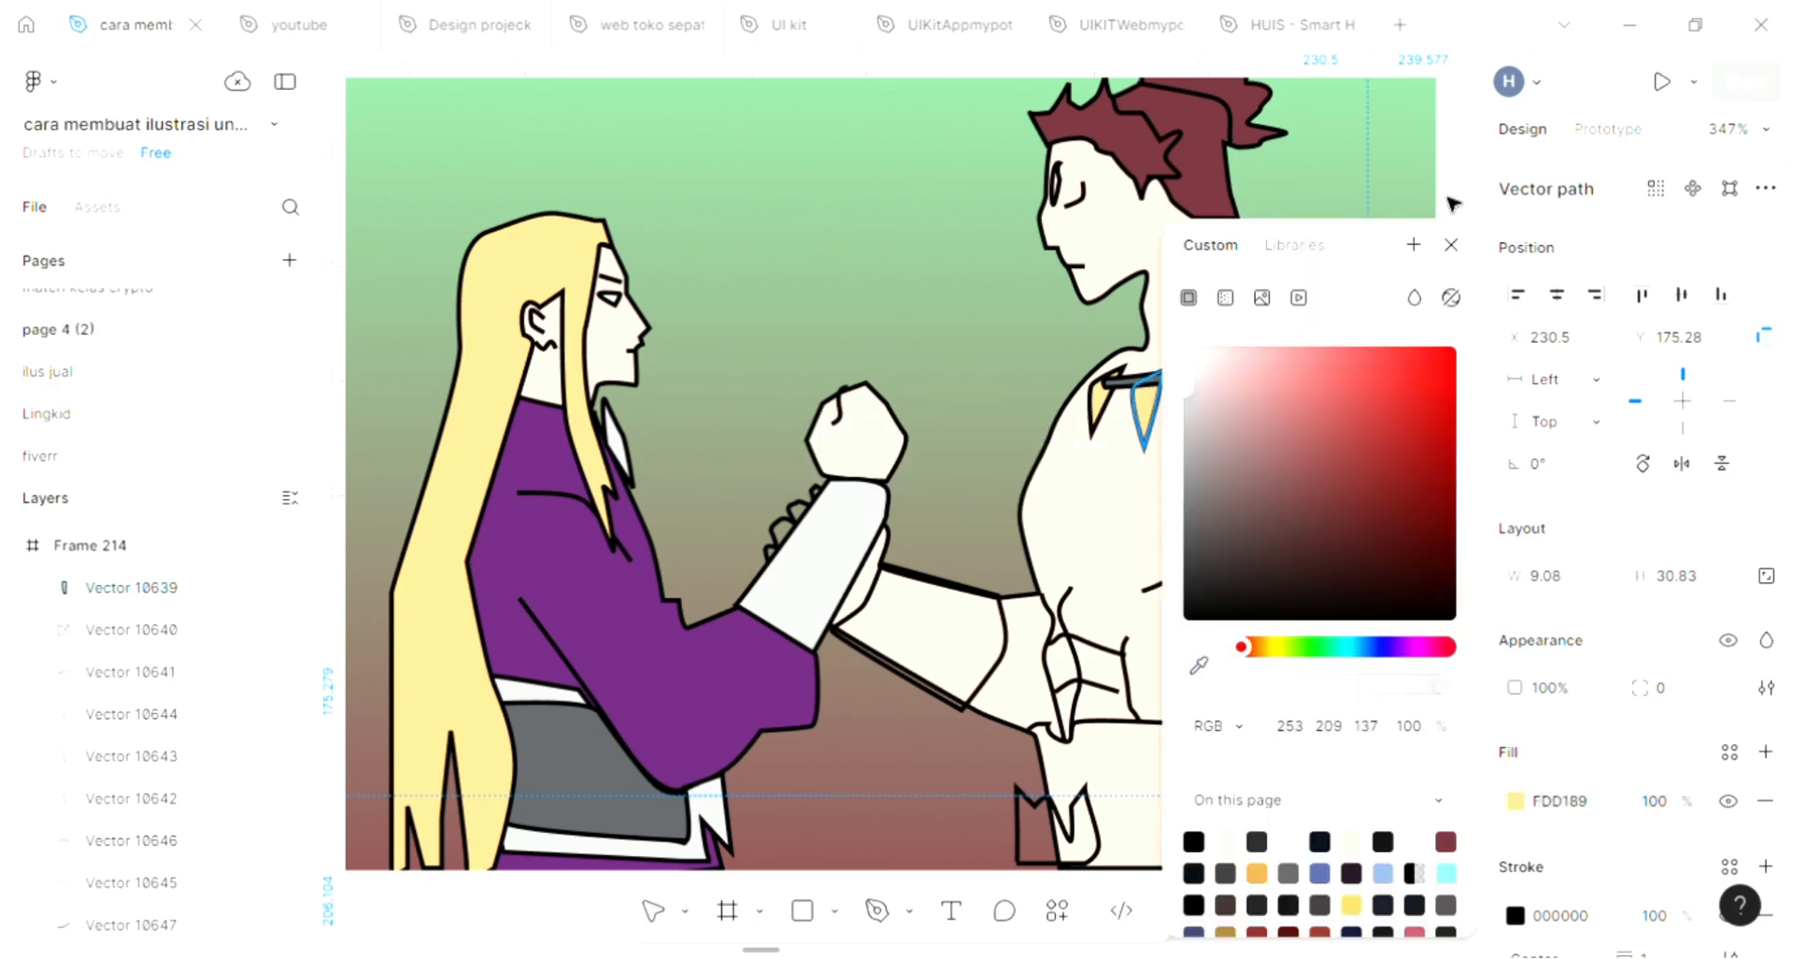
click(1451, 245)
Fill the fingers behind the clasped forearm with skin tone FFE2D3 sampled from the spiky-haired figure's arm
scroll(925, 663, down, 1)
scroll(822, 580, right, 3)
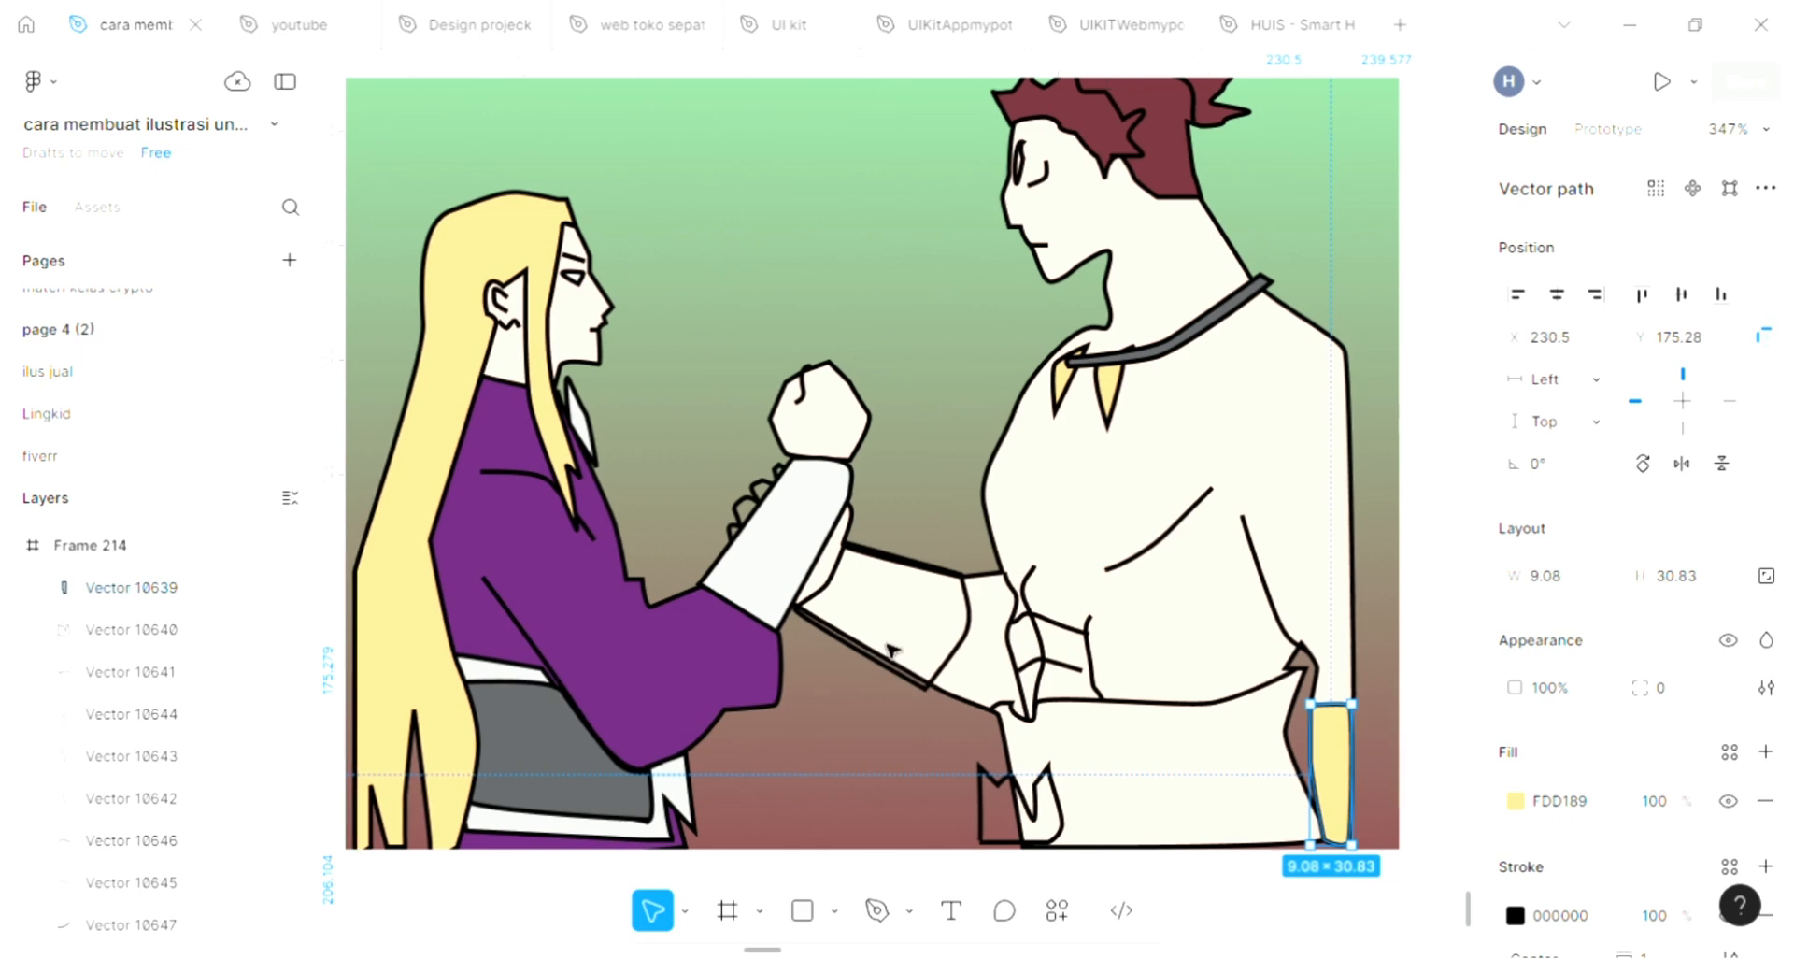
click(724, 500)
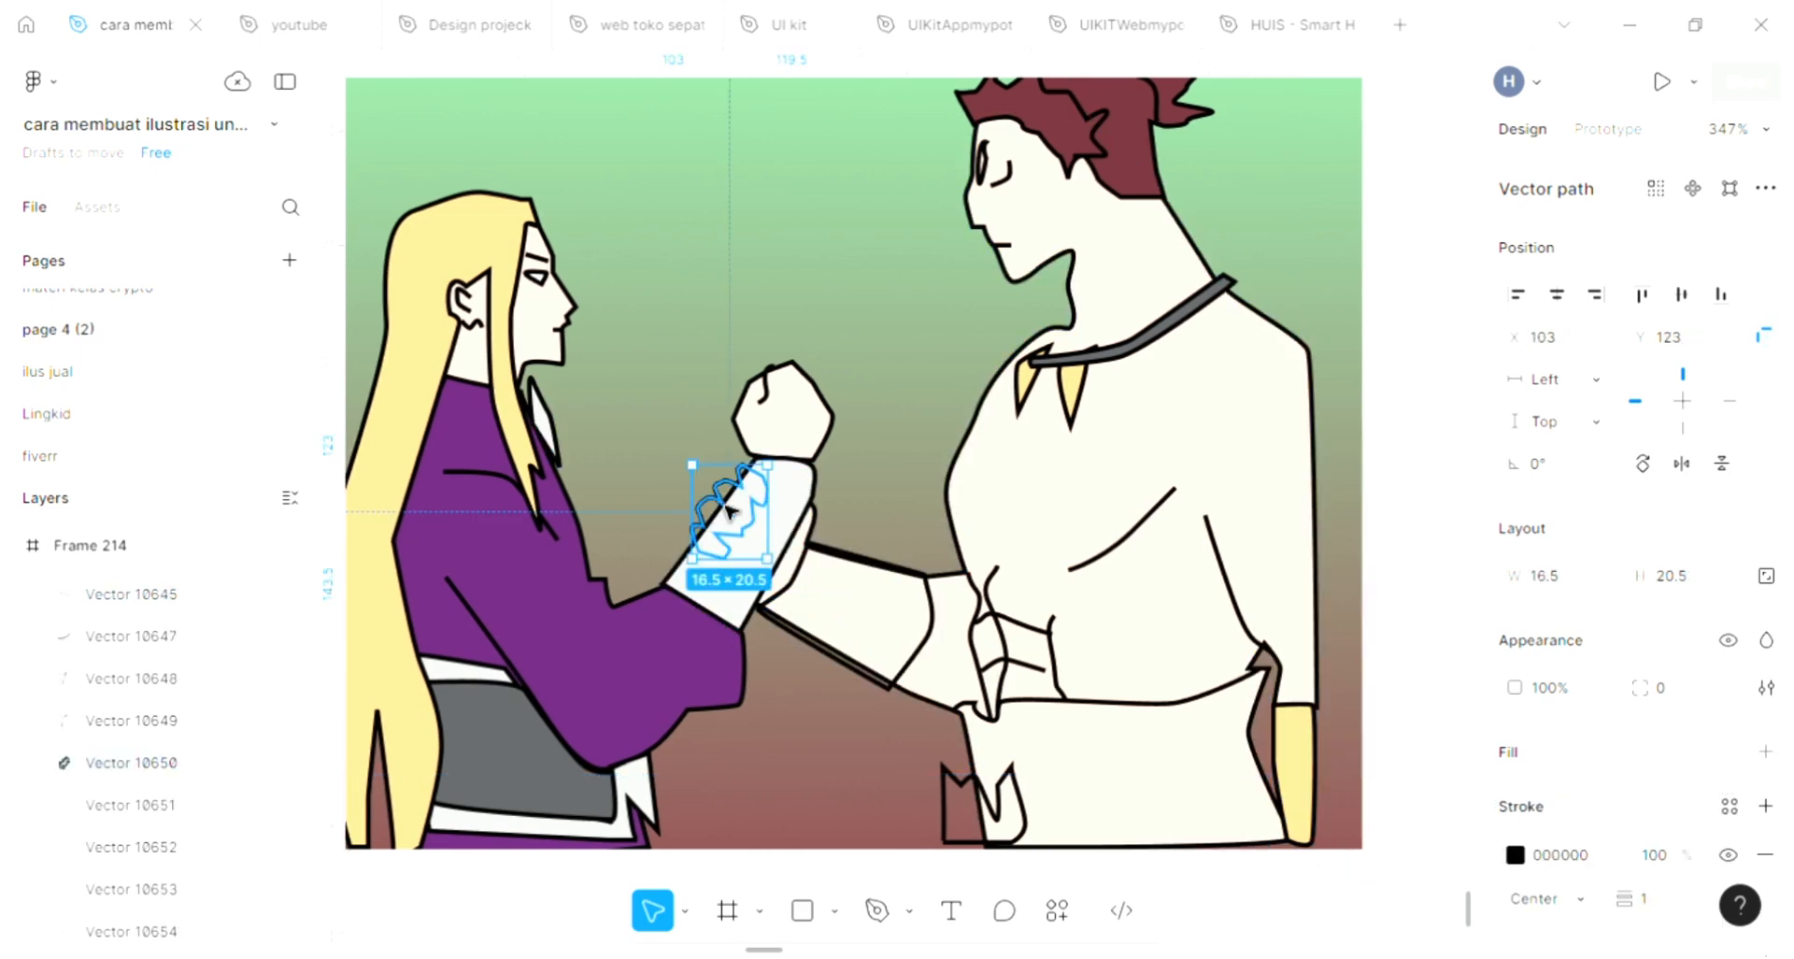
scroll(729, 505, left, 2)
scroll(1761, 759, down, 2)
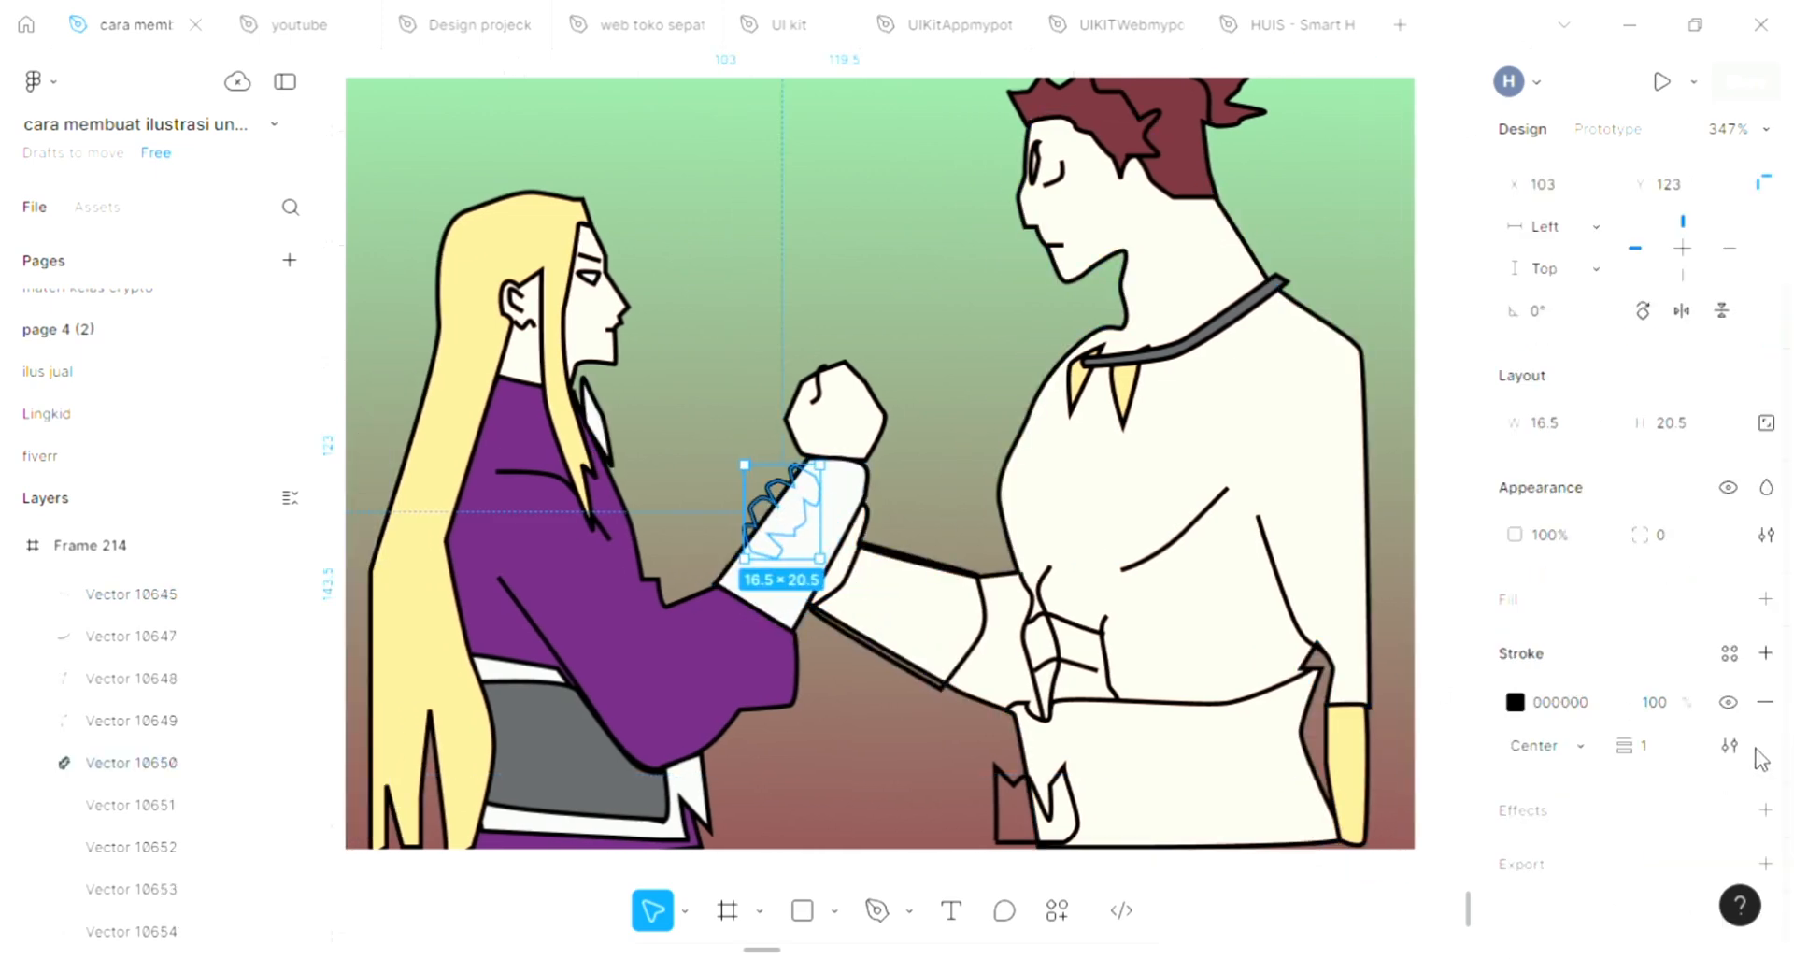
click(1766, 601)
click(1199, 665)
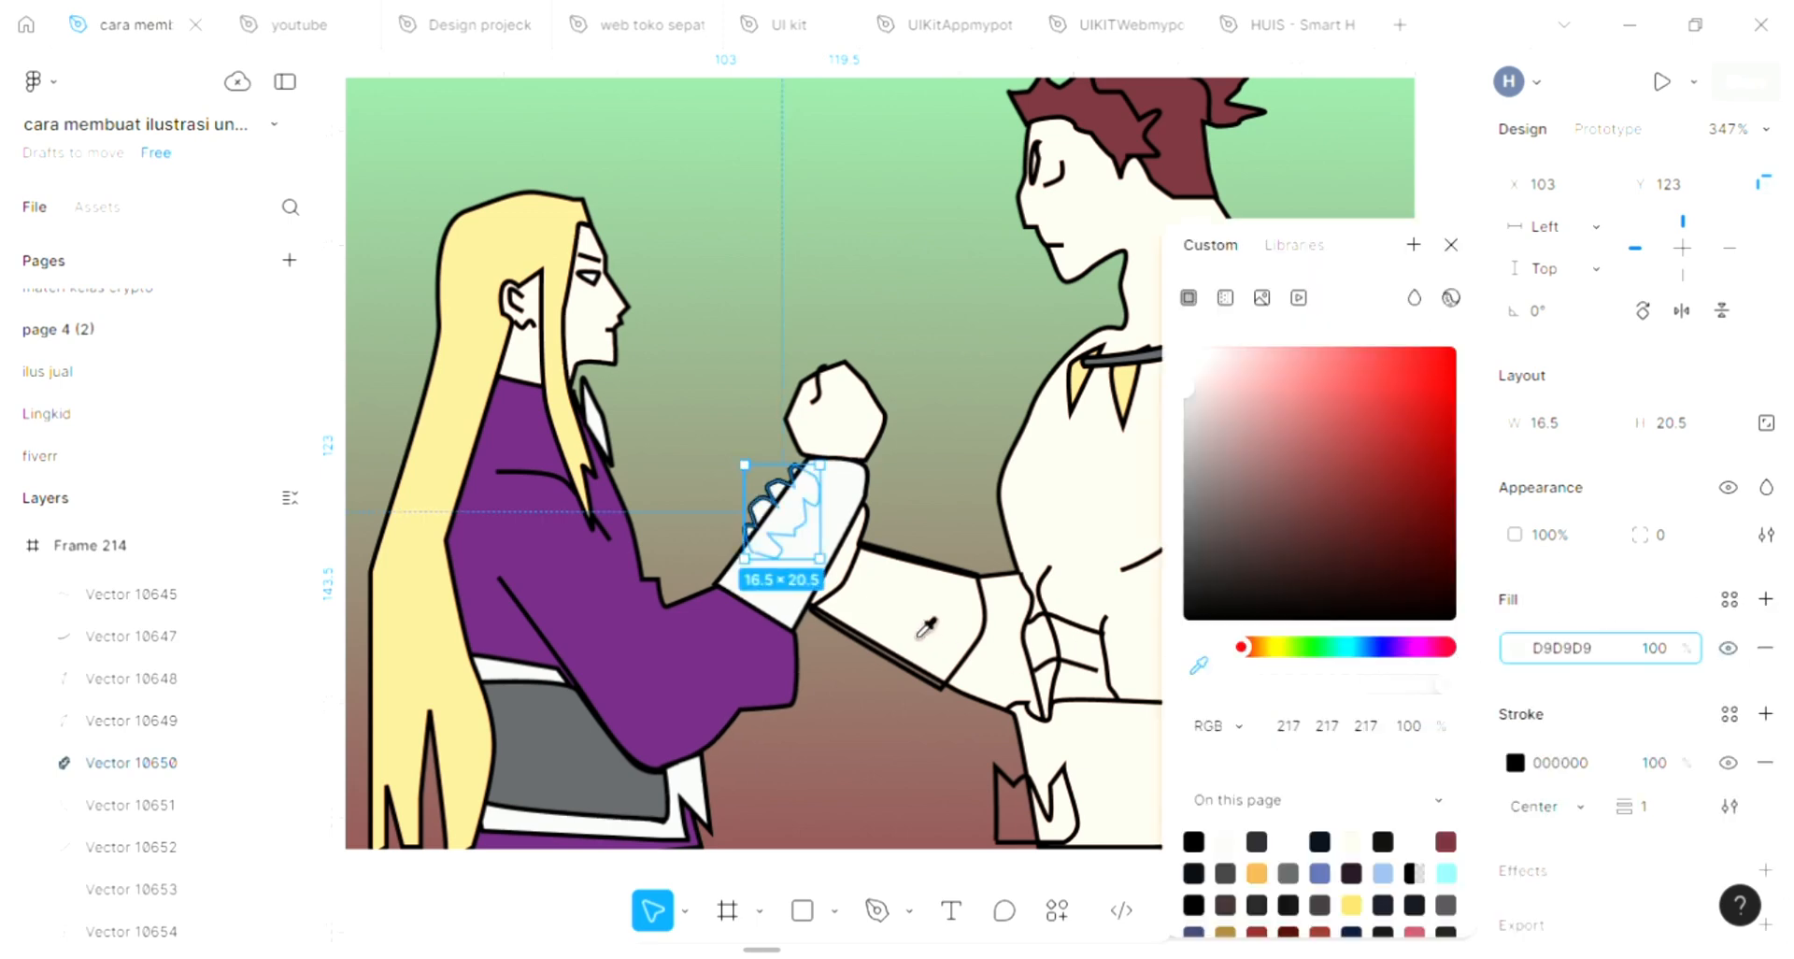
click(904, 604)
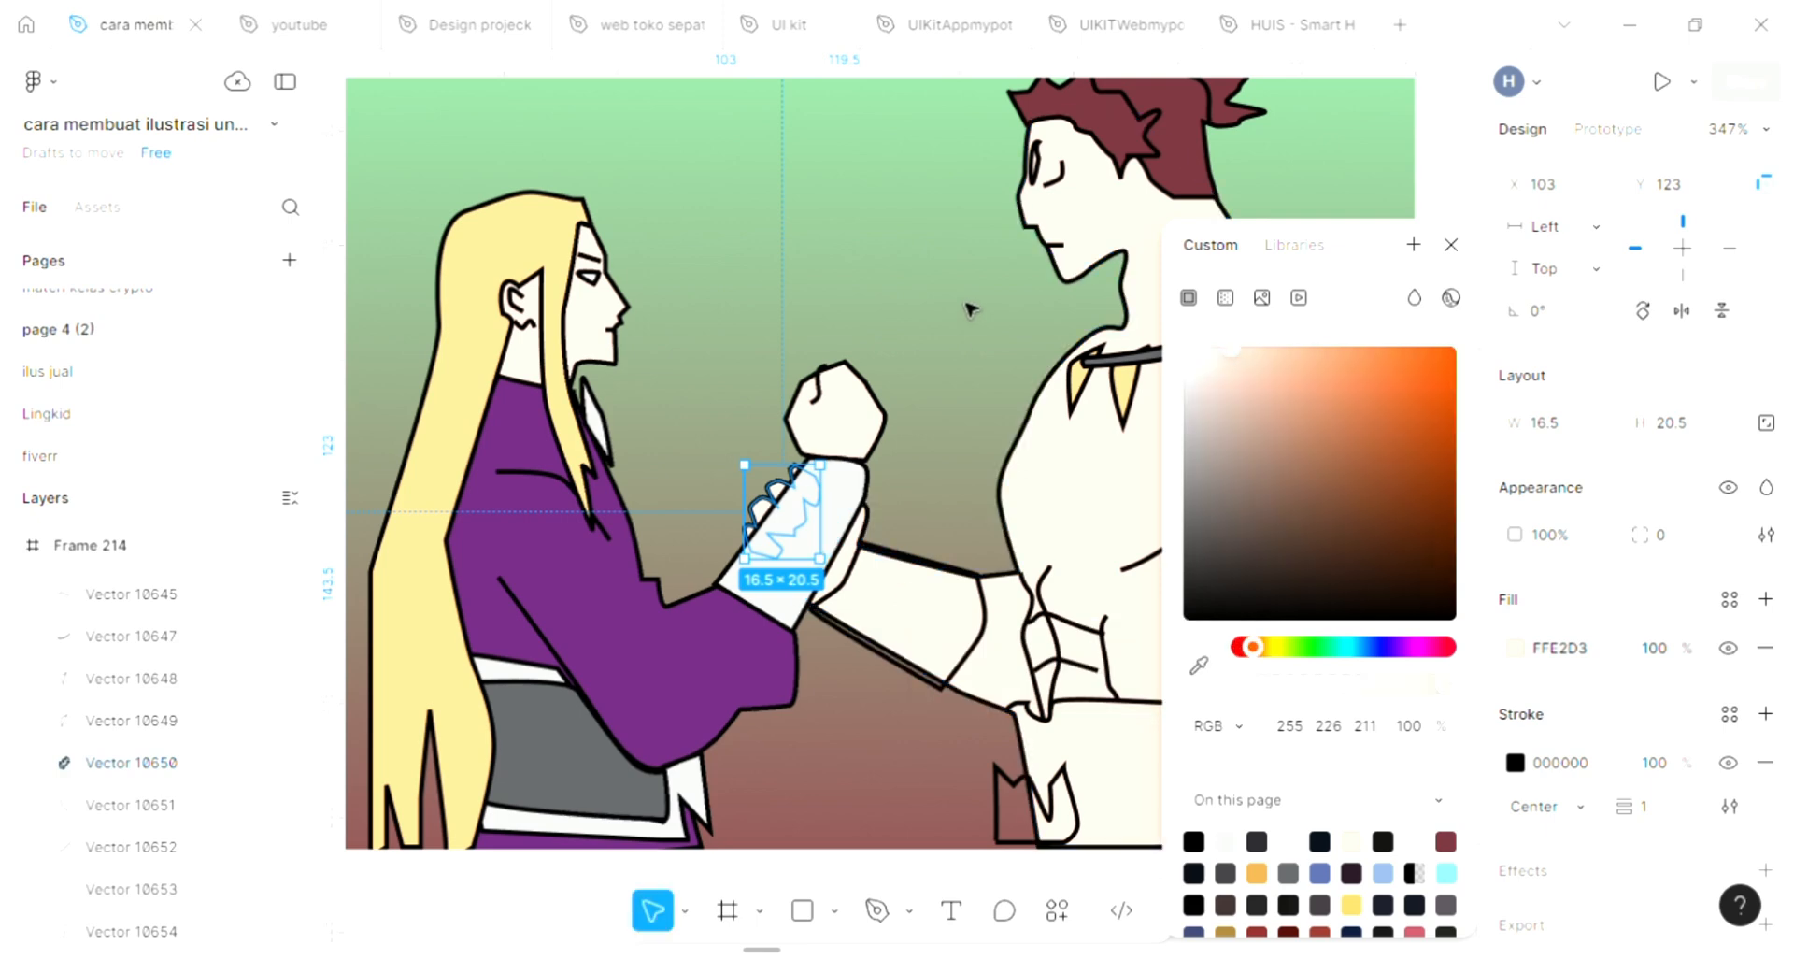
click(970, 306)
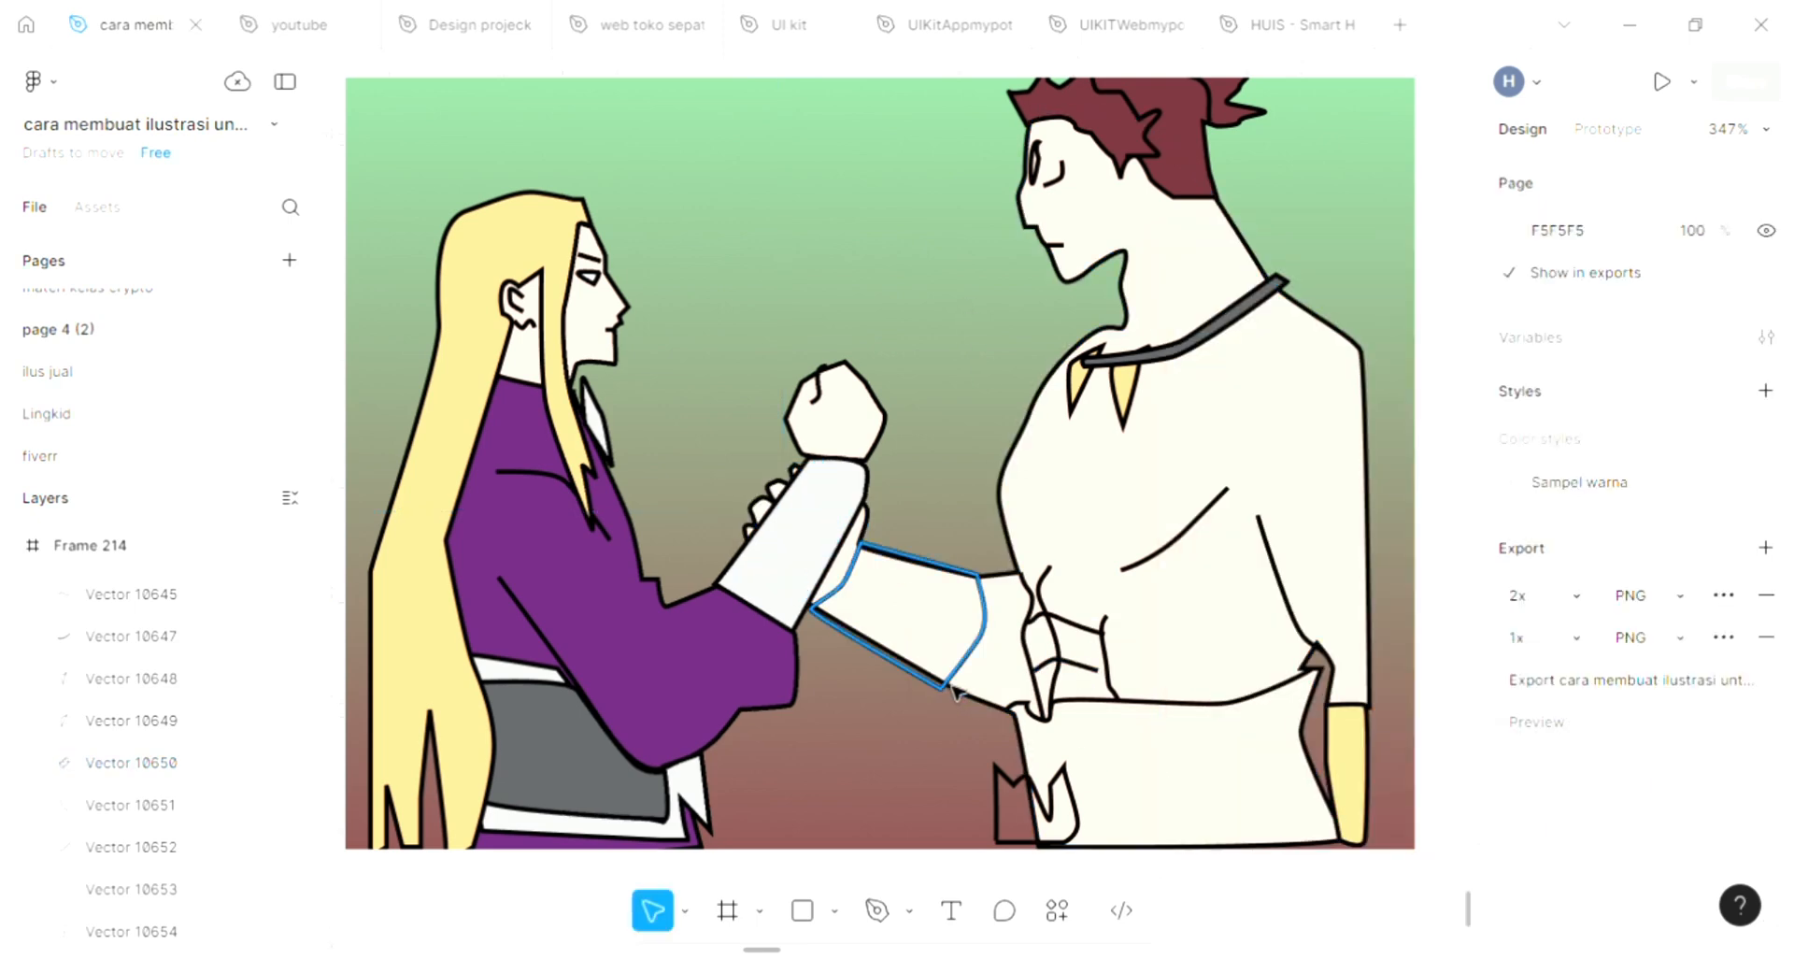
Fill the forearm band on the spiky-haired figure's raised arm with yellow FDD189 sampled from the fang pendant
click(1003, 703)
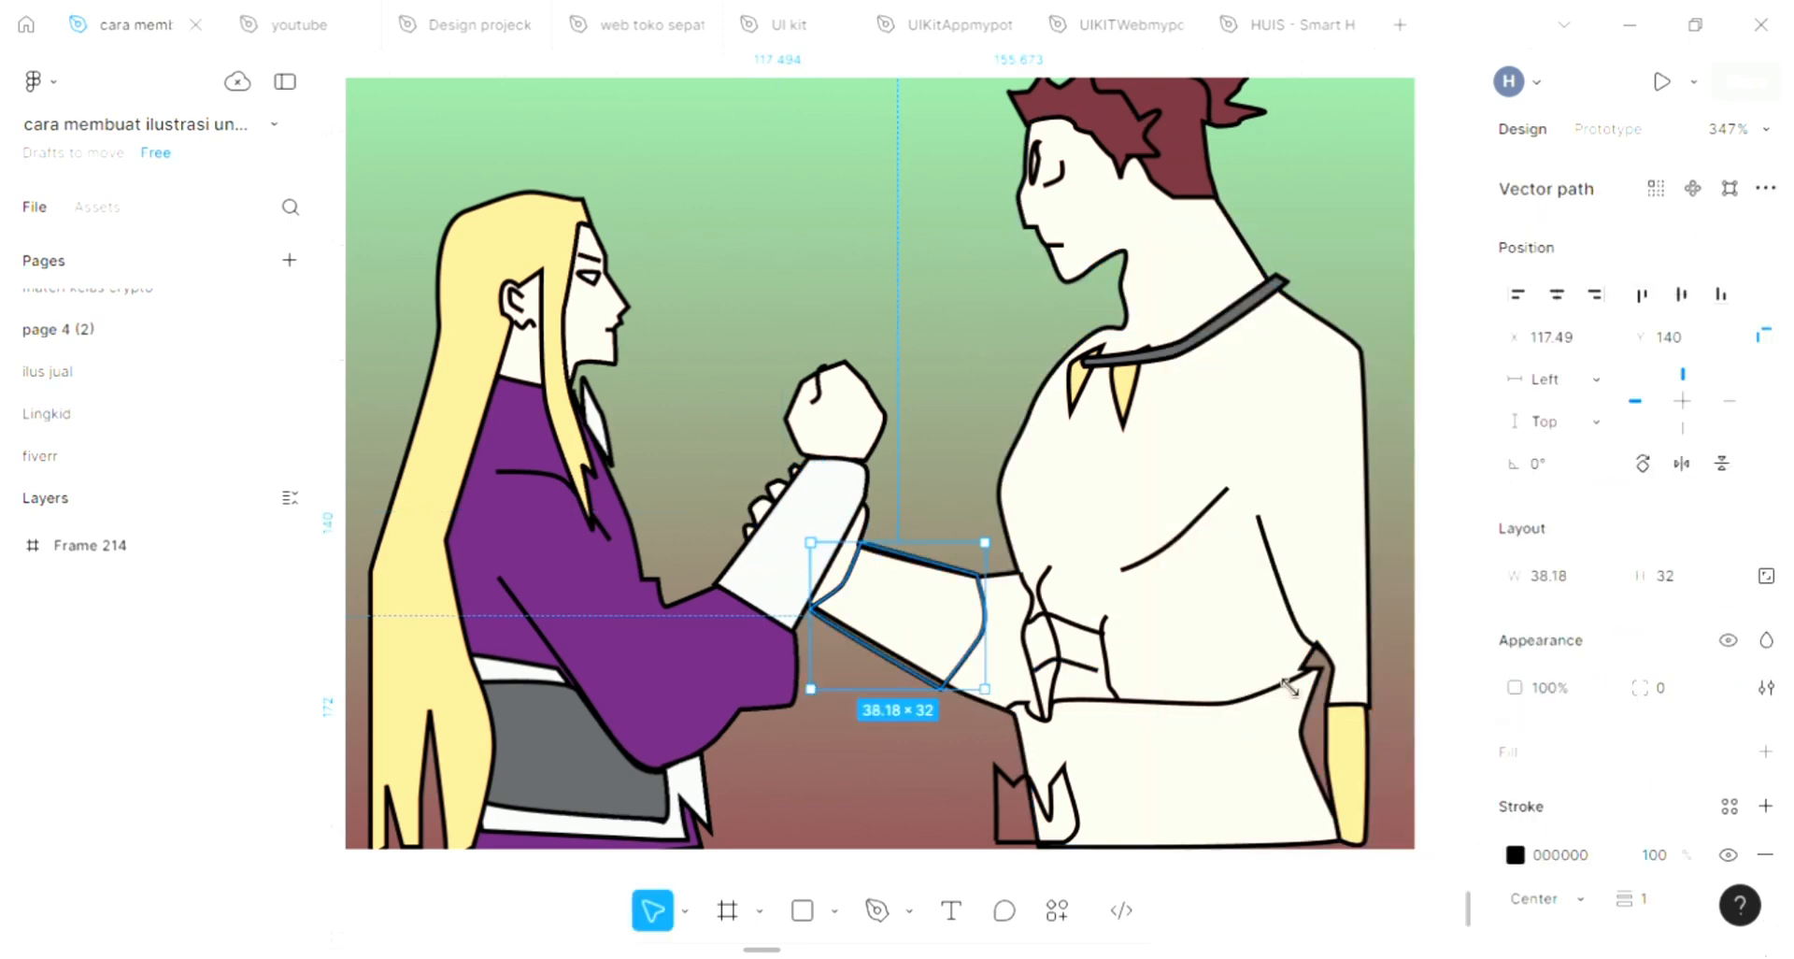
click(1765, 751)
click(1516, 801)
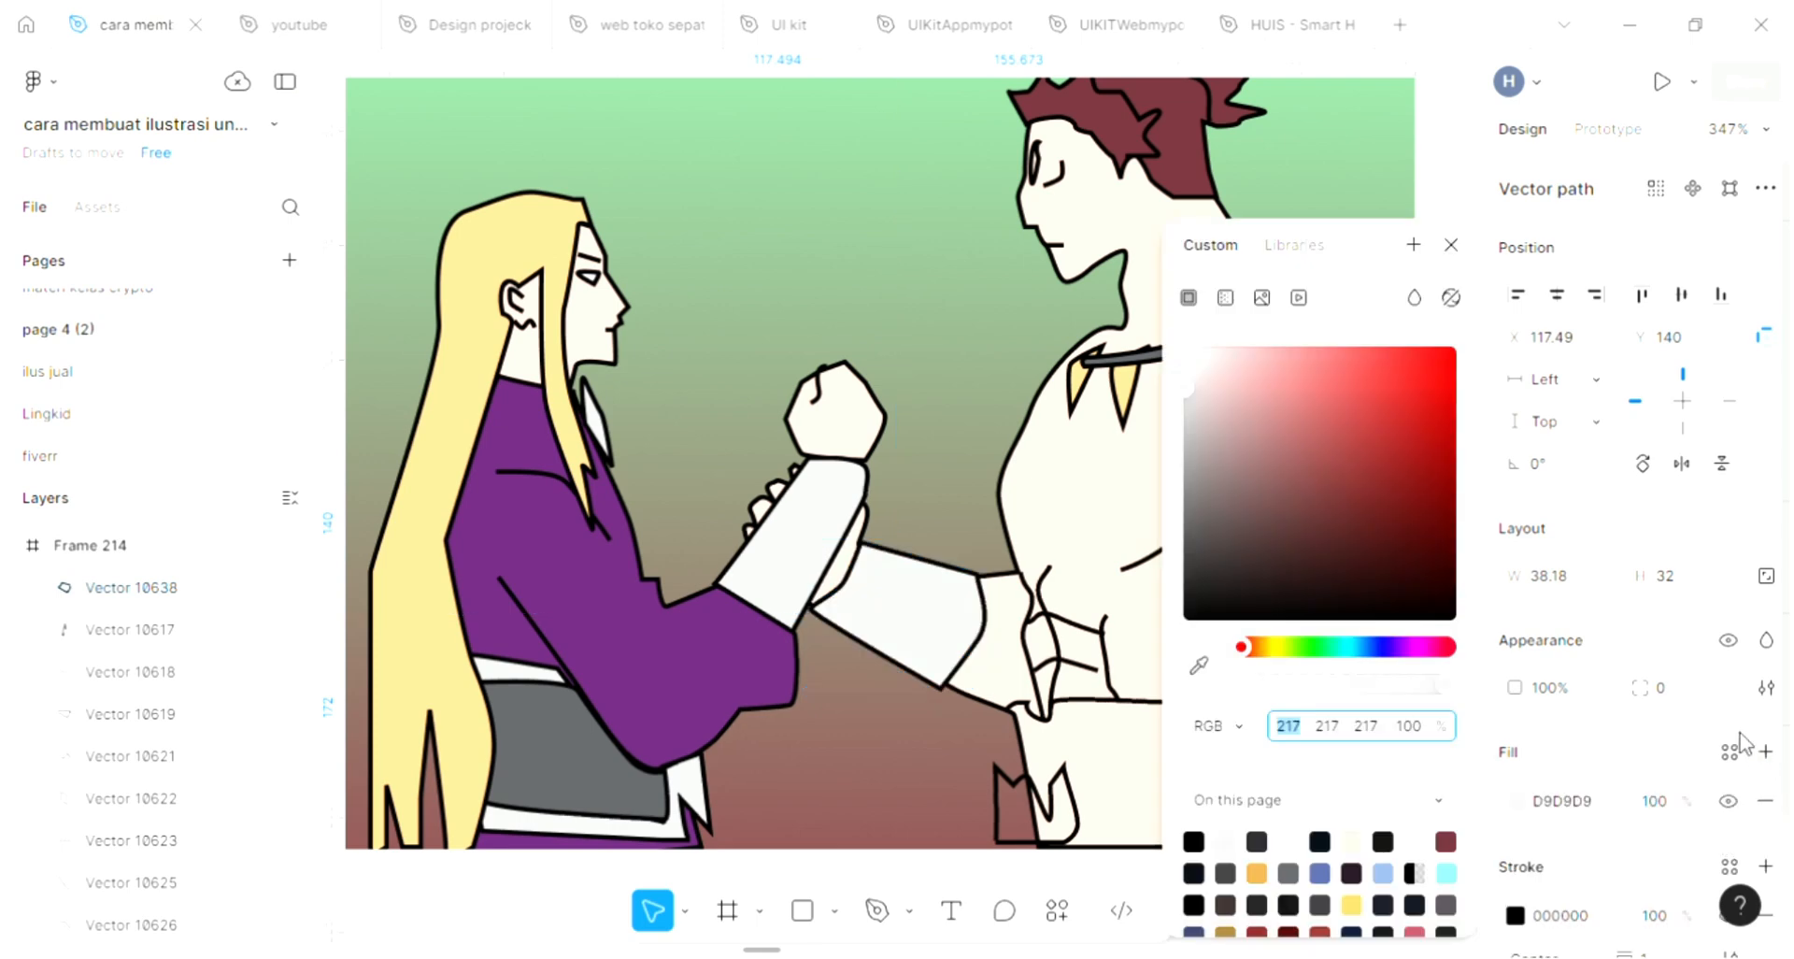
click(1198, 665)
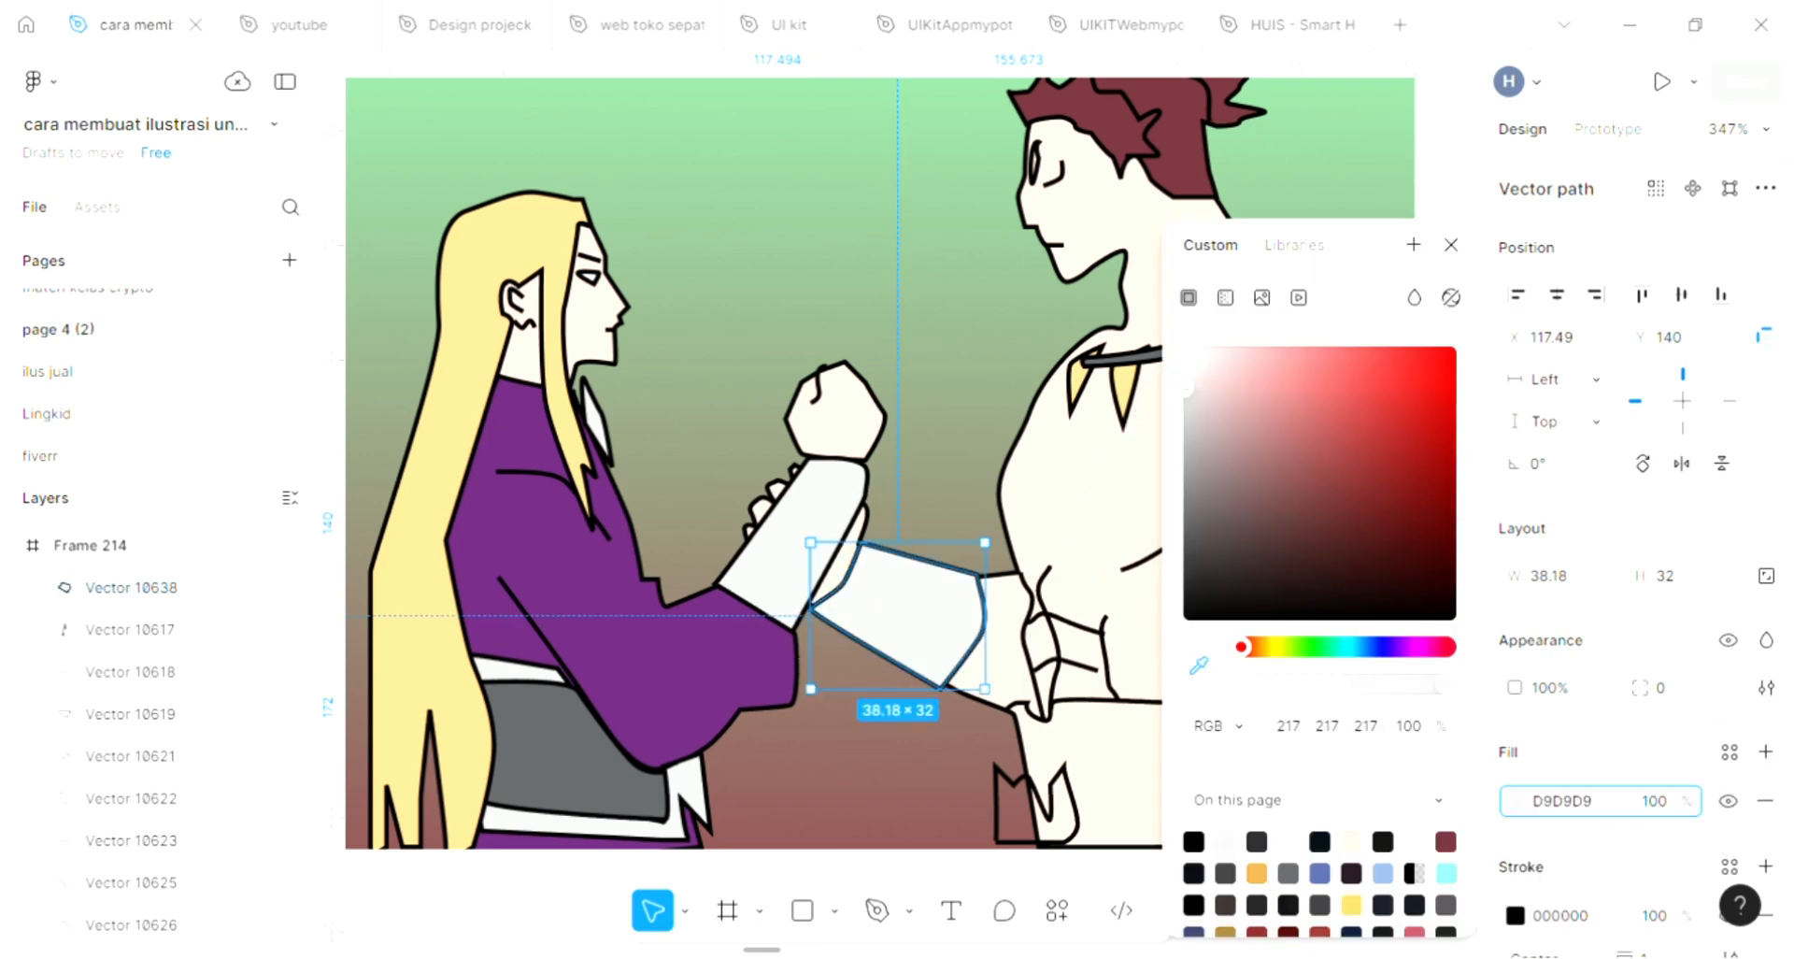
click(1124, 386)
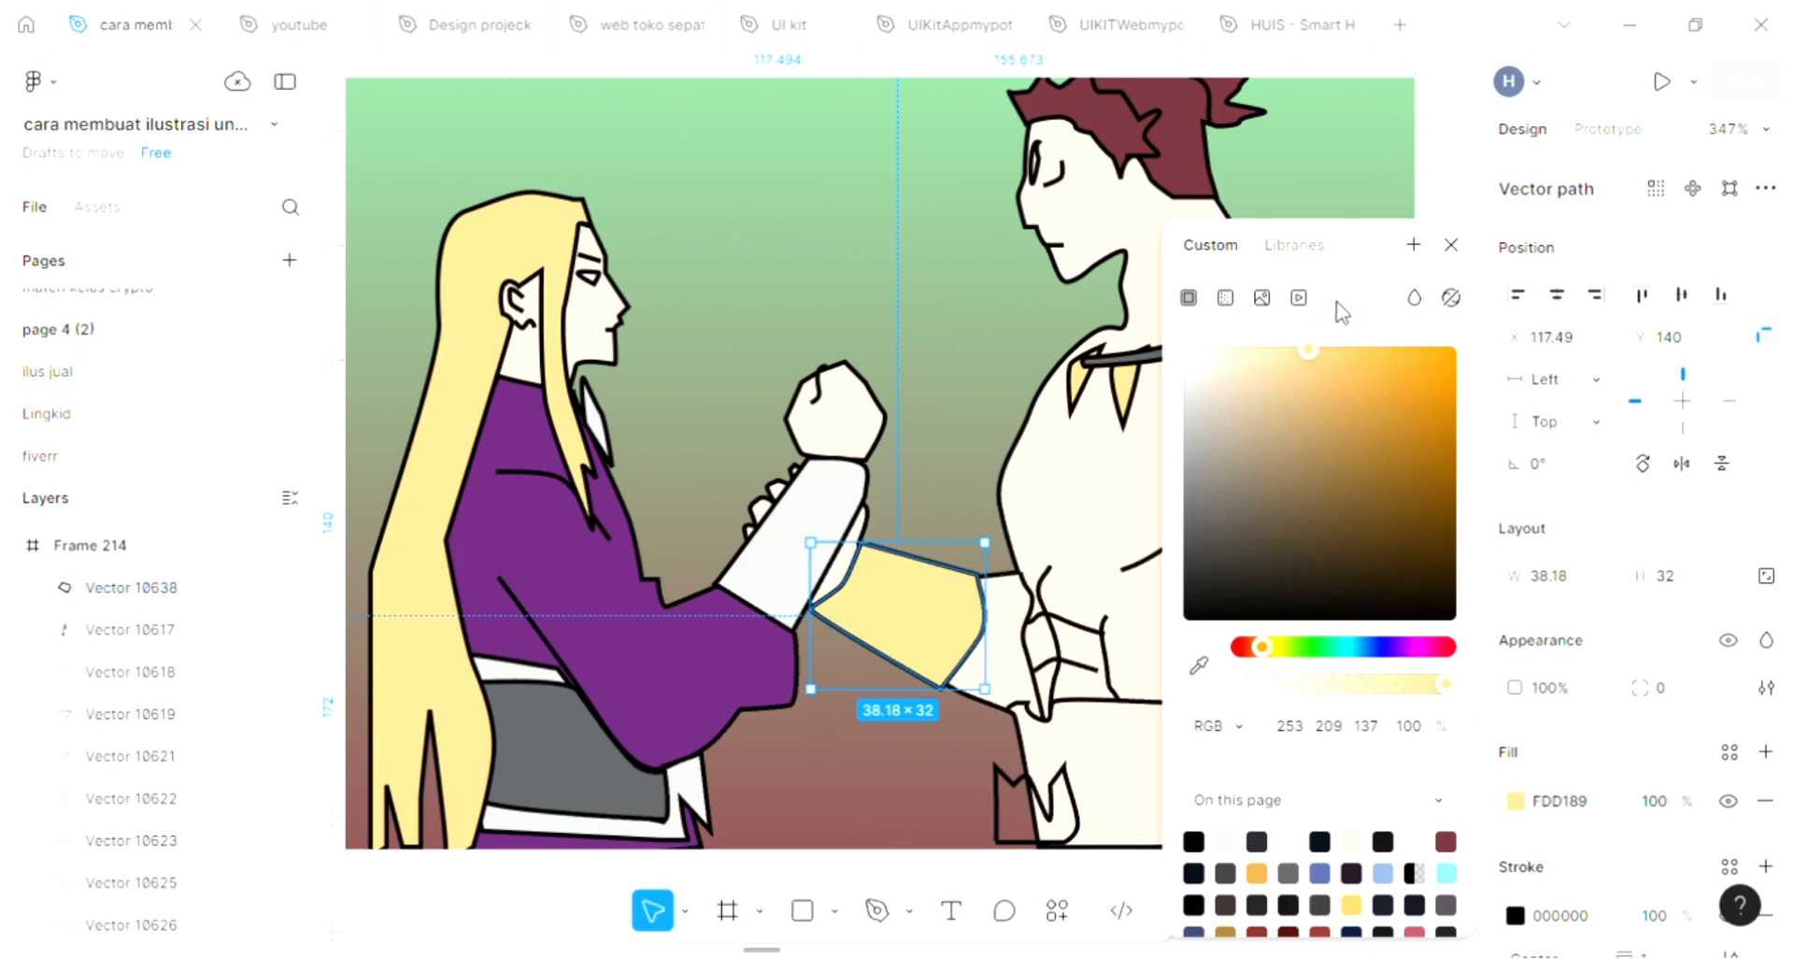
click(1453, 244)
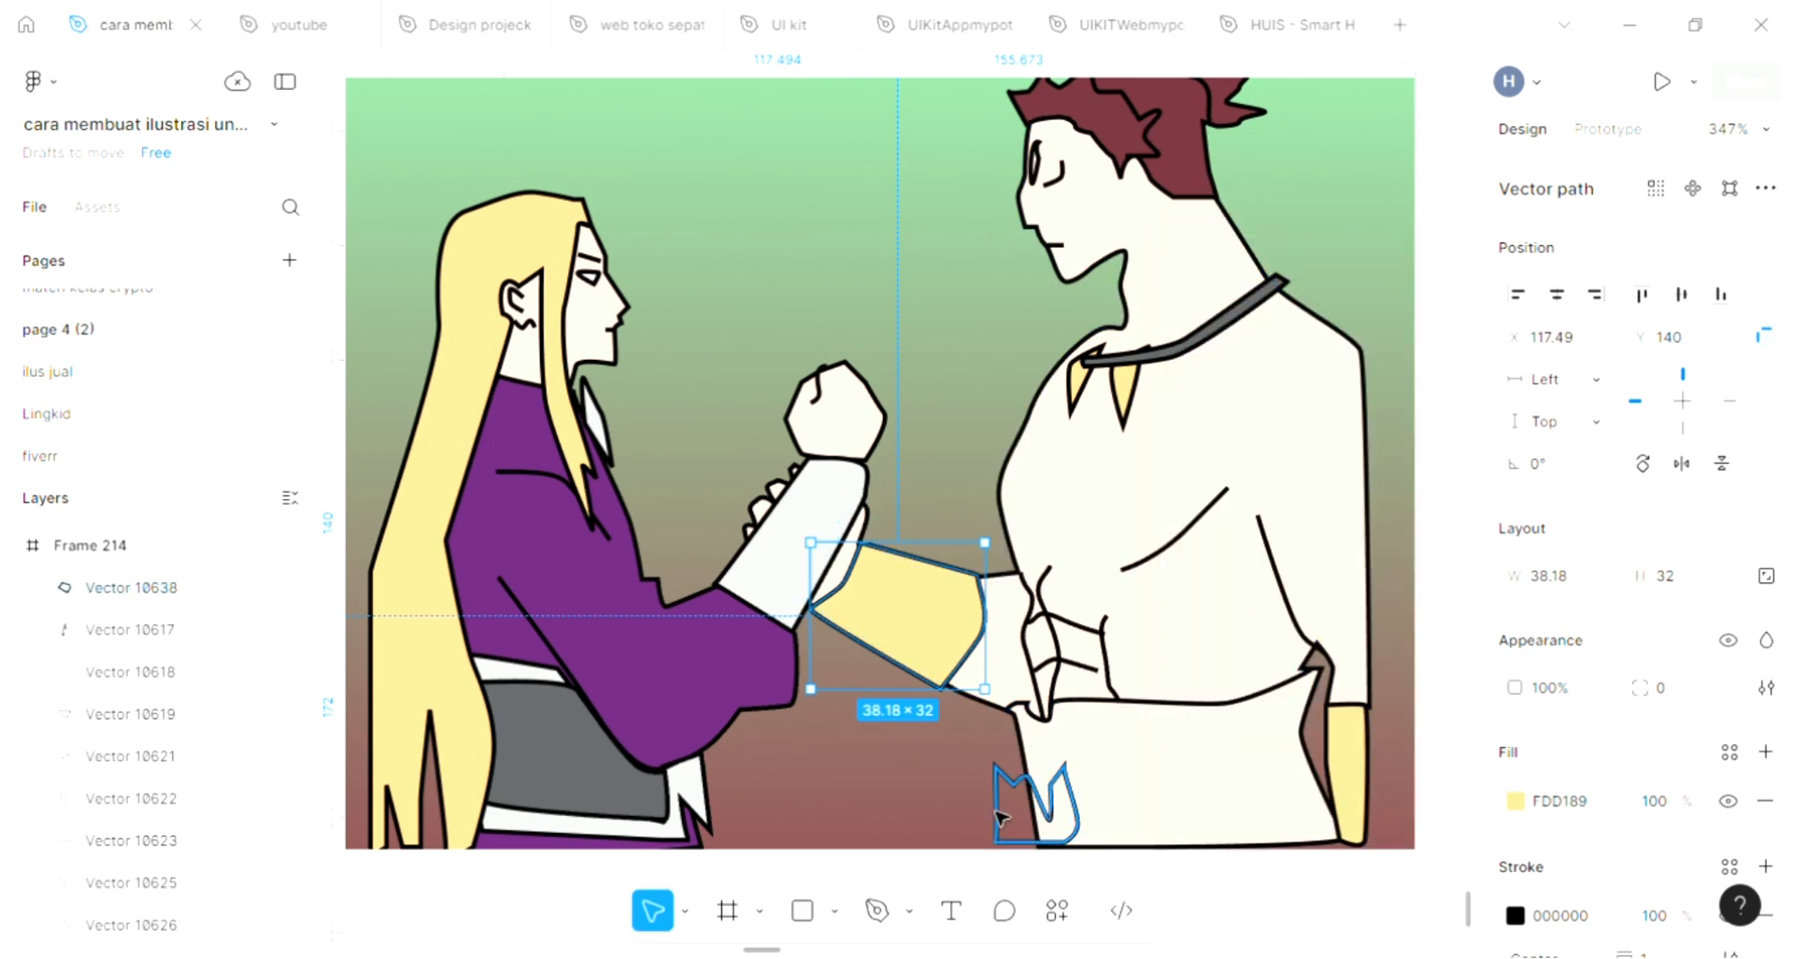
Fill the jagged shape at the front of the spiky-haired figure's hip with yellow FDD189
click(1042, 831)
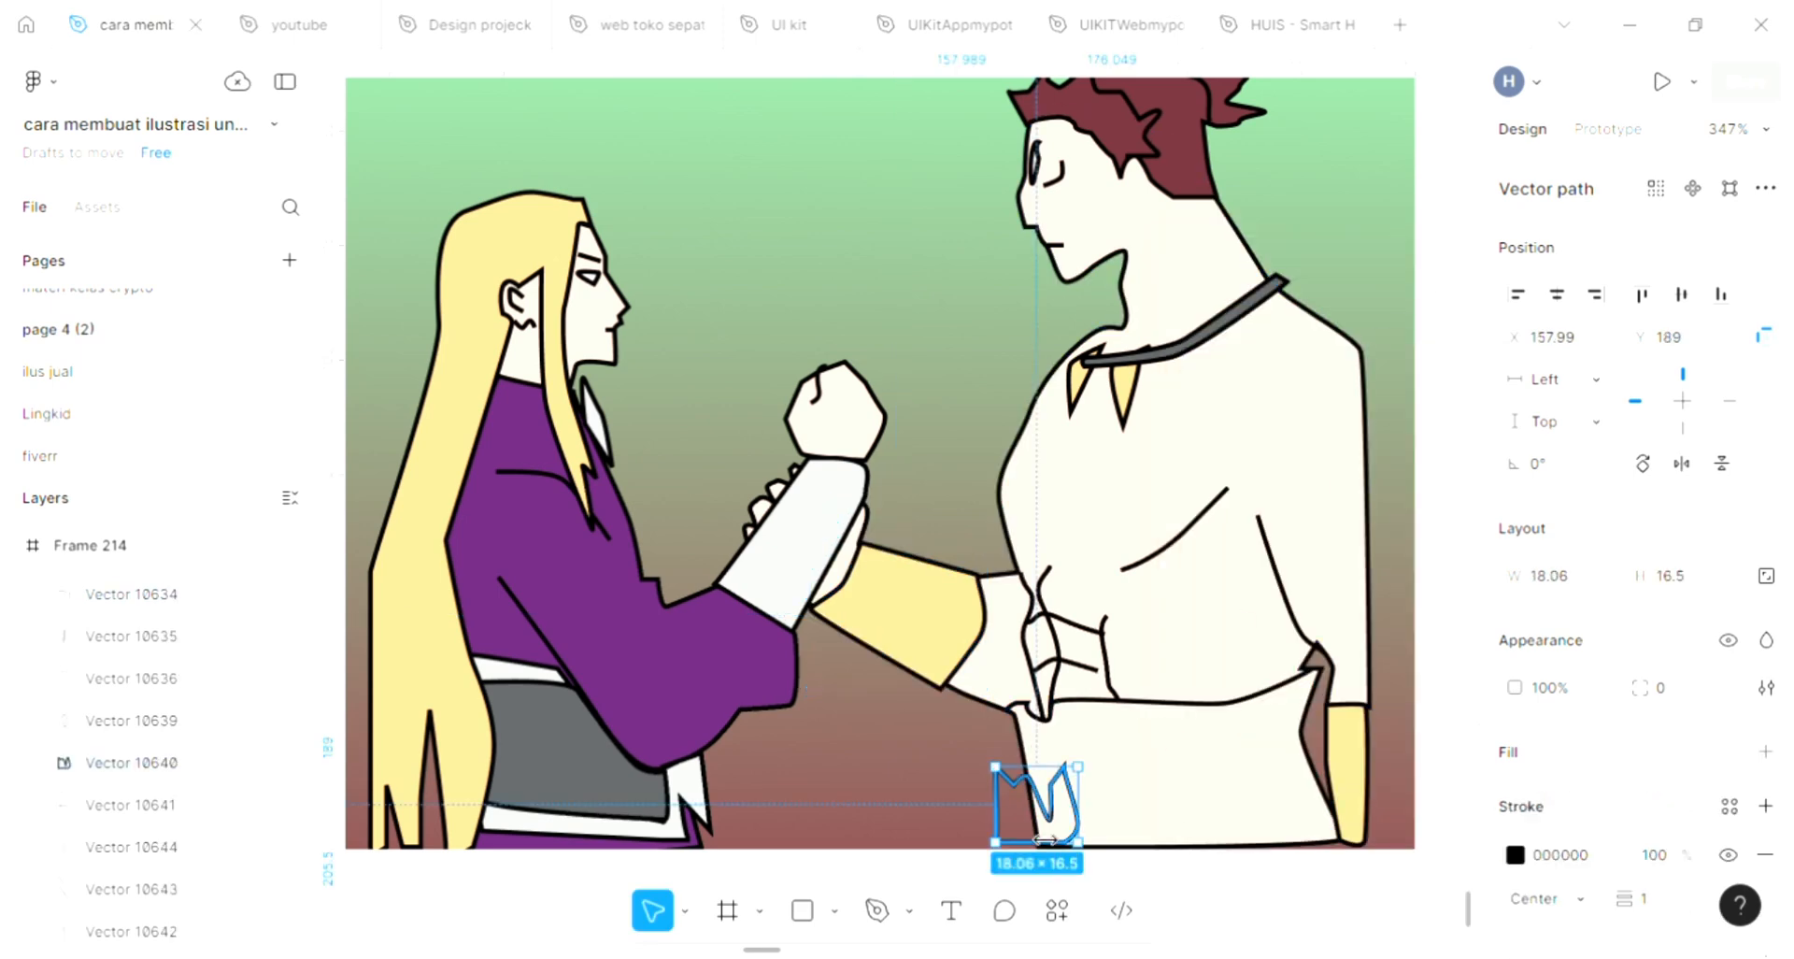
click(1766, 752)
click(1198, 665)
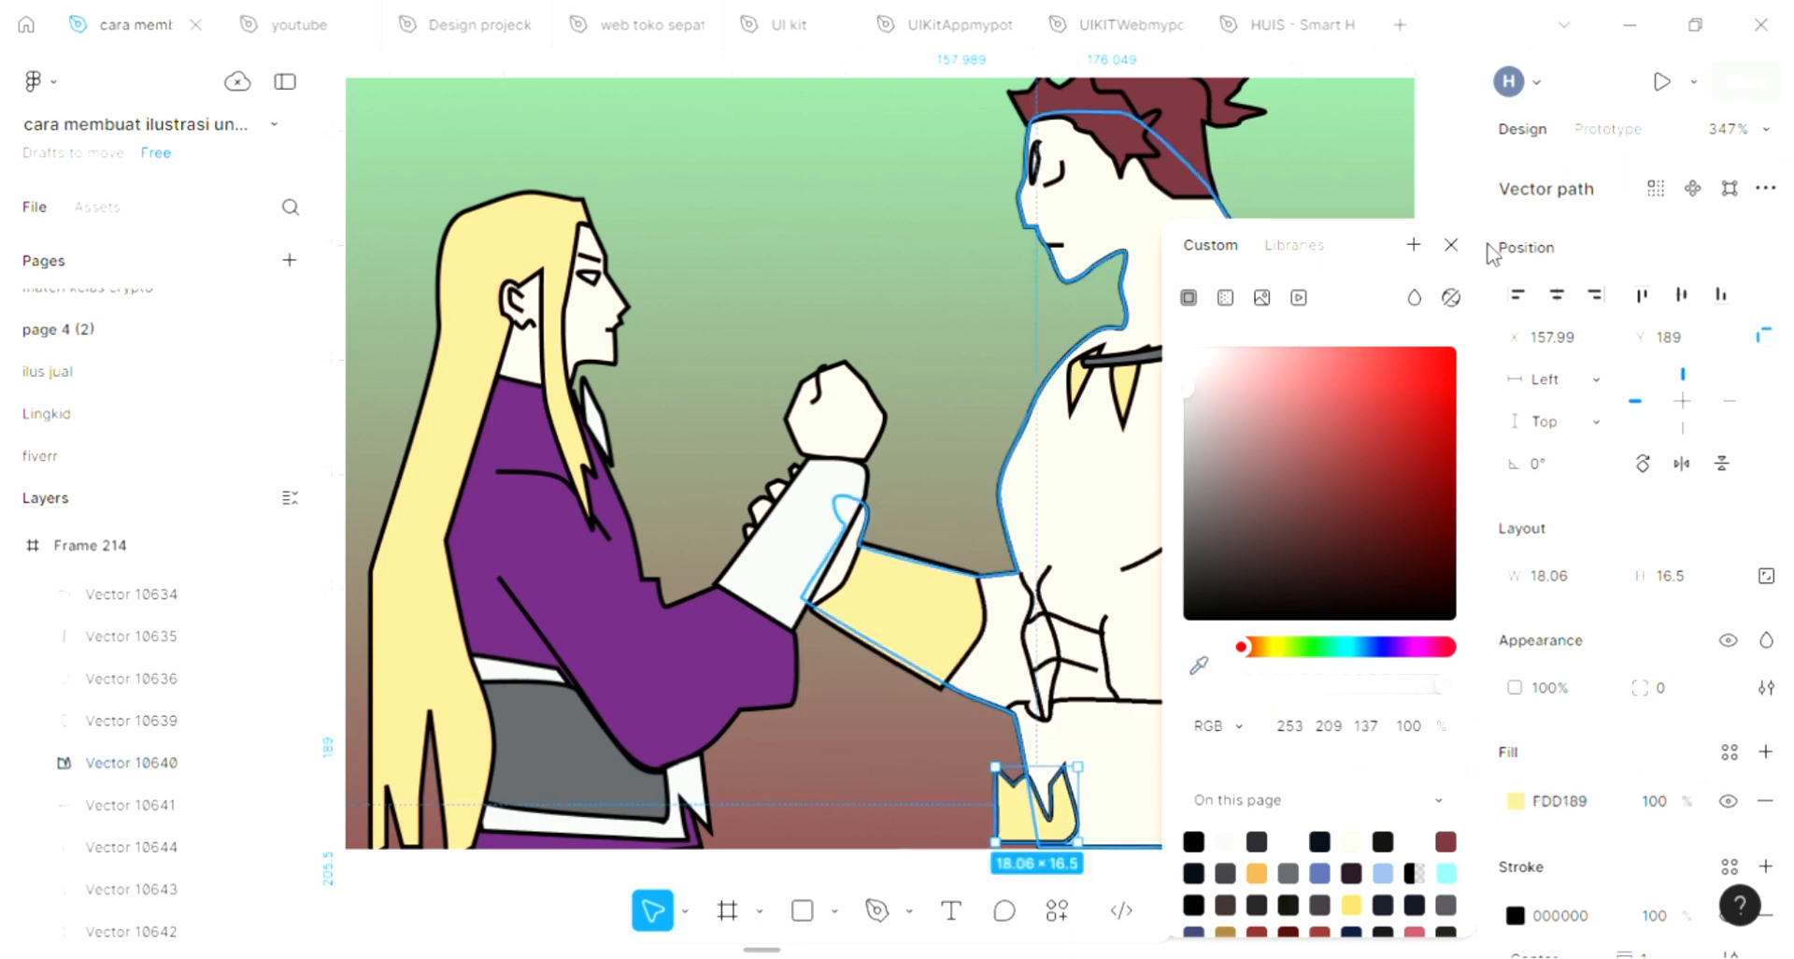
click(1451, 245)
scroll(1309, 497, down, 1)
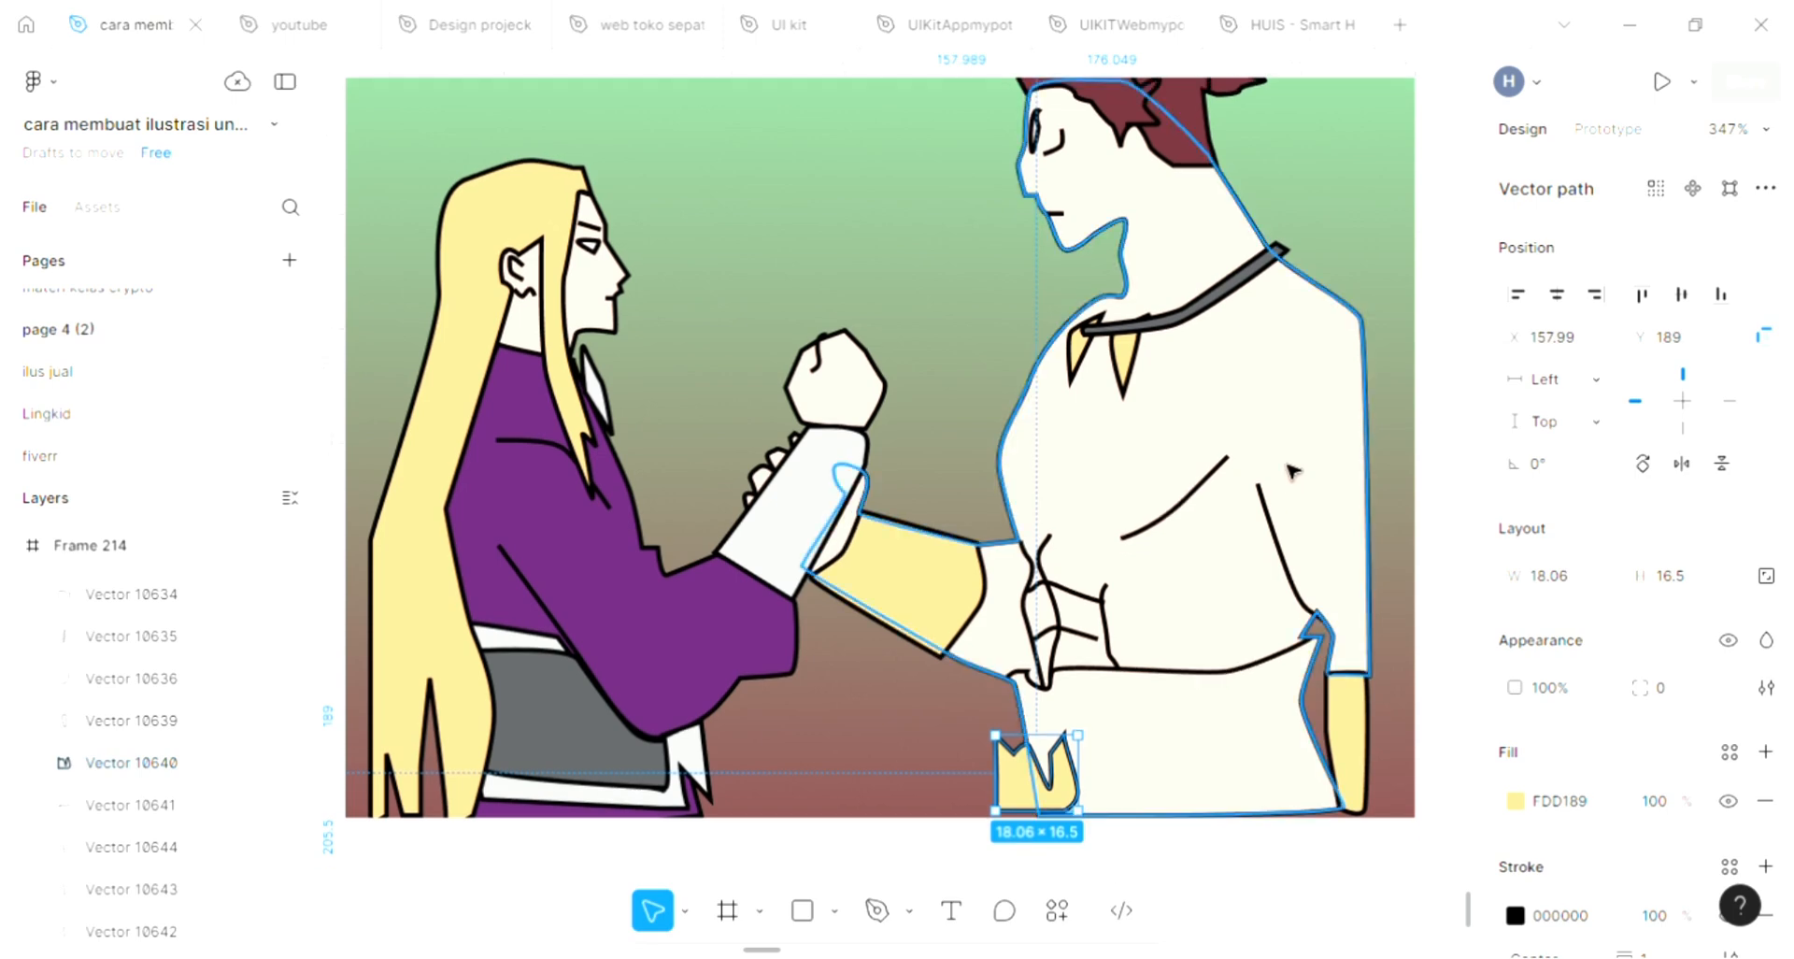
click(968, 298)
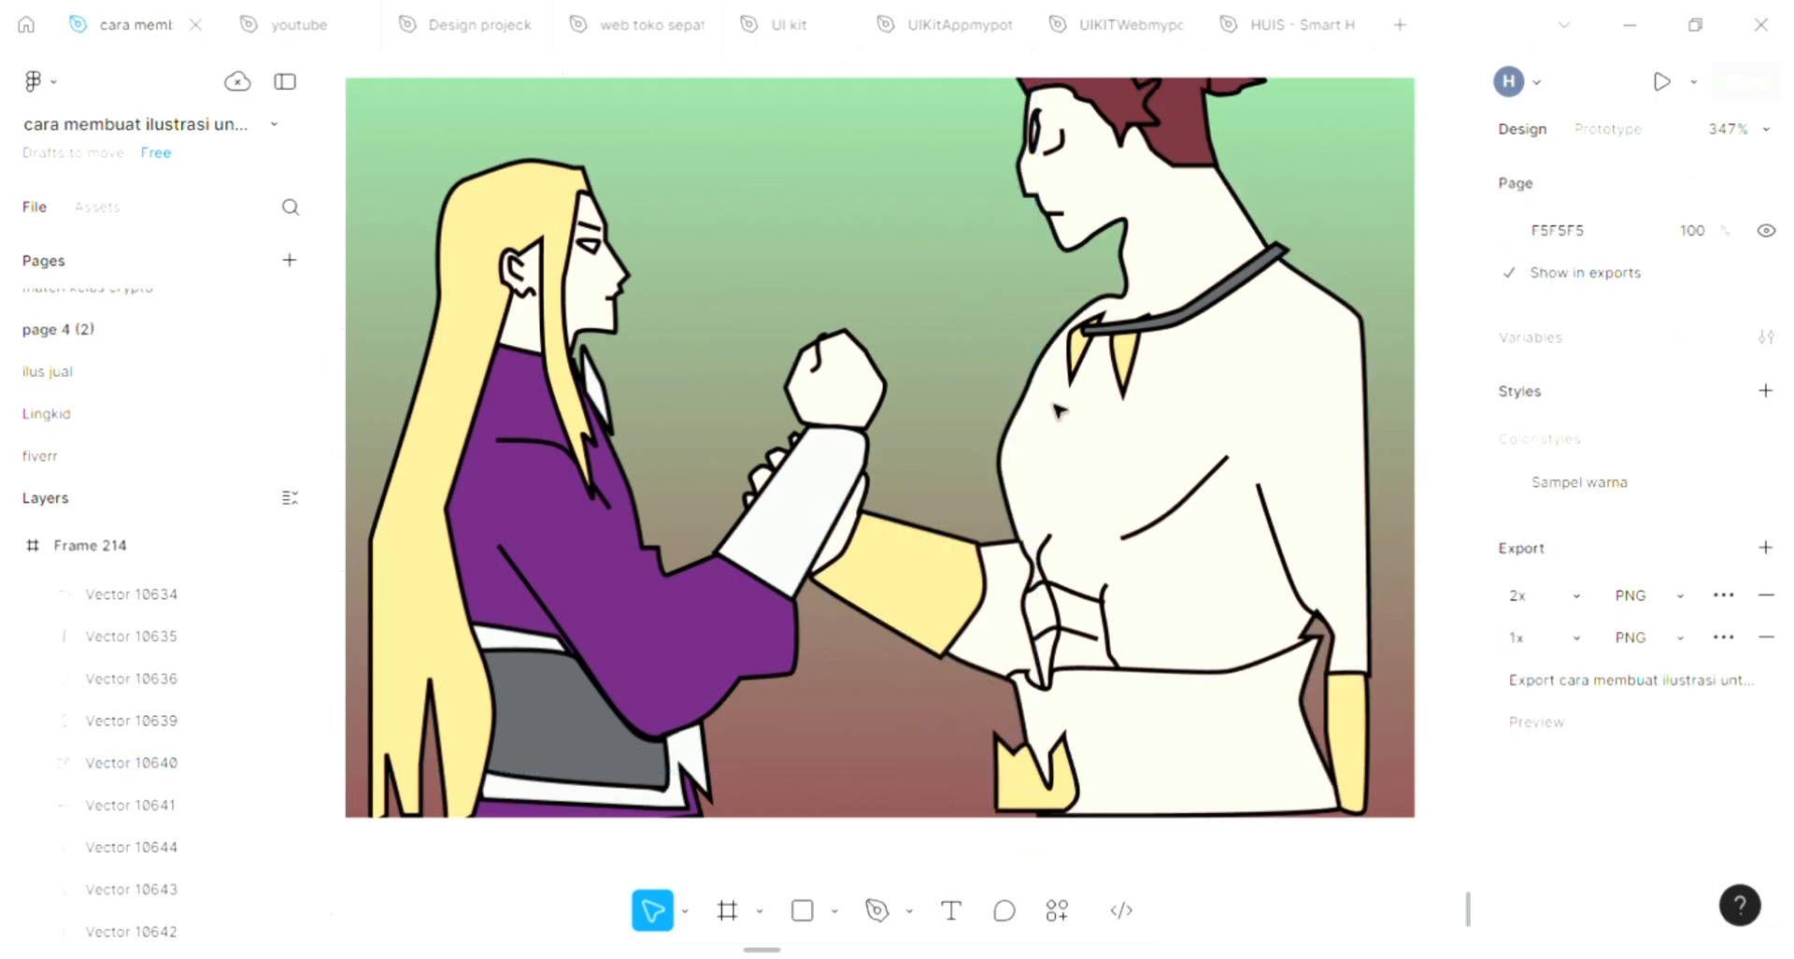
click(1246, 671)
click(1243, 669)
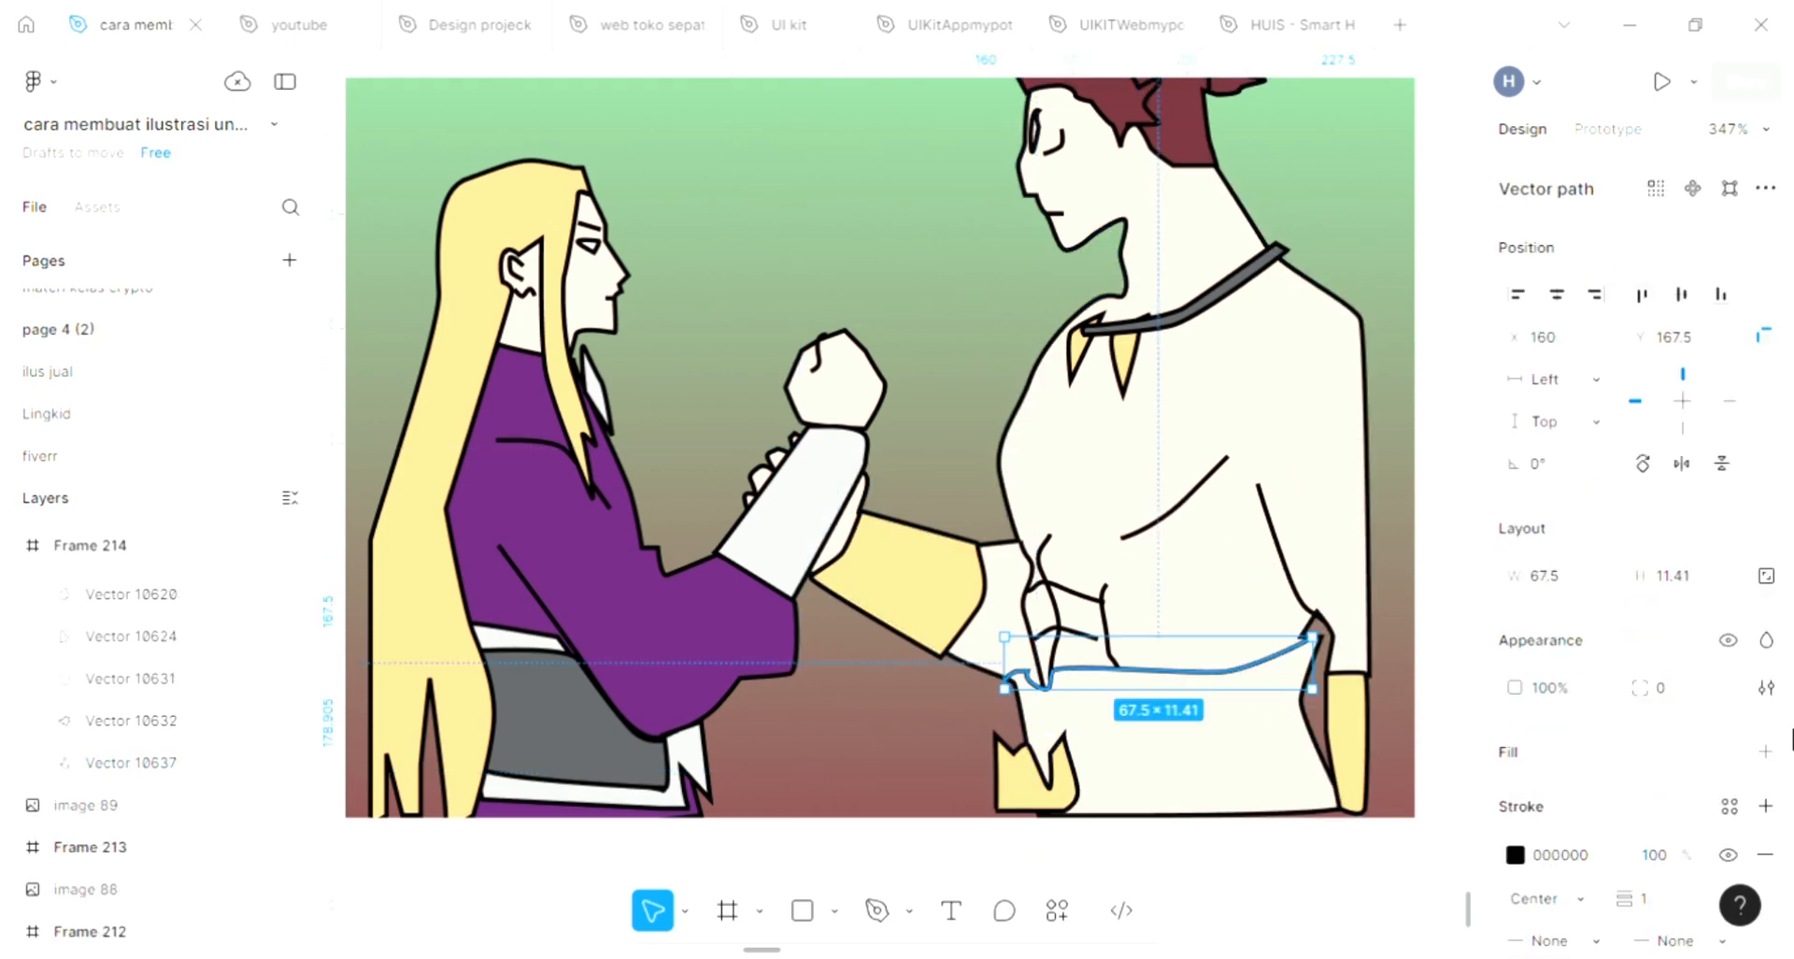
click(1325, 802)
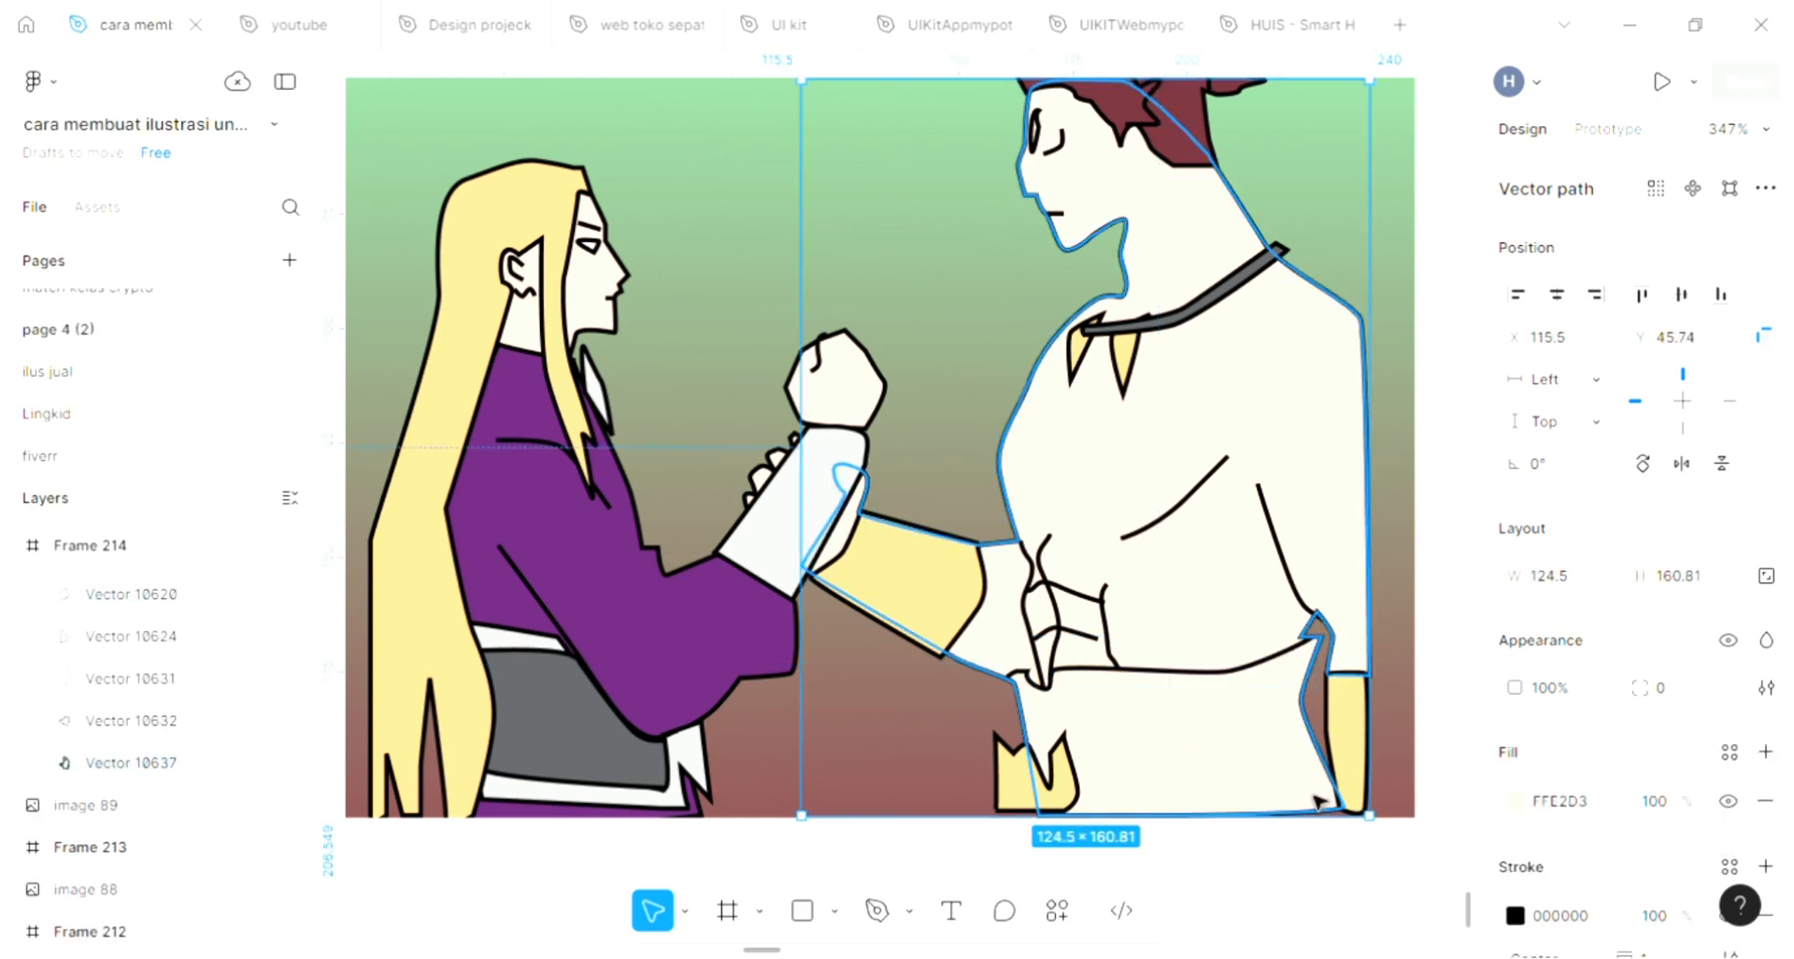
click(1124, 860)
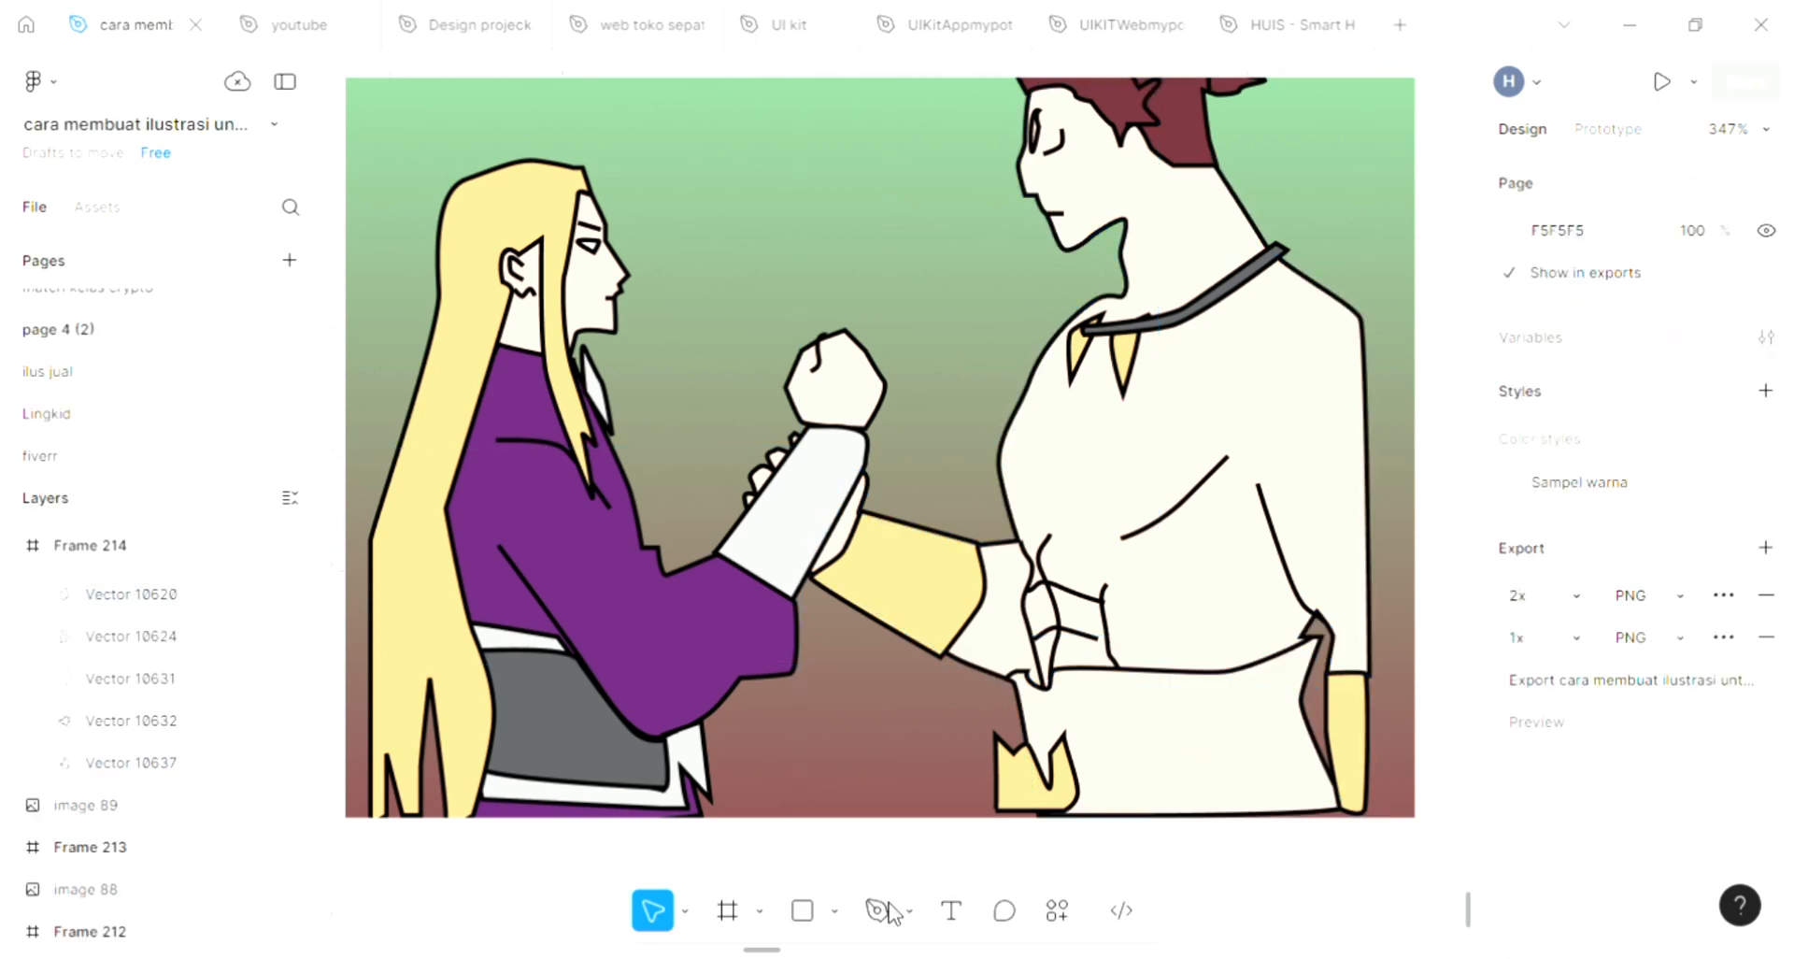
Trace the spiky-haired figure's waistline with the Pen tool, from the notch behind the hip to the front of the waist
click(876, 910)
scroll(1326, 645, up, 4)
click(1317, 637)
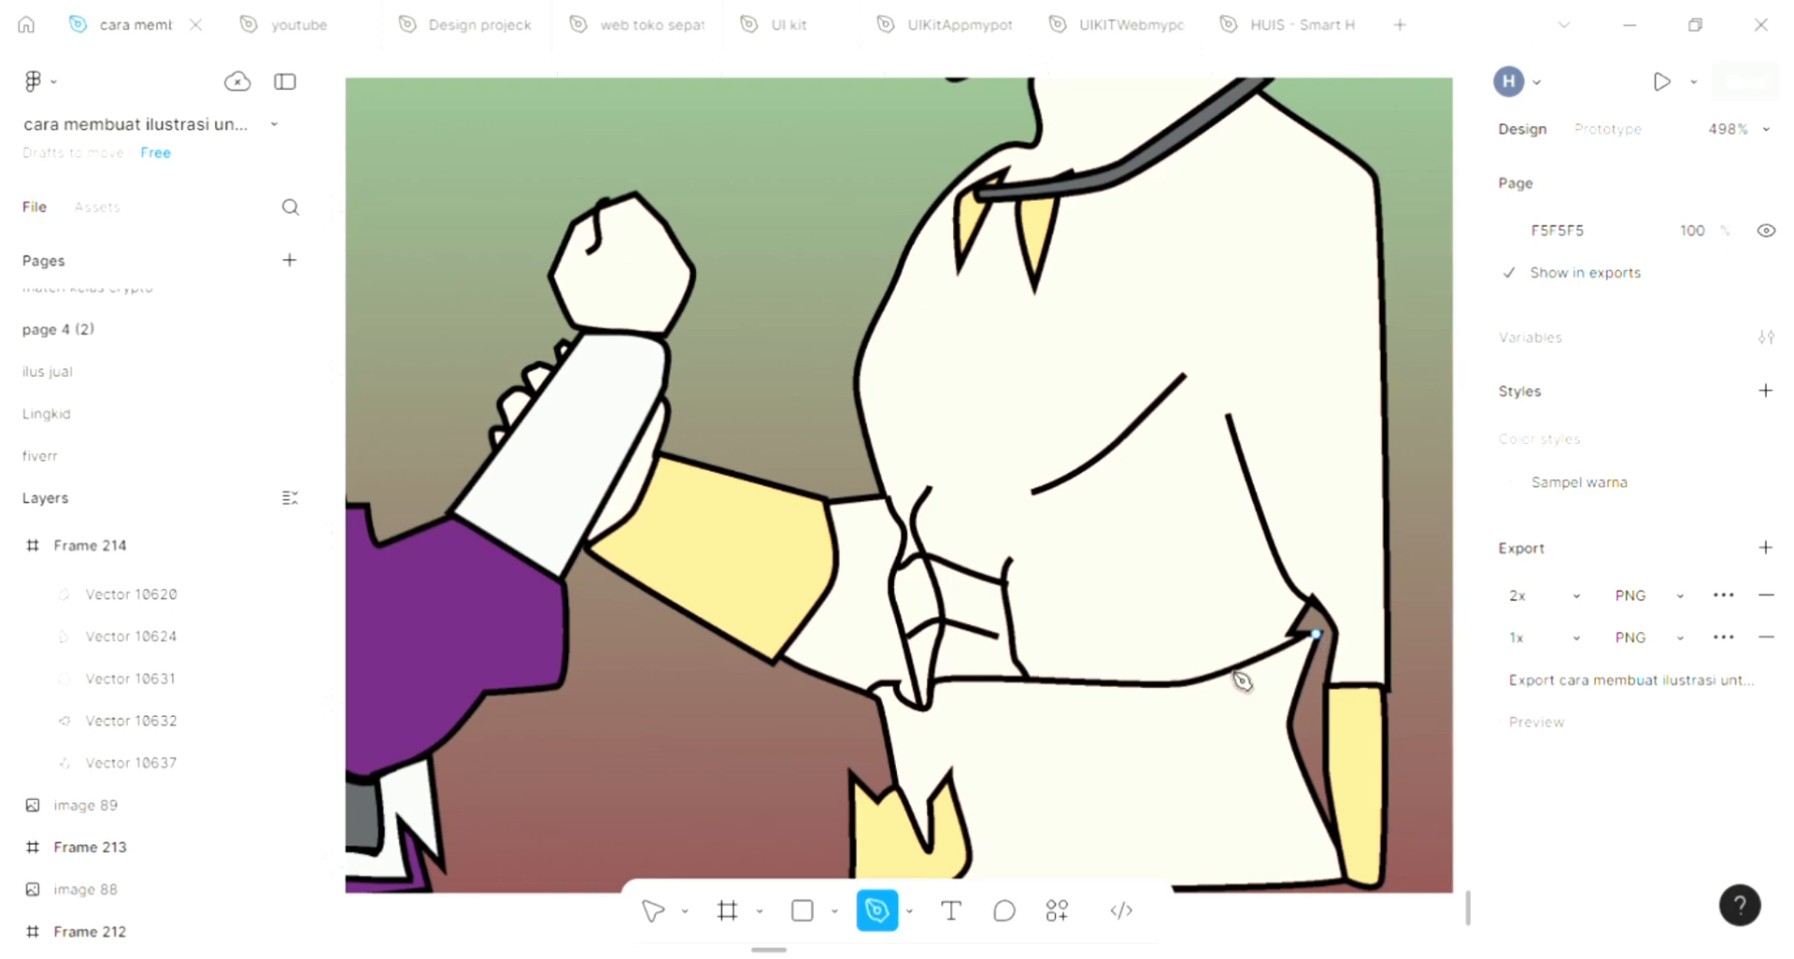
click(1096, 677)
click(932, 678)
drag(921, 706, 907, 702)
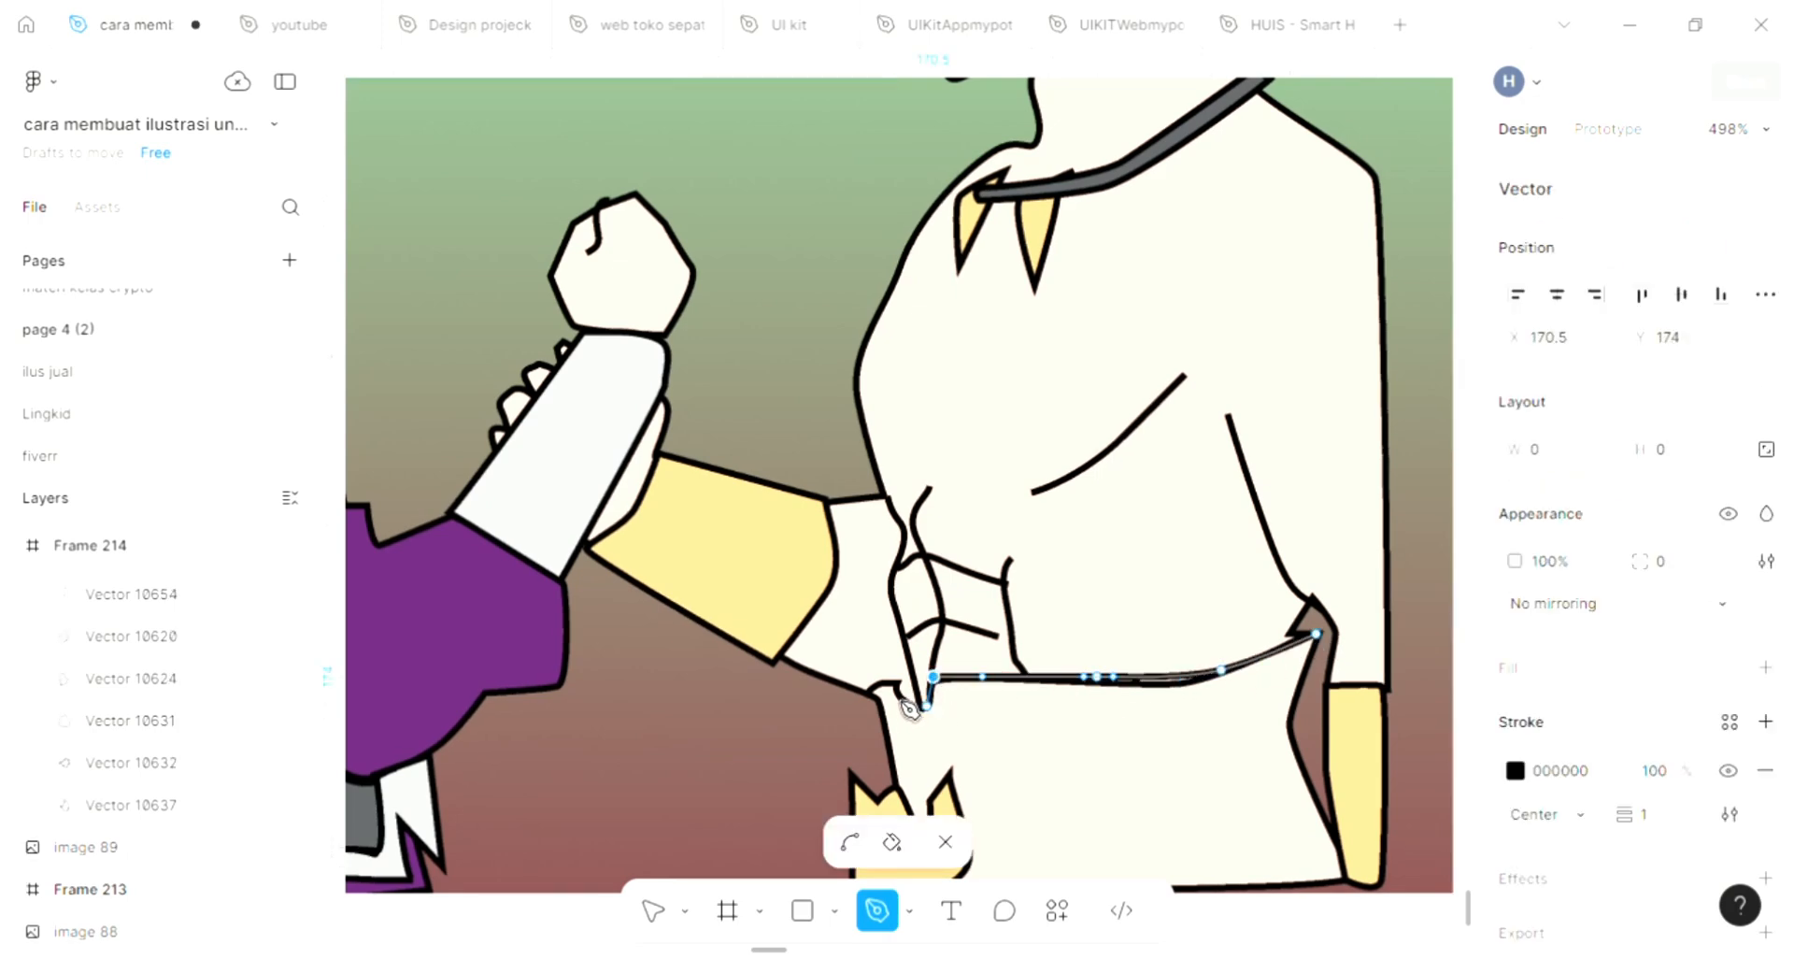
click(891, 687)
Complete the closed trouser outline on the spiky-haired figure, following the jagged yellow hip shape, the lower hem and the back edge up to the notch
click(891, 786)
scroll(911, 794, down, 2)
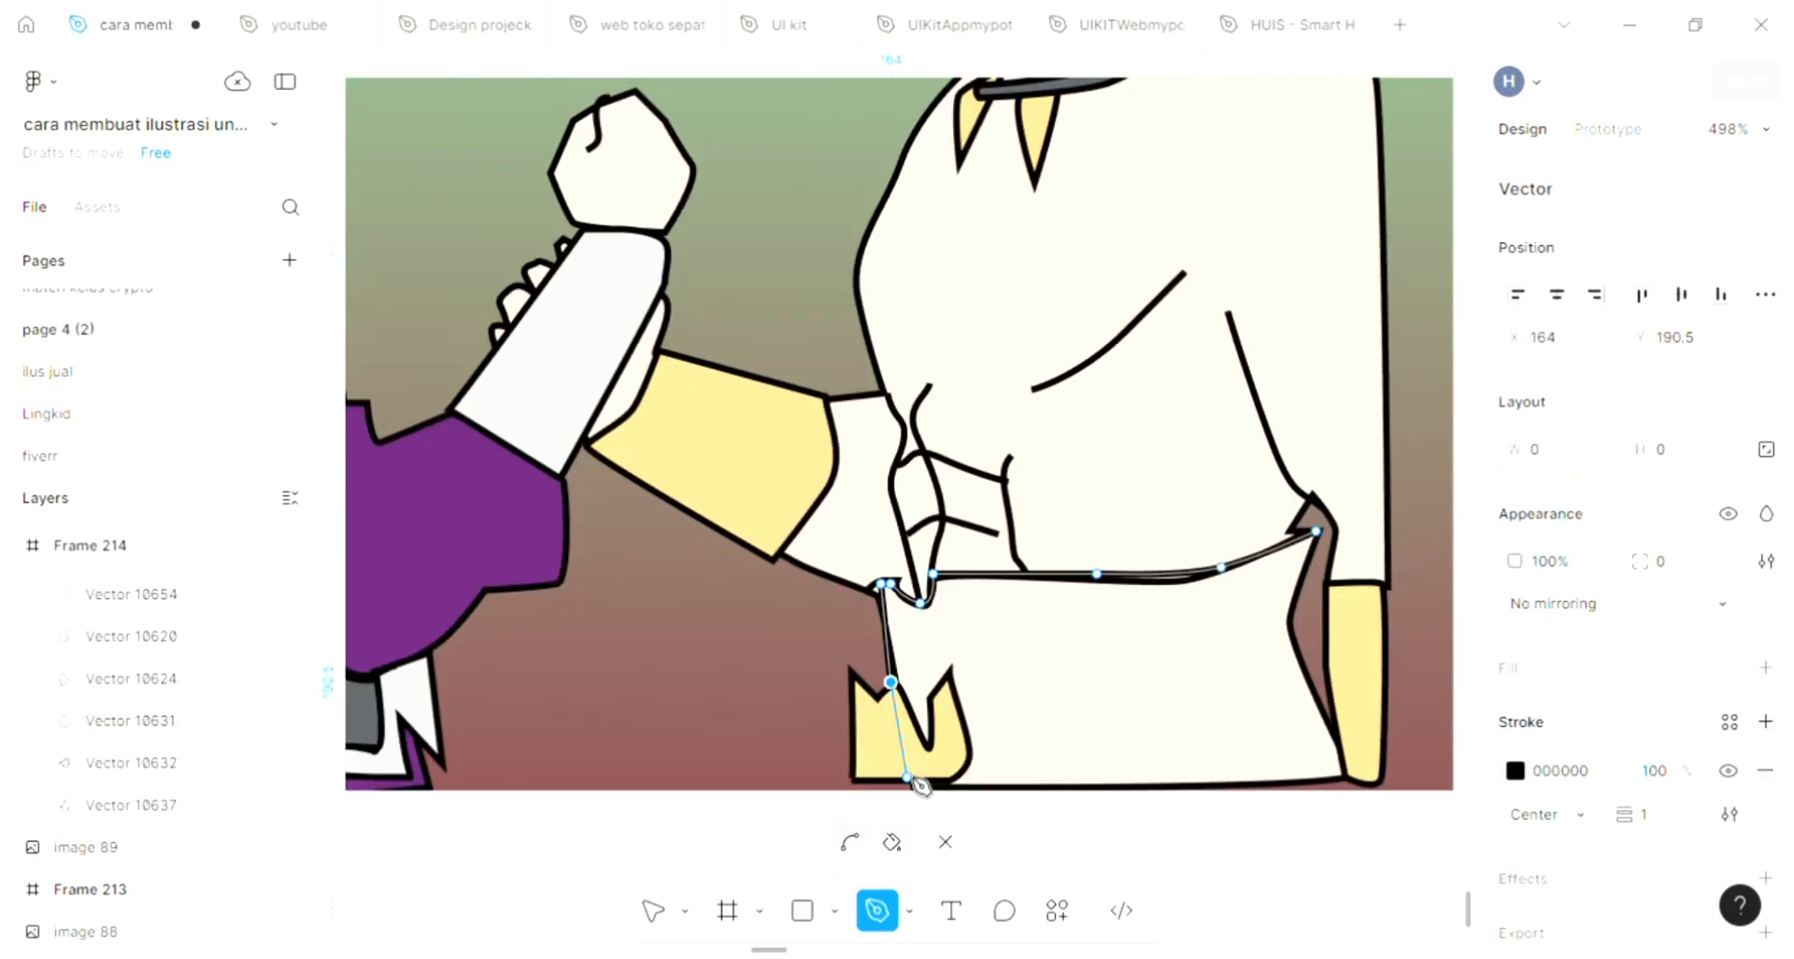
click(933, 740)
click(933, 699)
click(950, 666)
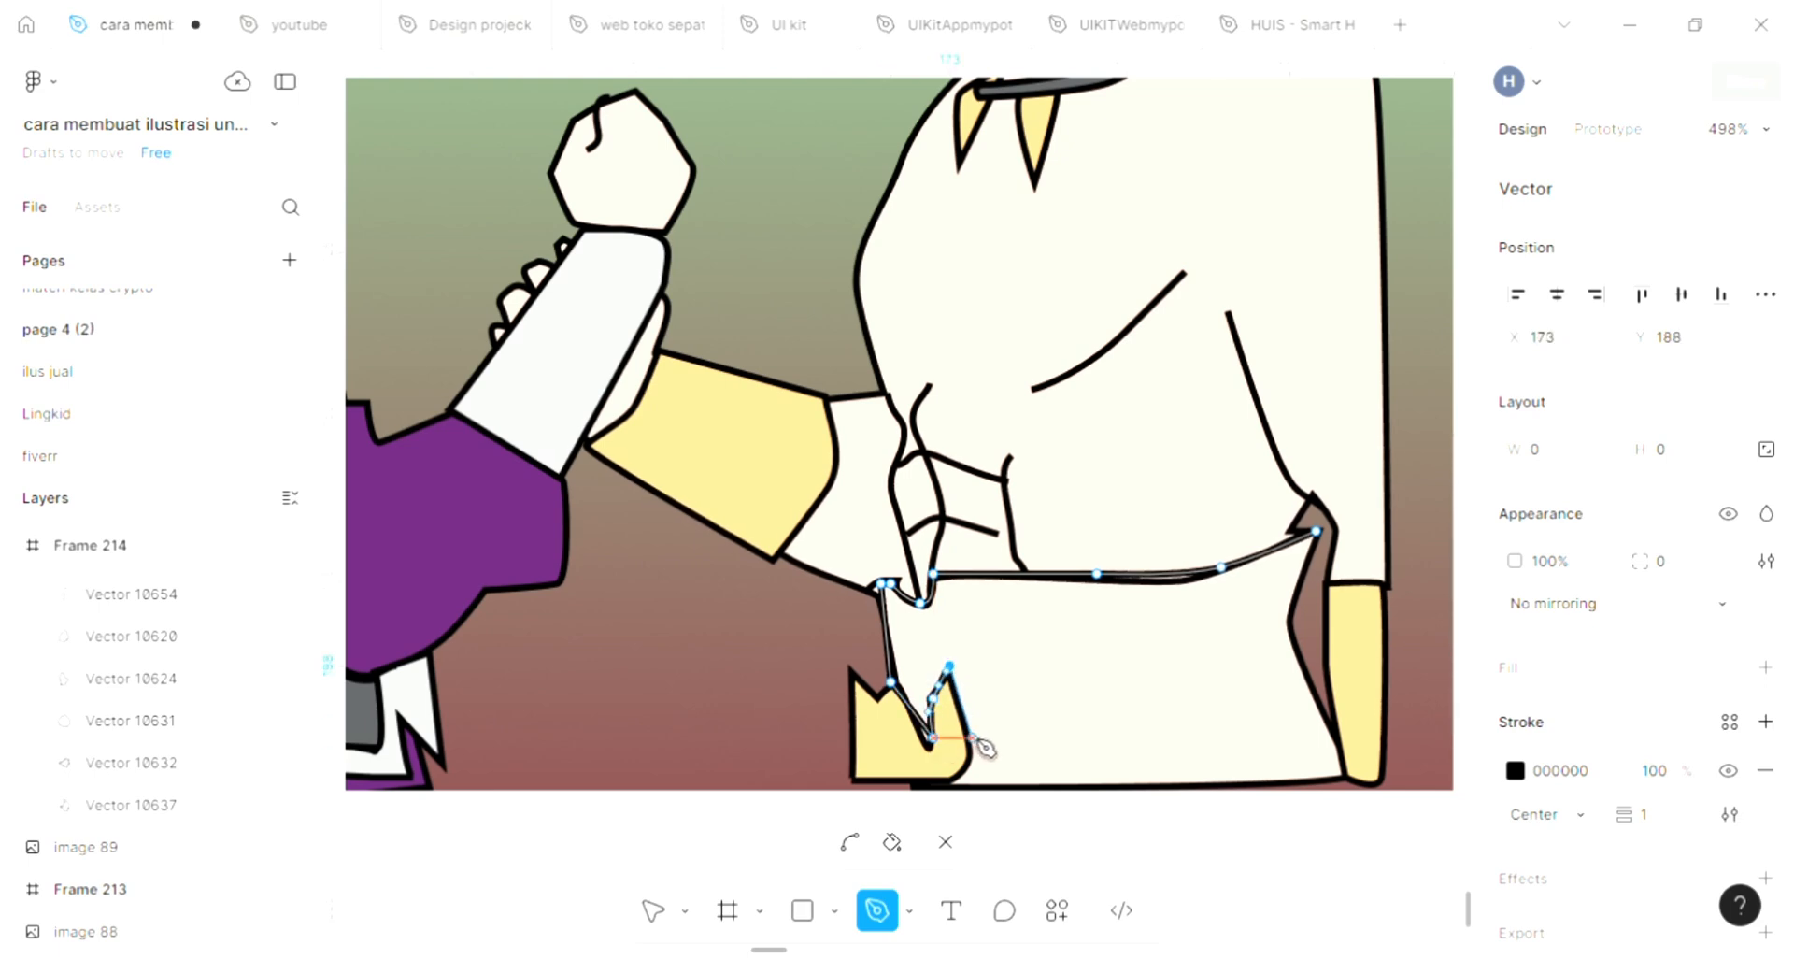
drag(972, 738, 975, 758)
click(958, 782)
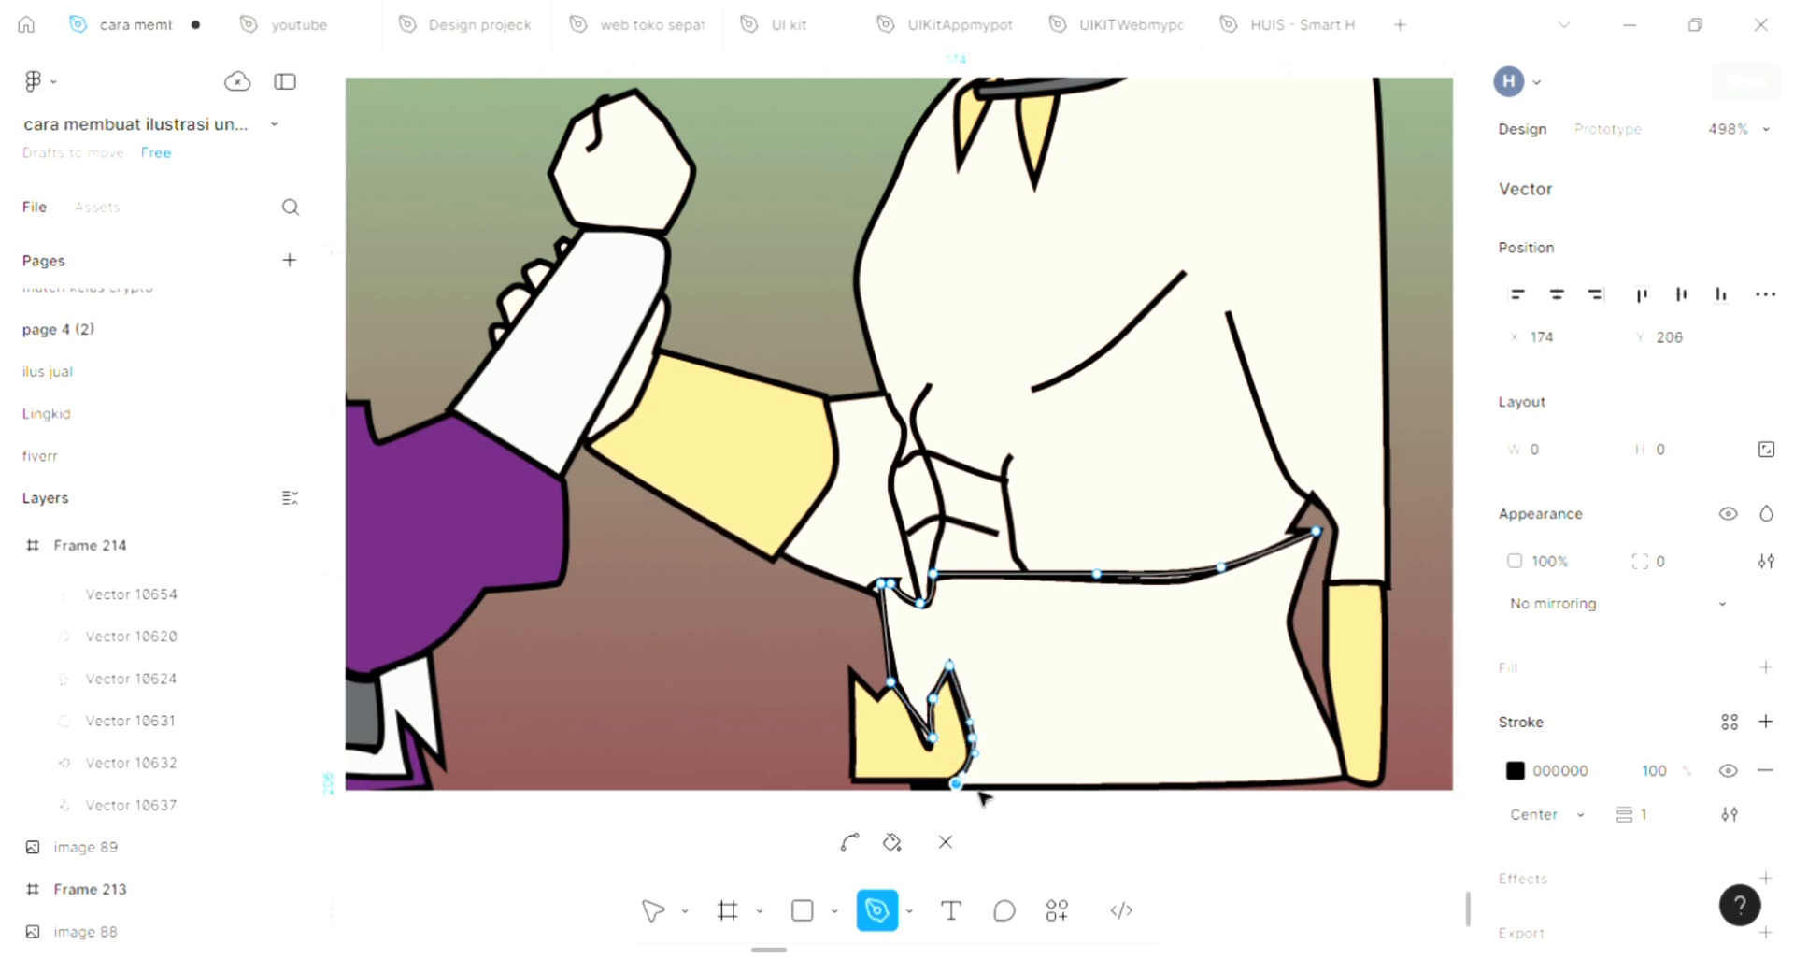
click(1342, 783)
click(1290, 636)
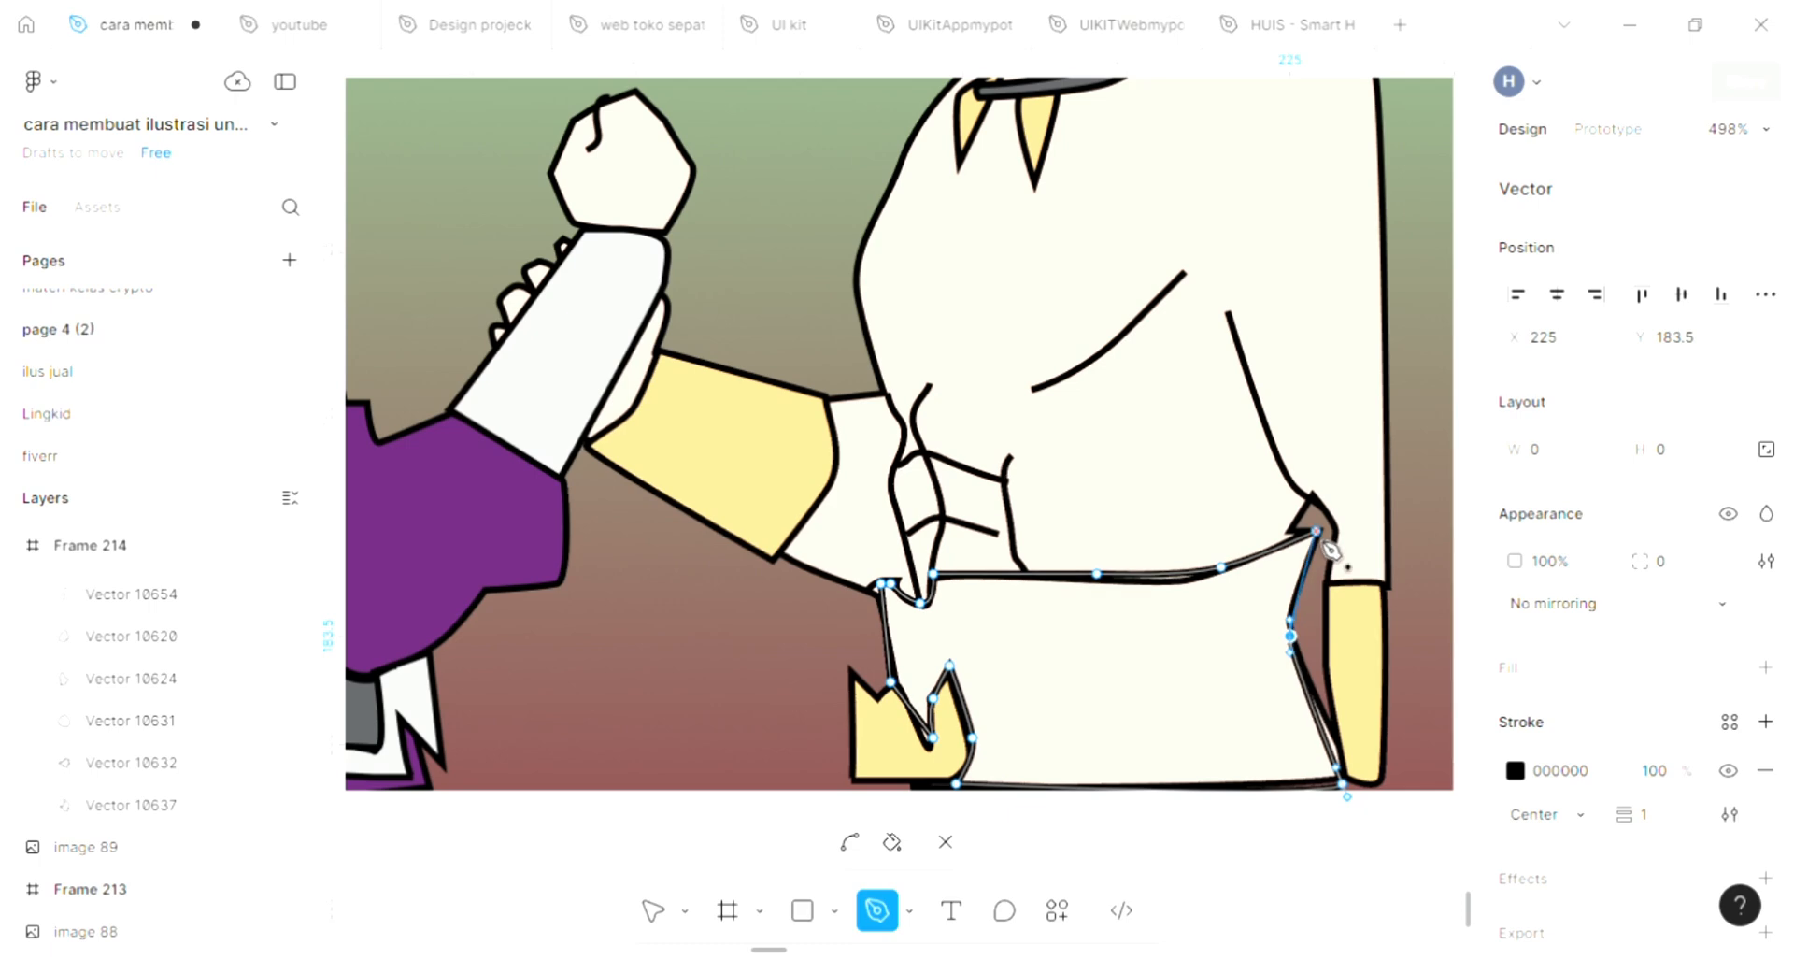
click(1316, 531)
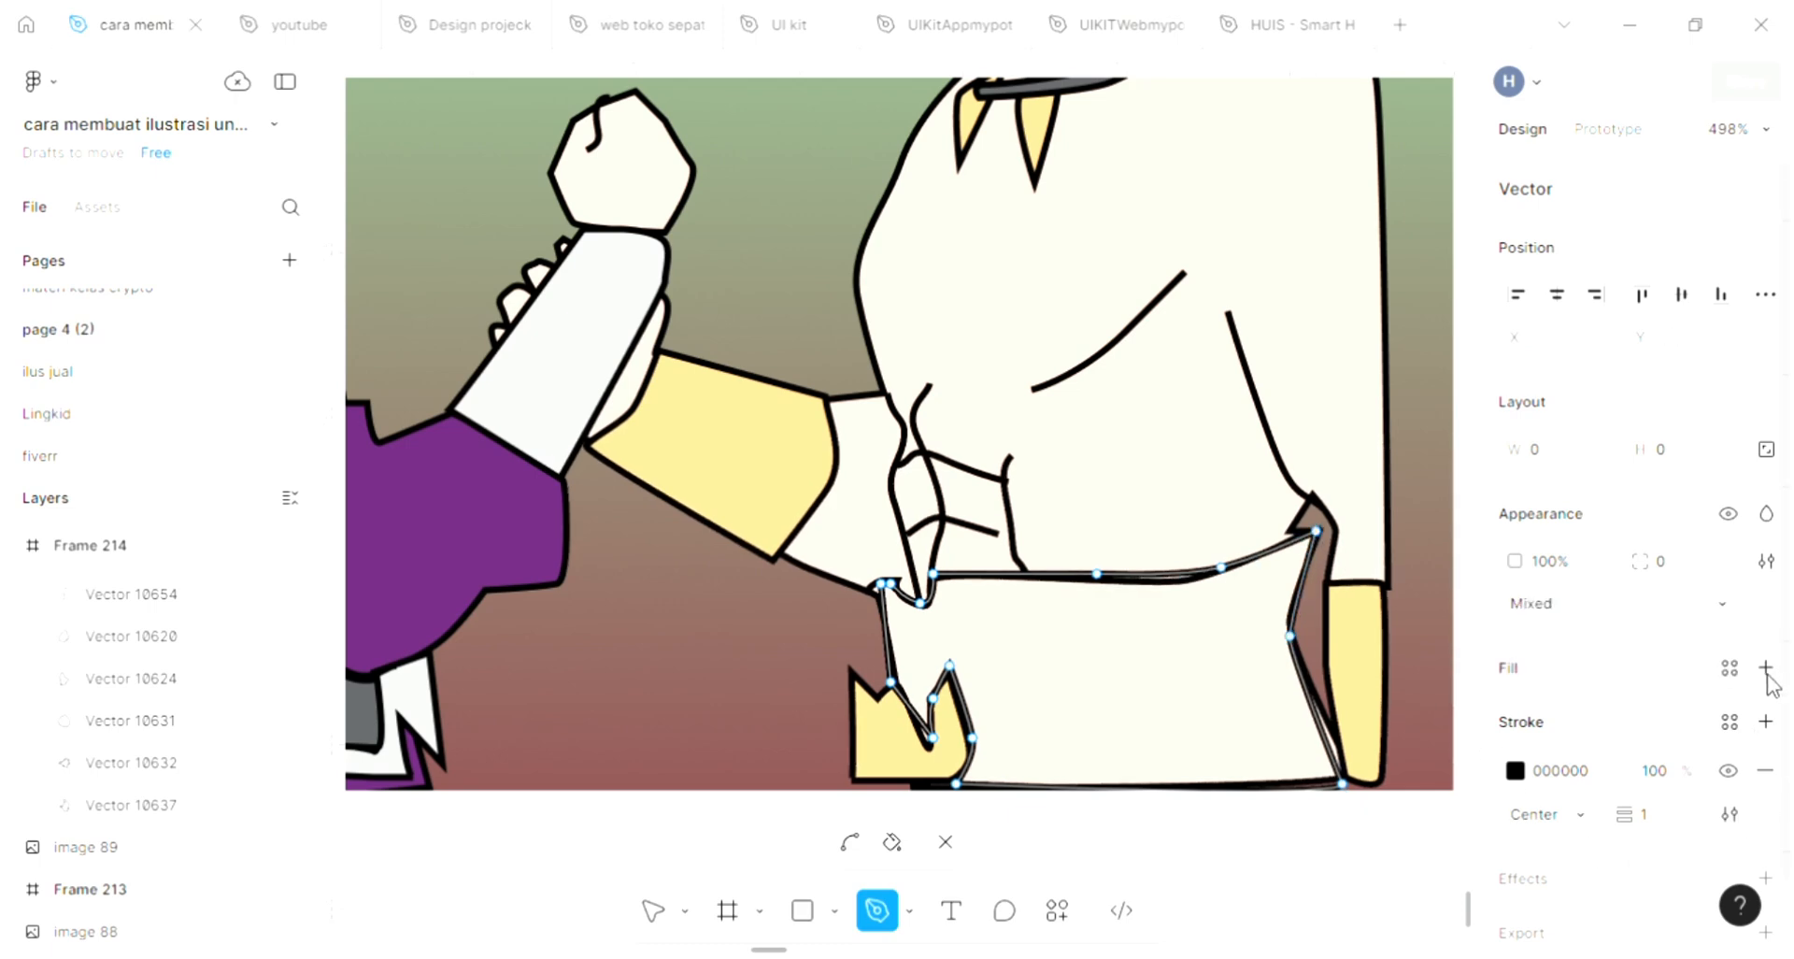
Fill the traced trouser shape with grey 5C5E60 sampled from the long-haired figure's waist sash
key(i)
scroll(1142, 647, down, 1)
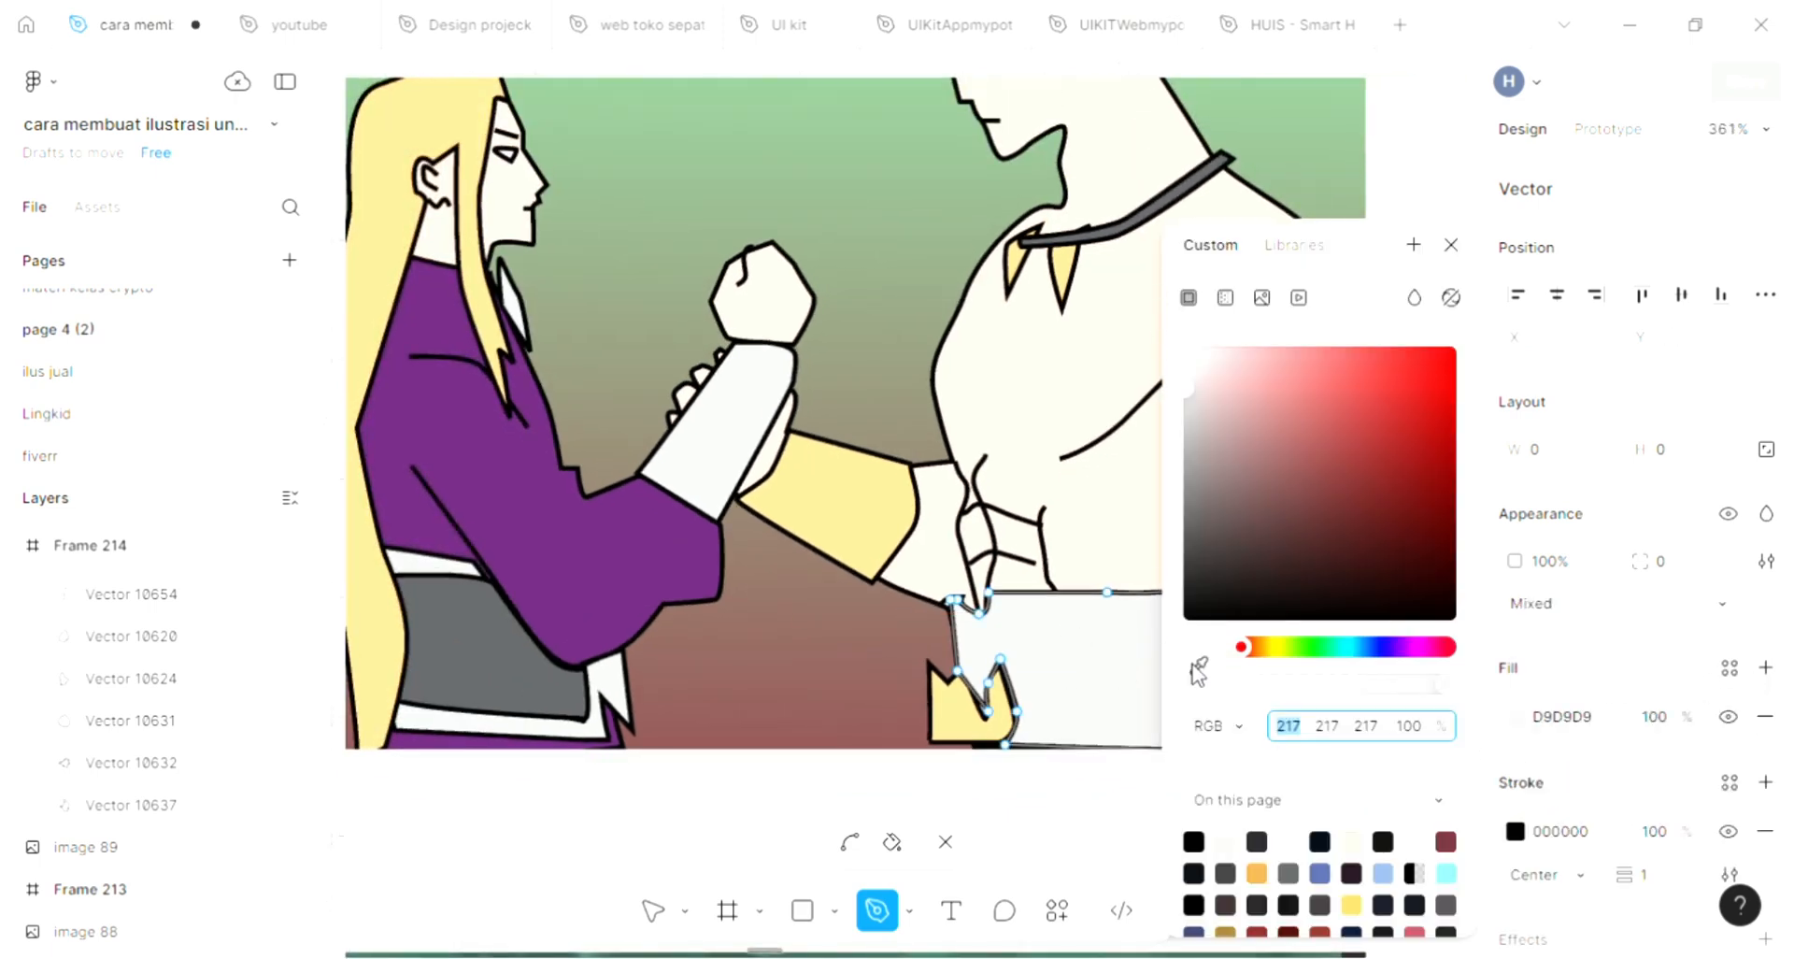
key(i)
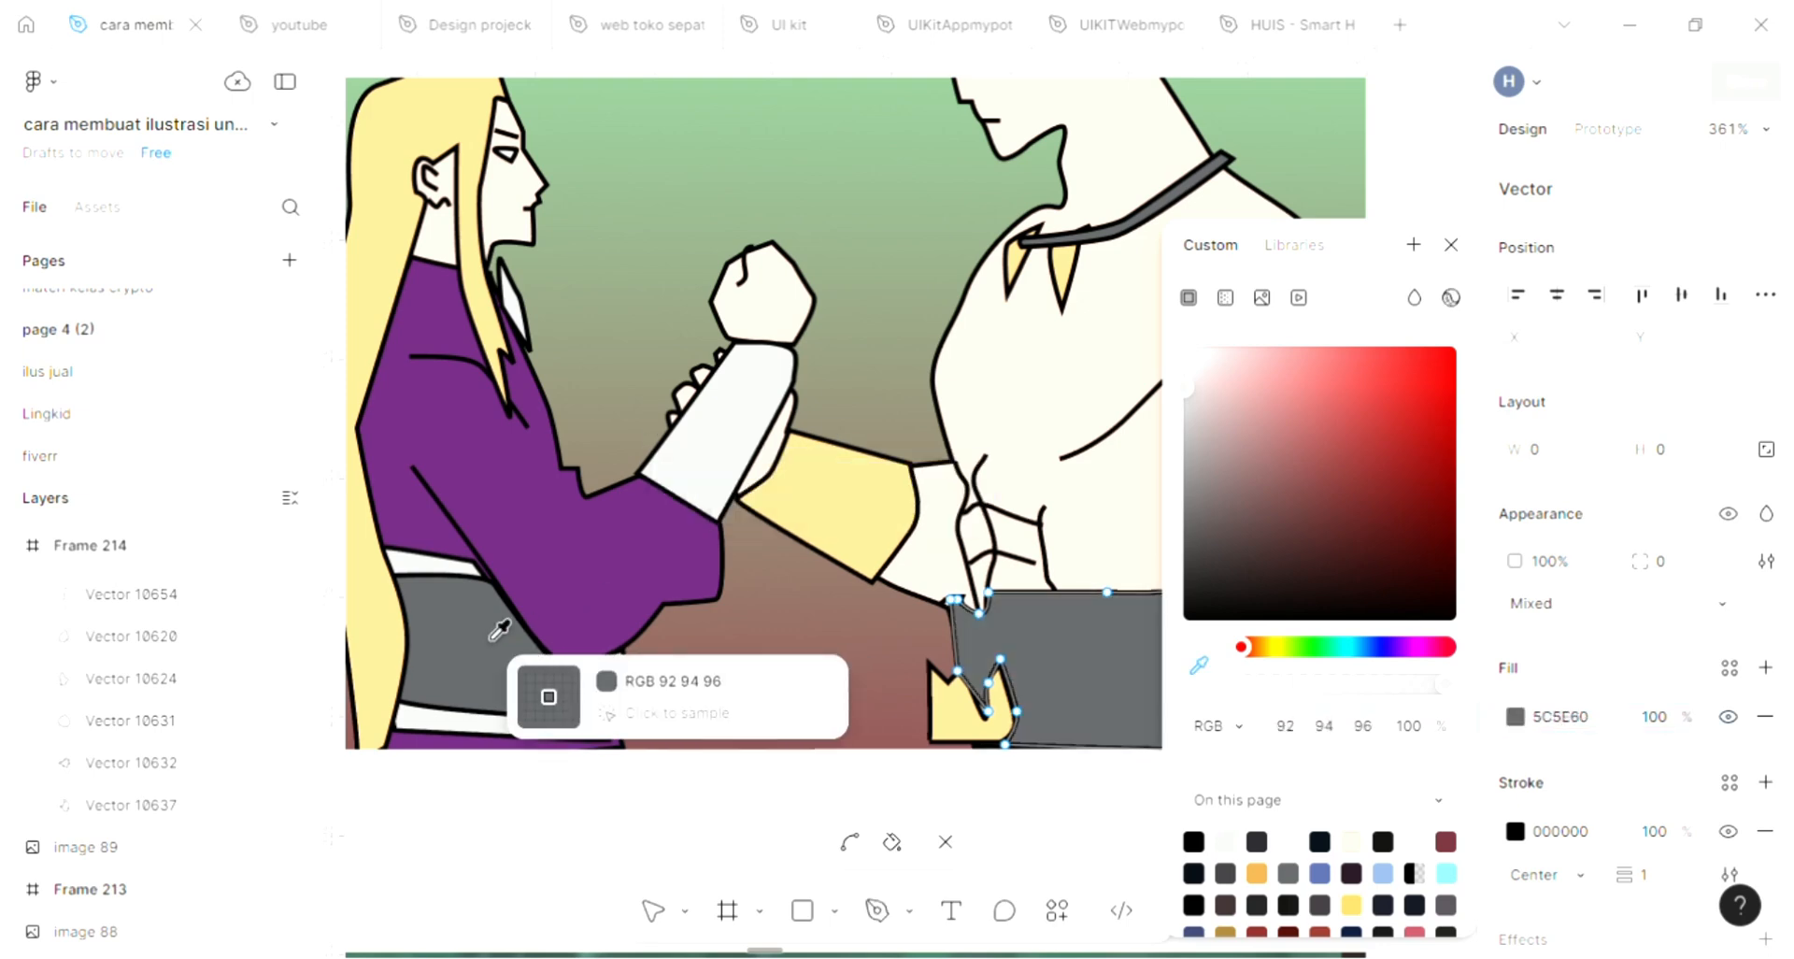
click(499, 631)
click(1453, 245)
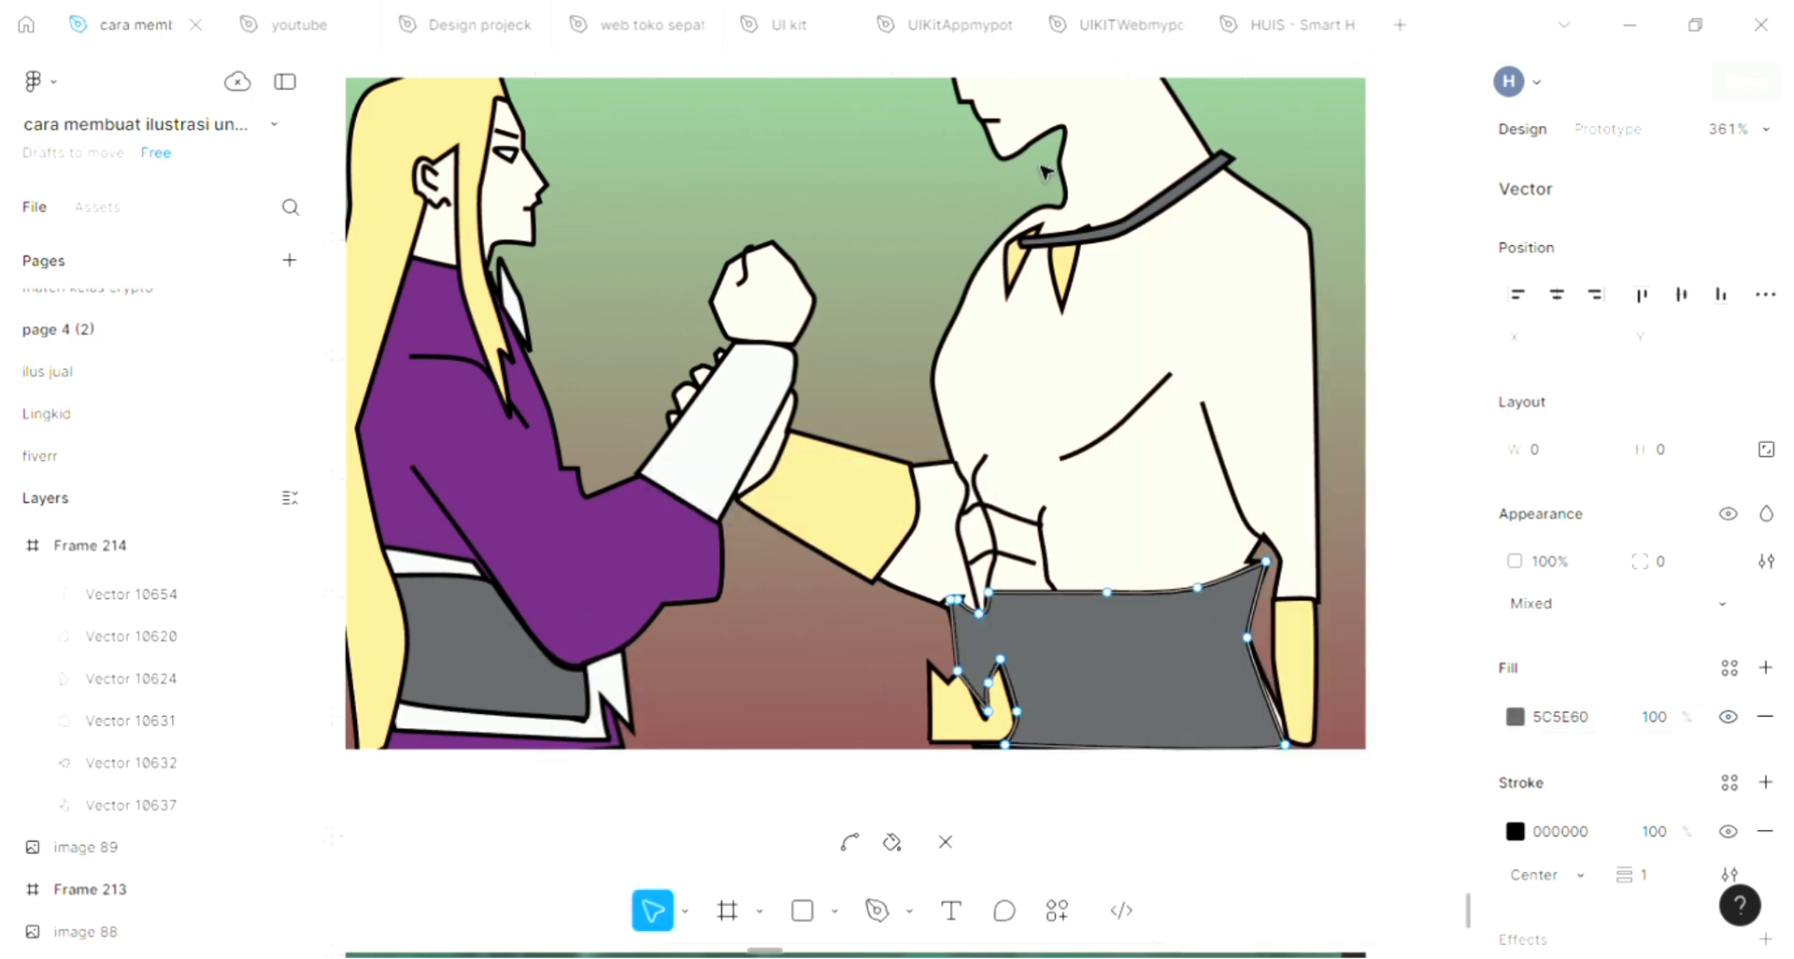
scroll(1176, 358, up, 3)
key(Escape)
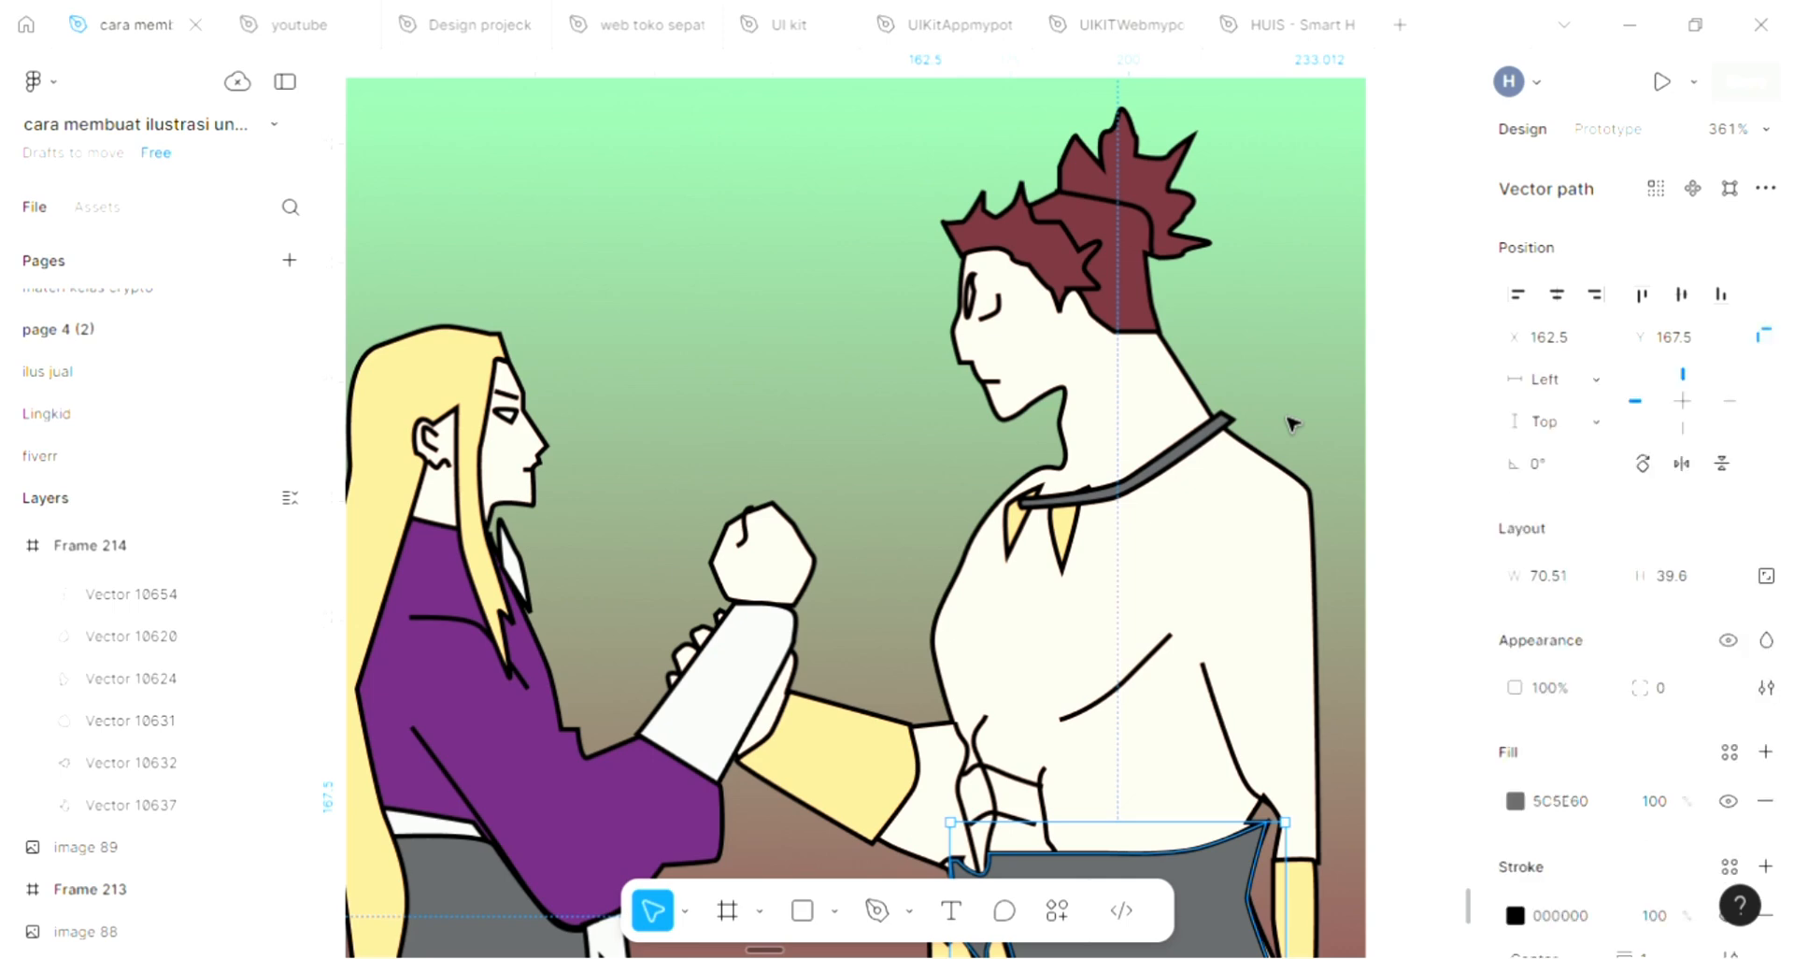
Narrow Frame 214 to a width of 240 by bringing its right edge in to the spiky-haired figure's back
scroll(1289, 420, down, 1)
key(Escape)
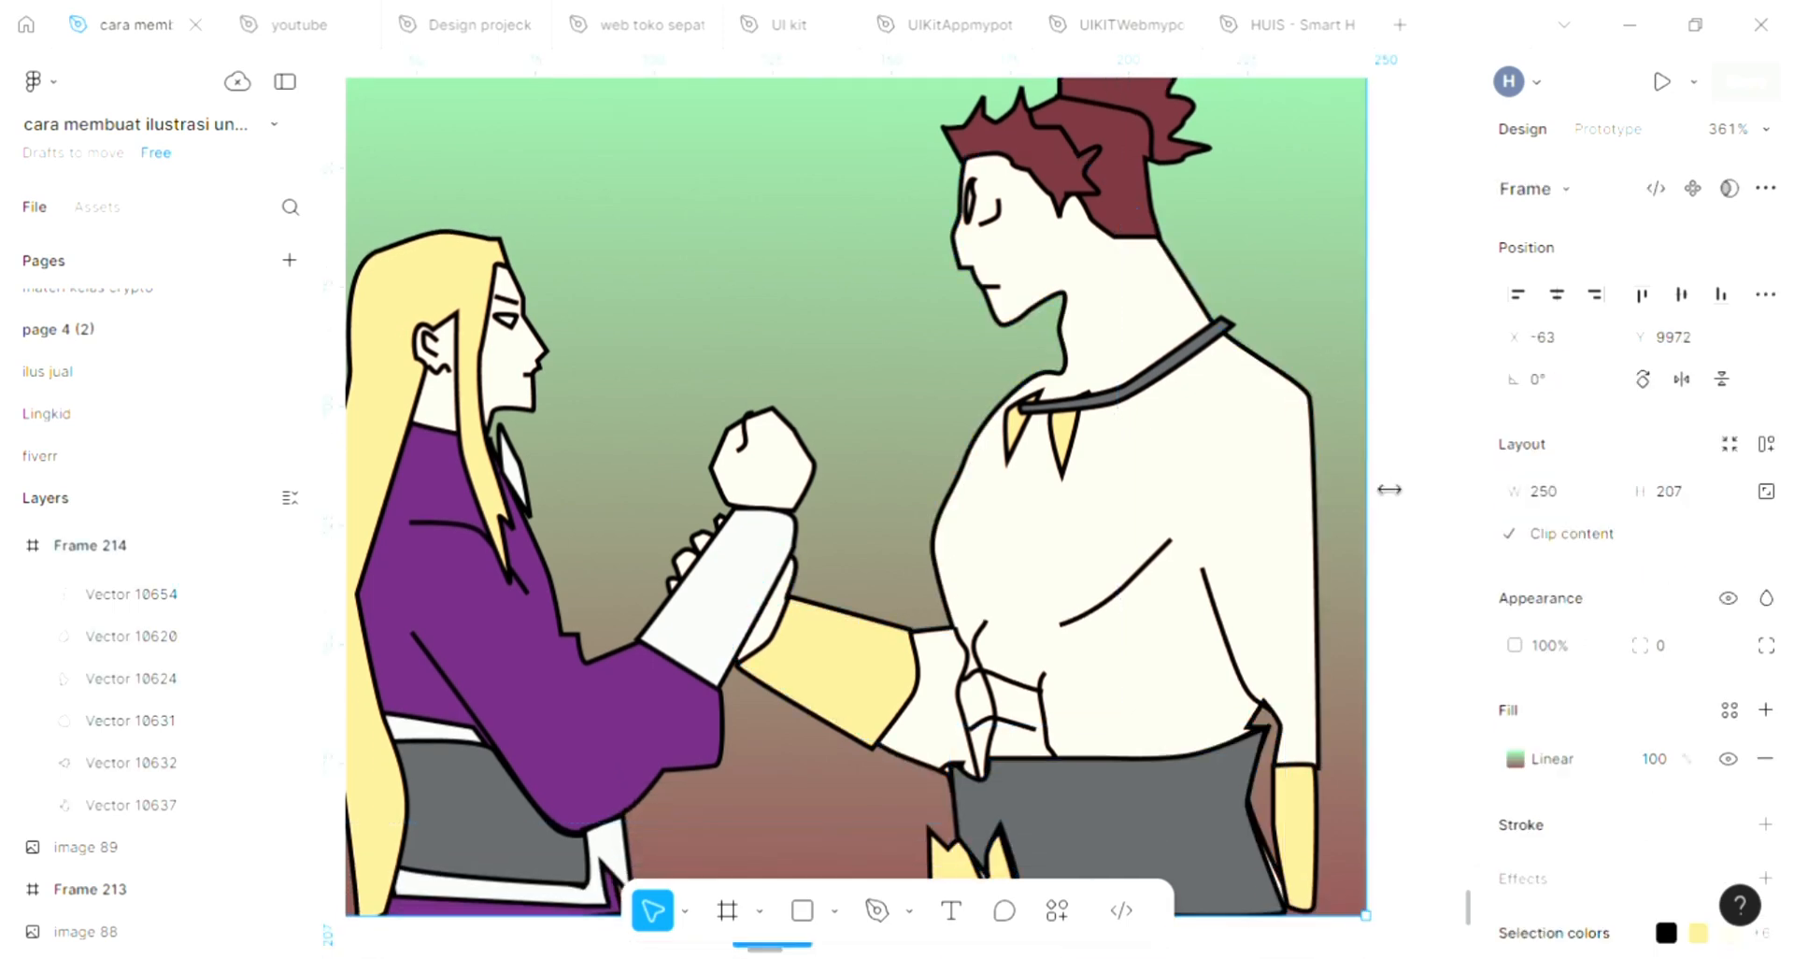
drag(1352, 489, 1342, 489)
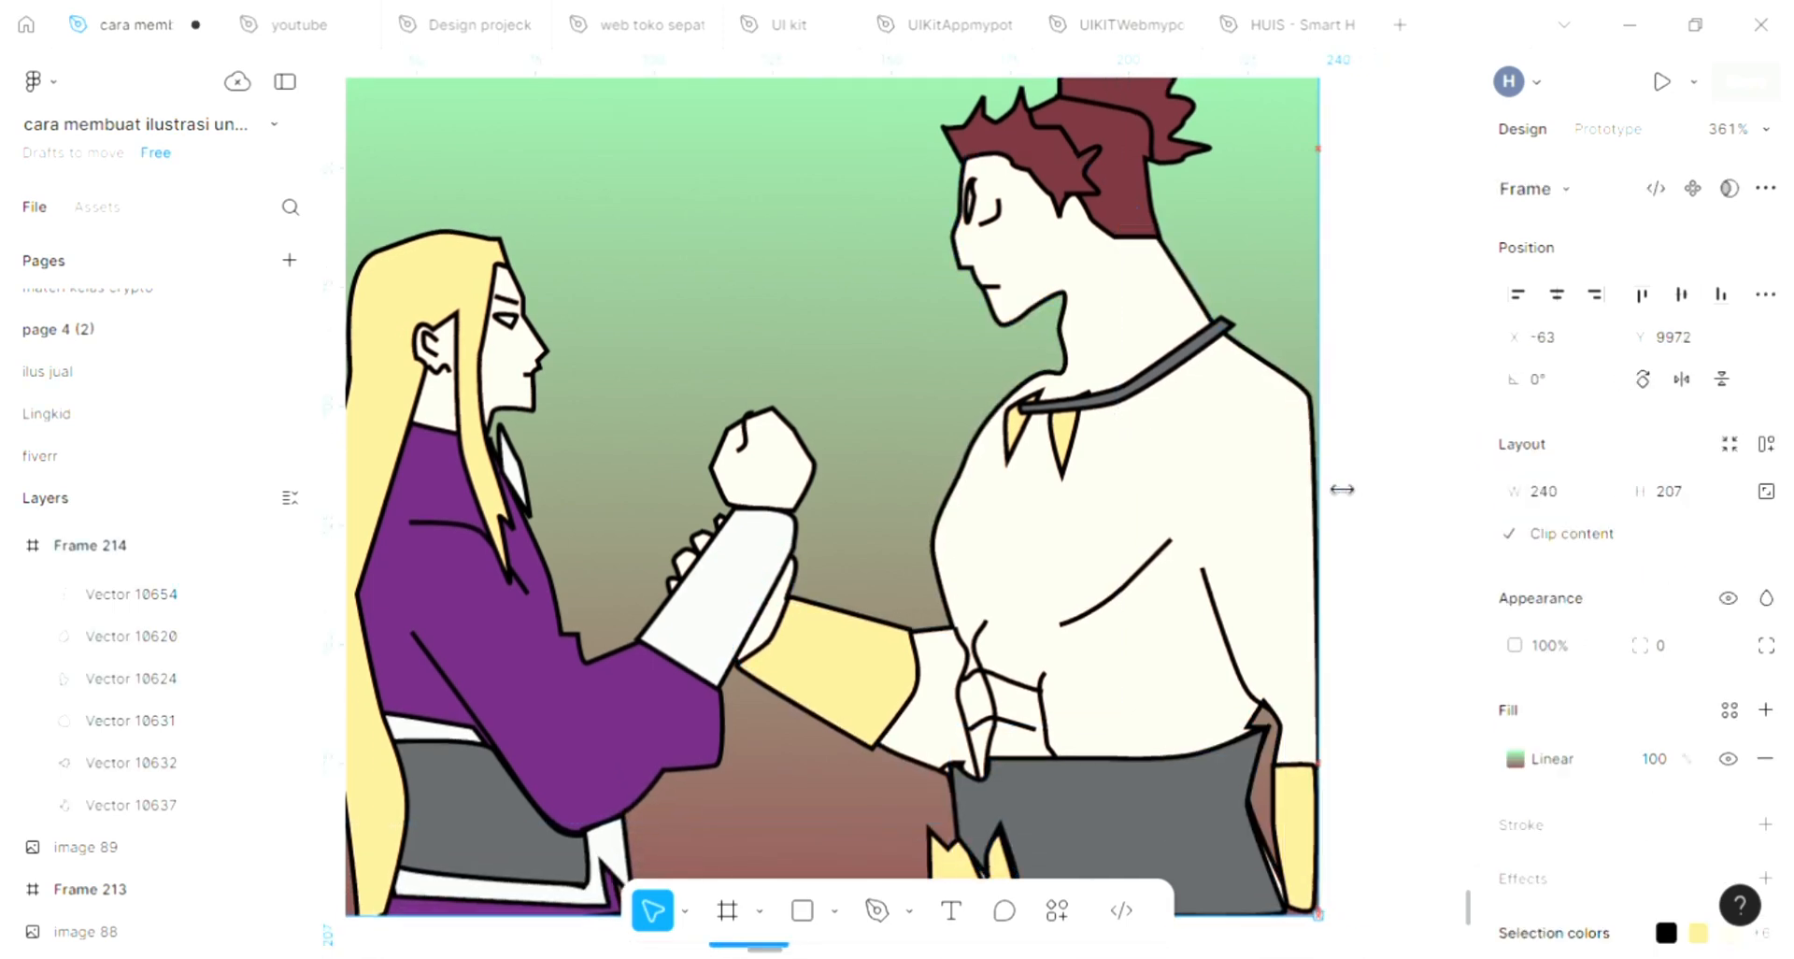
click(1352, 455)
Trace a closed, tapering beard shape with the Pen tool between the spiky-haired figure's chin, jaw corner and the base of the throat
scroll(1352, 455, left, 5)
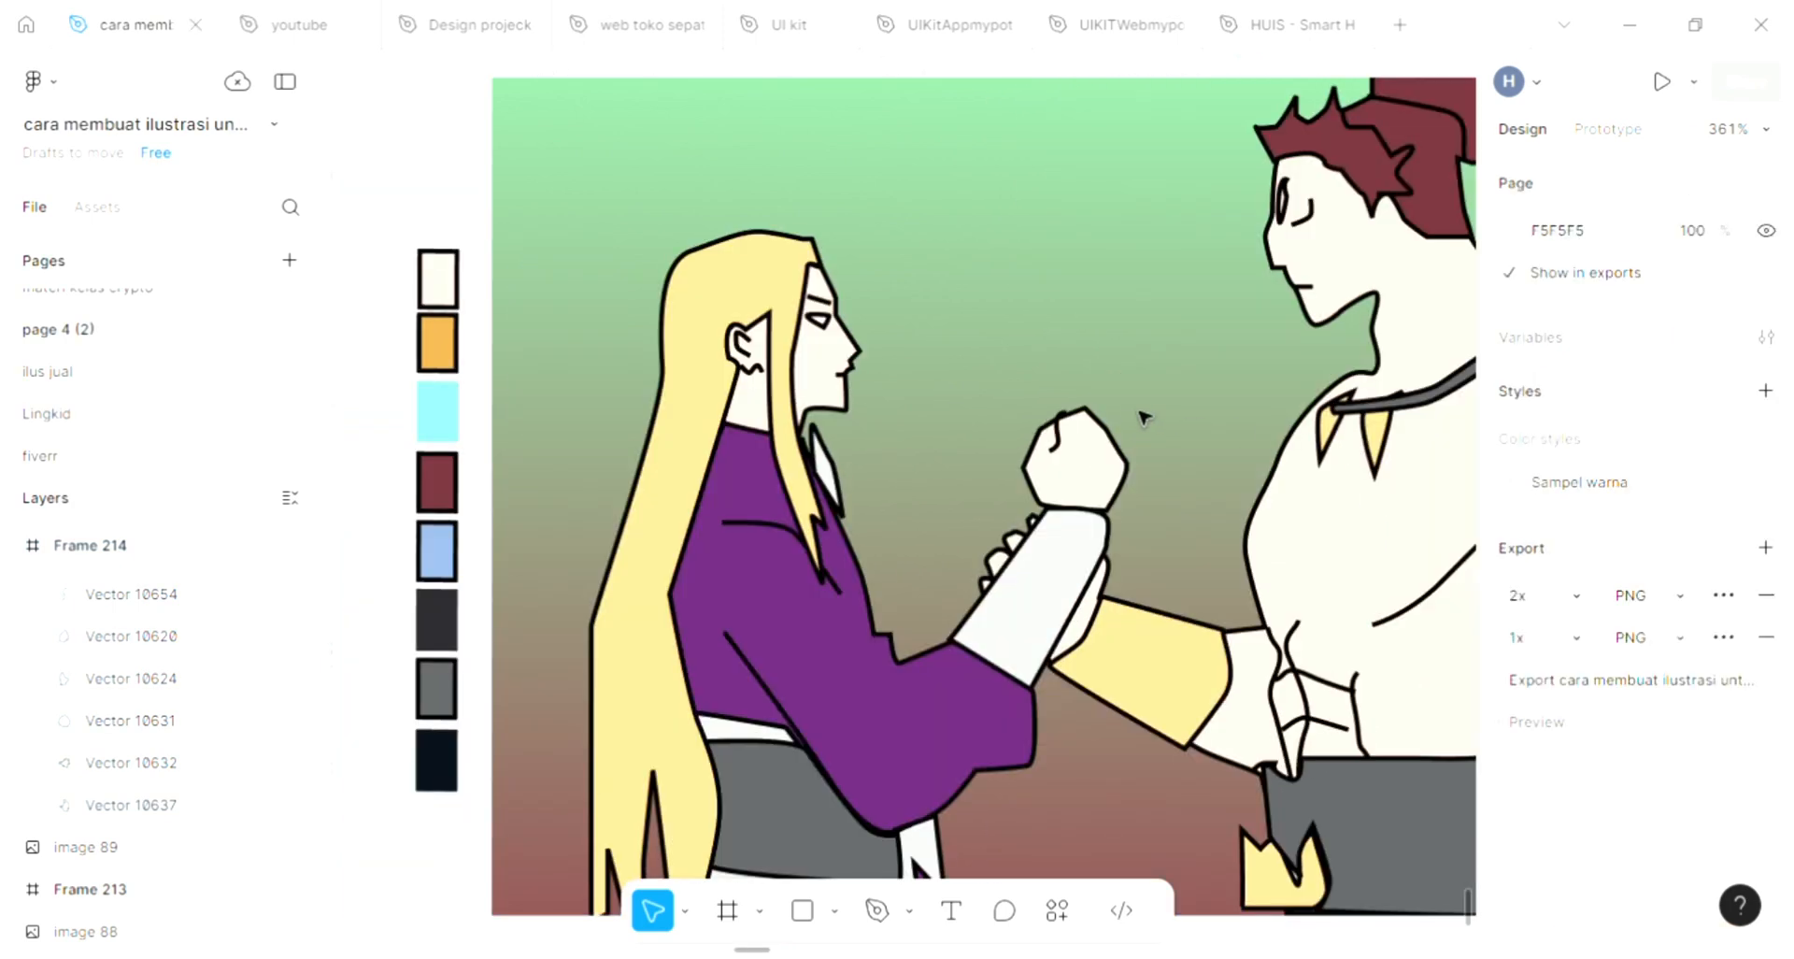
click(877, 911)
scroll(906, 815, up, 3)
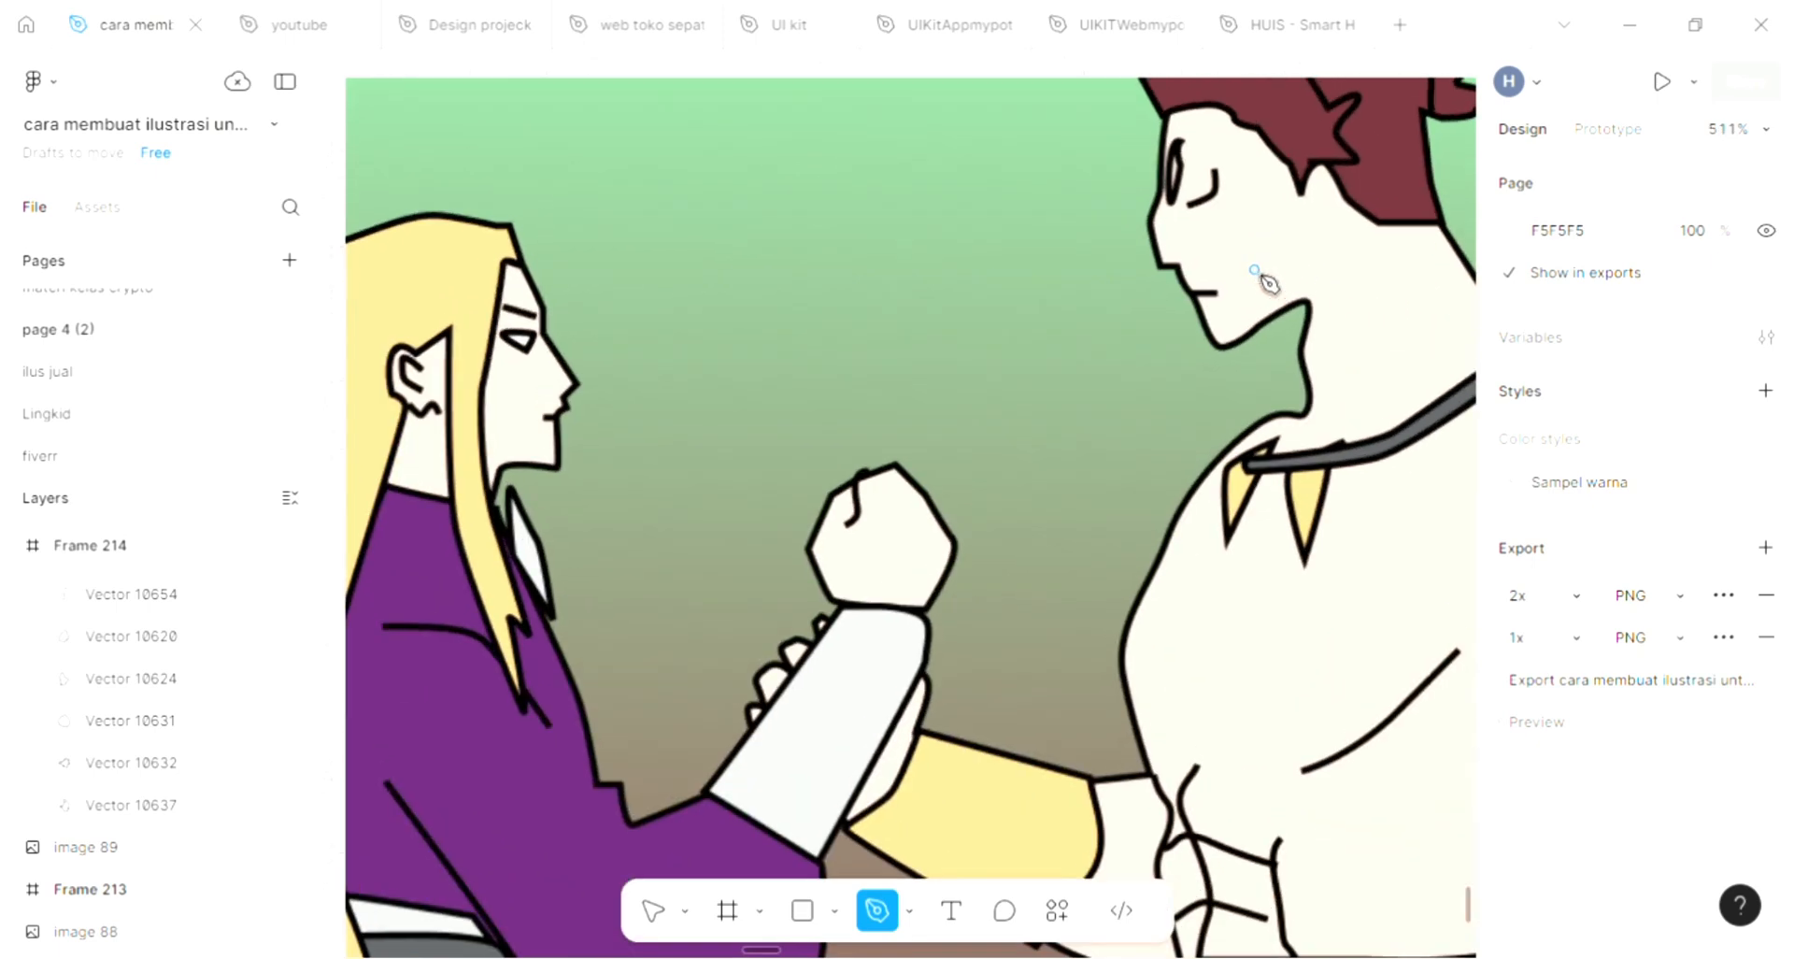
scroll(1269, 282, up, 2)
scroll(1248, 362, right, 1)
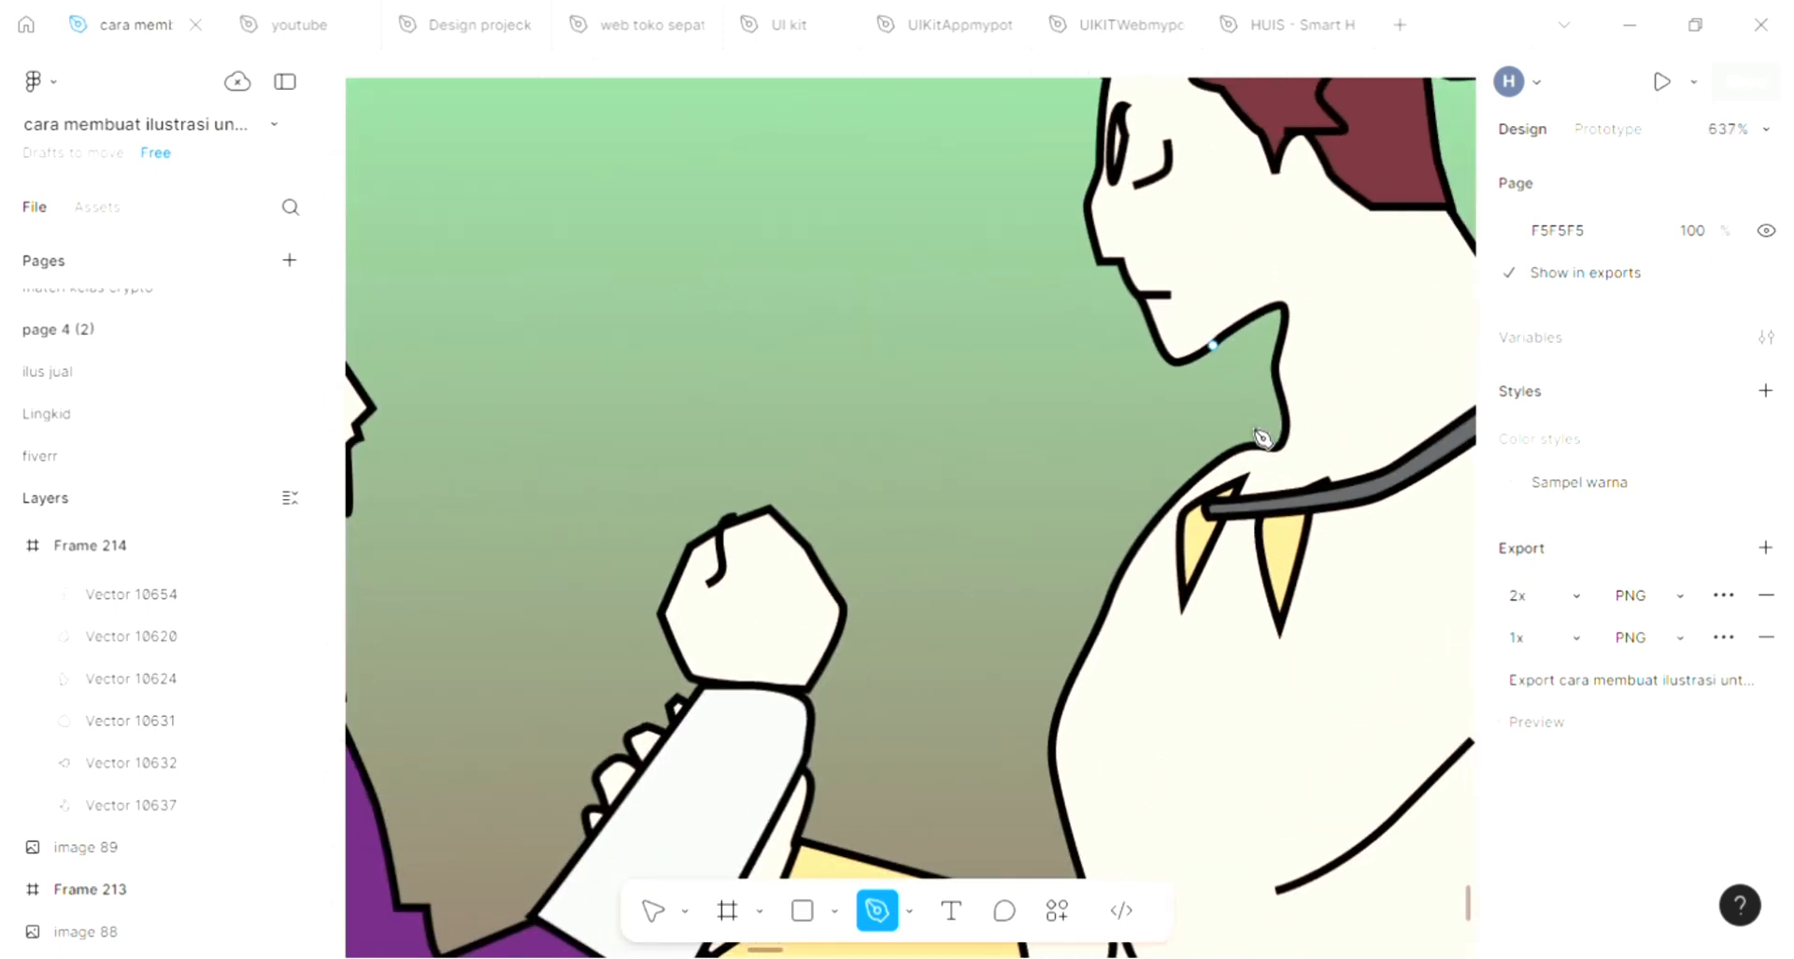
click(1213, 345)
click(1259, 395)
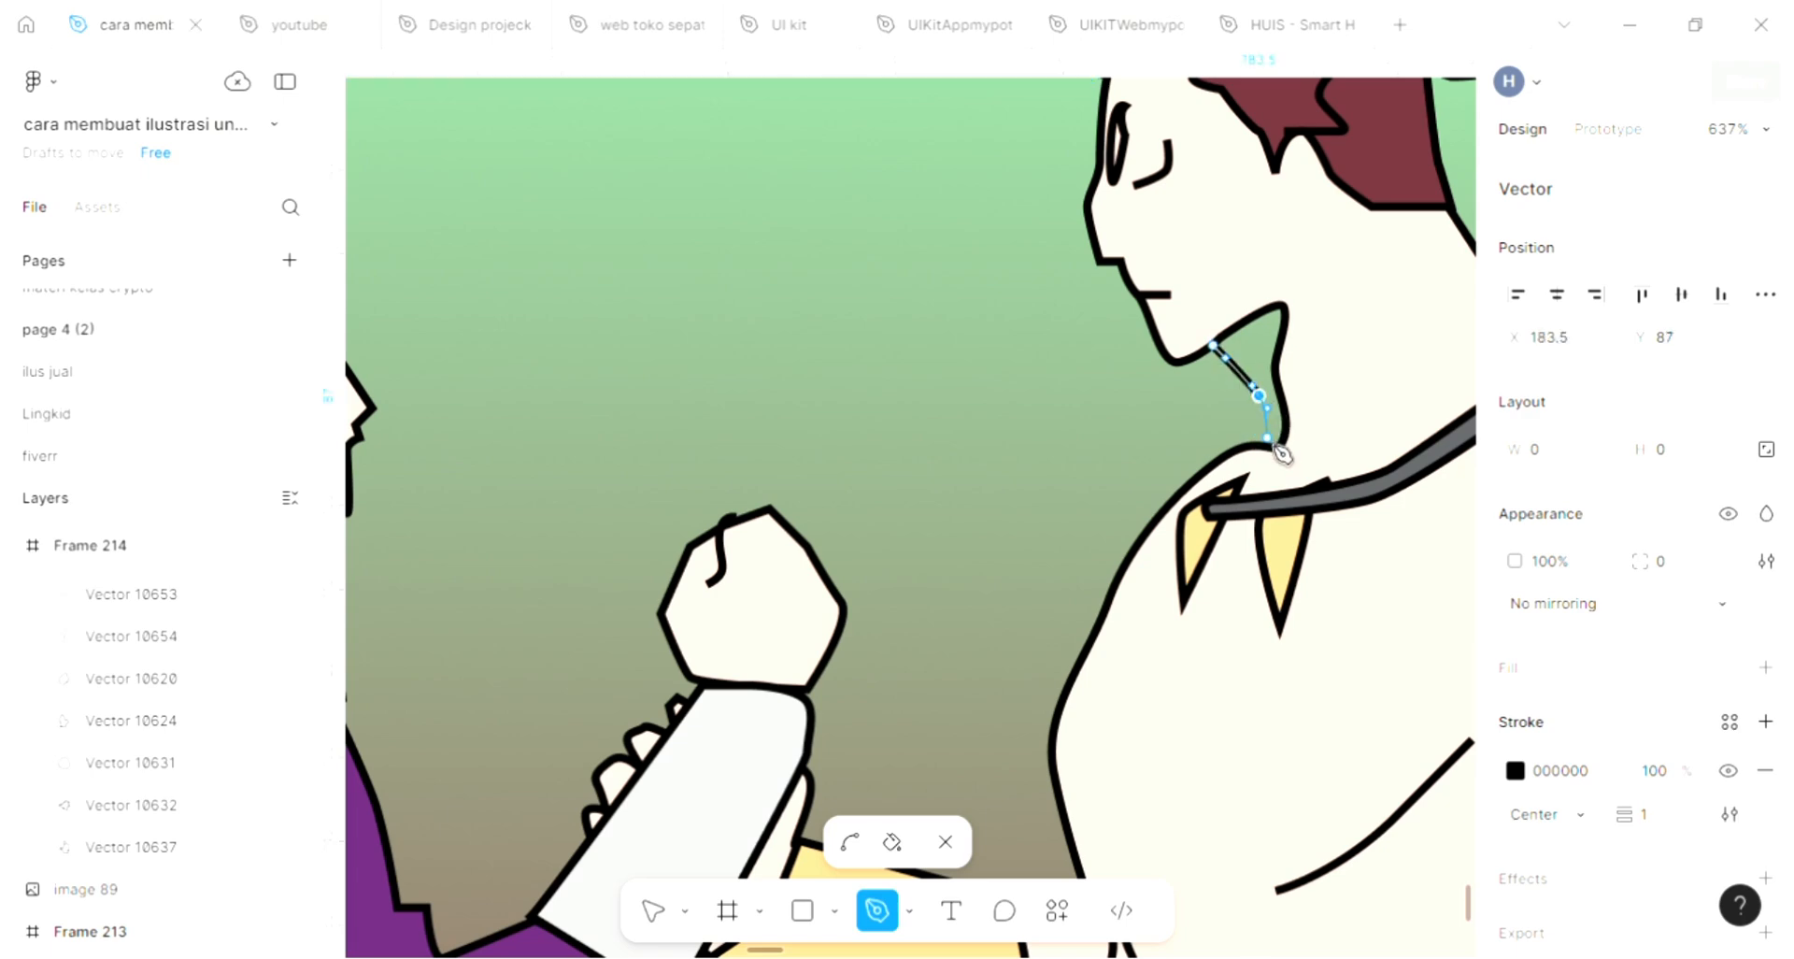
click(1268, 442)
click(1283, 434)
click(1284, 354)
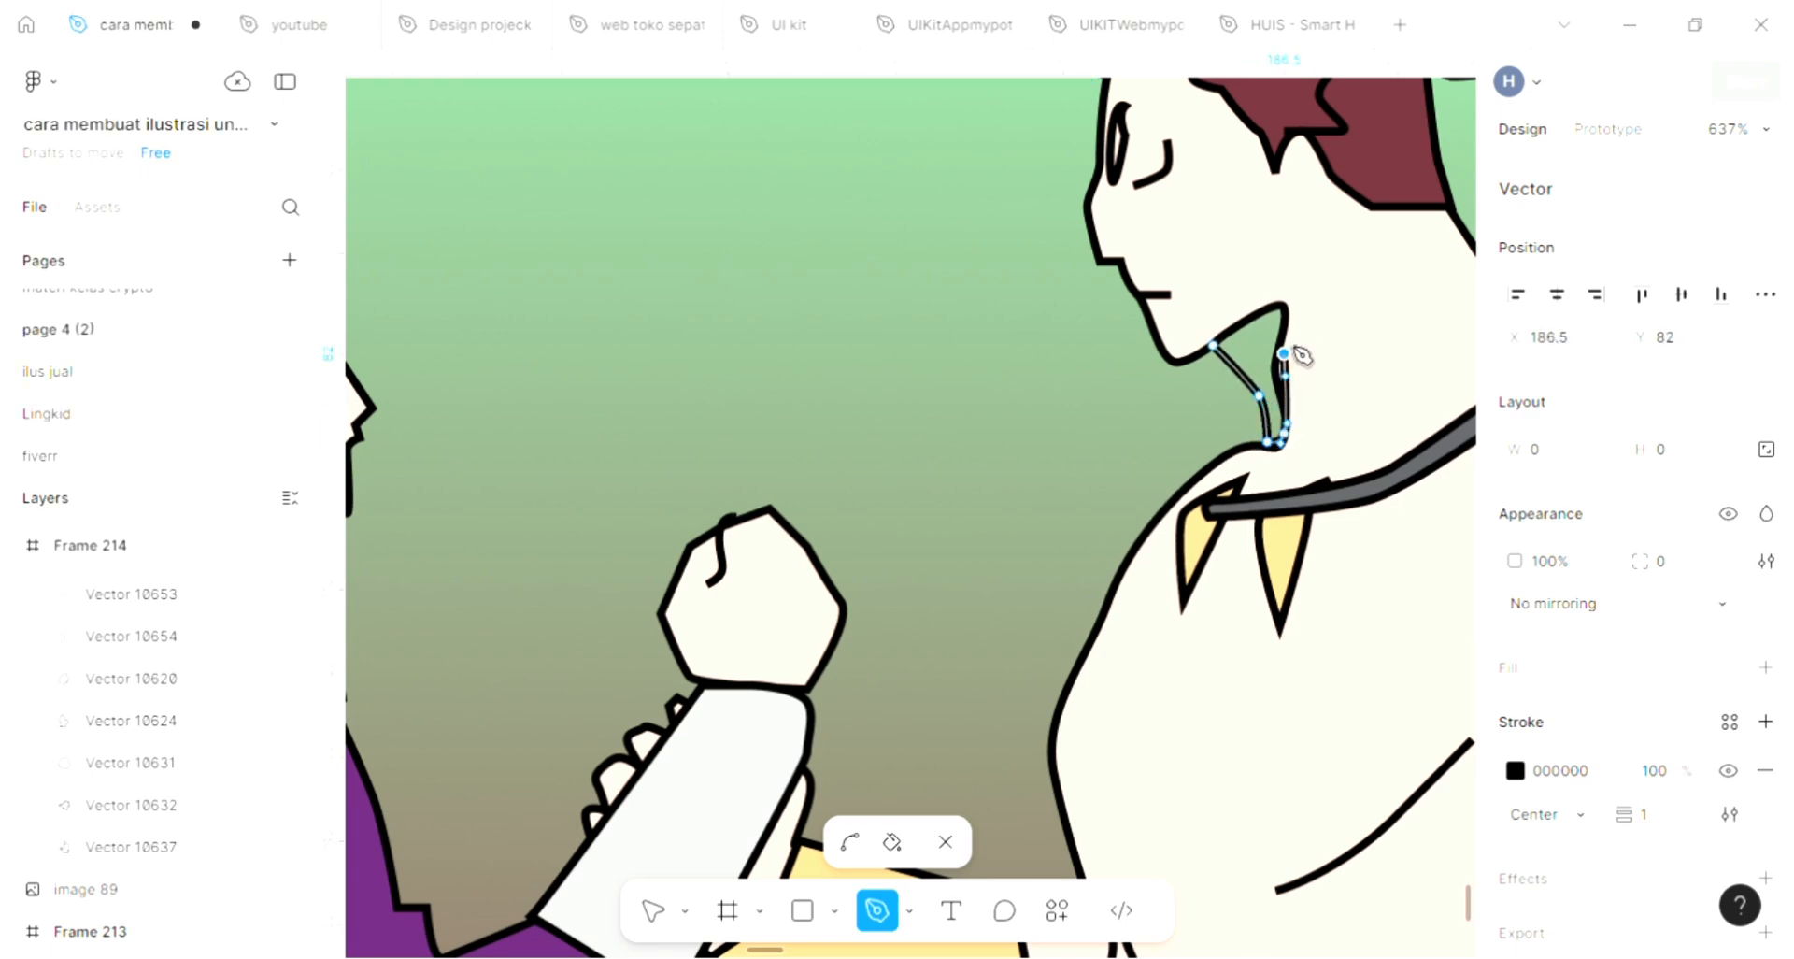
click(1291, 309)
click(1212, 346)
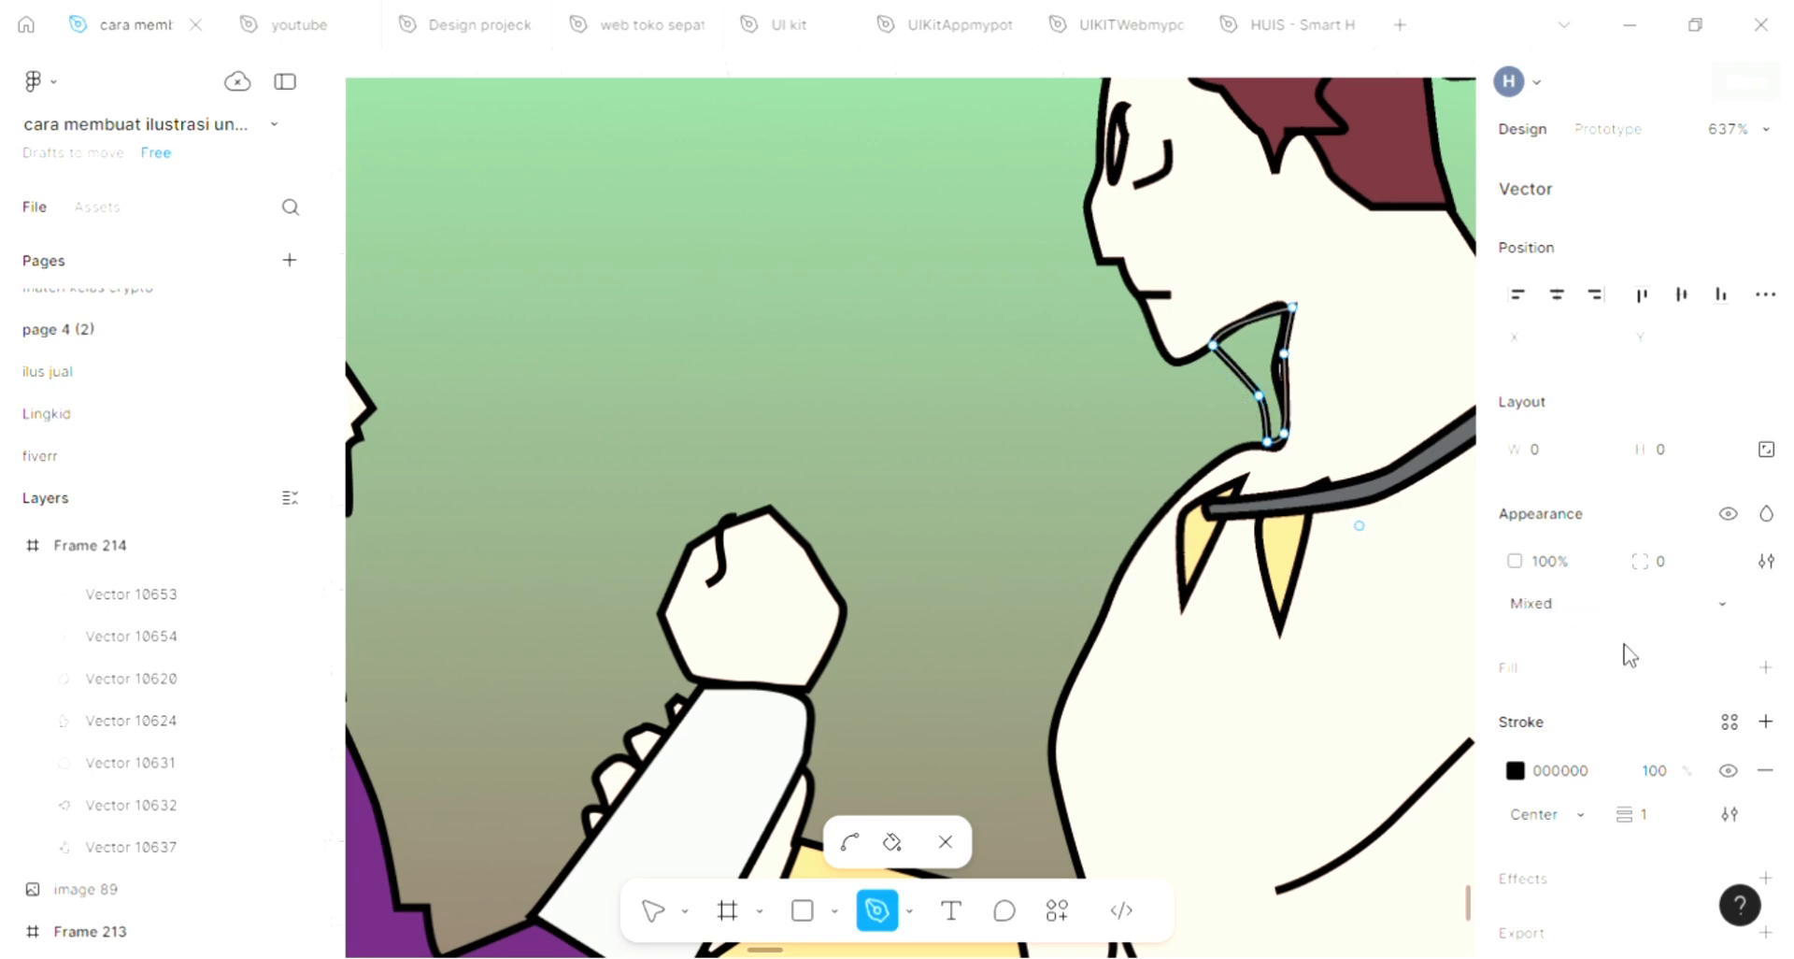
Fill the beard shape under the spiky-haired figure's chin with grey 5C5E60 sampled from the long-haired figure's sash
scroll(1009, 444, down, 5)
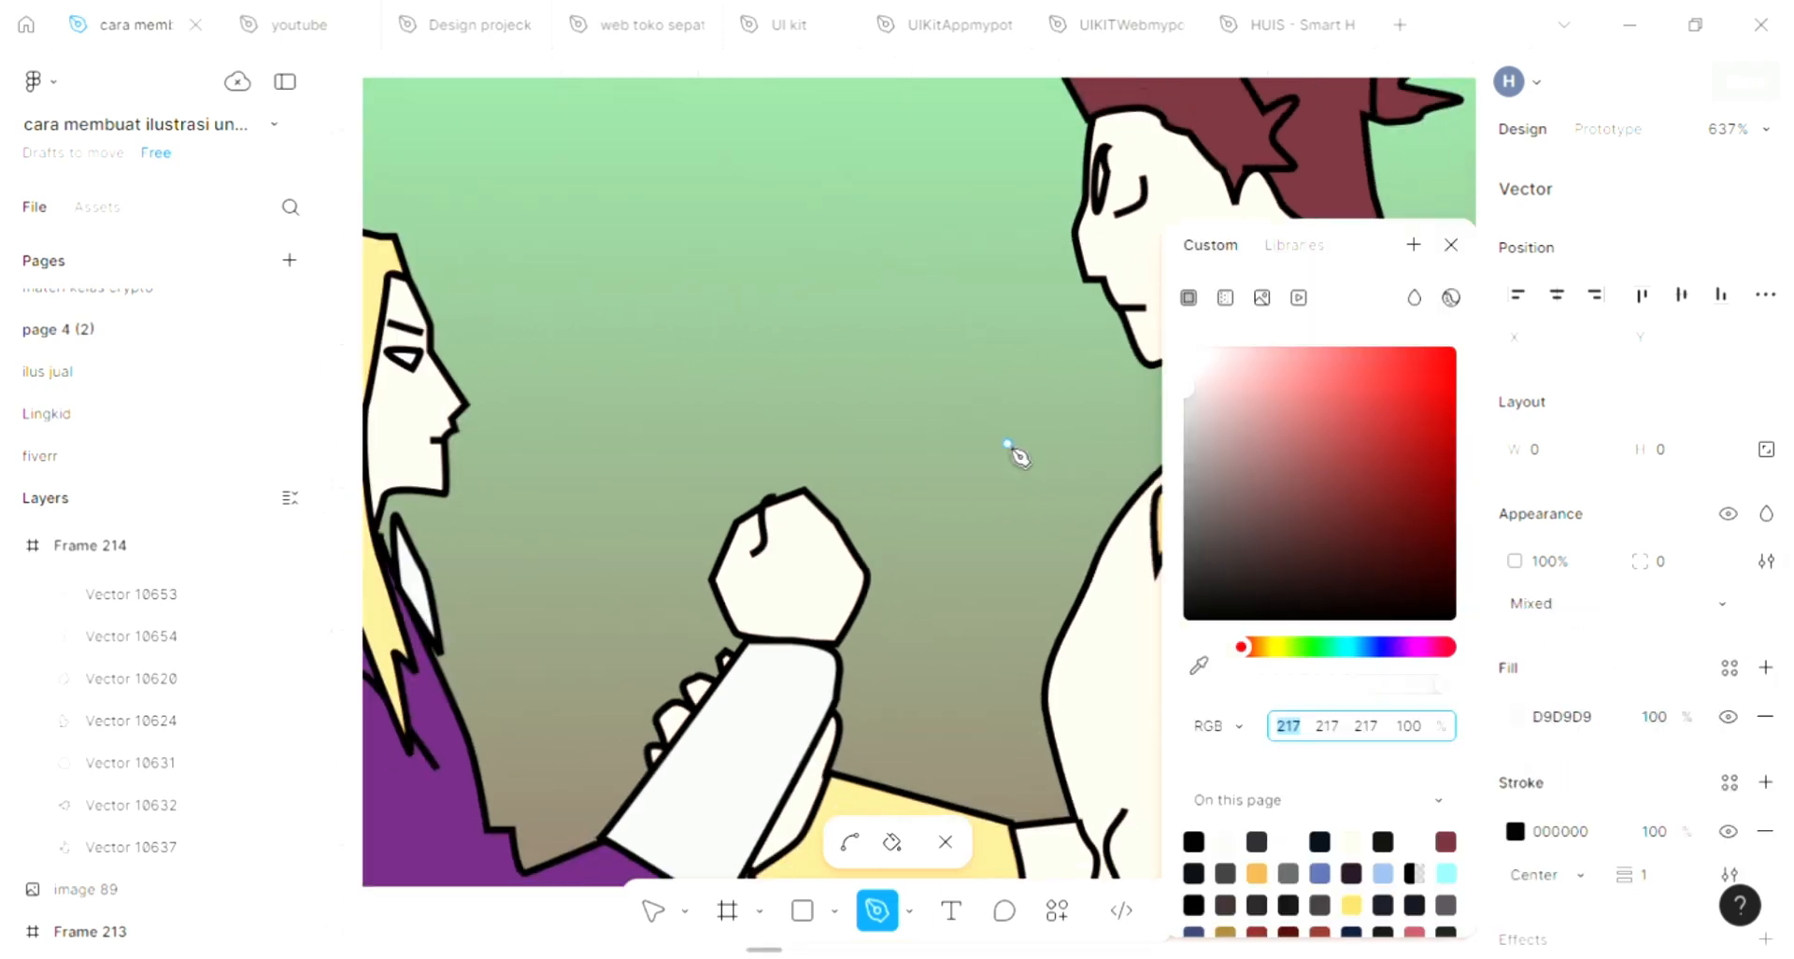
click(1203, 669)
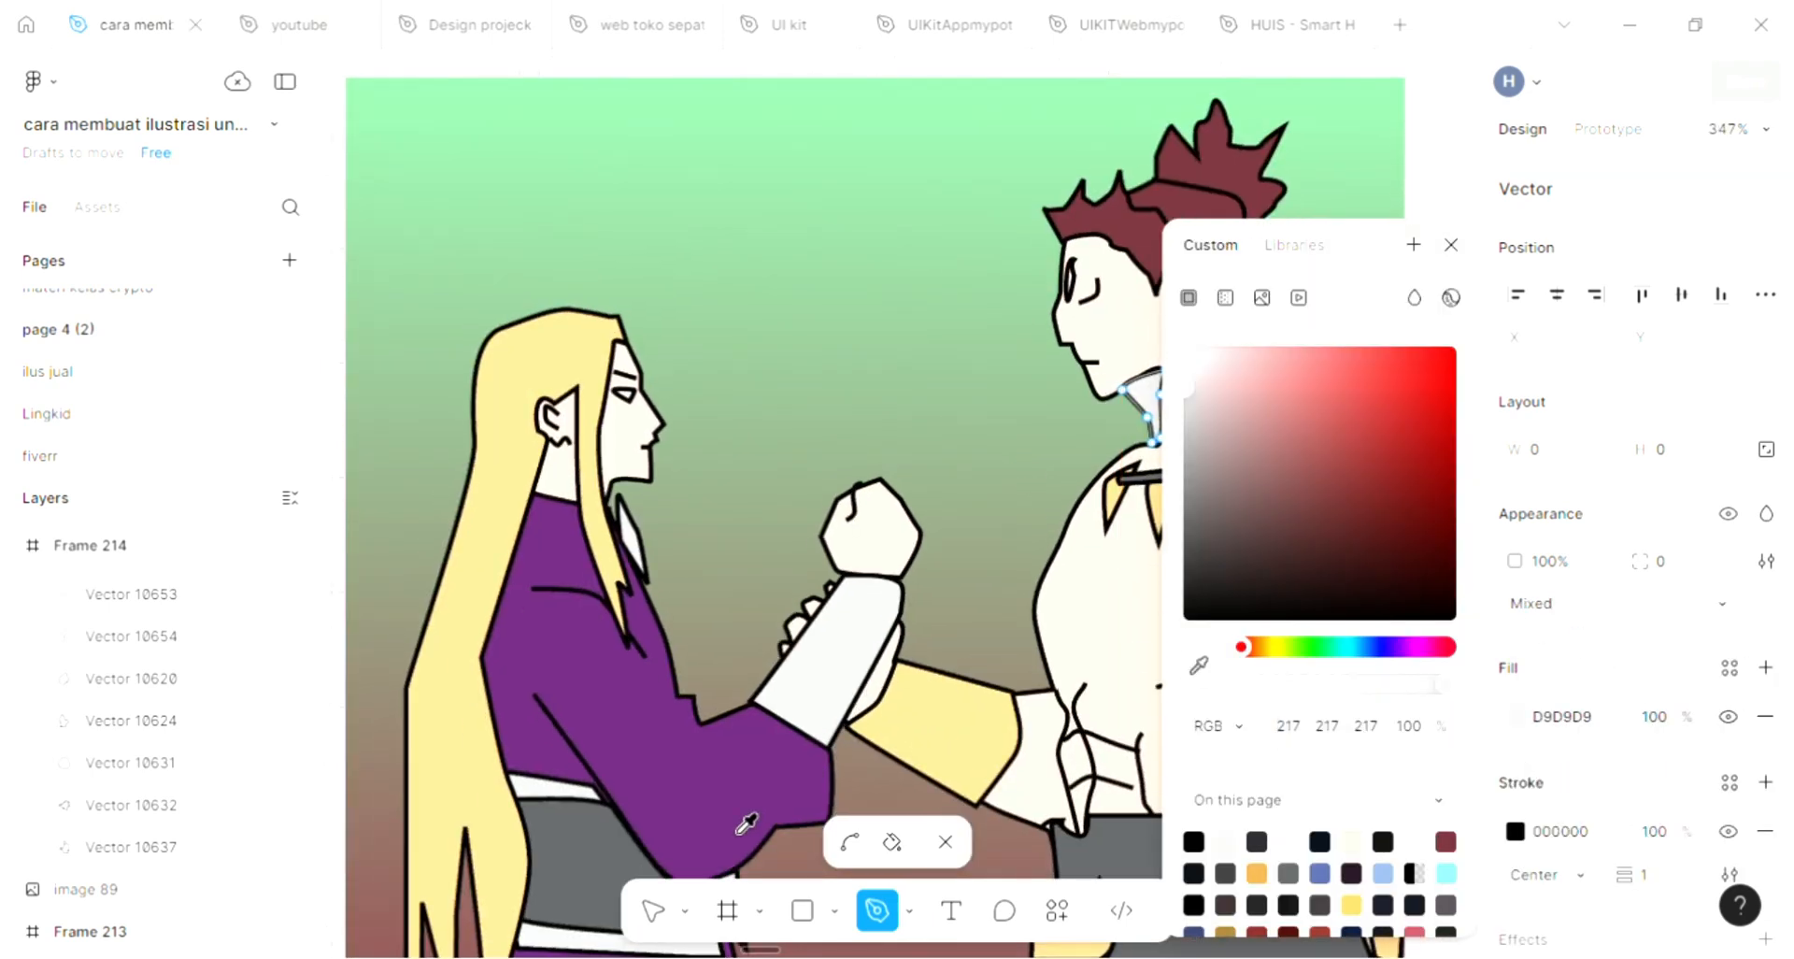
click(690, 793)
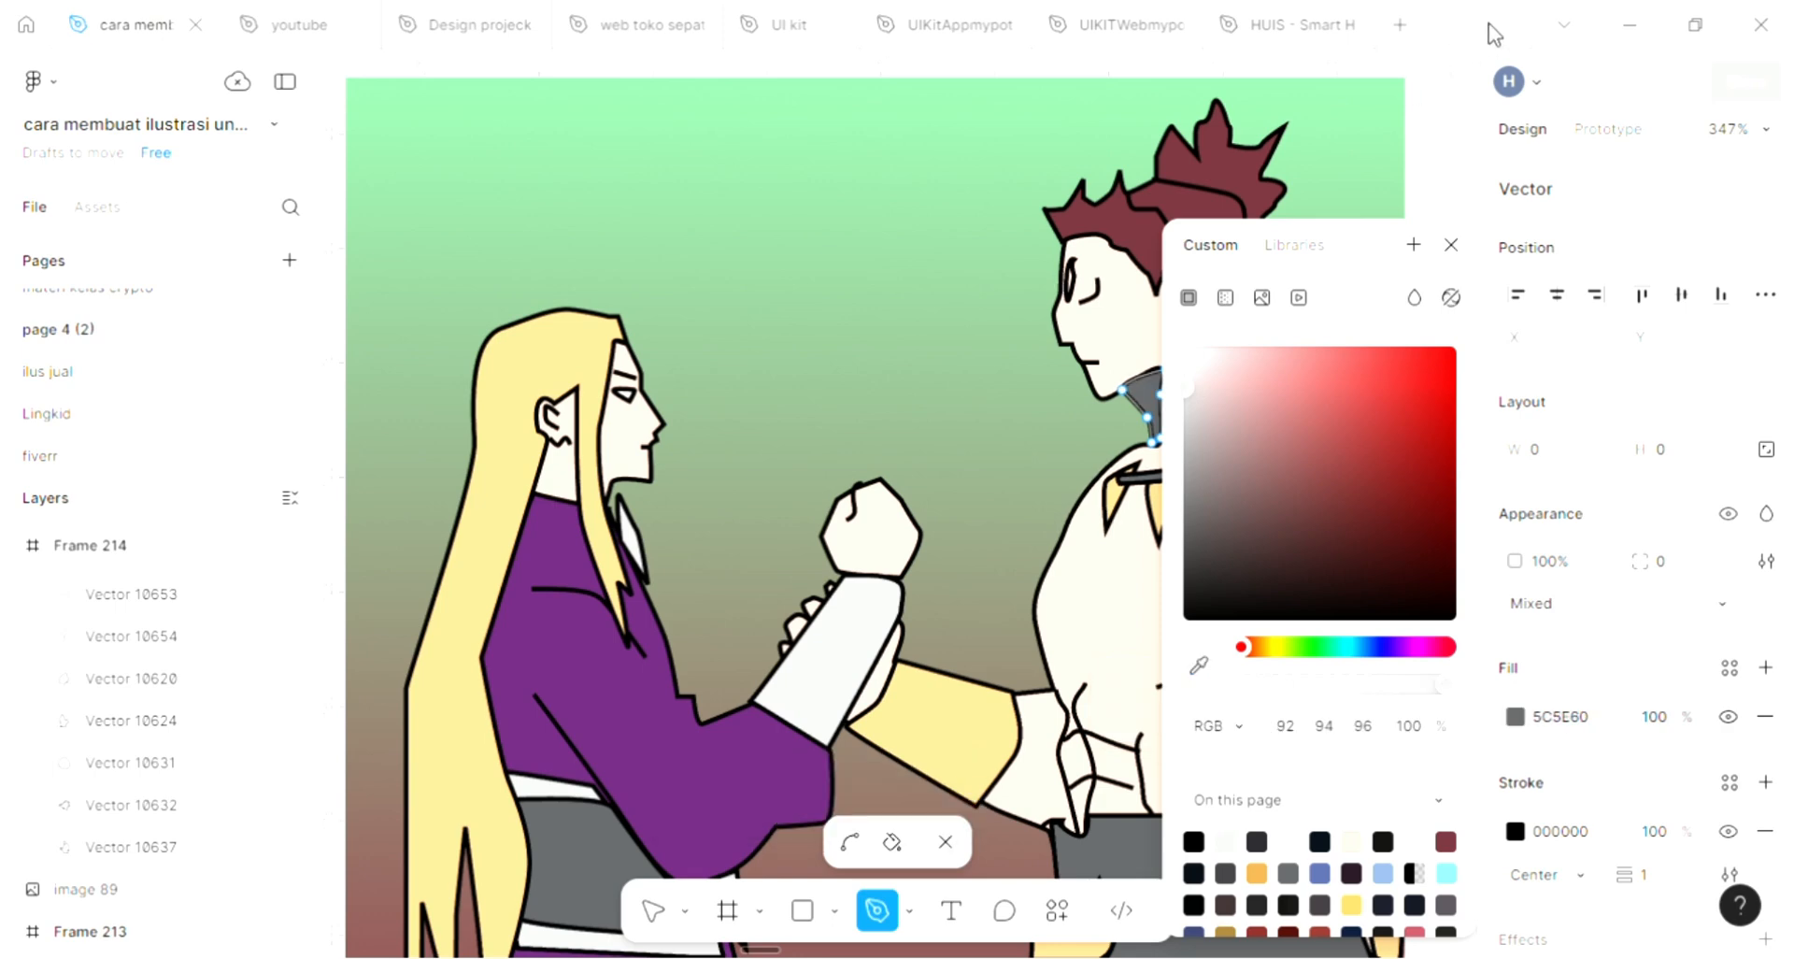
click(1453, 247)
key(Escape)
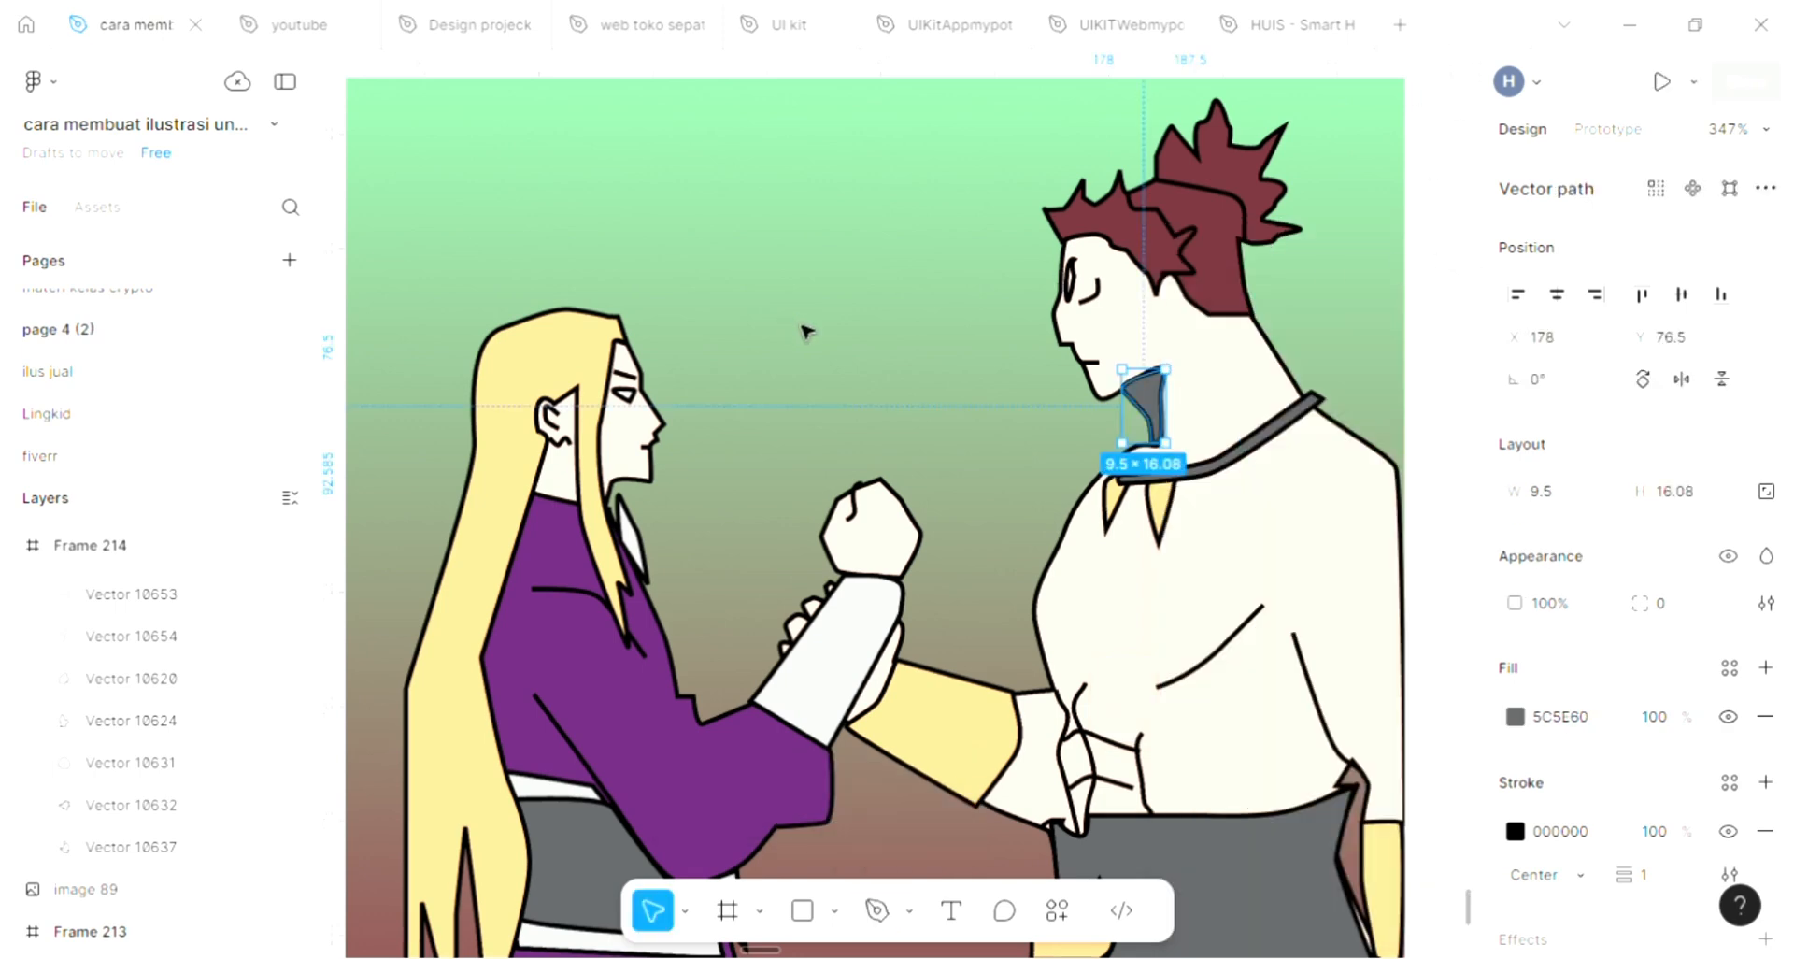
key(Escape)
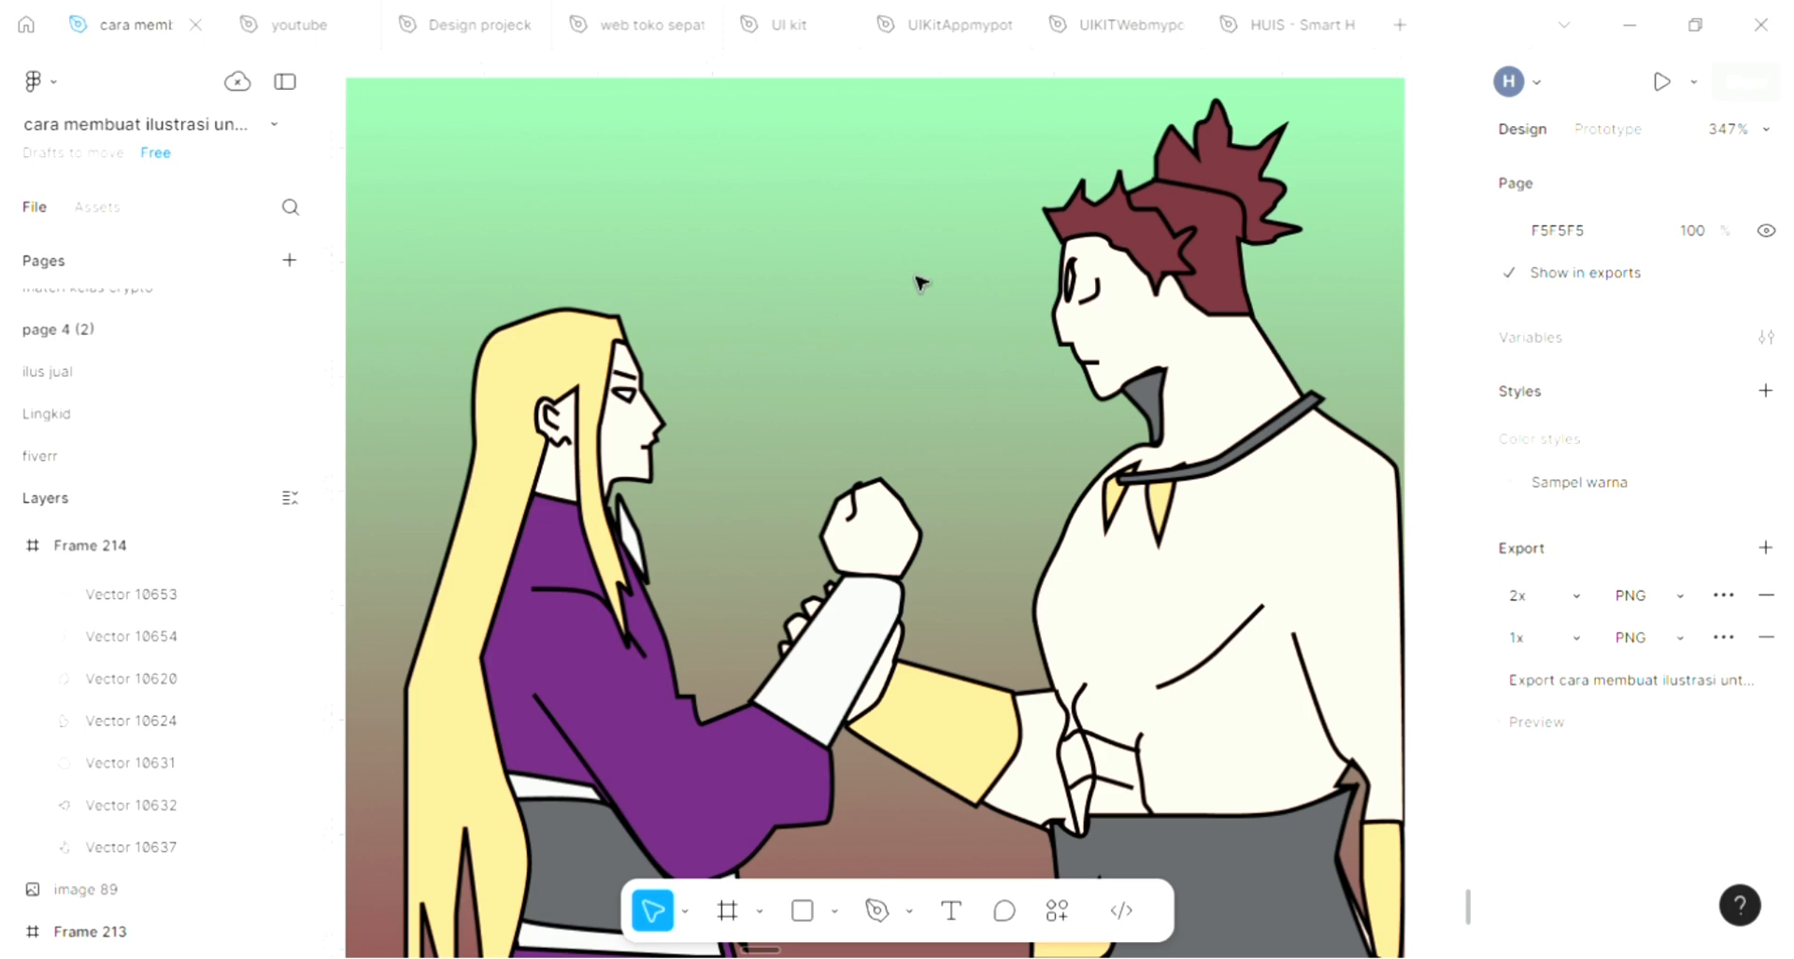
Fill the spiky-haired figure's narrow front eye shape with dark red 70313A sampled from the hair
scroll(1152, 272, down, 1)
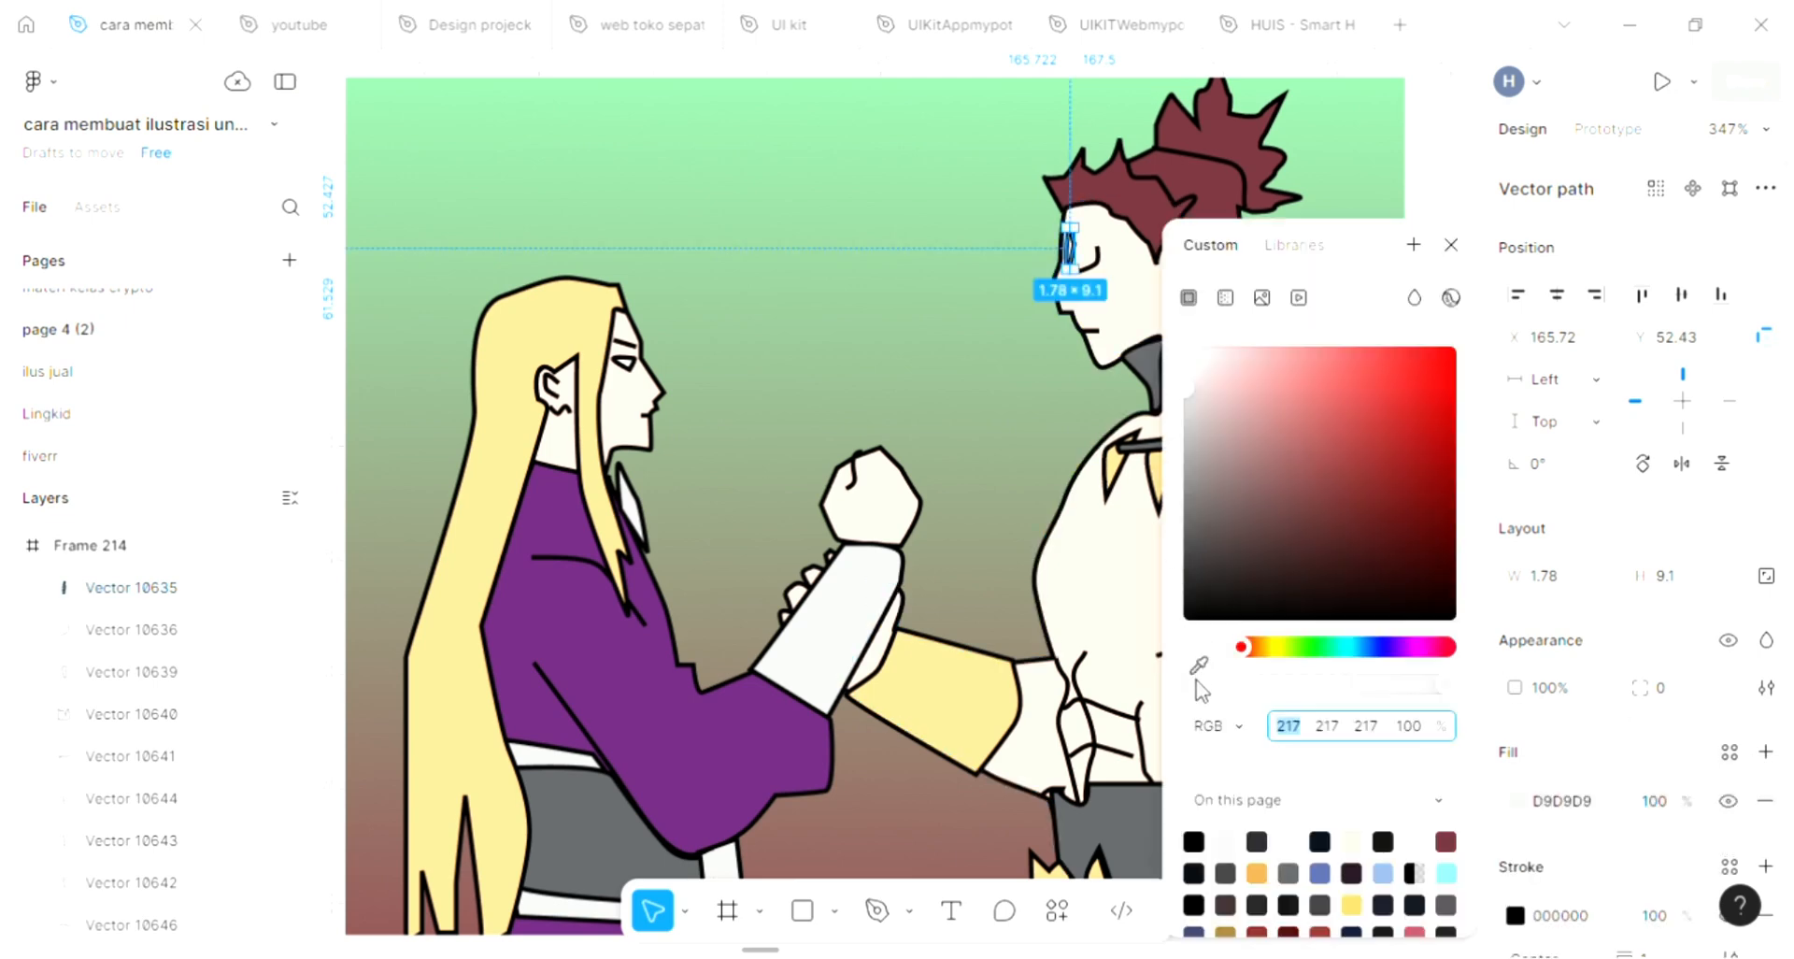
click(1198, 666)
click(1138, 185)
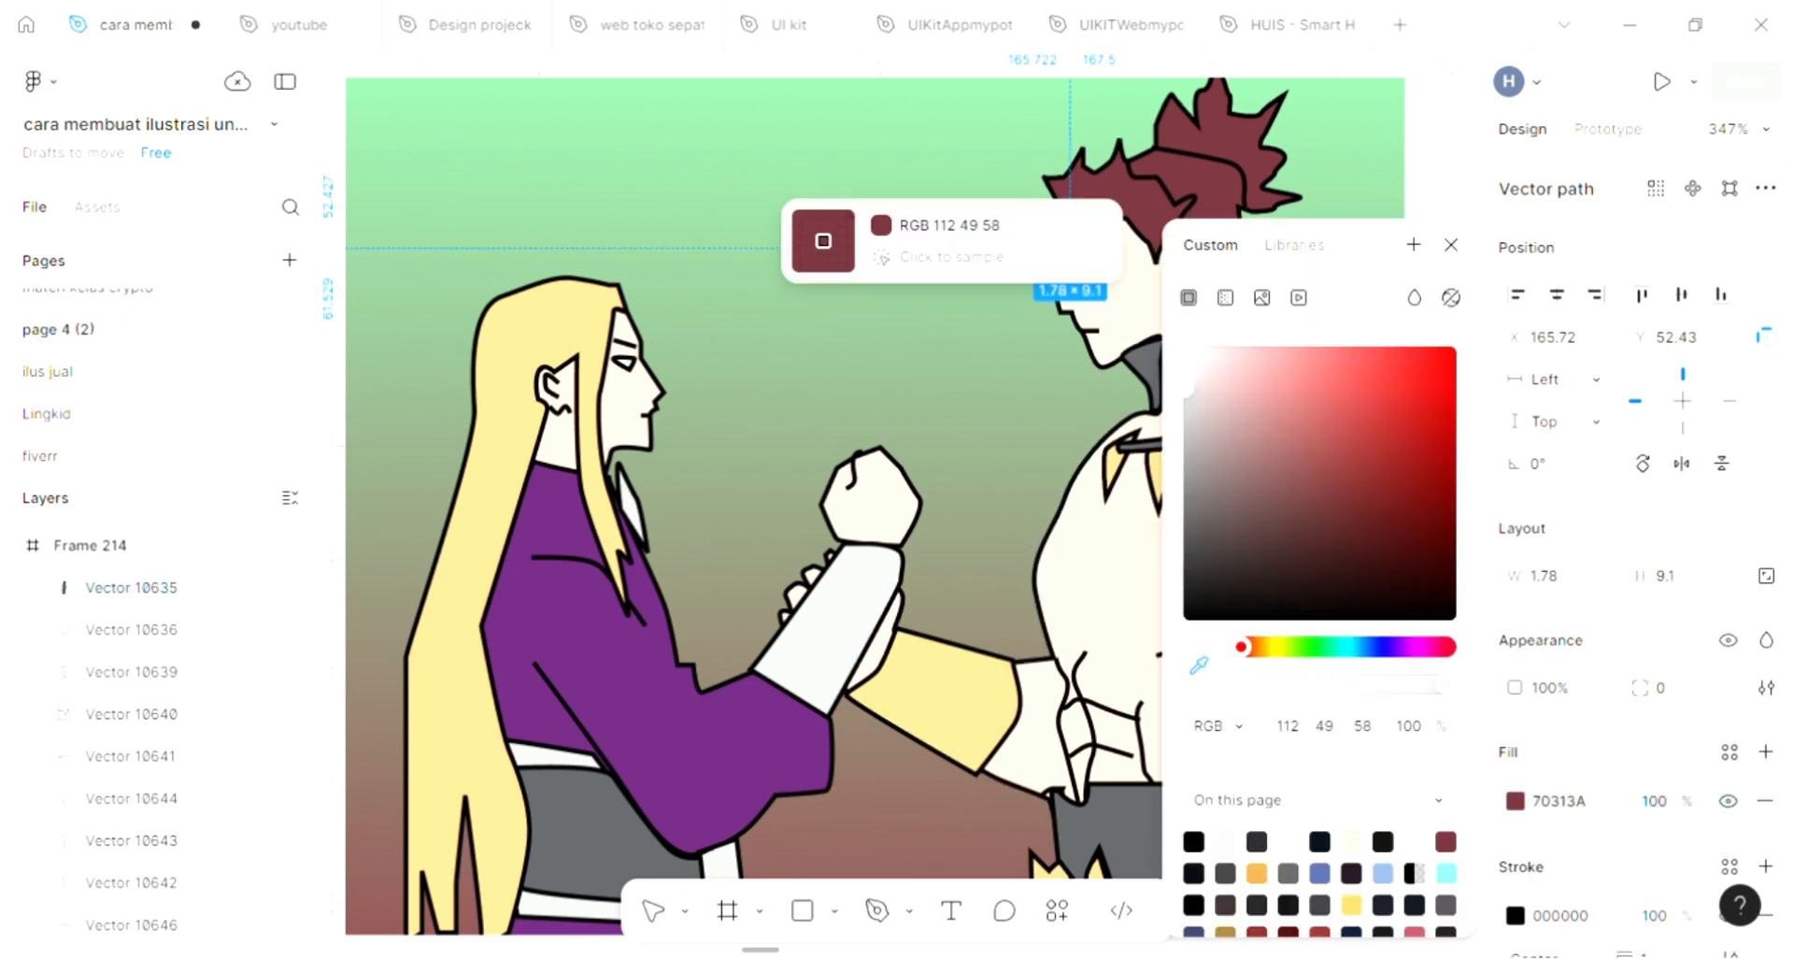
click(1451, 245)
Start a new Pen tool outline on the spiky-haired figure's torso, running from the front fang's tip down the chest and along its lower edge
scroll(1286, 305, right, 3)
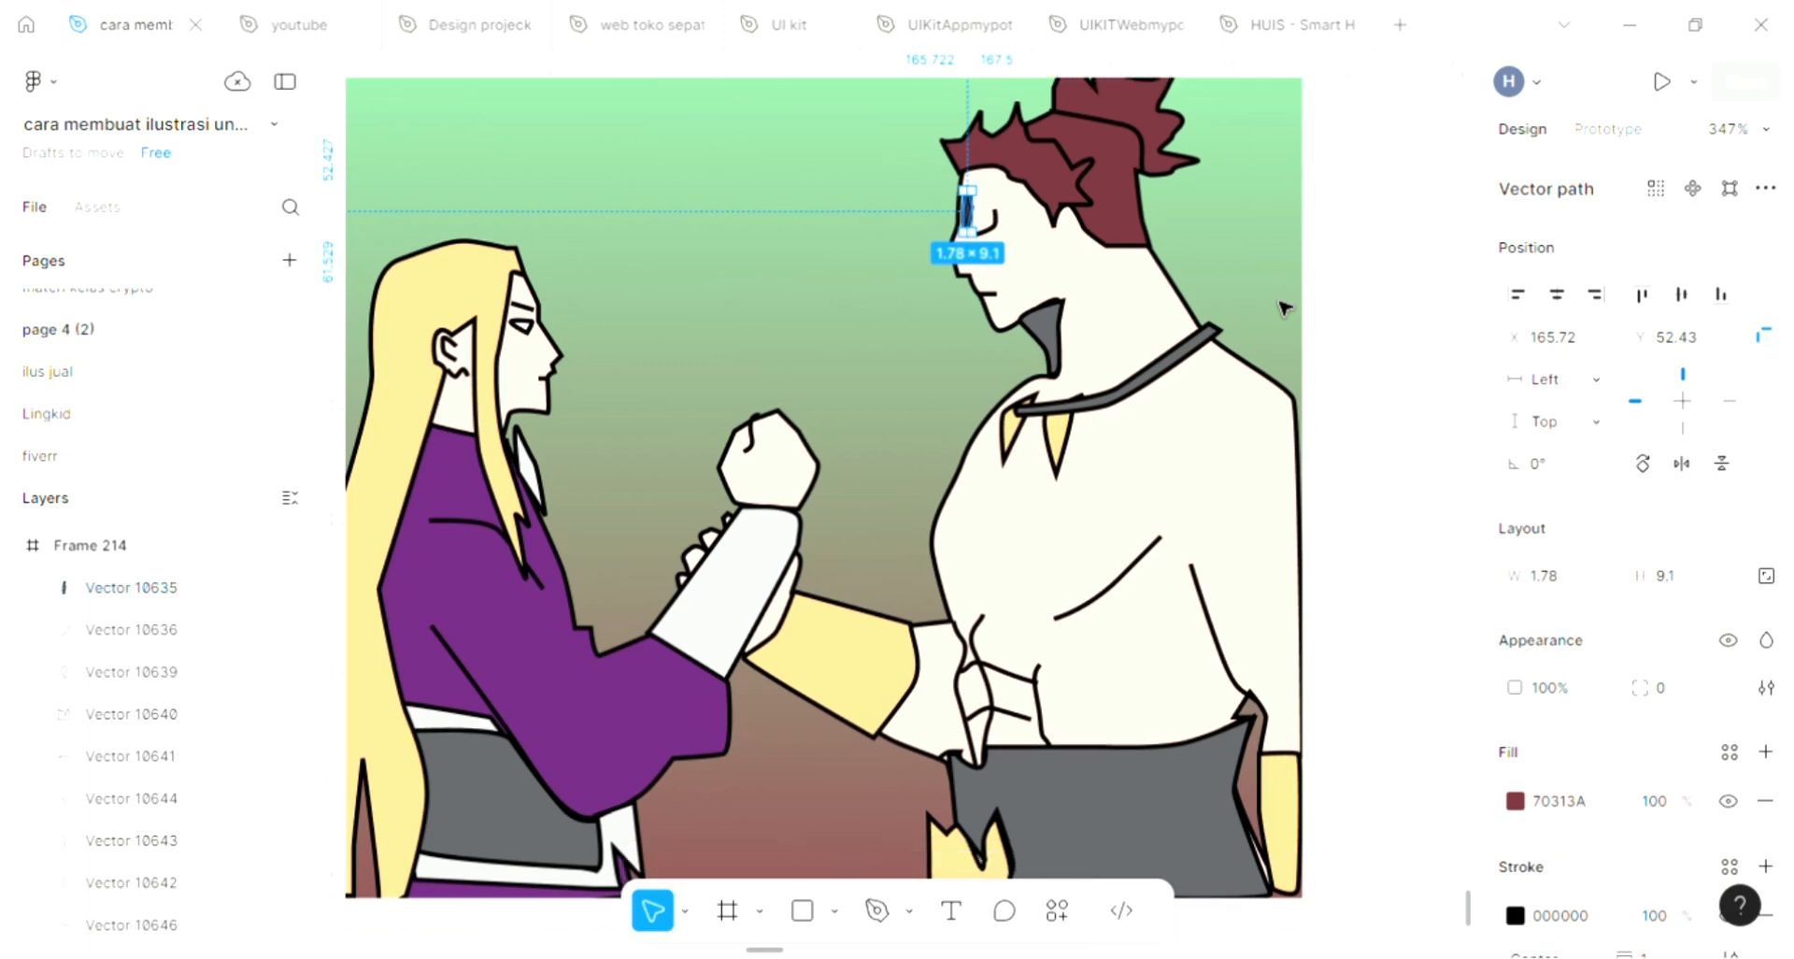
scroll(1285, 305, down, 1)
scroll(1075, 552, left, 3)
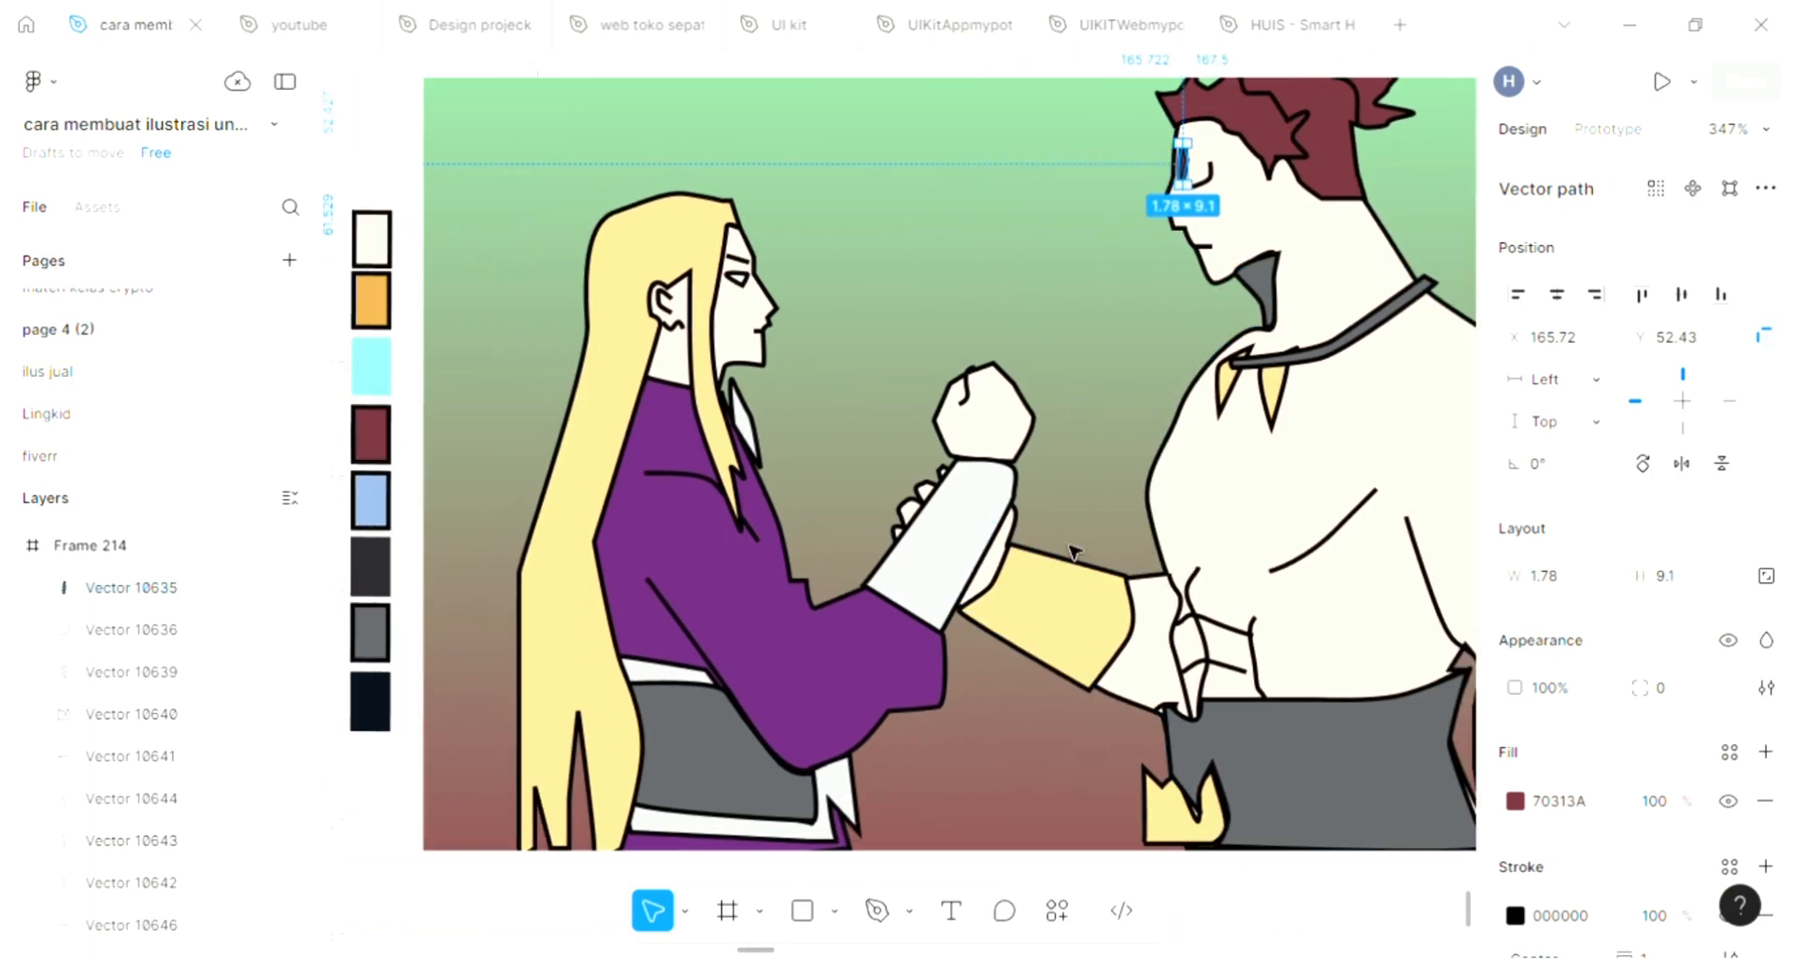
scroll(1075, 552, left, 3)
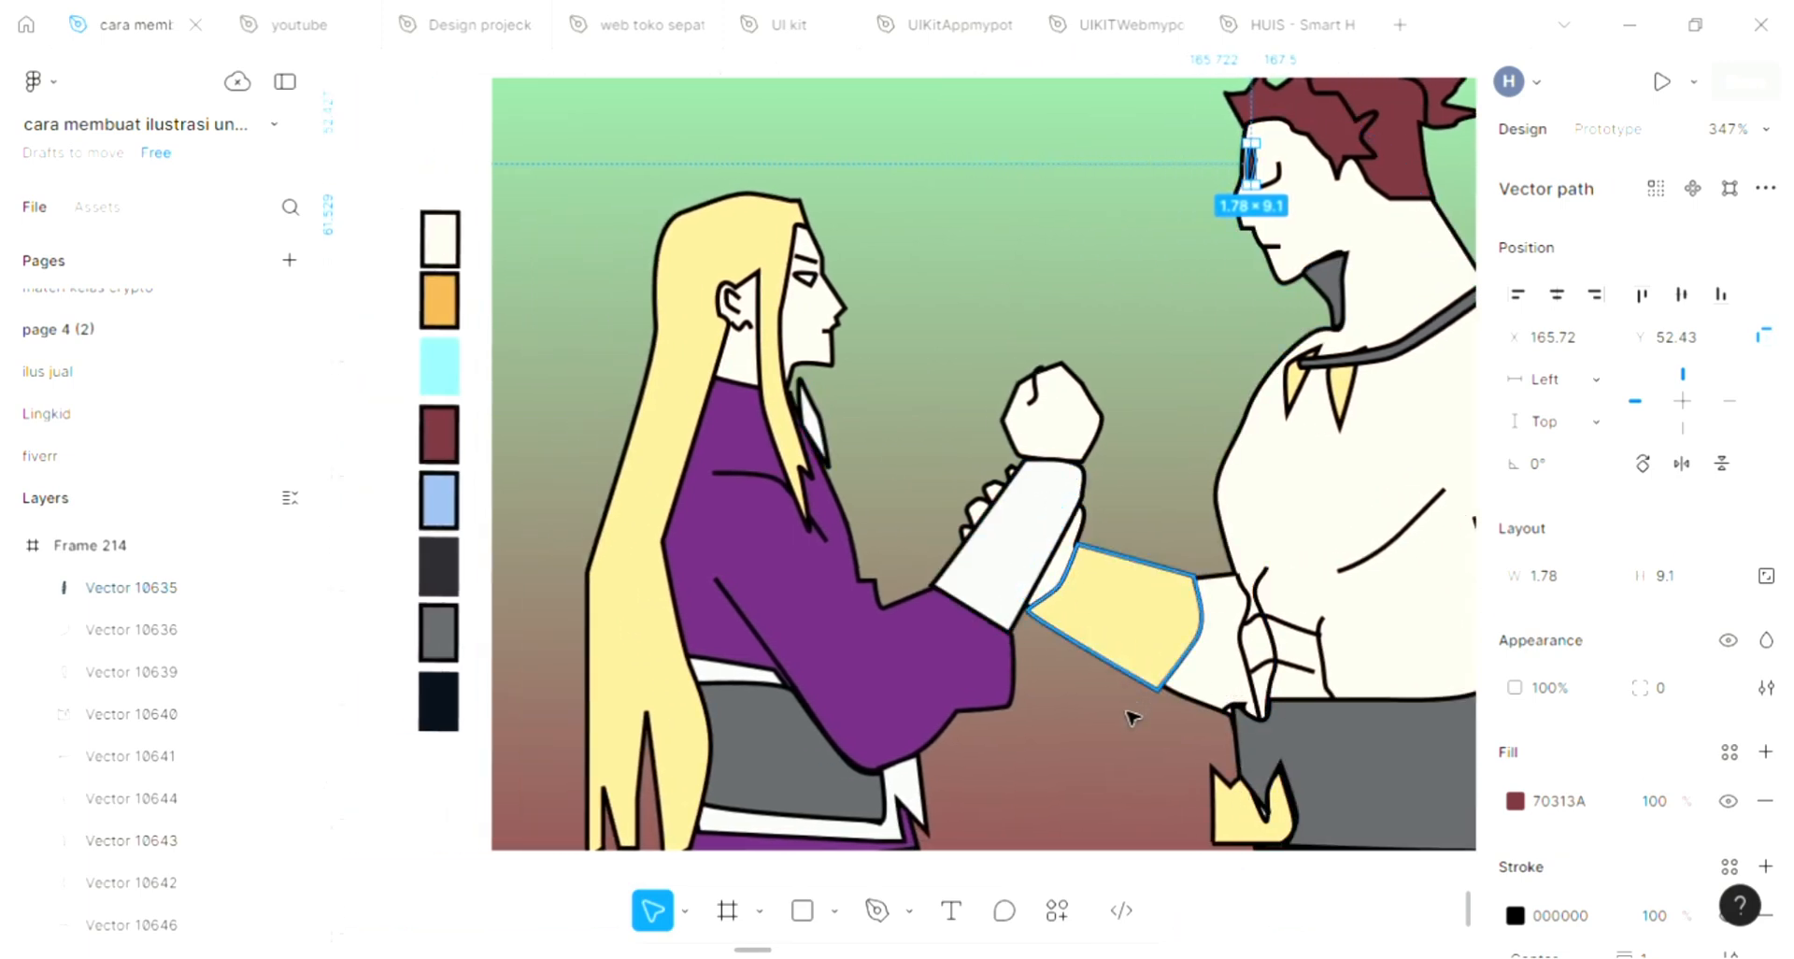
scroll(1105, 762, right, 10)
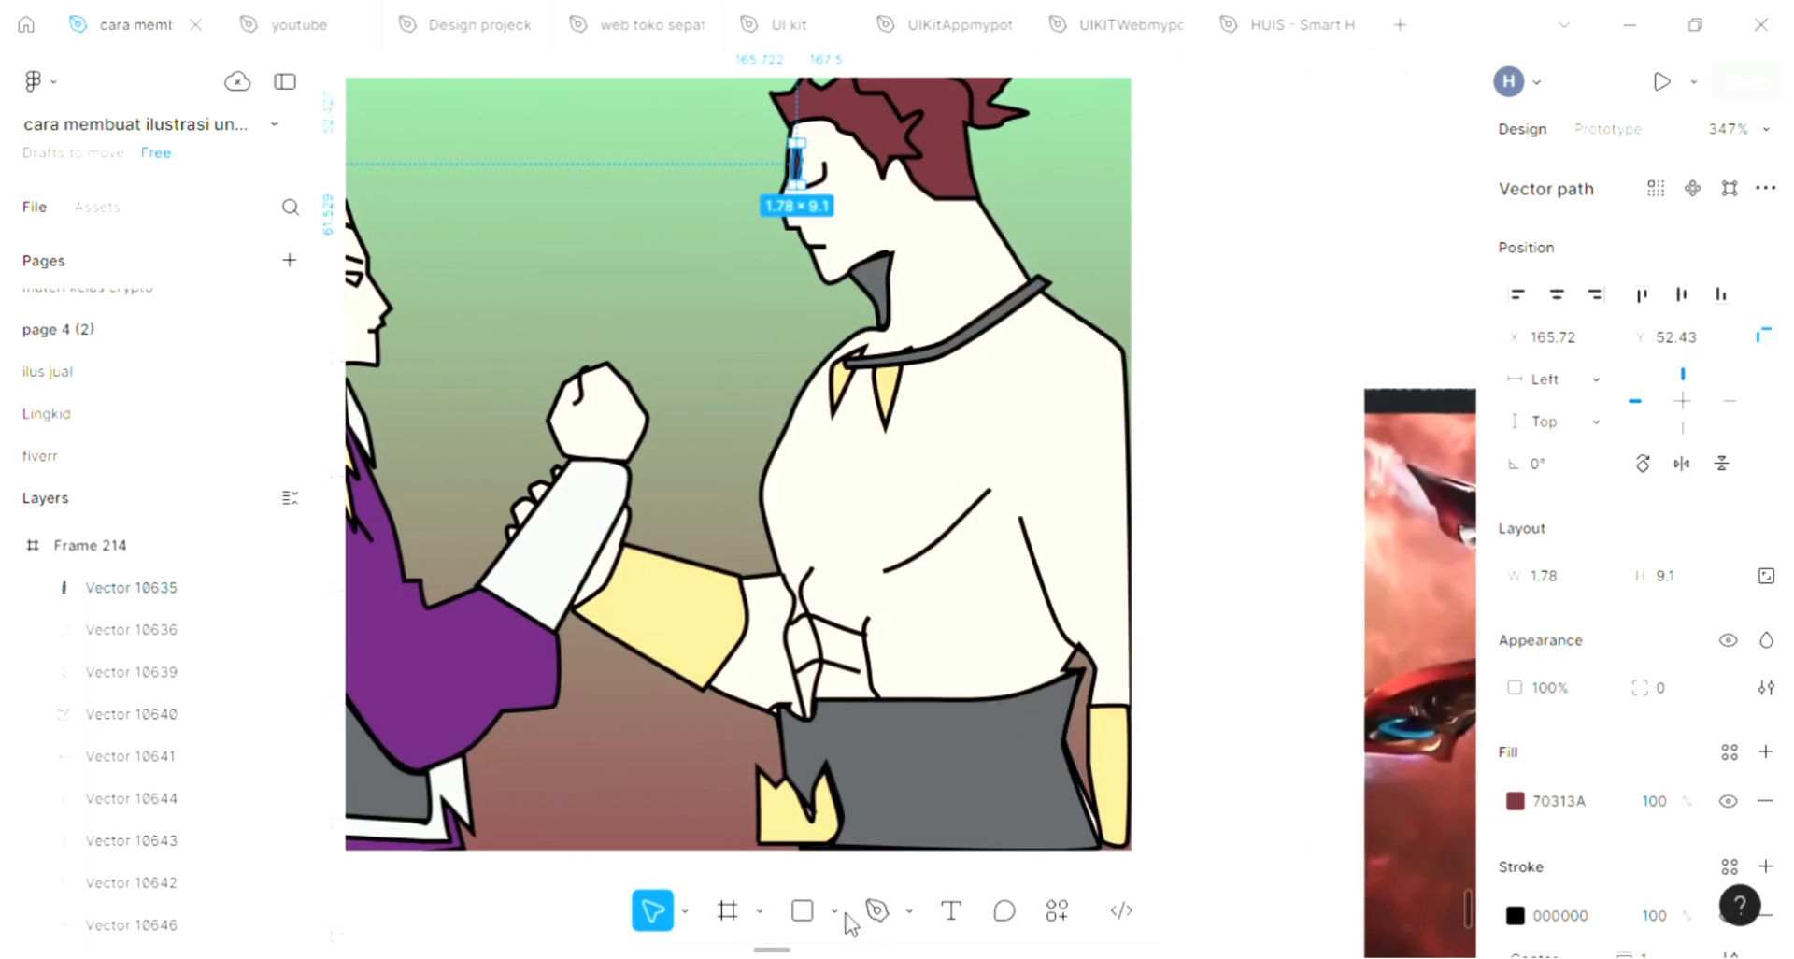
click(877, 913)
scroll(841, 608, up, 2)
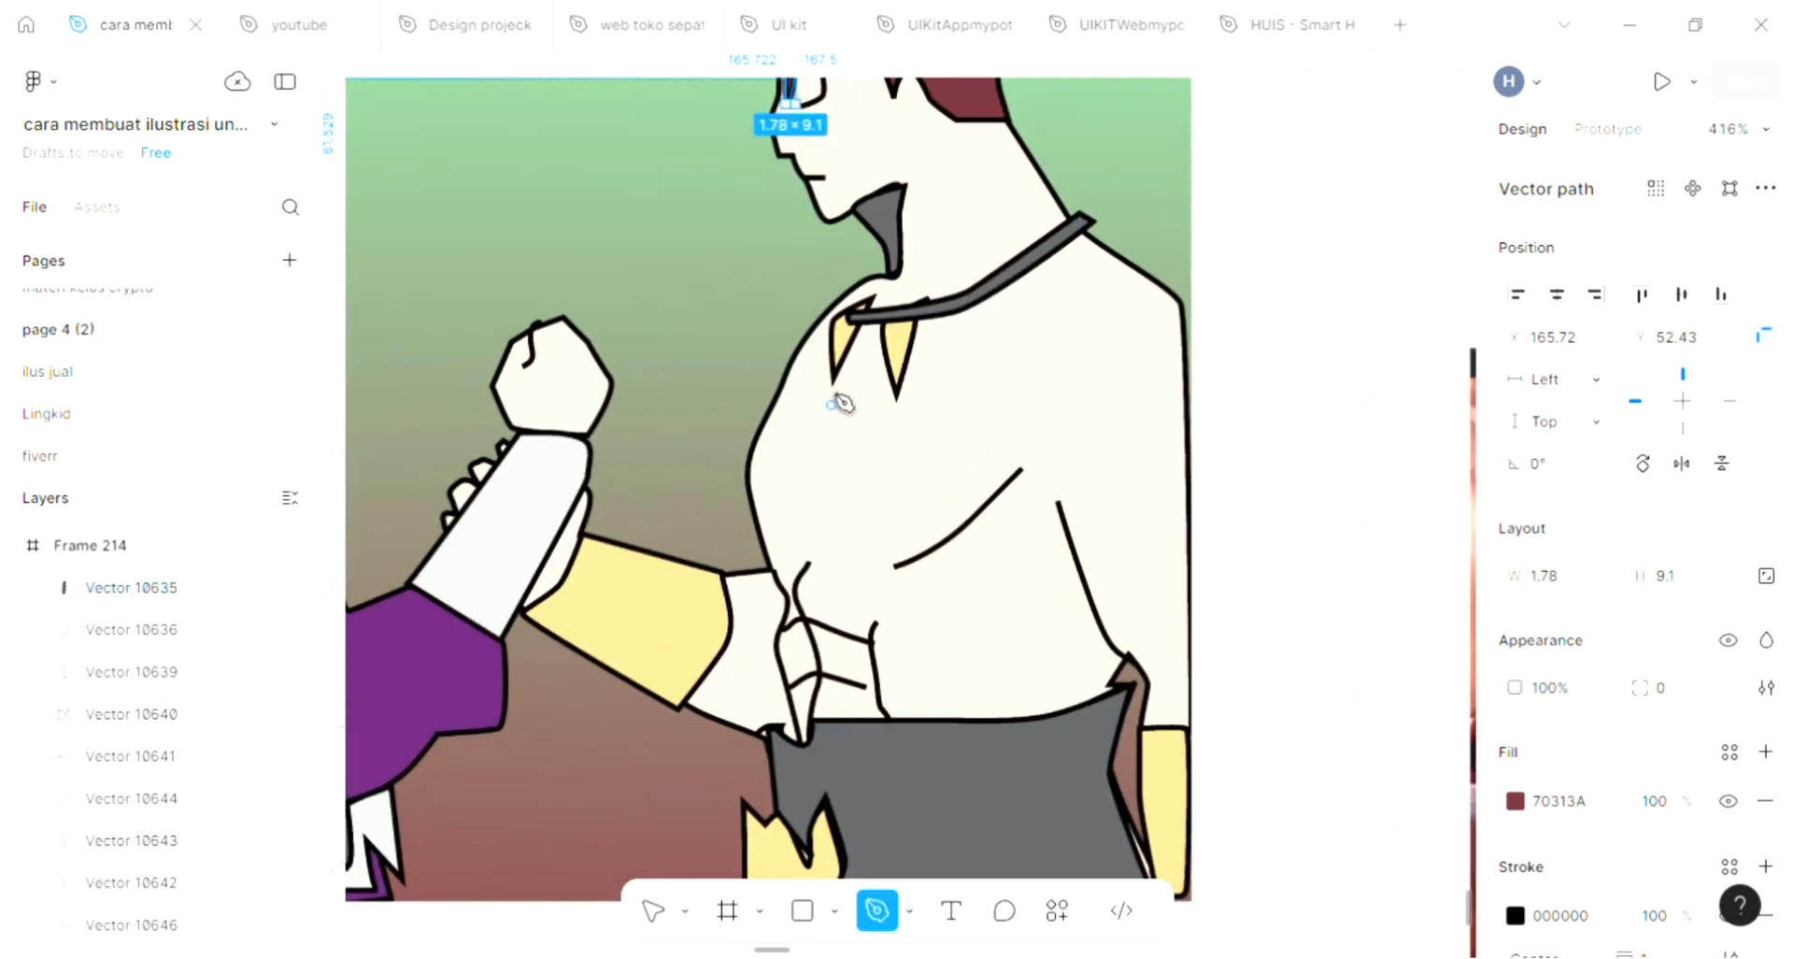
click(801, 464)
click(795, 487)
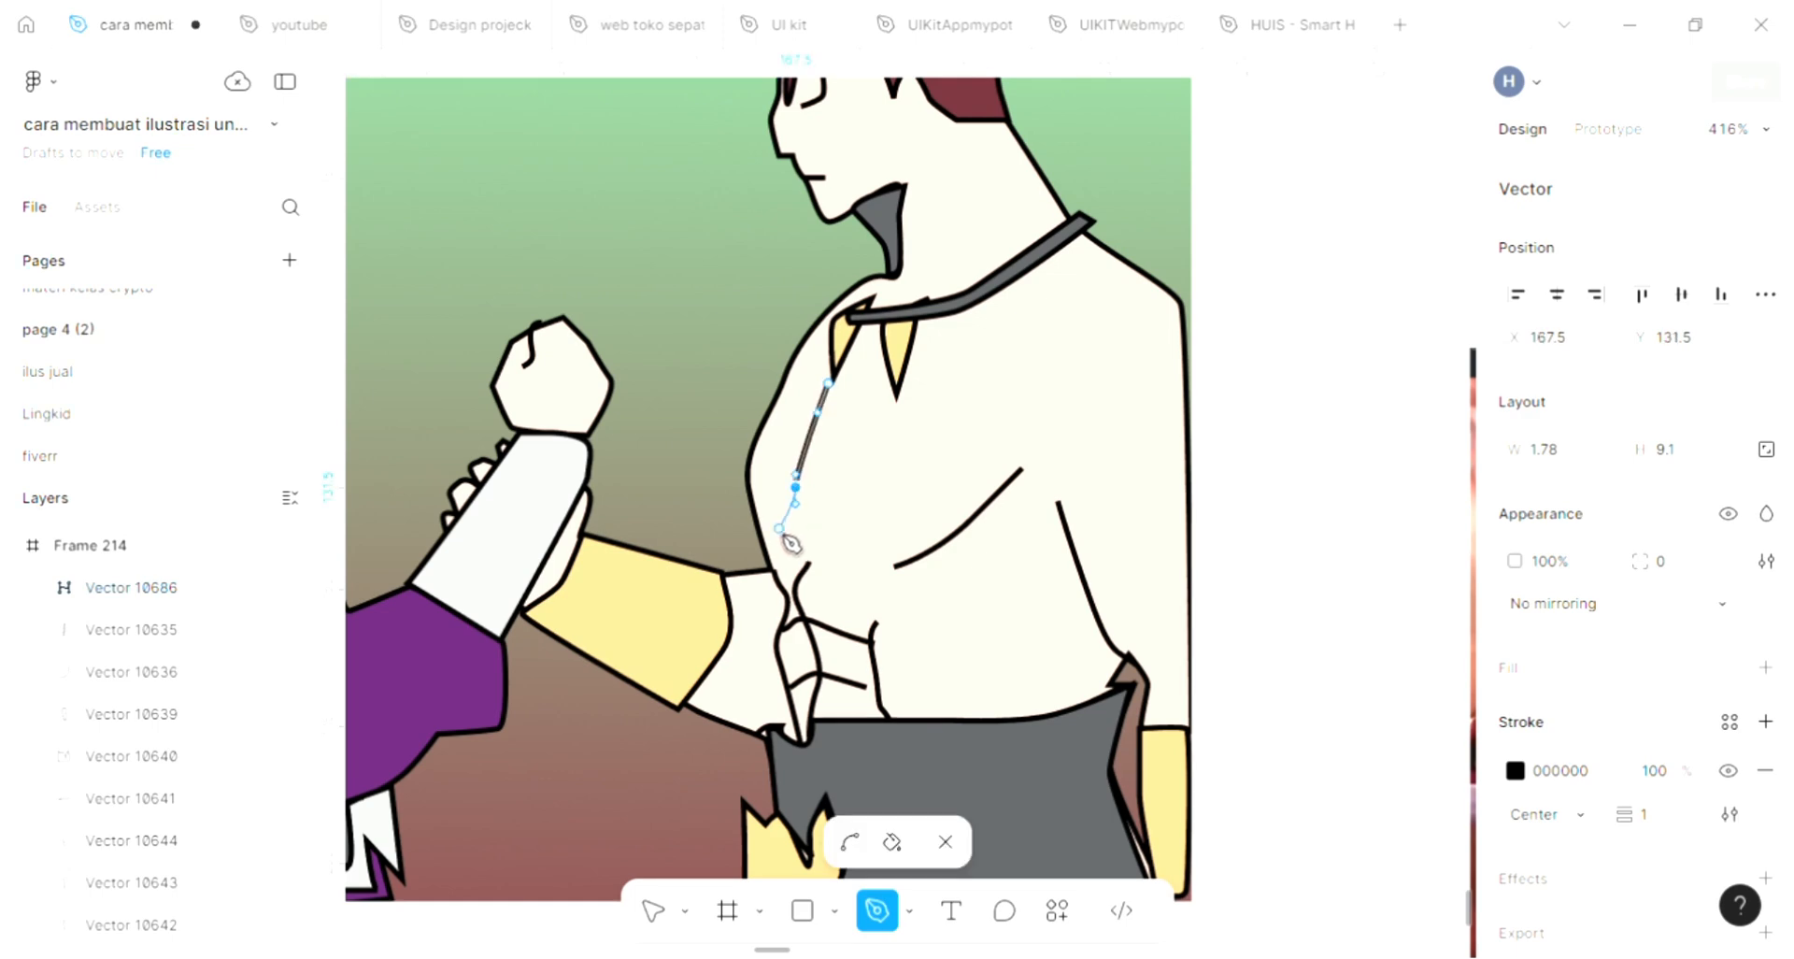
click(775, 529)
drag(793, 553, 866, 540)
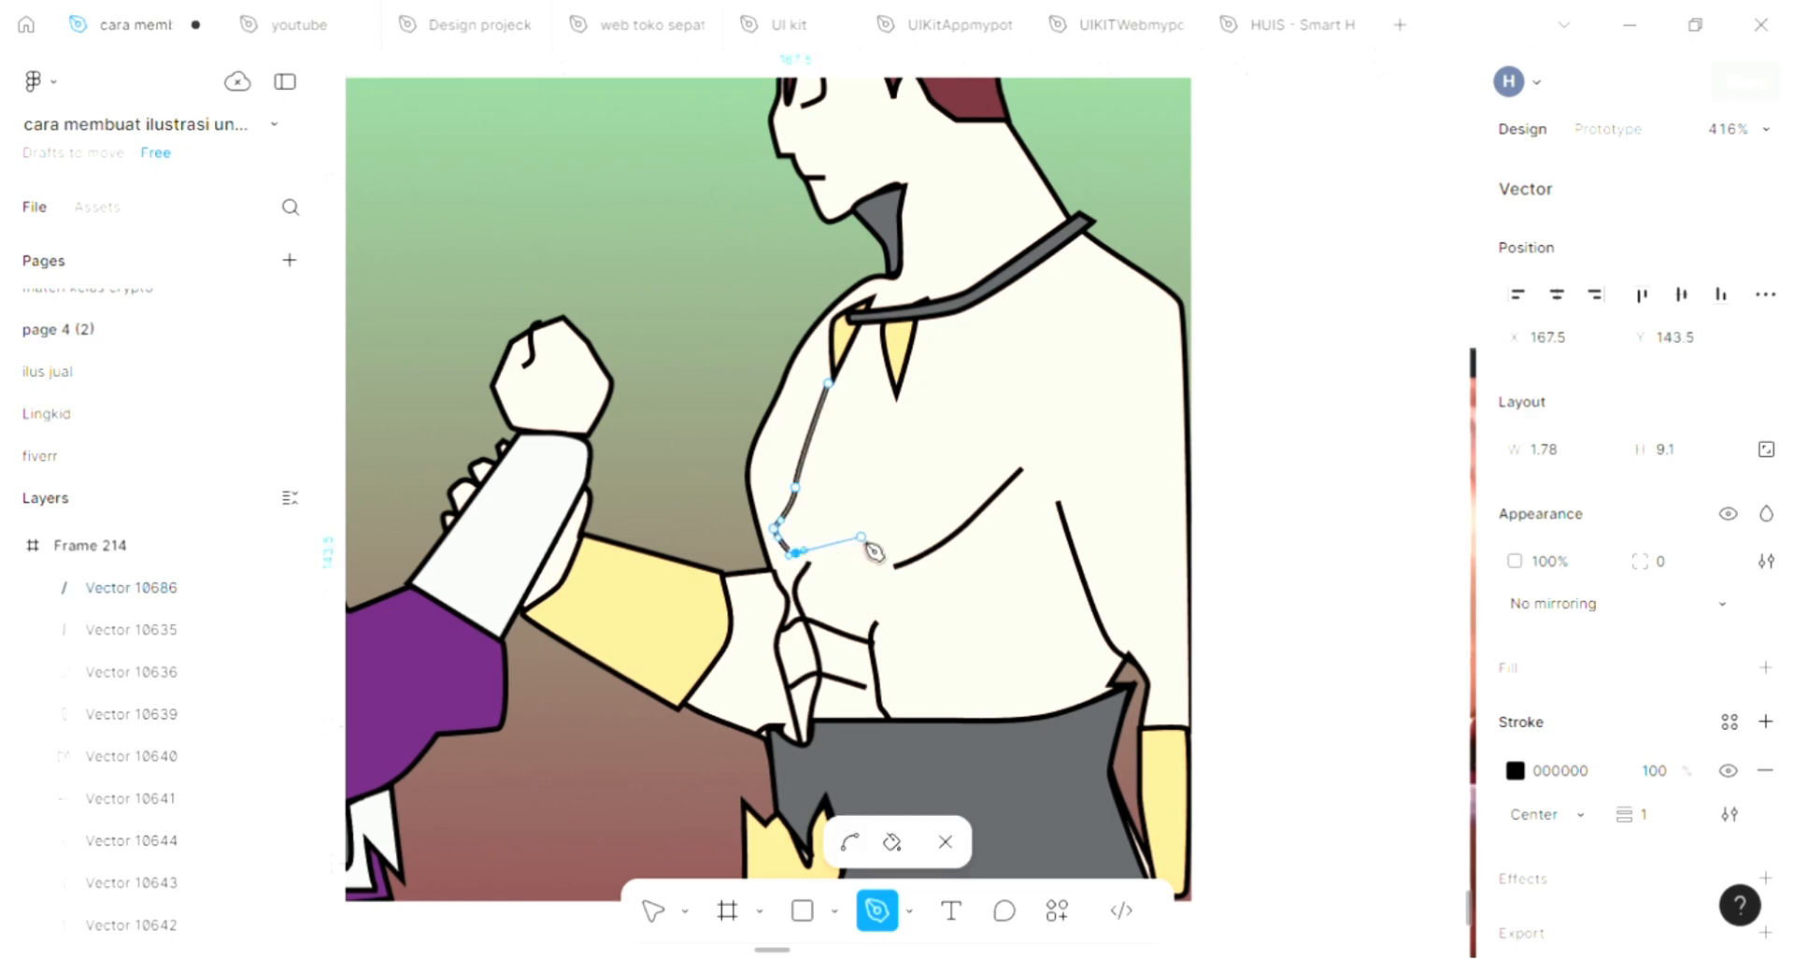
click(852, 554)
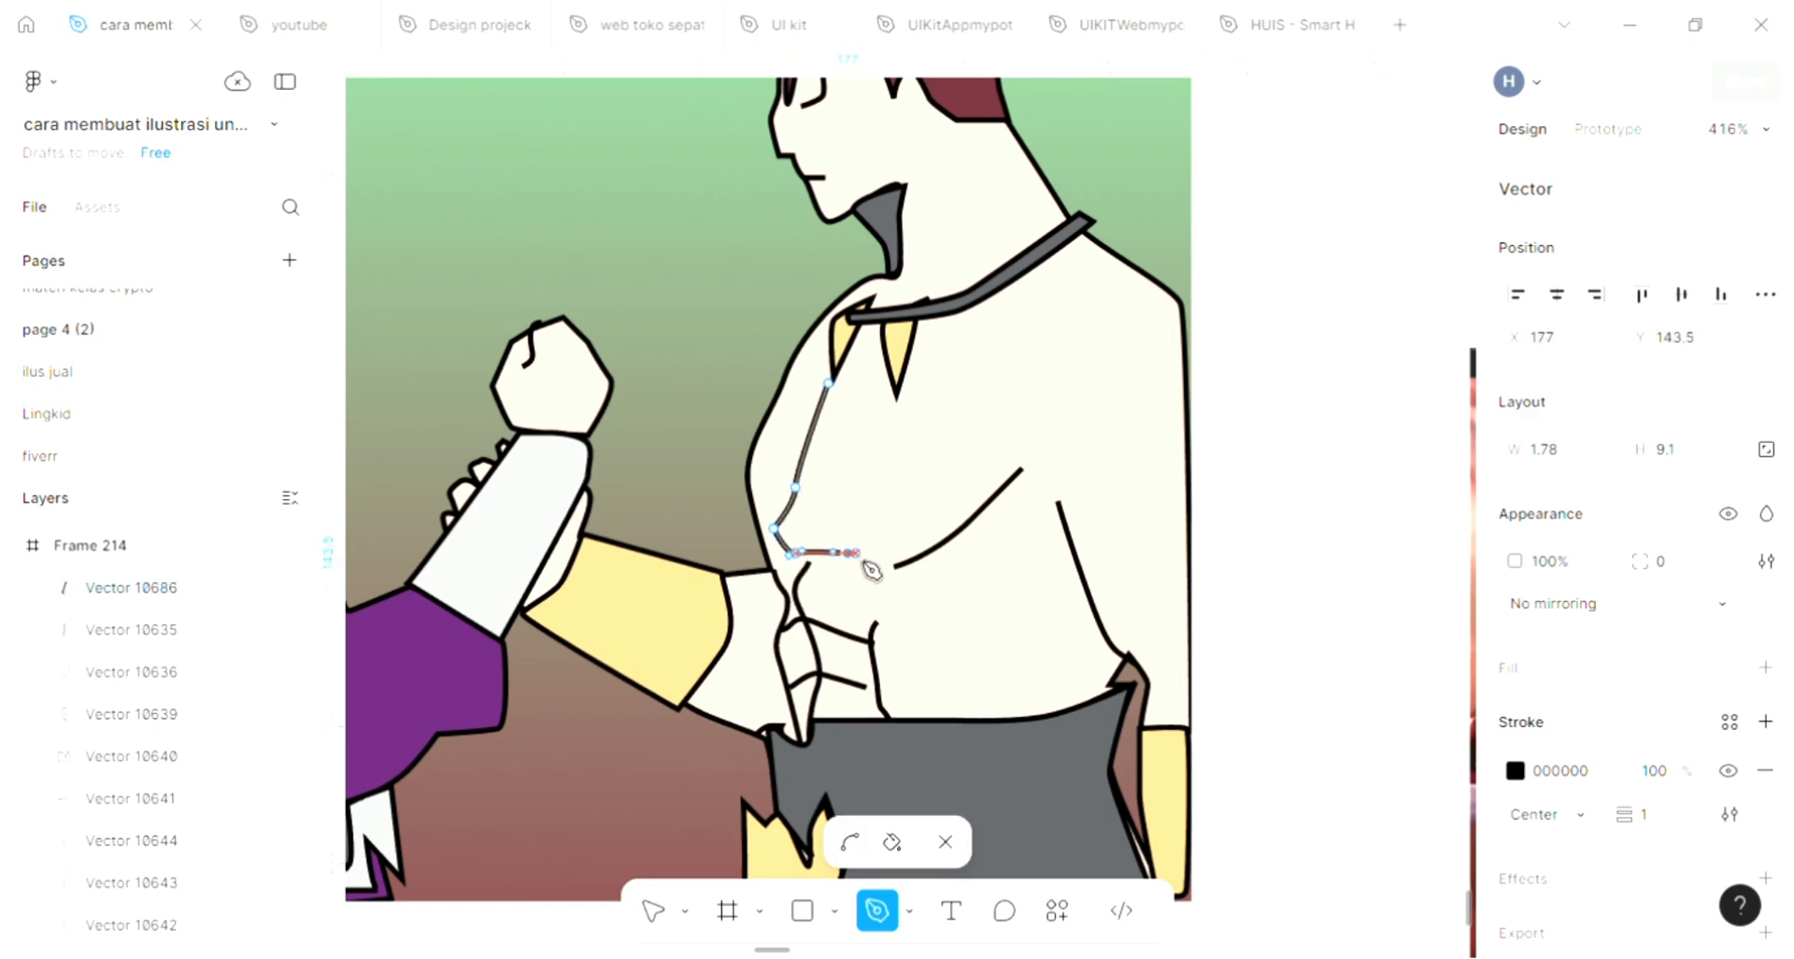
Extend the spiky-haired figure's torso outline with a spike over the belly, a wavy edge down to the waist and a point onto the arm
click(952, 645)
click(907, 578)
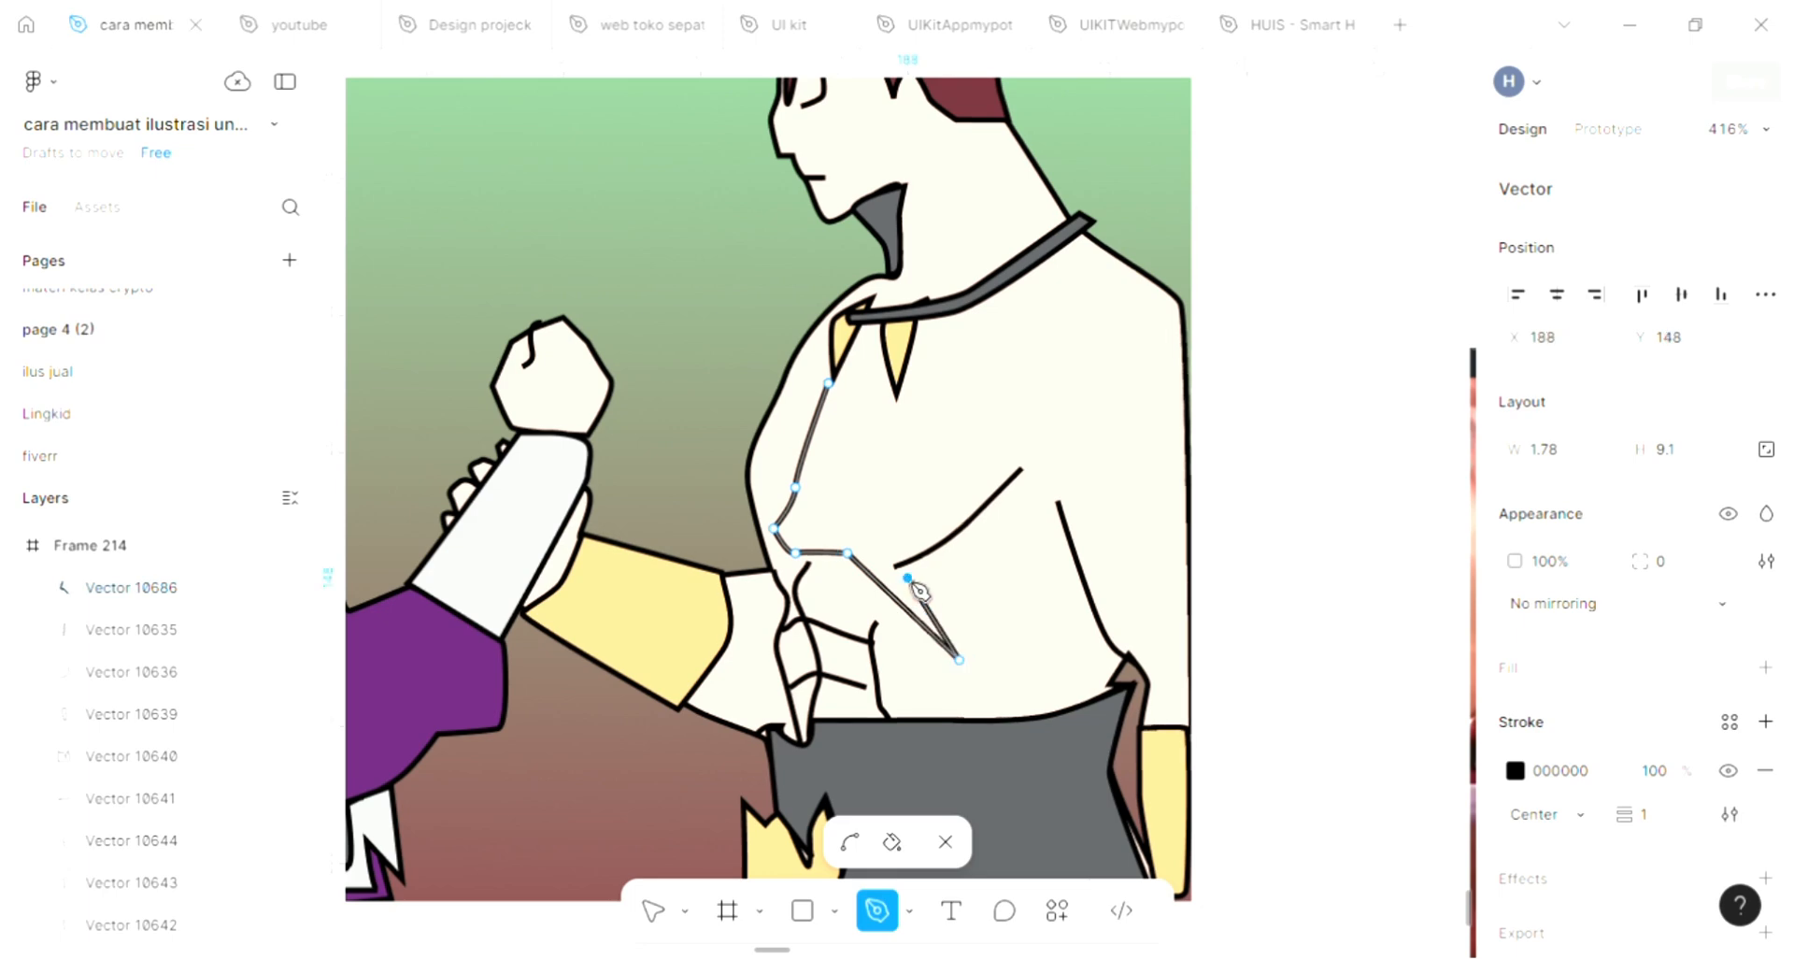
click(1011, 529)
click(1022, 563)
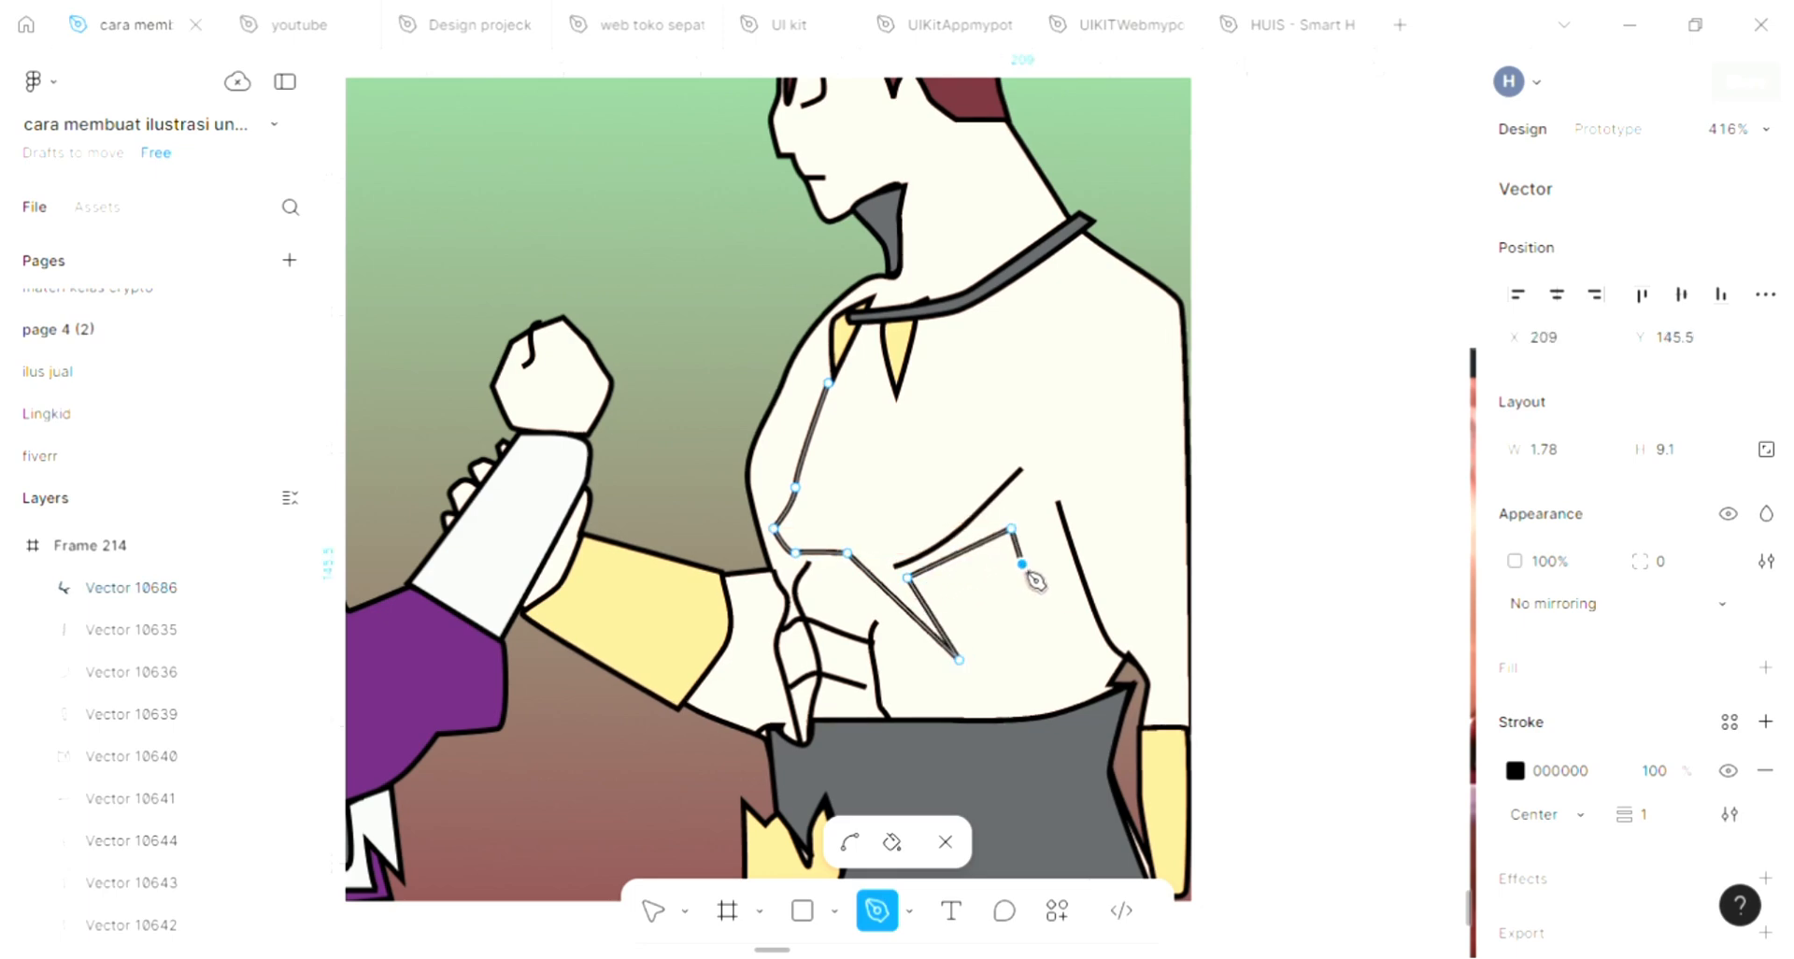
drag(1043, 578, 1070, 650)
click(1044, 614)
click(1071, 665)
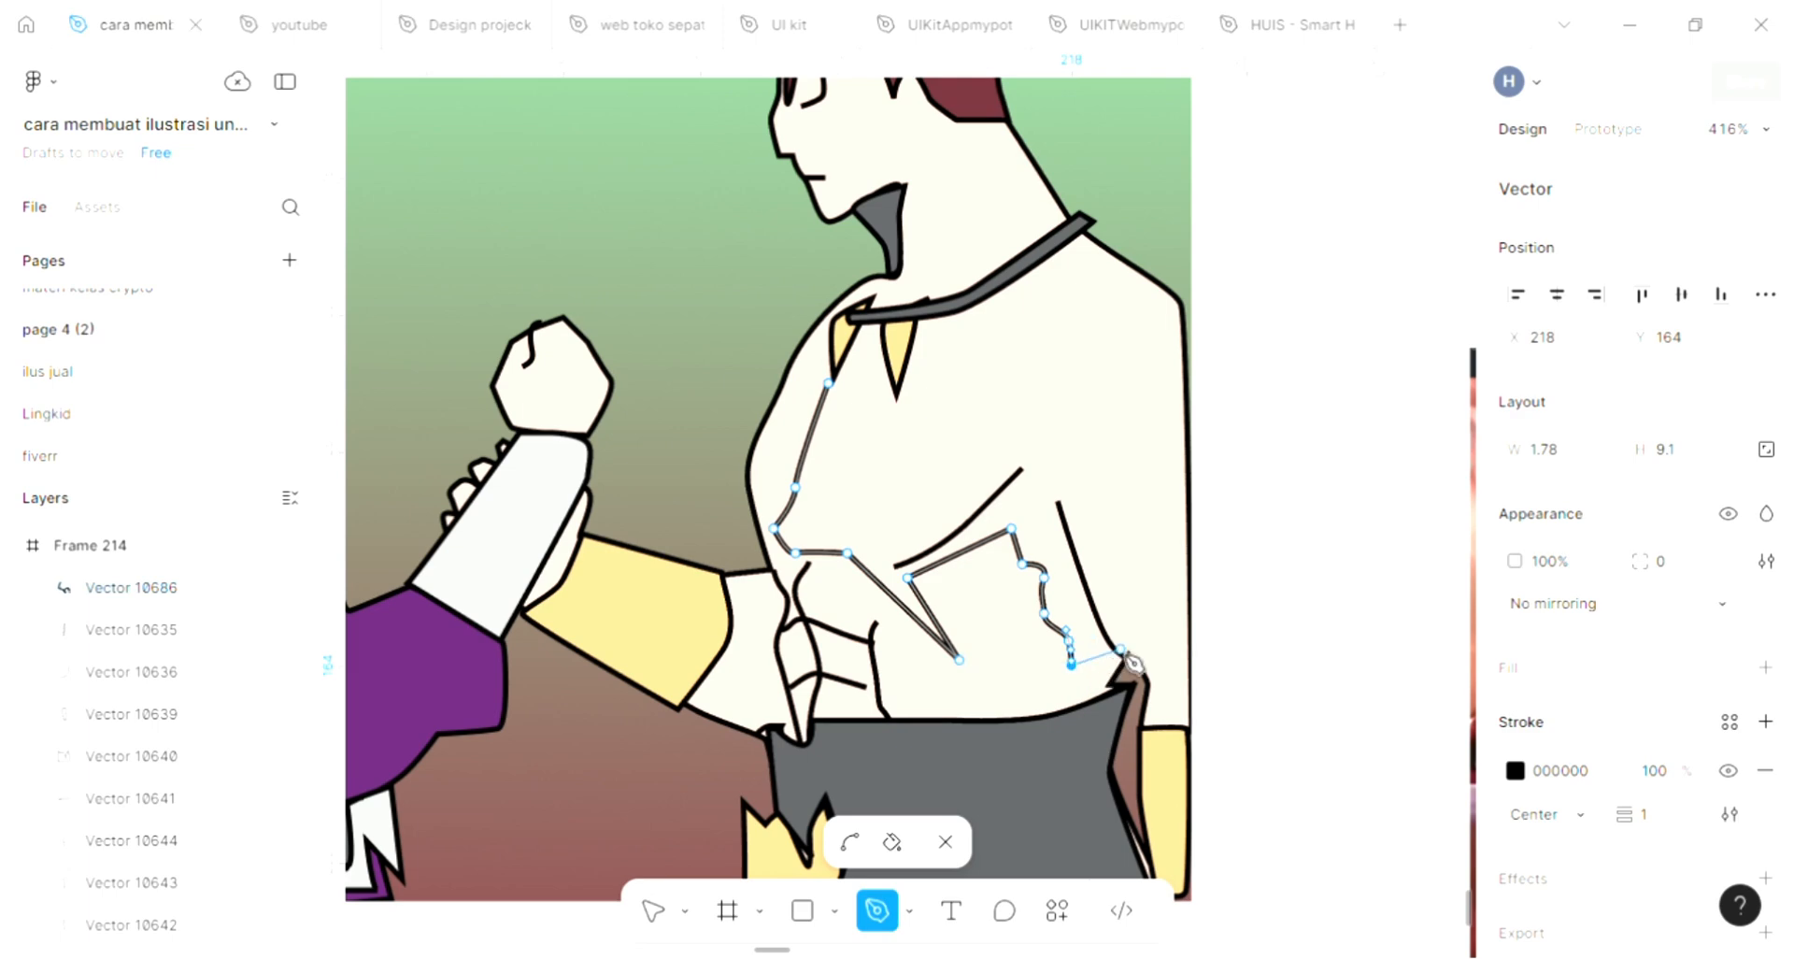
click(1120, 648)
drag(1161, 605, 1082, 577)
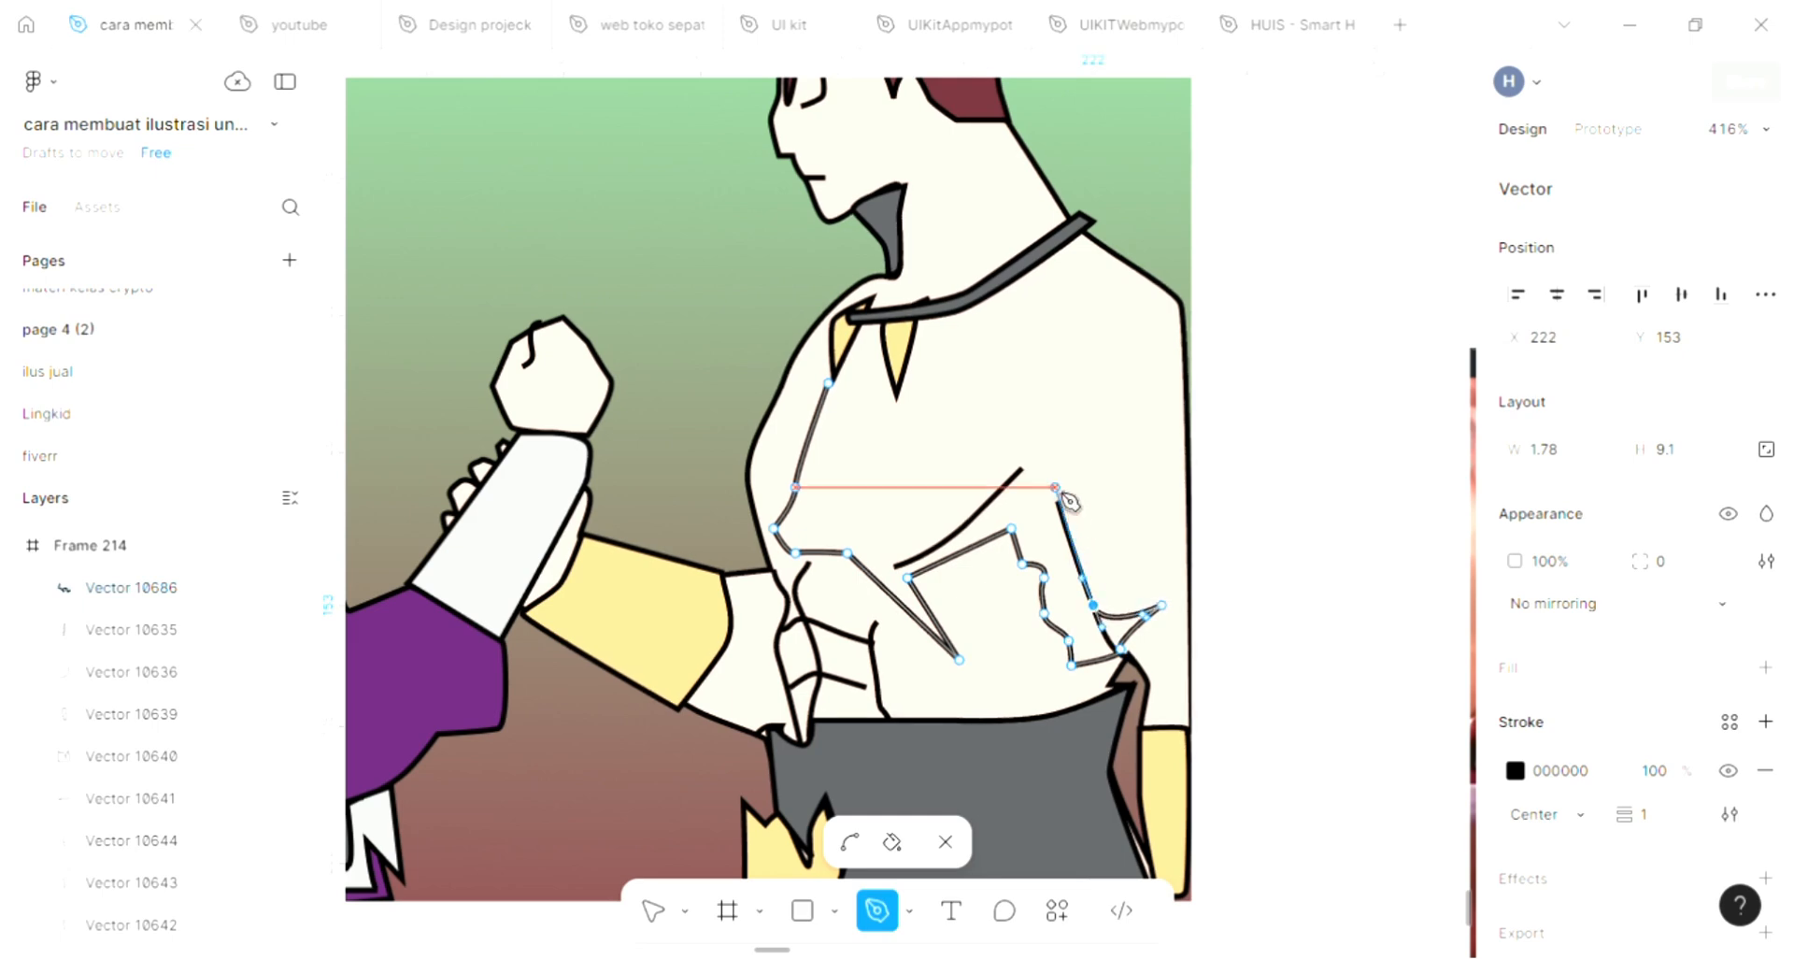
Close the torso outline up the arm's inner line, over a tall peak on the chest and back along the chest to the front fang's tip
click(1055, 486)
drag(1093, 478, 1082, 471)
drag(1022, 410, 993, 364)
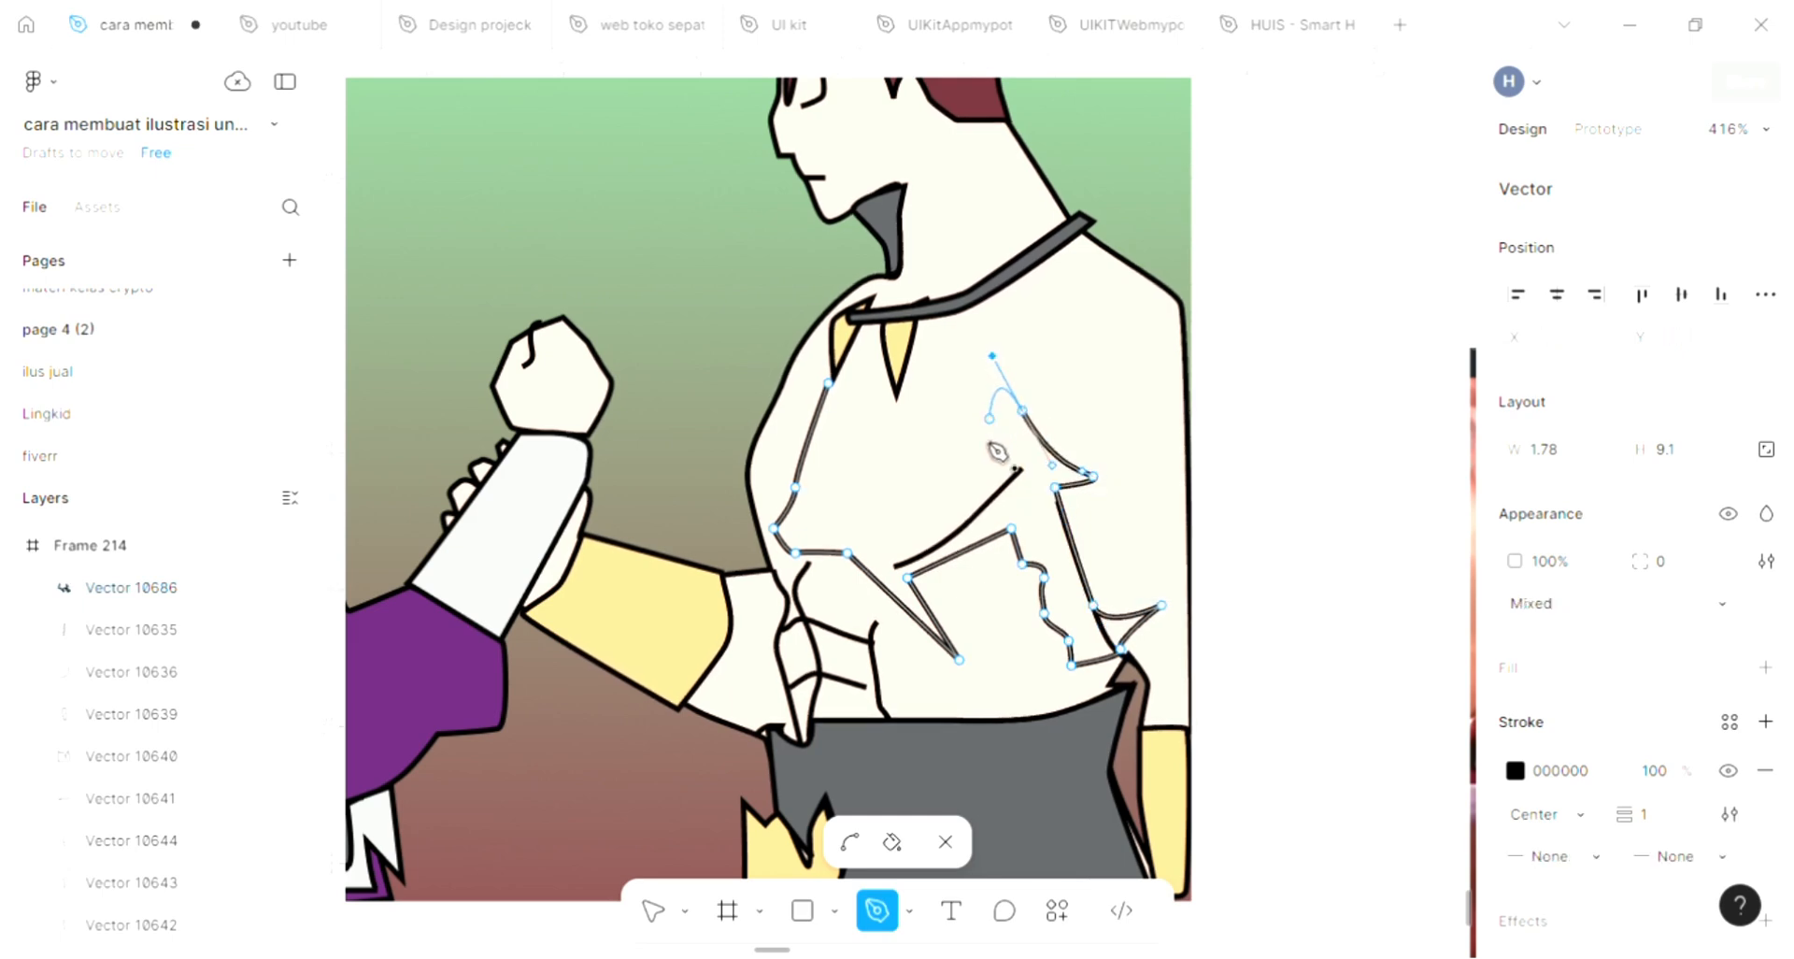
key(ctrl)
drag(993, 356, 971, 476)
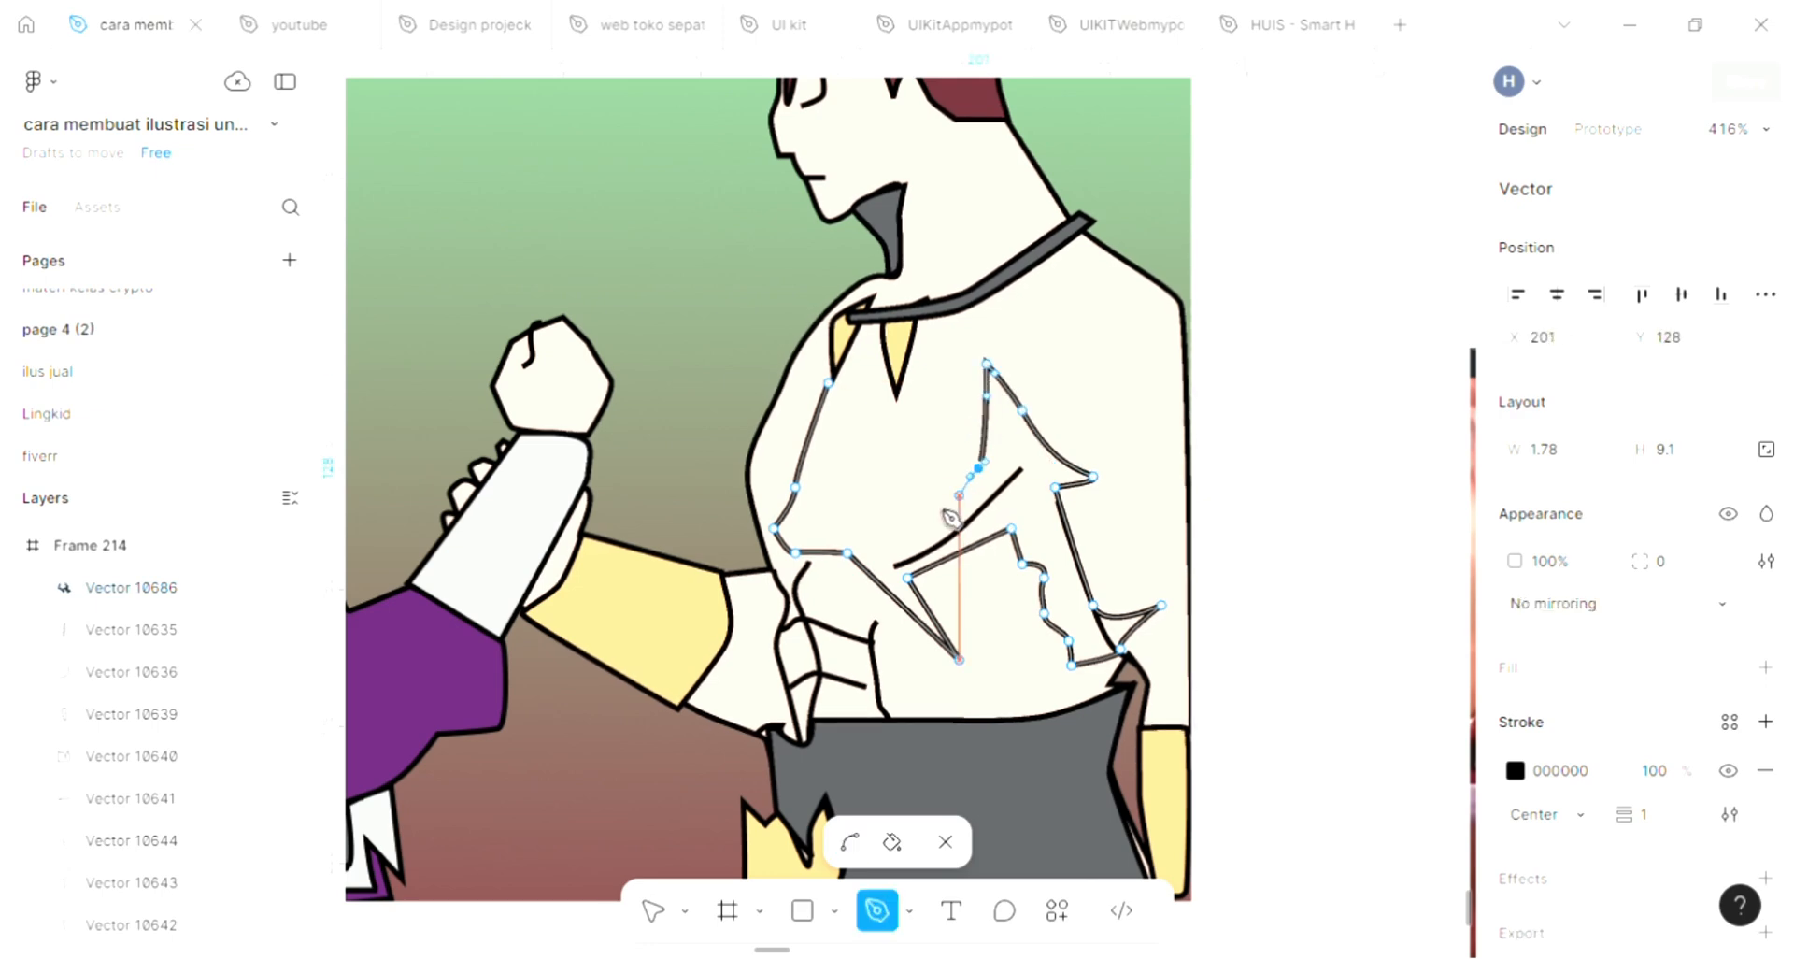
drag(887, 529, 875, 536)
click(843, 537)
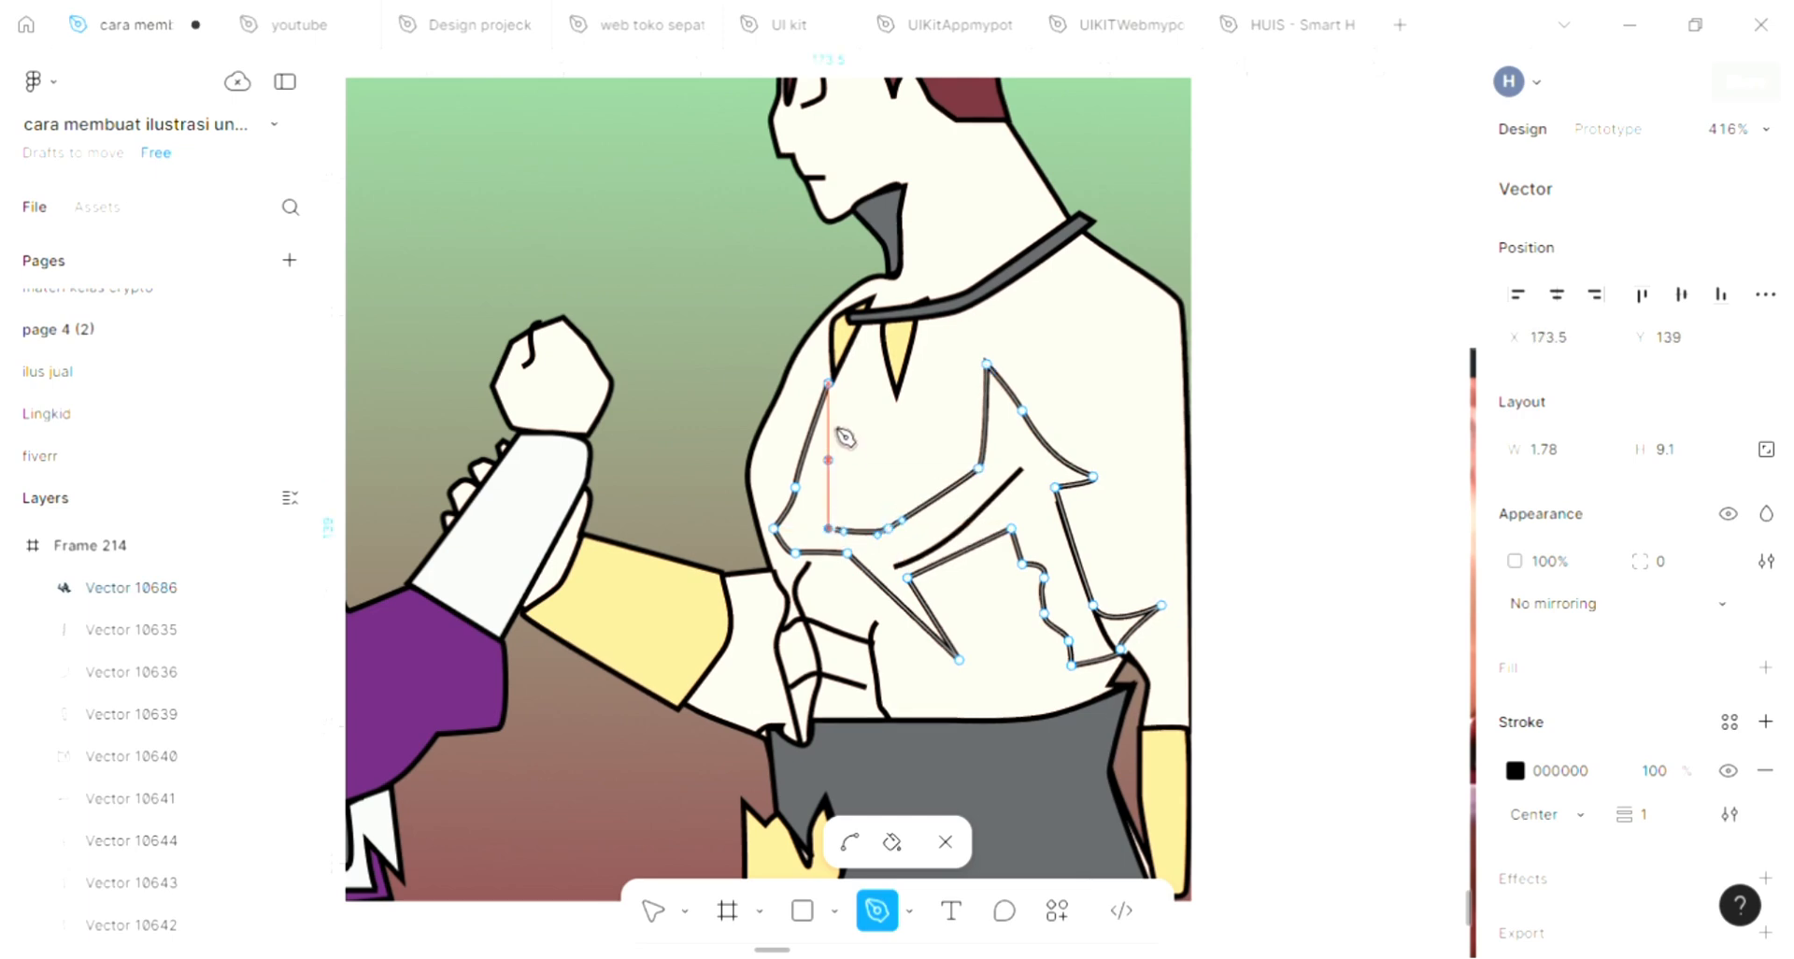
click(843, 399)
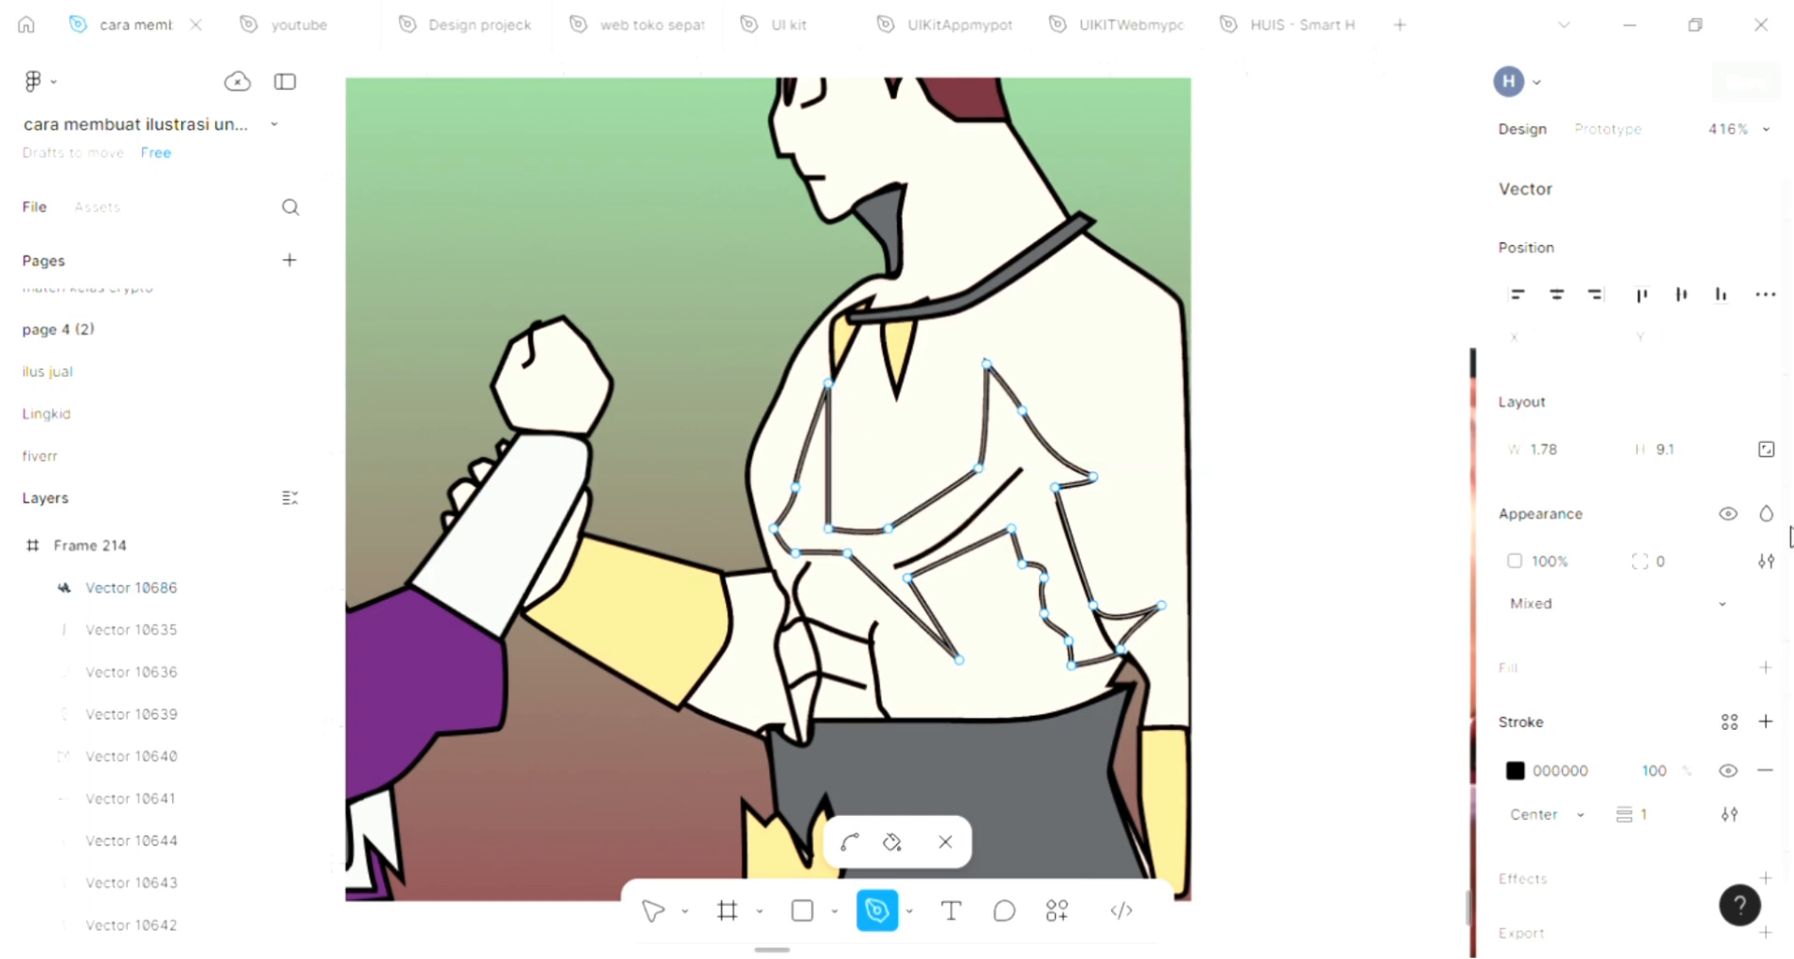
Fill the spiky-haired figure's torso shape with grey 5C5E60 sampled from the beard and finish editing it
click(1765, 668)
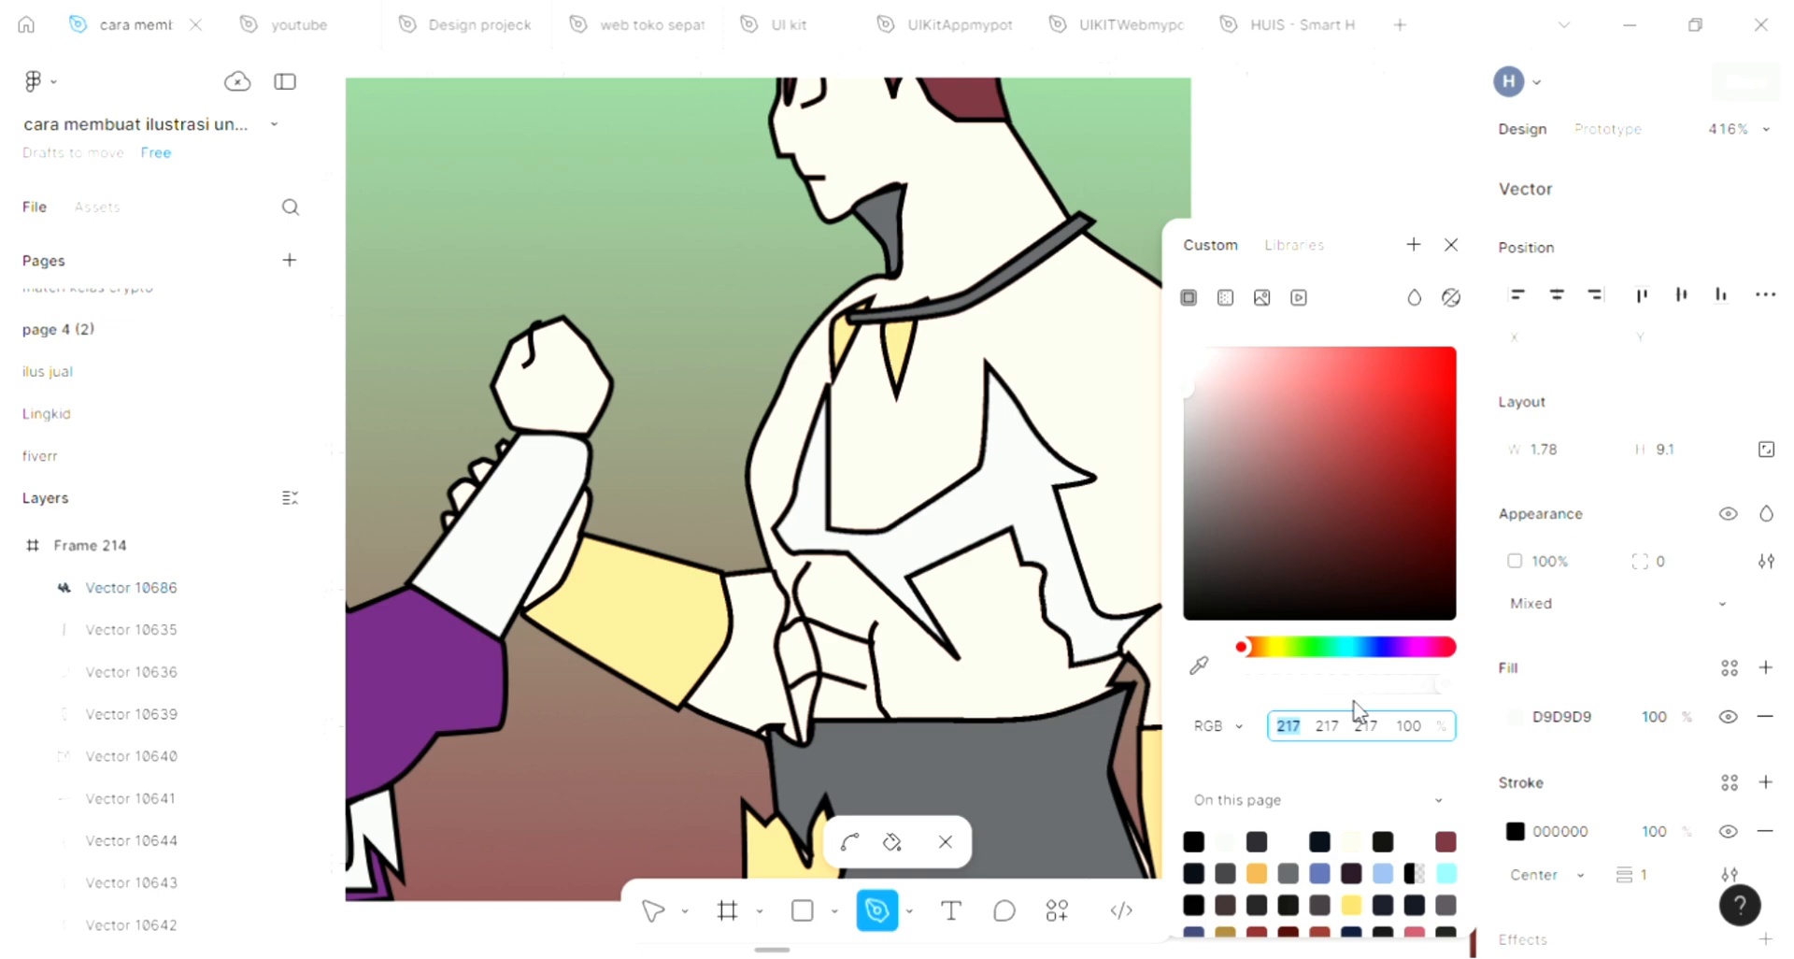
click(1200, 670)
scroll(1074, 561, up, 1)
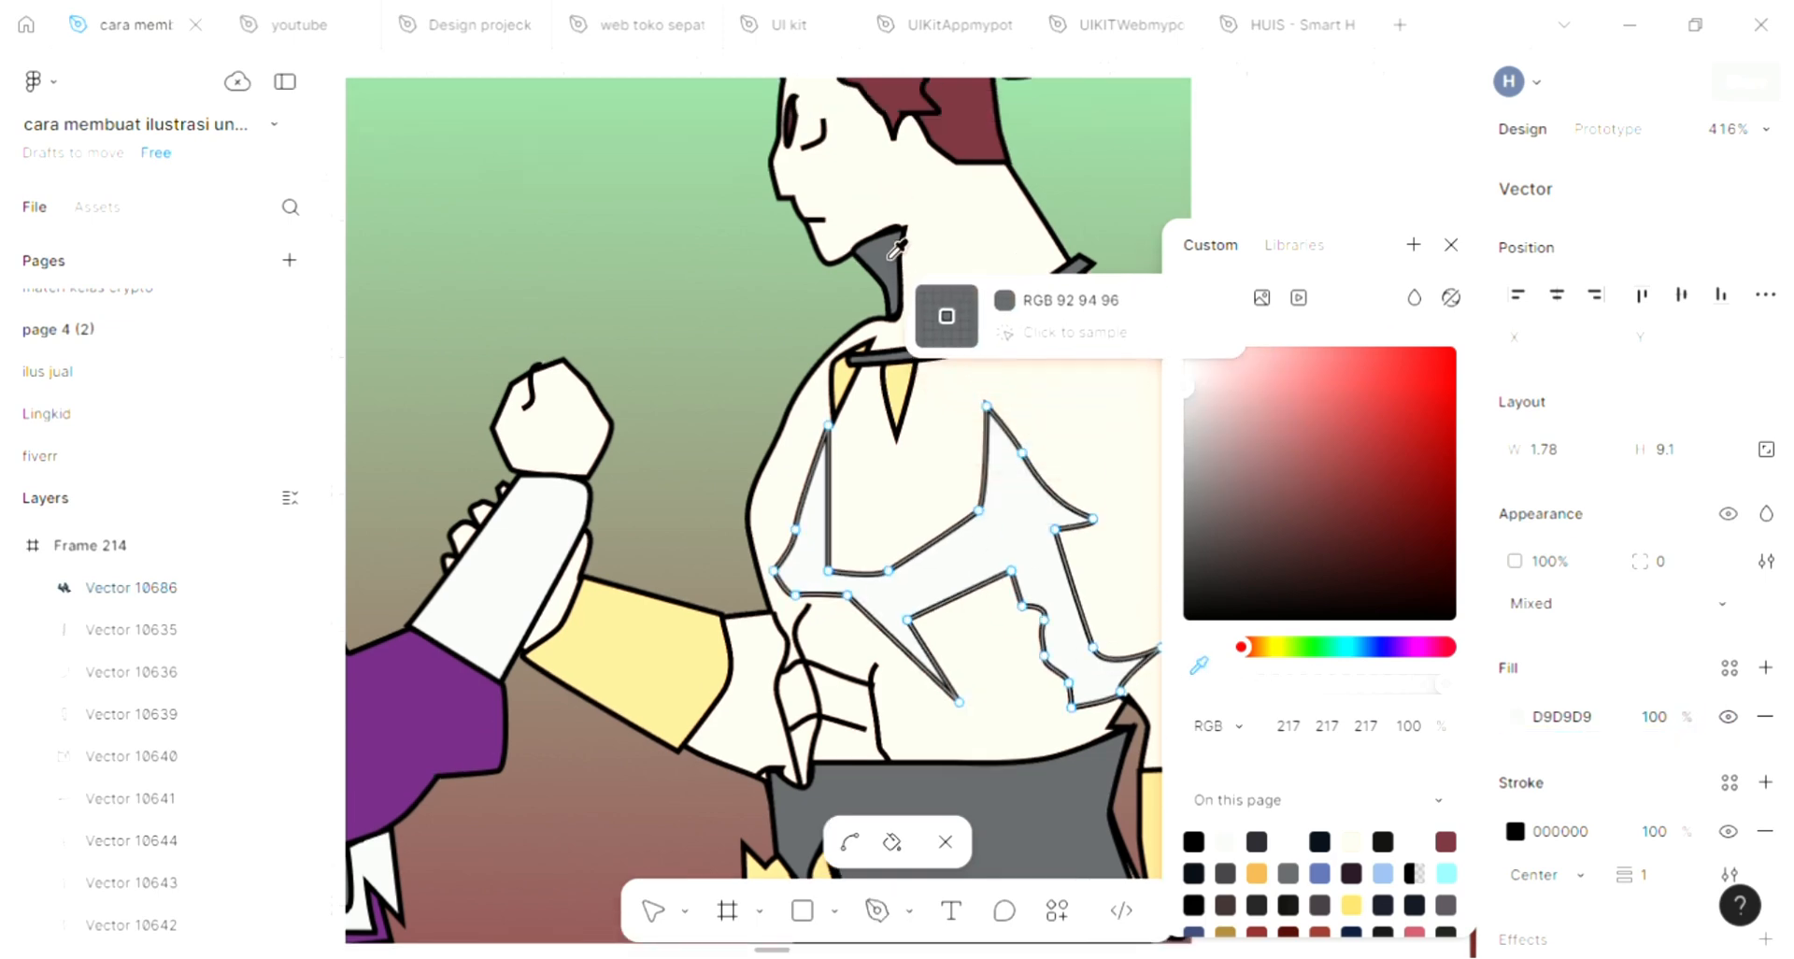
click(895, 251)
scroll(1075, 280, up, 1)
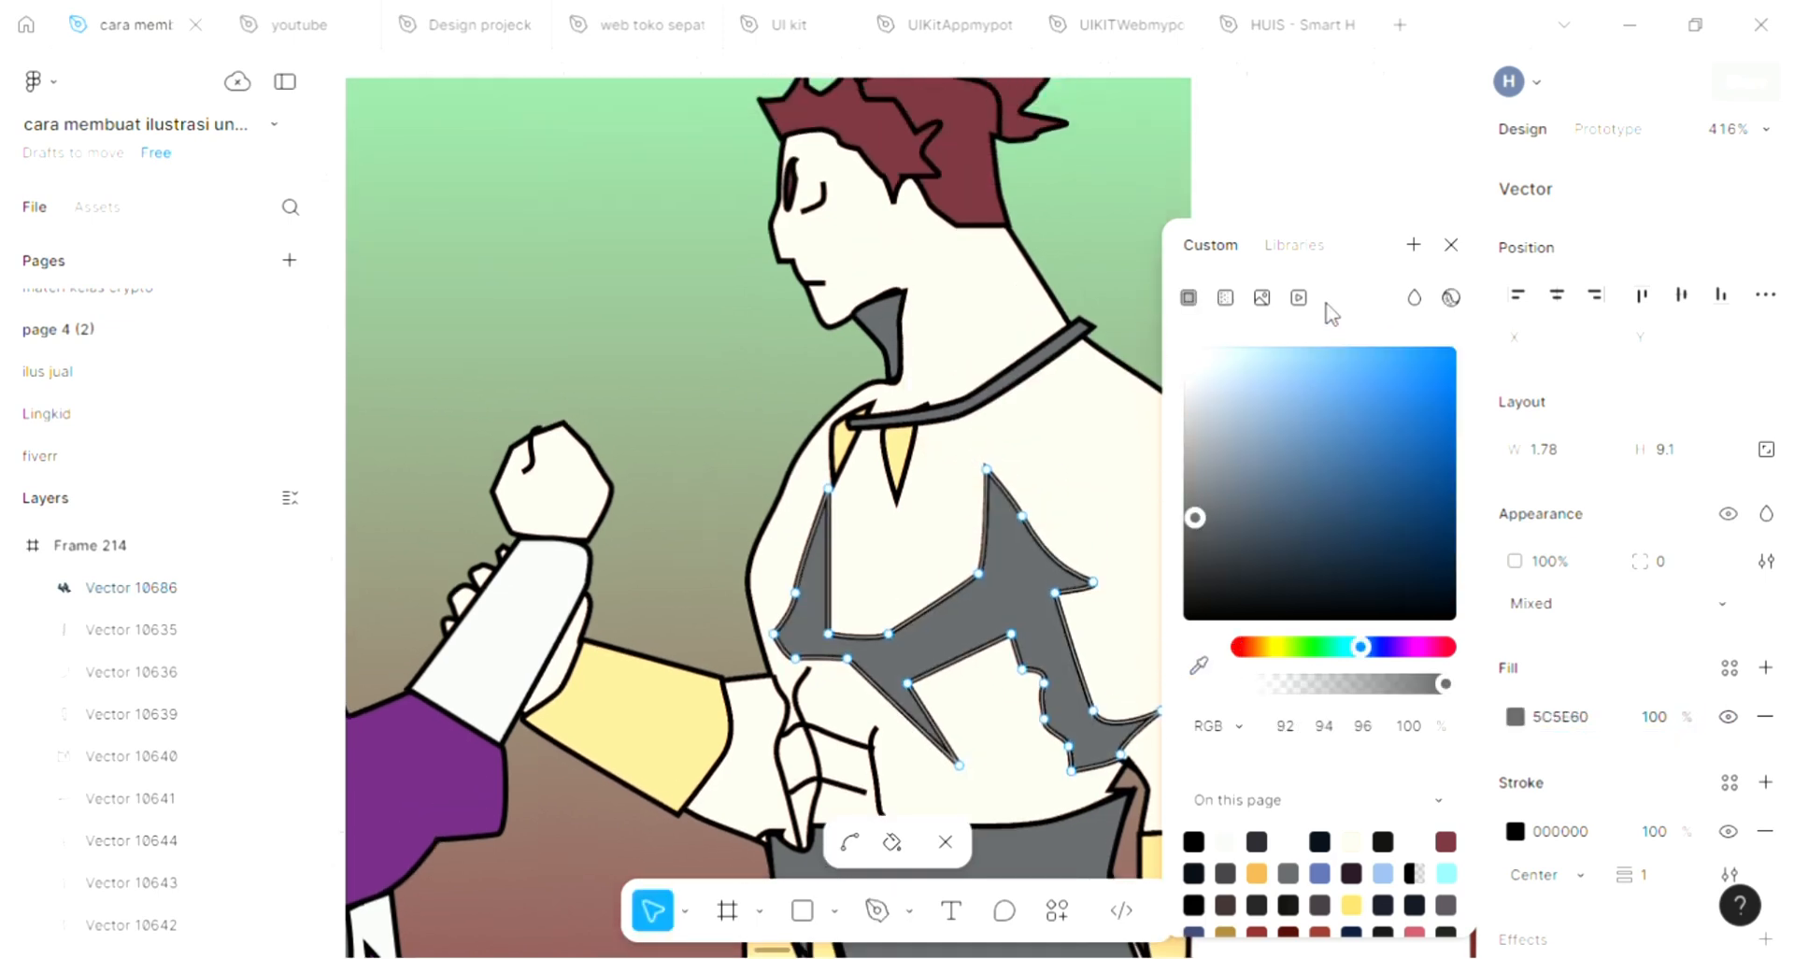
click(1451, 245)
key(Escape)
key(Escape)
Start a Pen tool outline on the long-haired figure's purple robe, zigzagging from below the shoulder down the side to above the waist
scroll(1370, 362, down, 2)
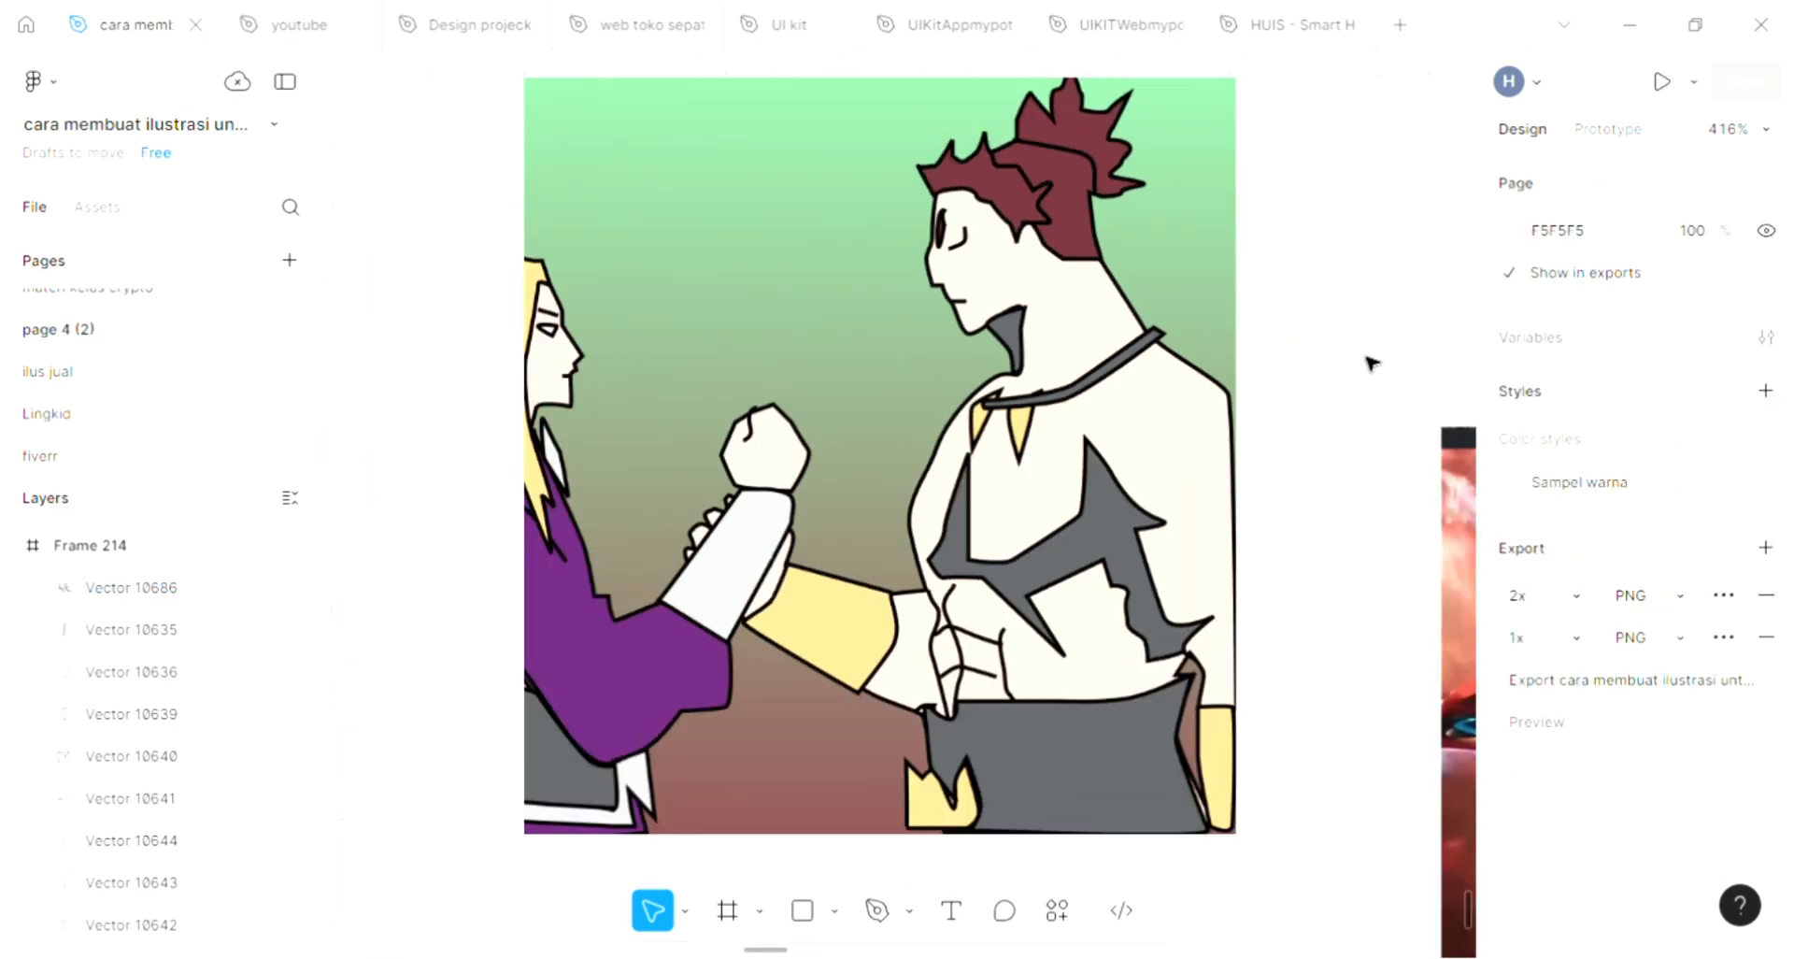
scroll(1350, 356, down, 1)
scroll(1354, 374, left, 3)
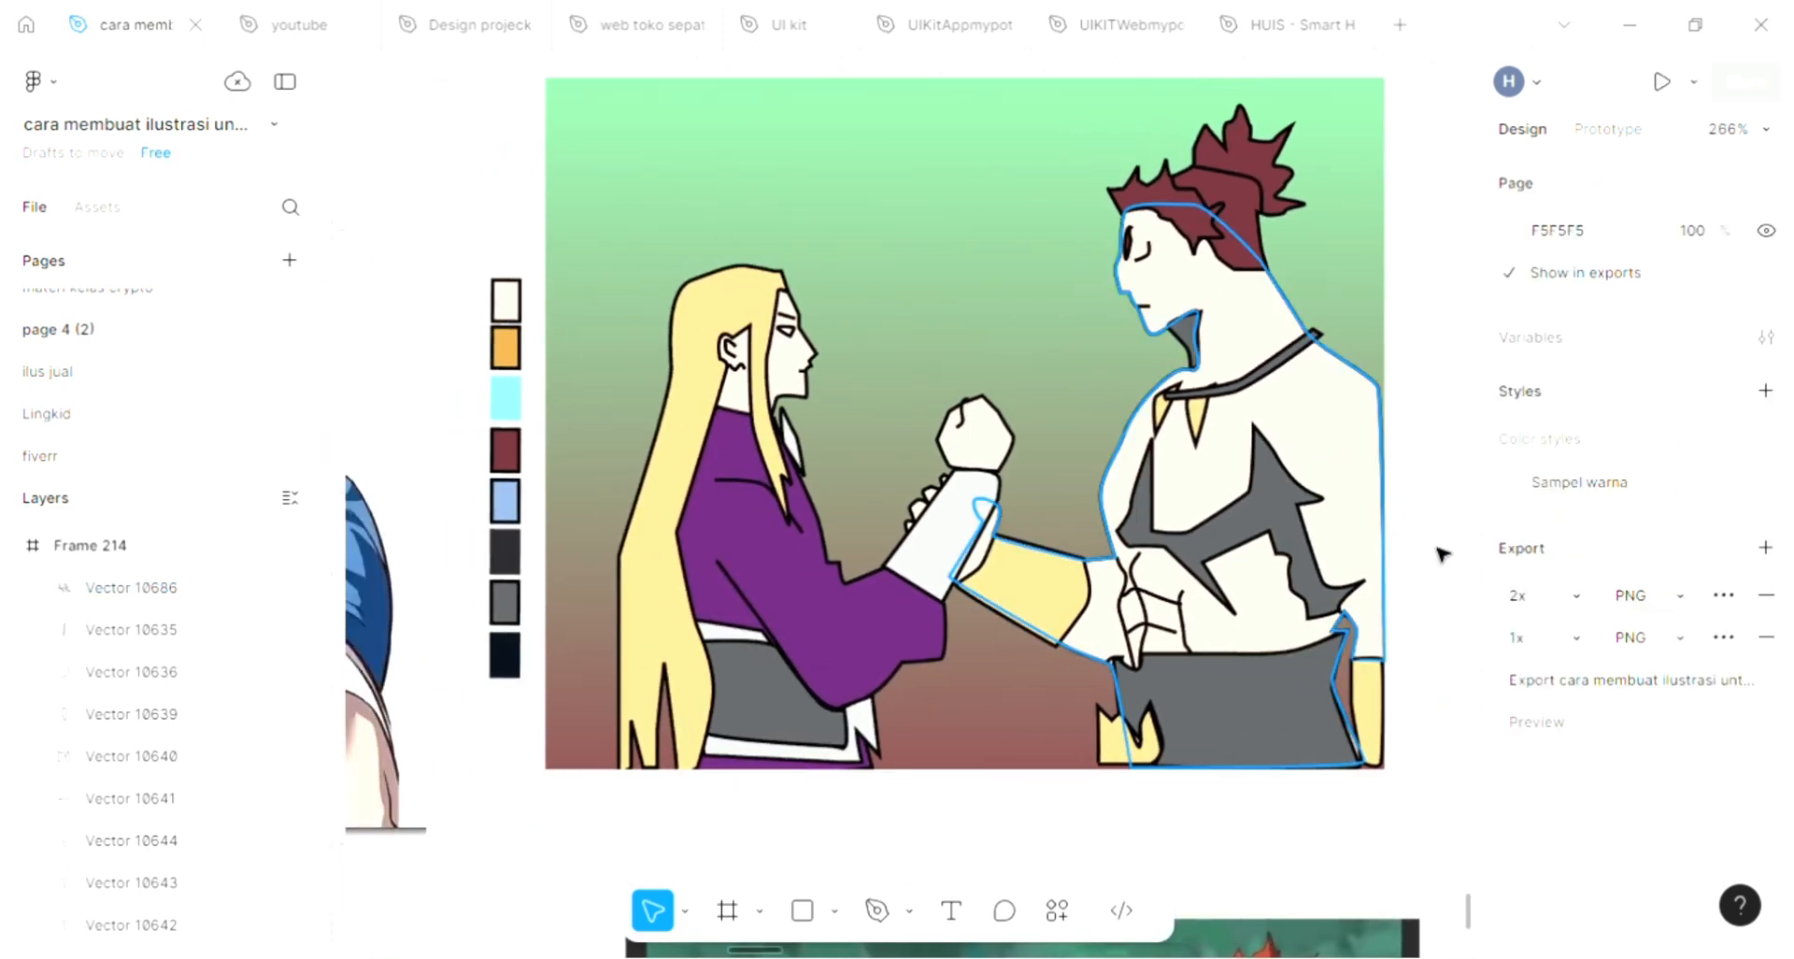
scroll(902, 598, up, 2)
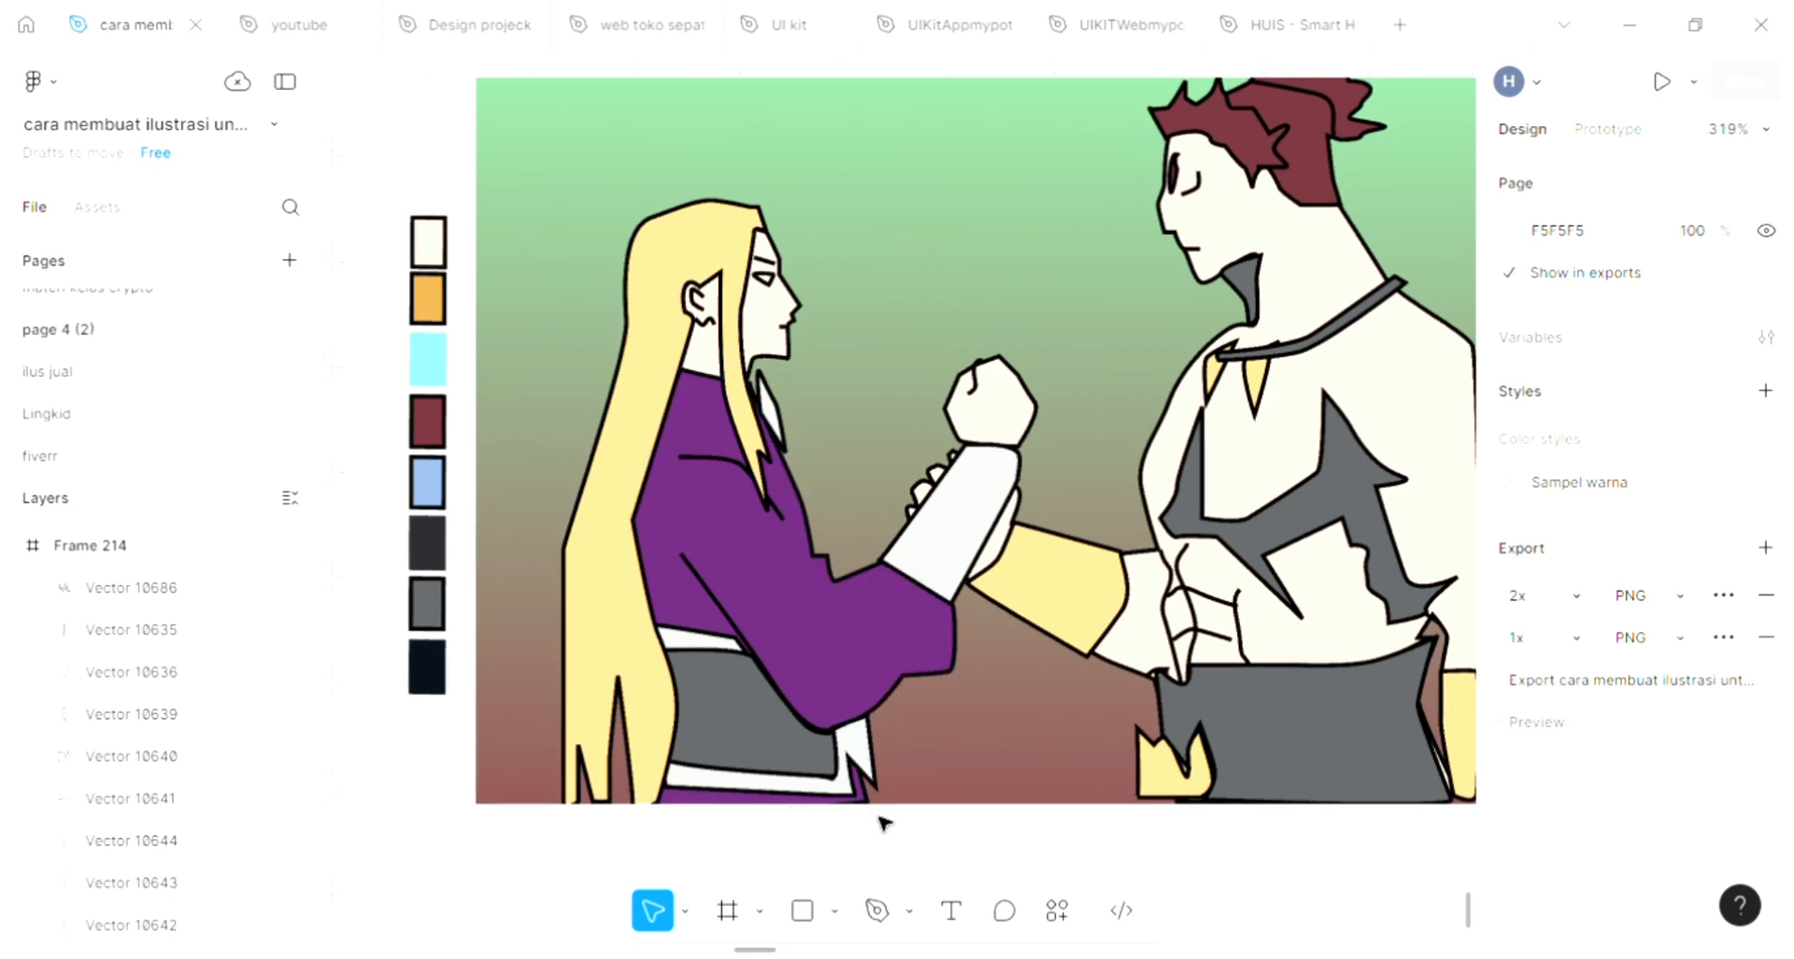
click(876, 920)
scroll(873, 654, up, 1)
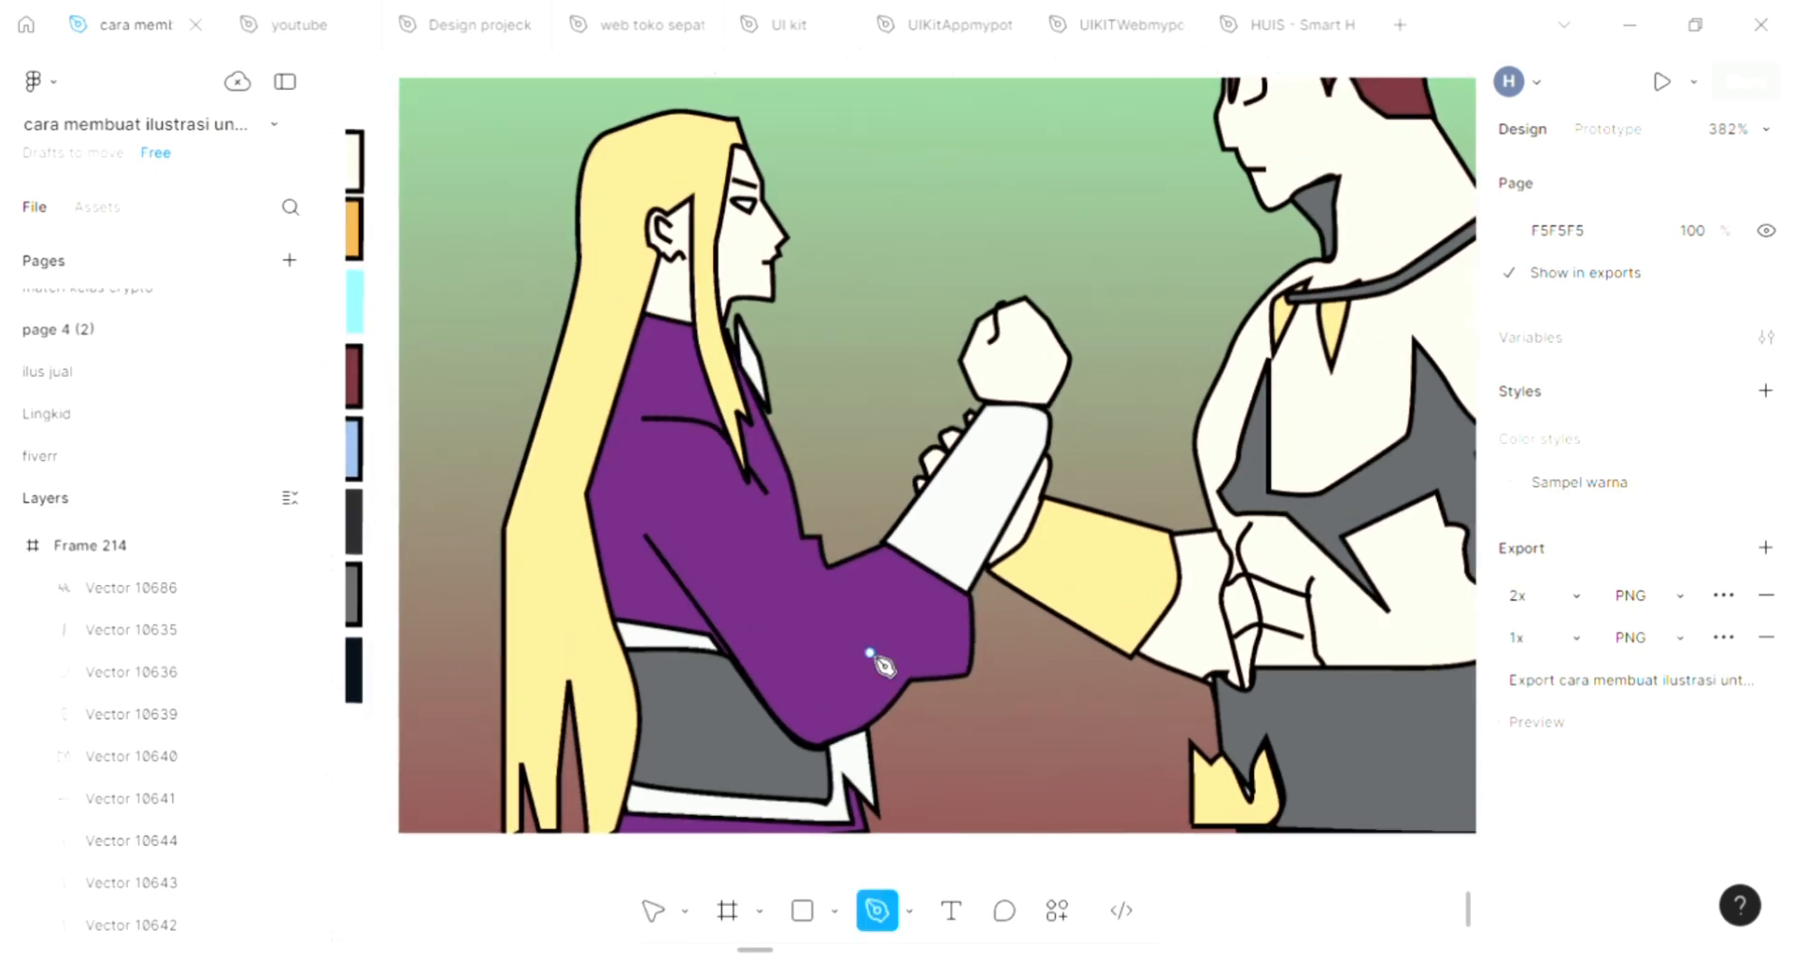
scroll(875, 654, left, 2)
scroll(842, 568, up, 1)
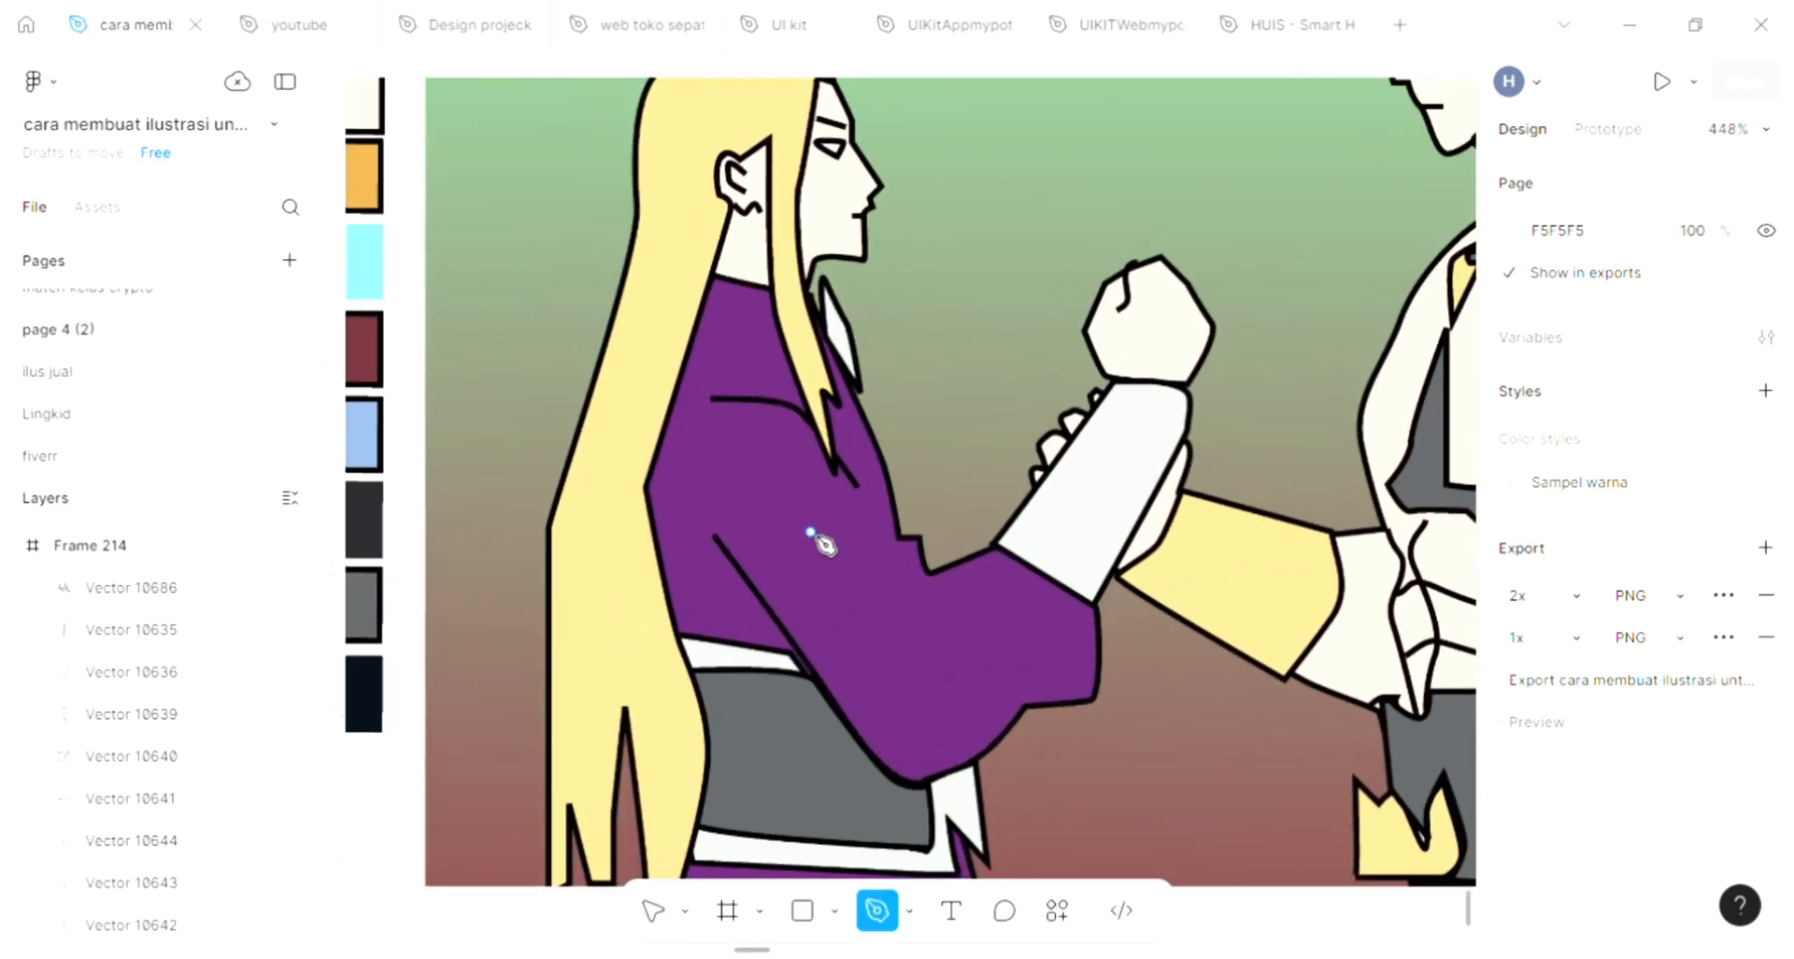
click(712, 364)
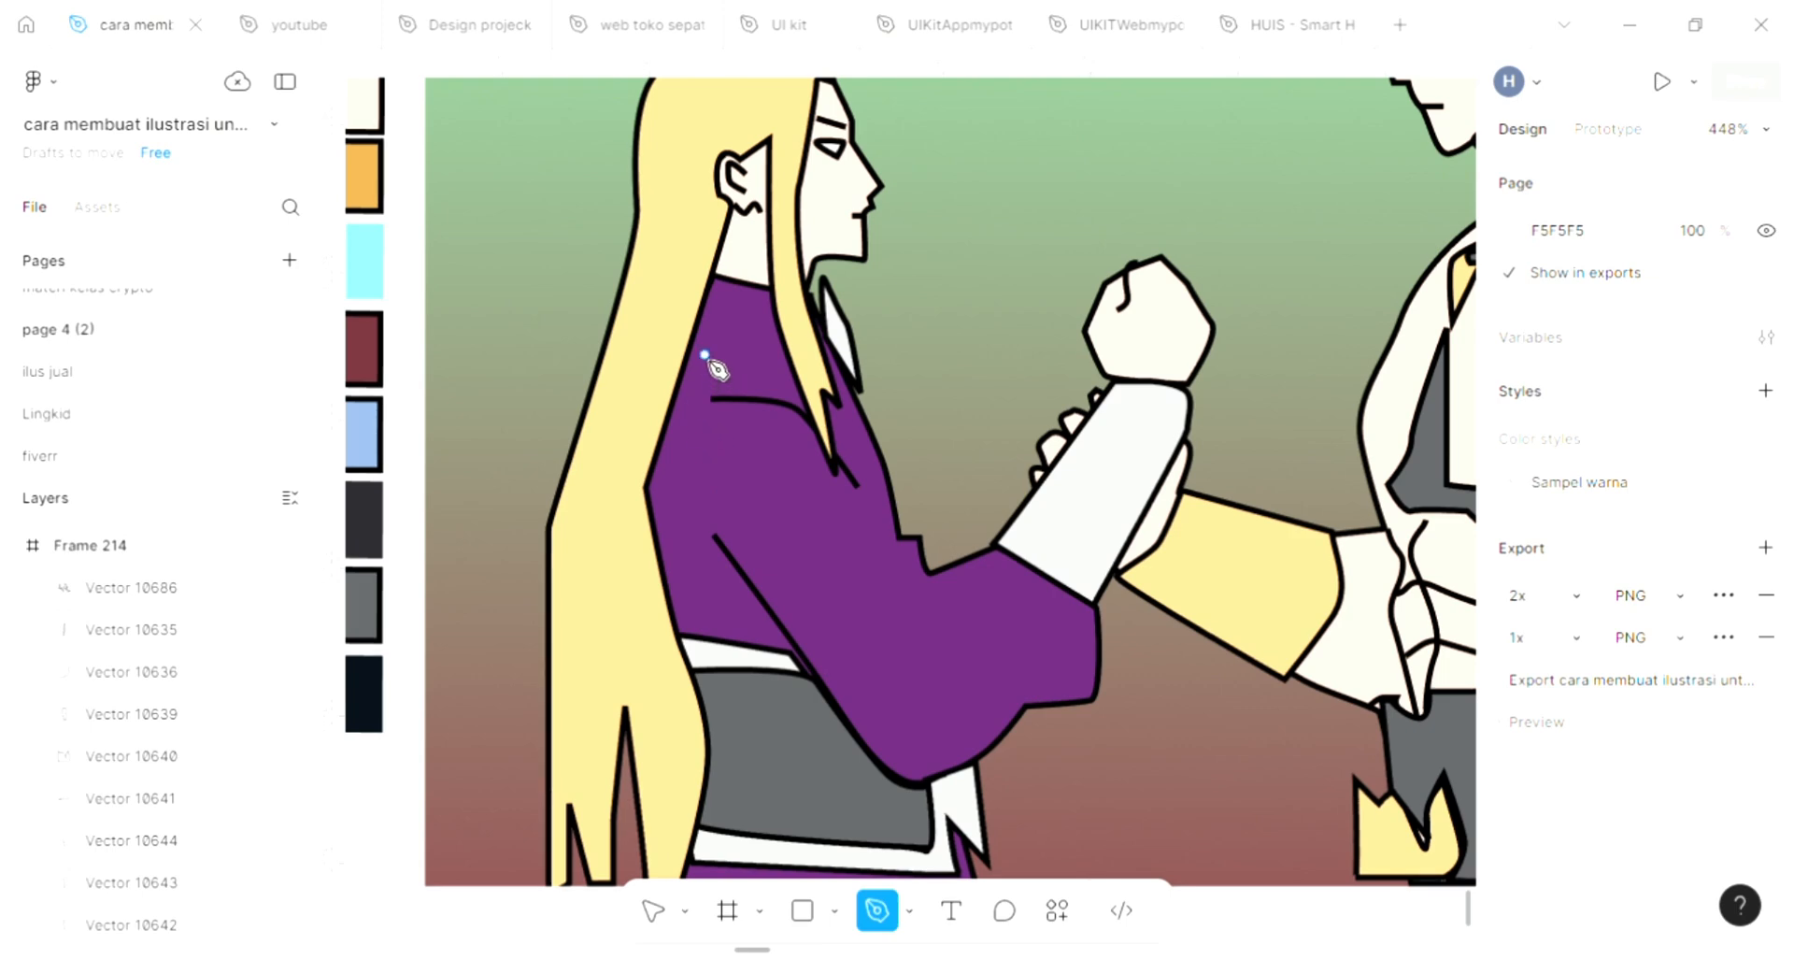
click(692, 423)
drag(727, 487, 767, 486)
drag(819, 568, 785, 572)
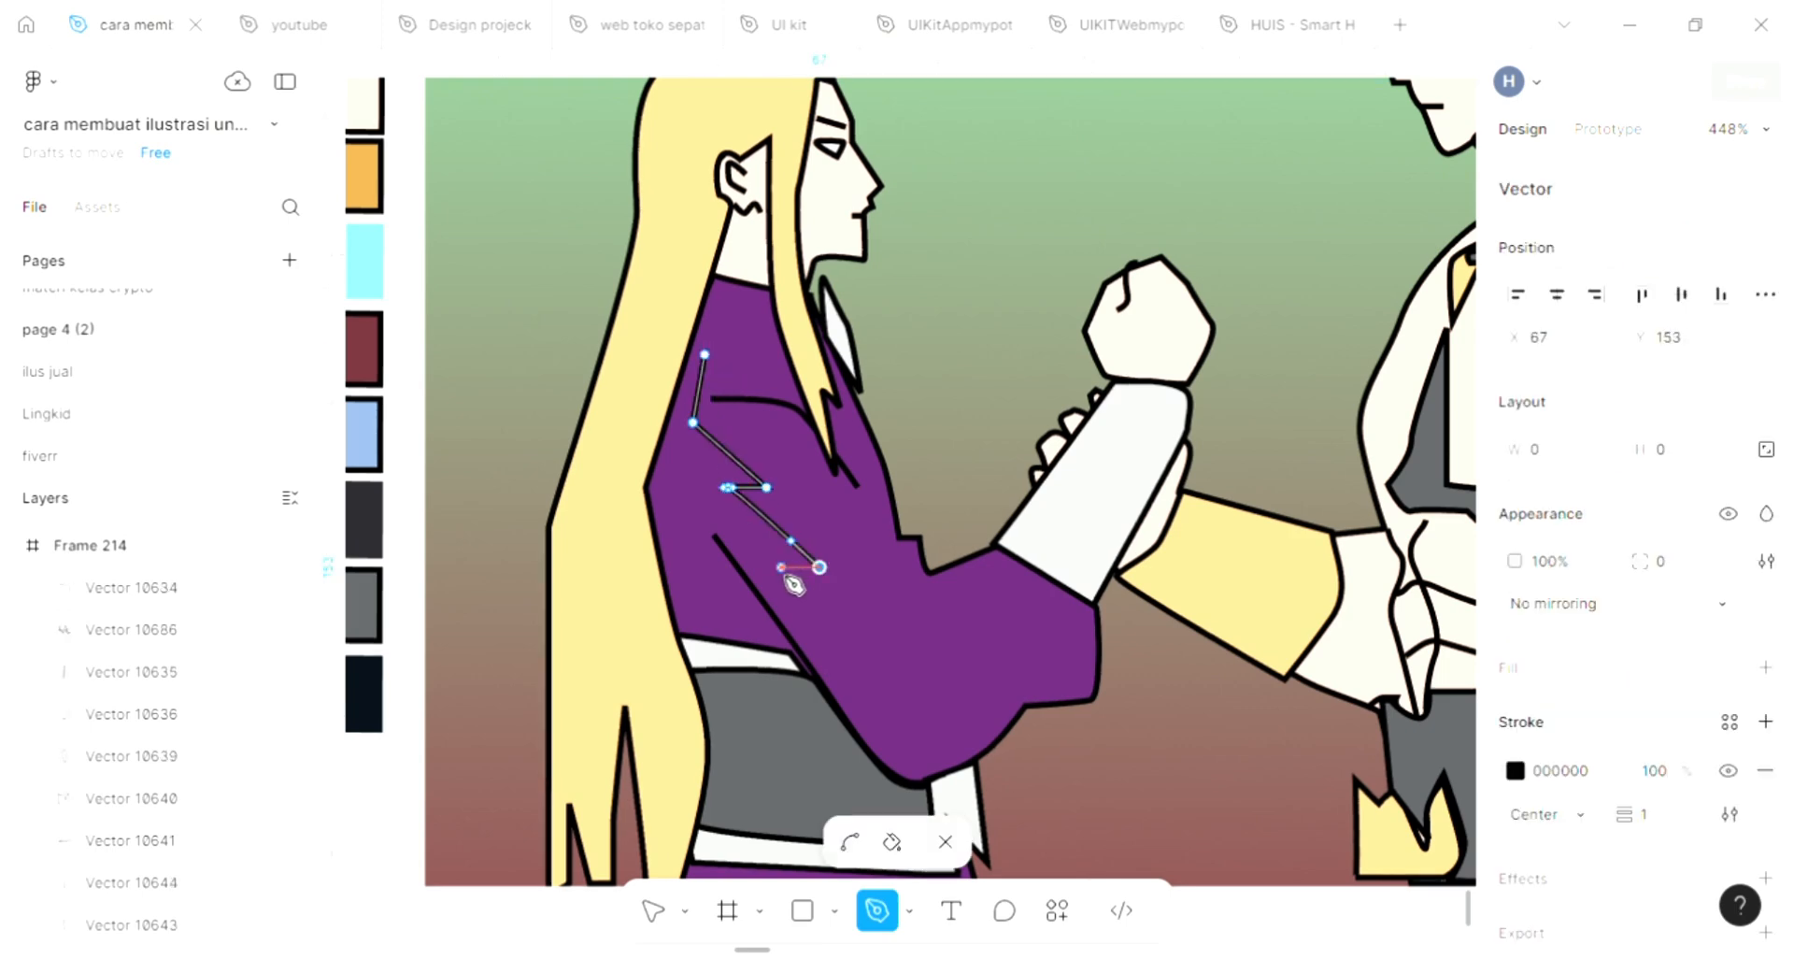
drag(821, 656, 837, 667)
key(ctrl+z)
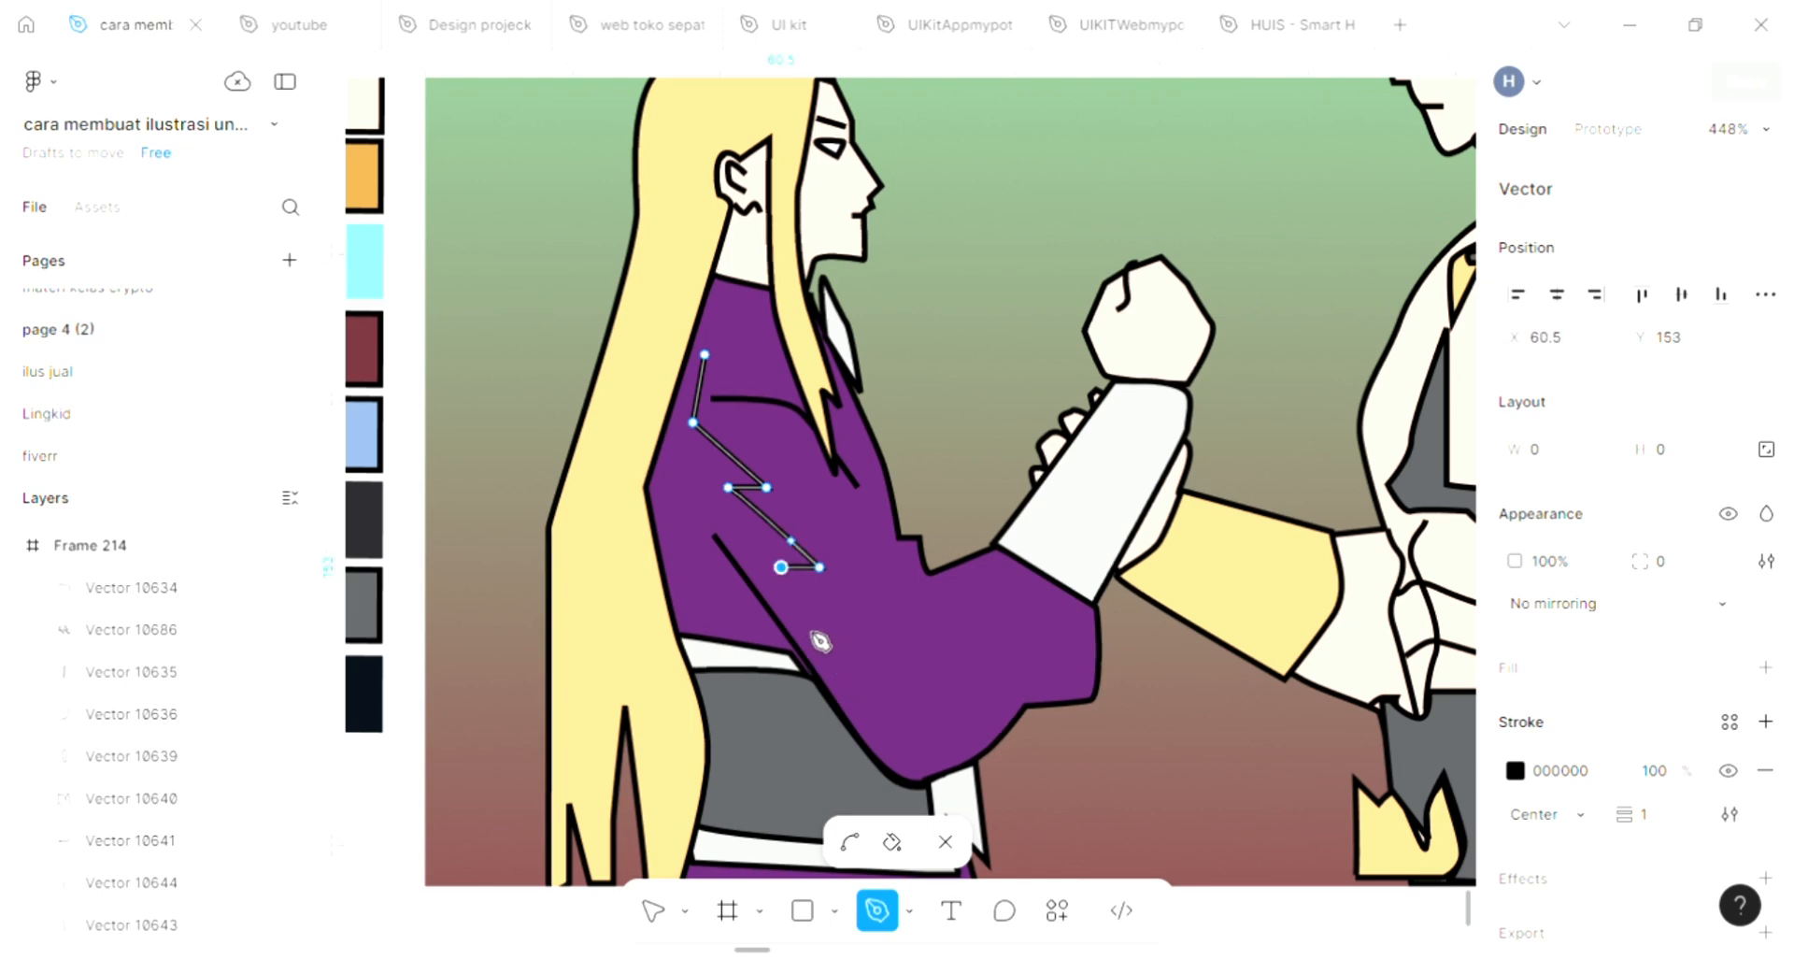
Continue the robe outline in a curve around the sleeve's lower edge and close it back along the waist and hair edge to the shoulder
drag(887, 736, 917, 750)
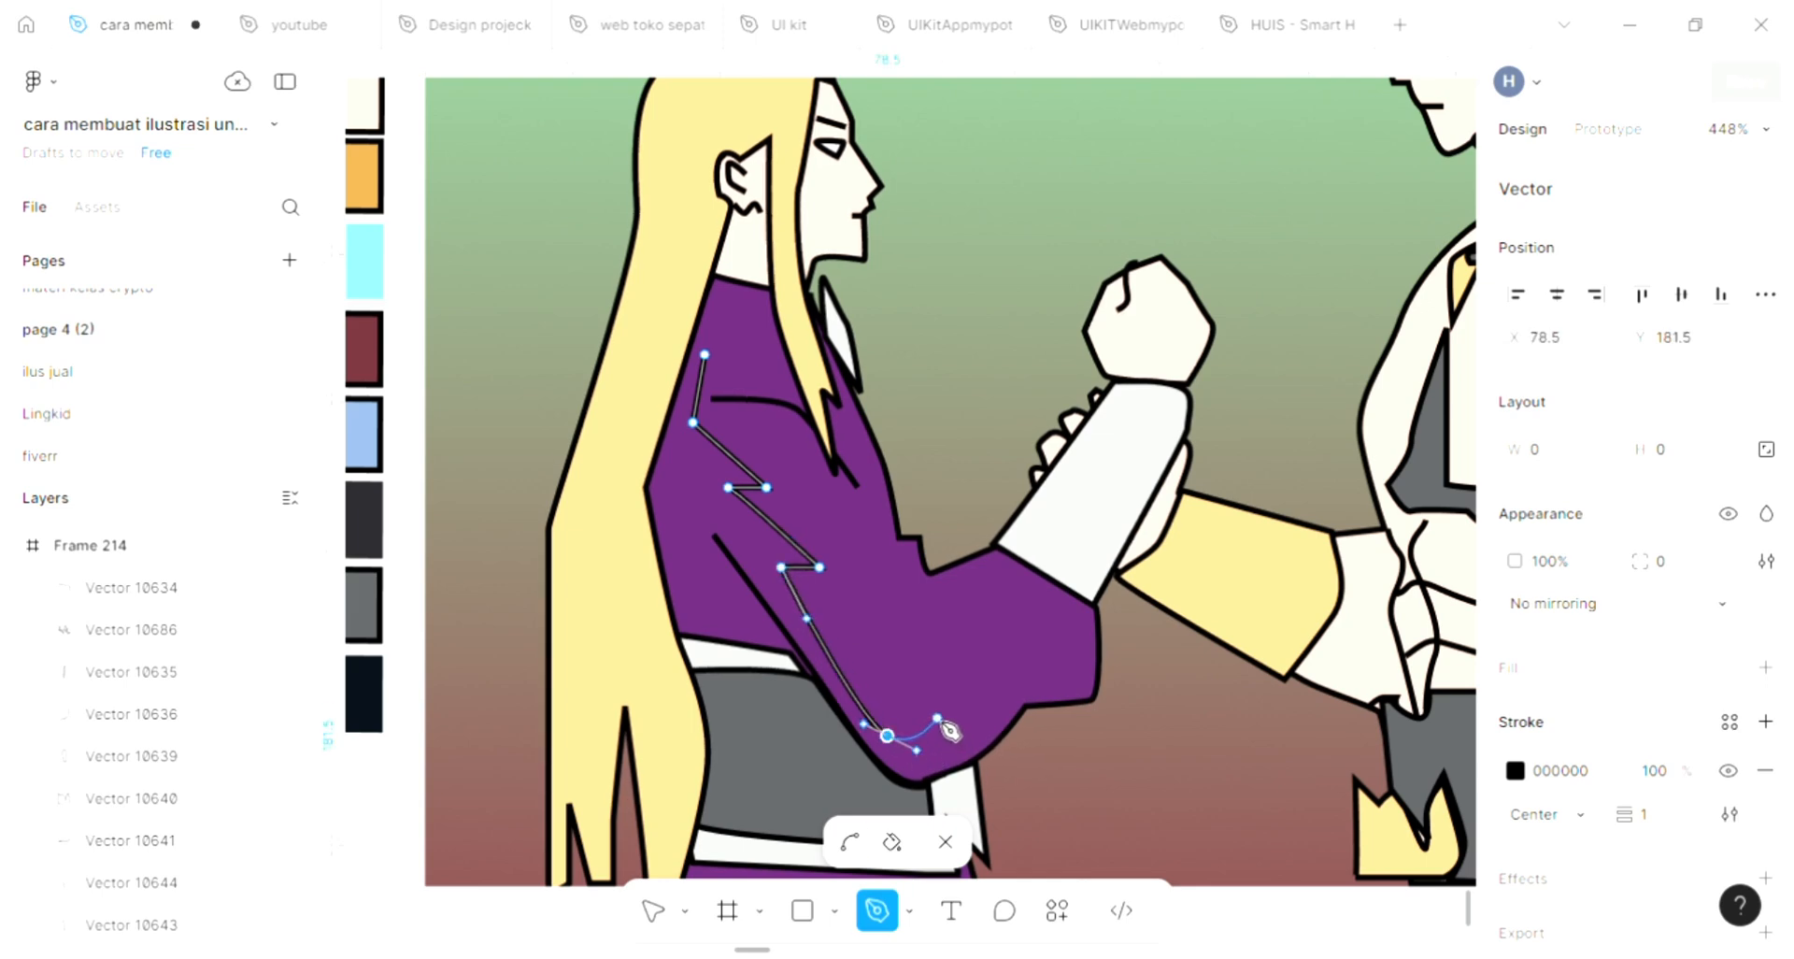
drag(983, 704, 1005, 691)
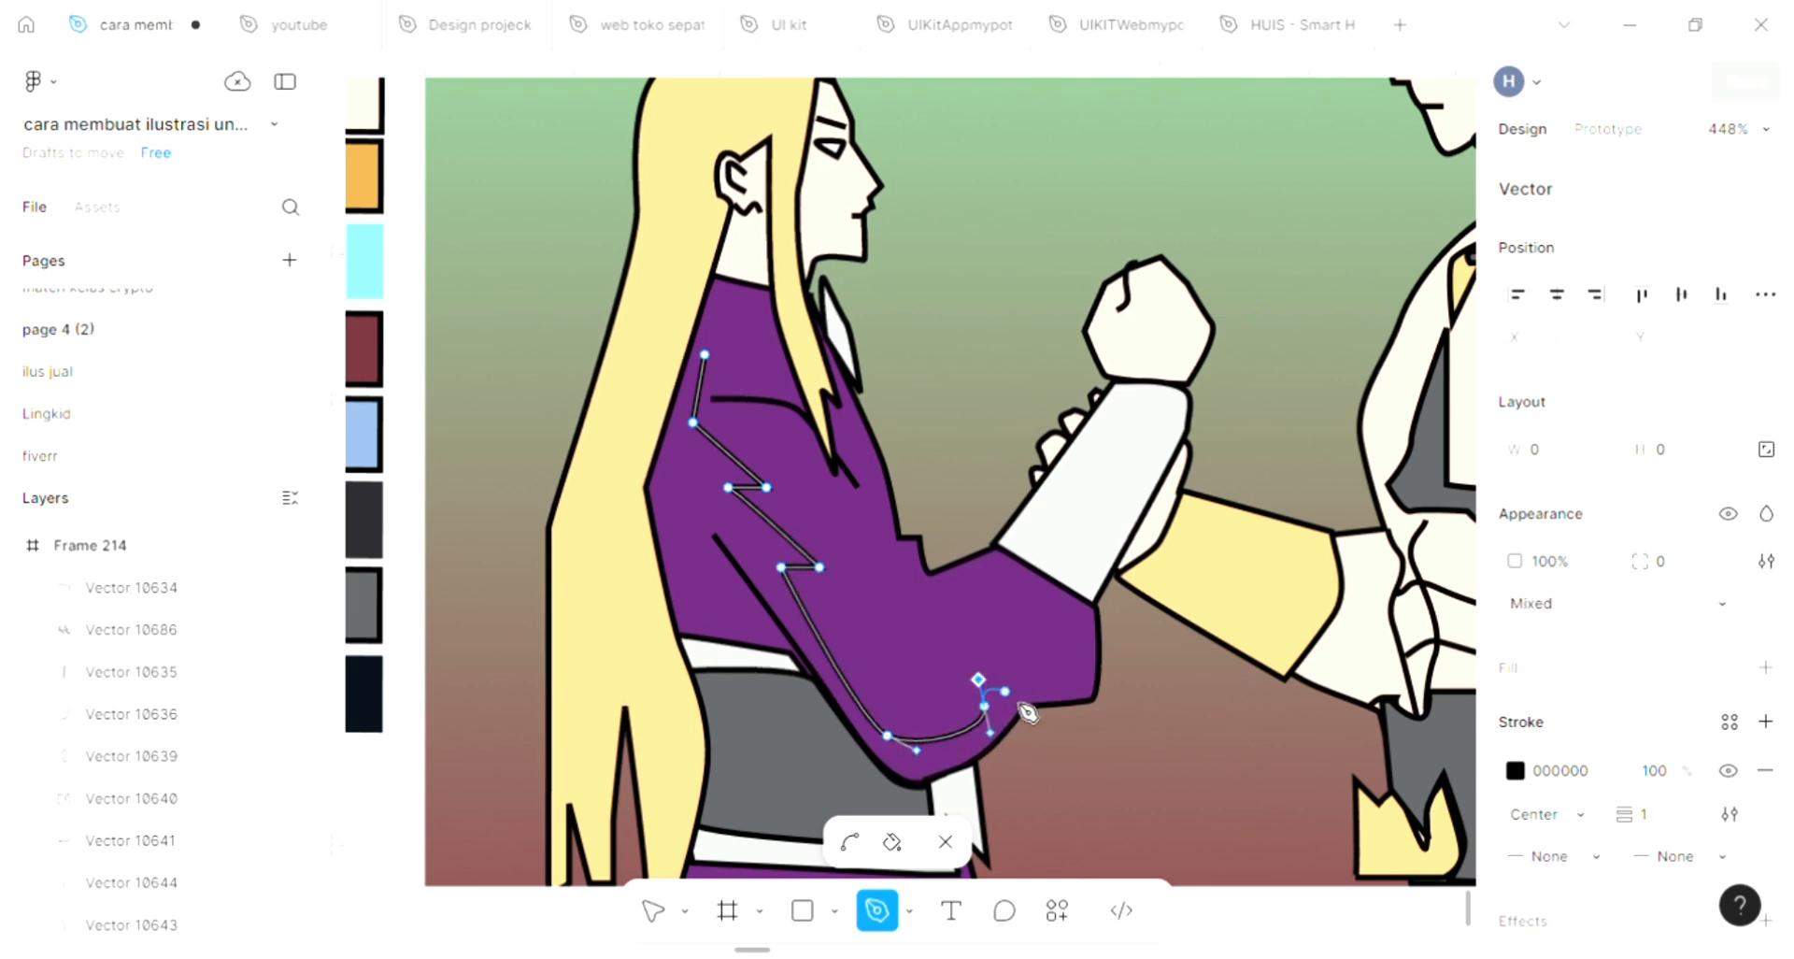
click(1019, 704)
key(ctrl+z)
click(1011, 705)
drag(929, 777, 905, 779)
drag(820, 694, 812, 651)
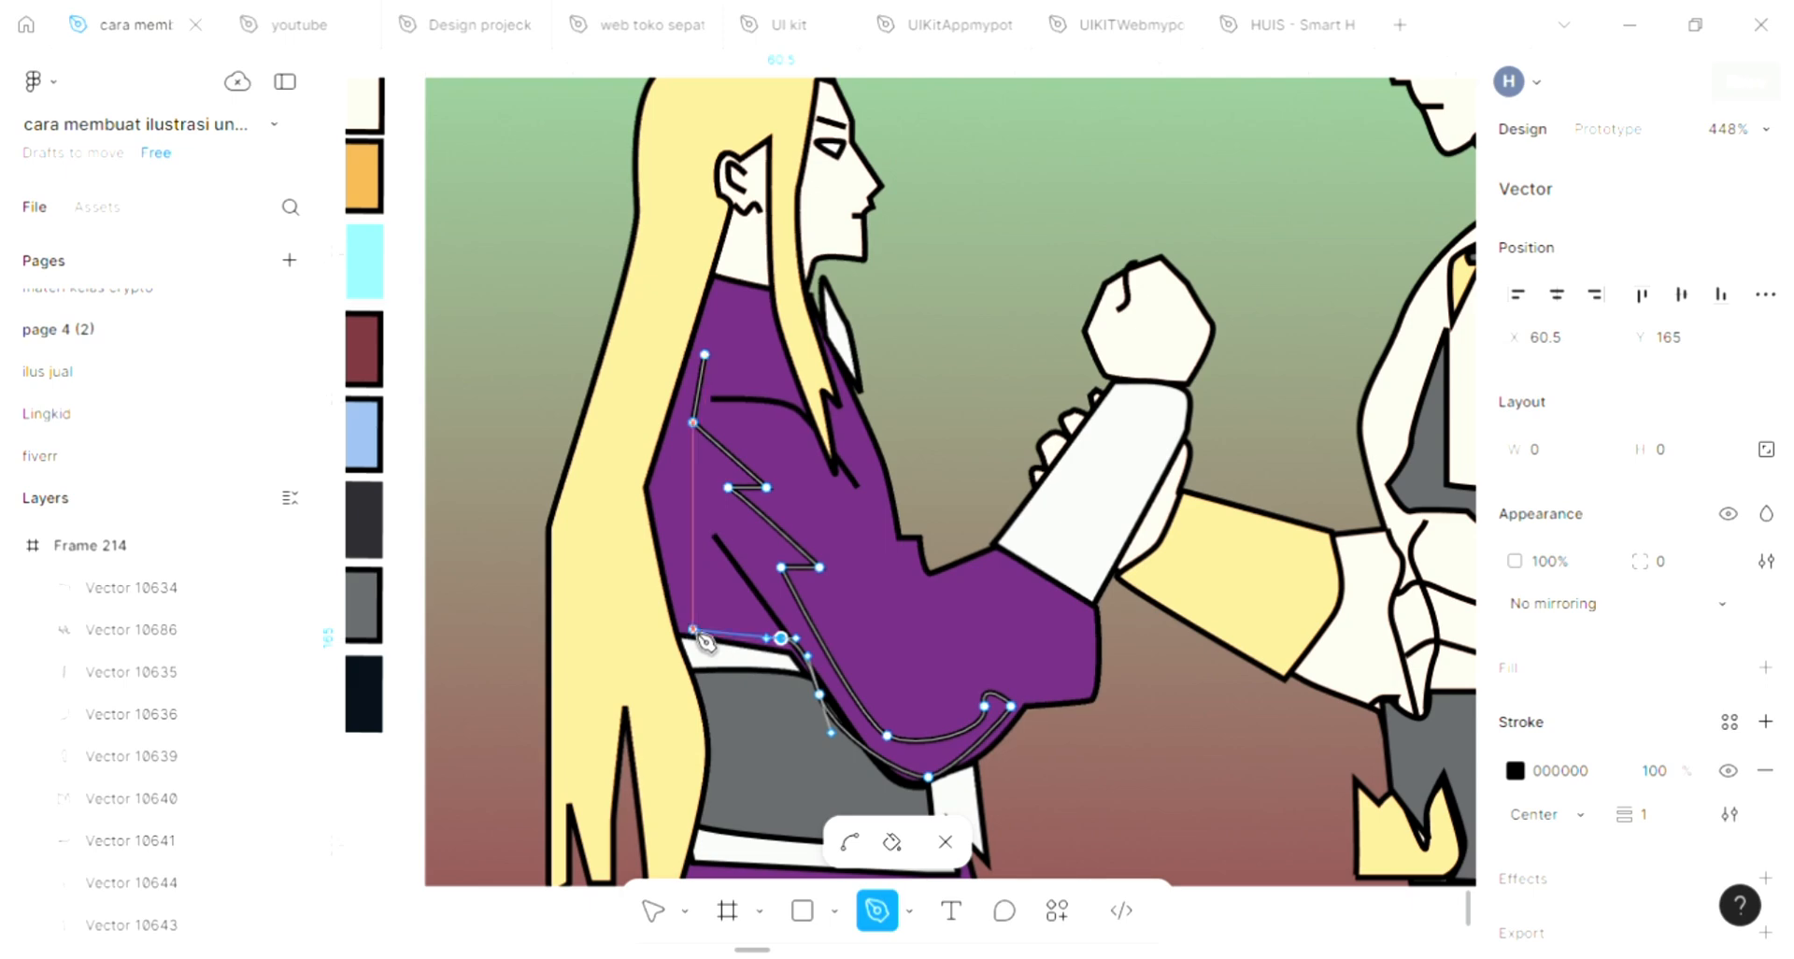
drag(692, 629, 681, 608)
drag(646, 496, 651, 466)
click(704, 354)
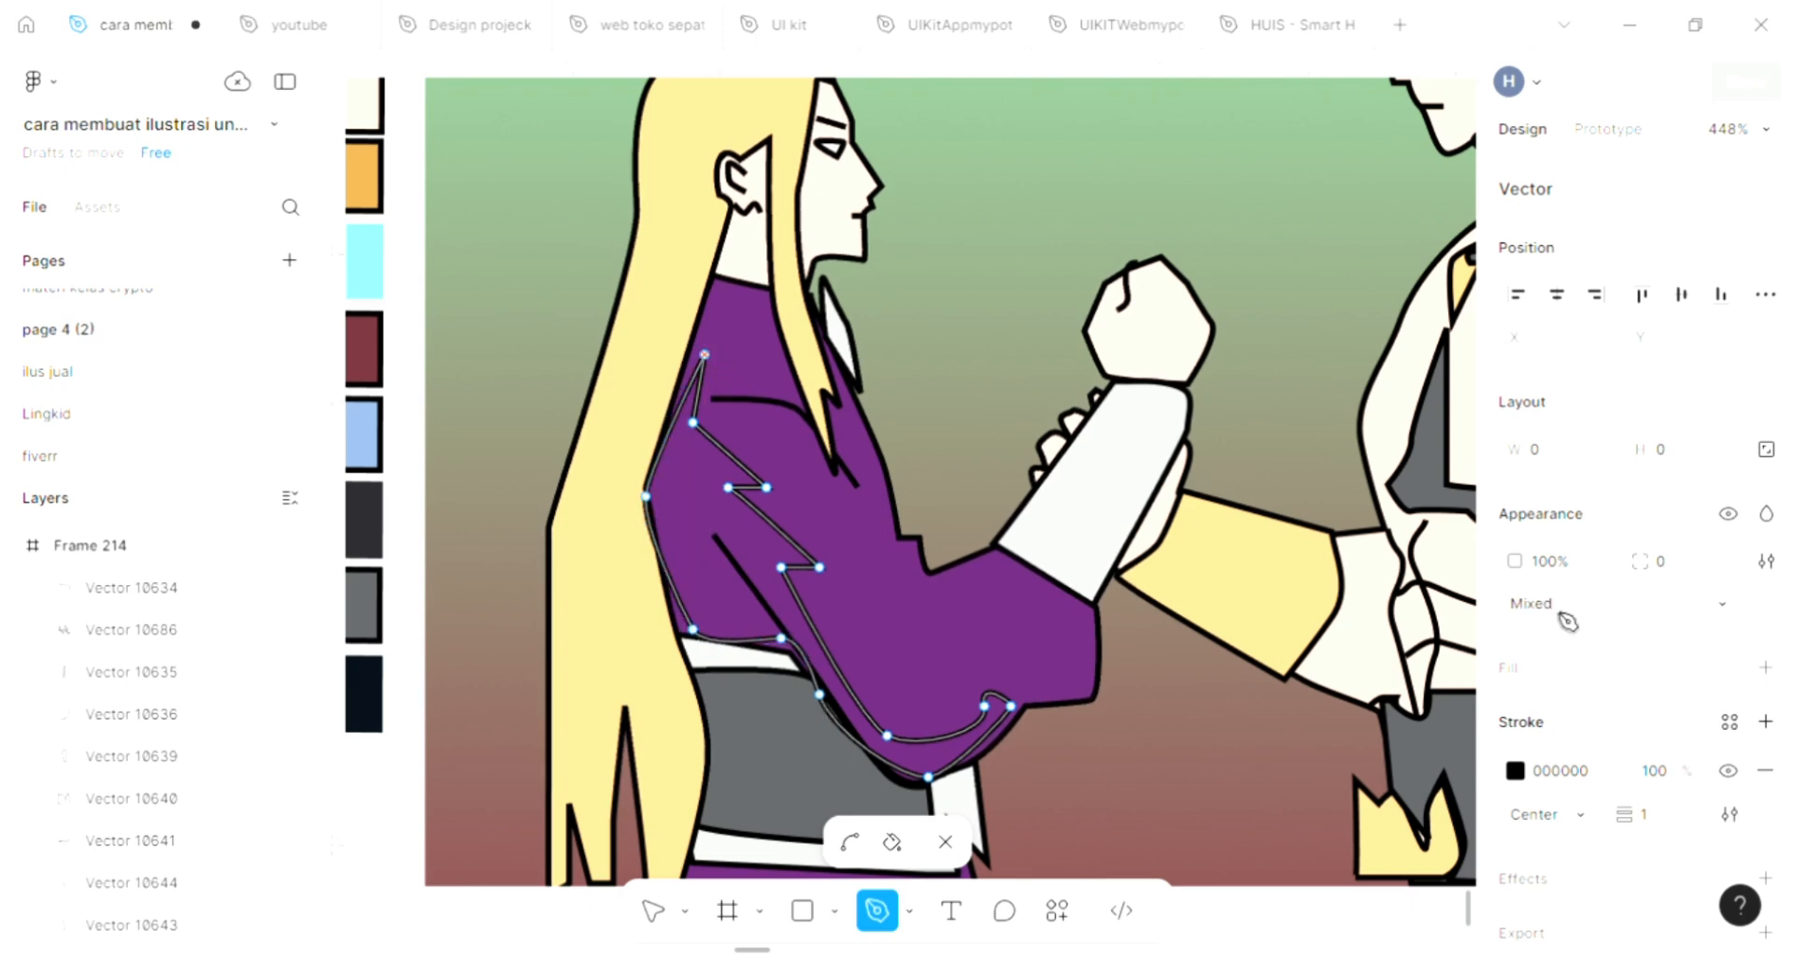
Fill the jagged robe shape with grey 5C5E60 sampled from the long-haired figure's sash, then deselect it
click(1765, 667)
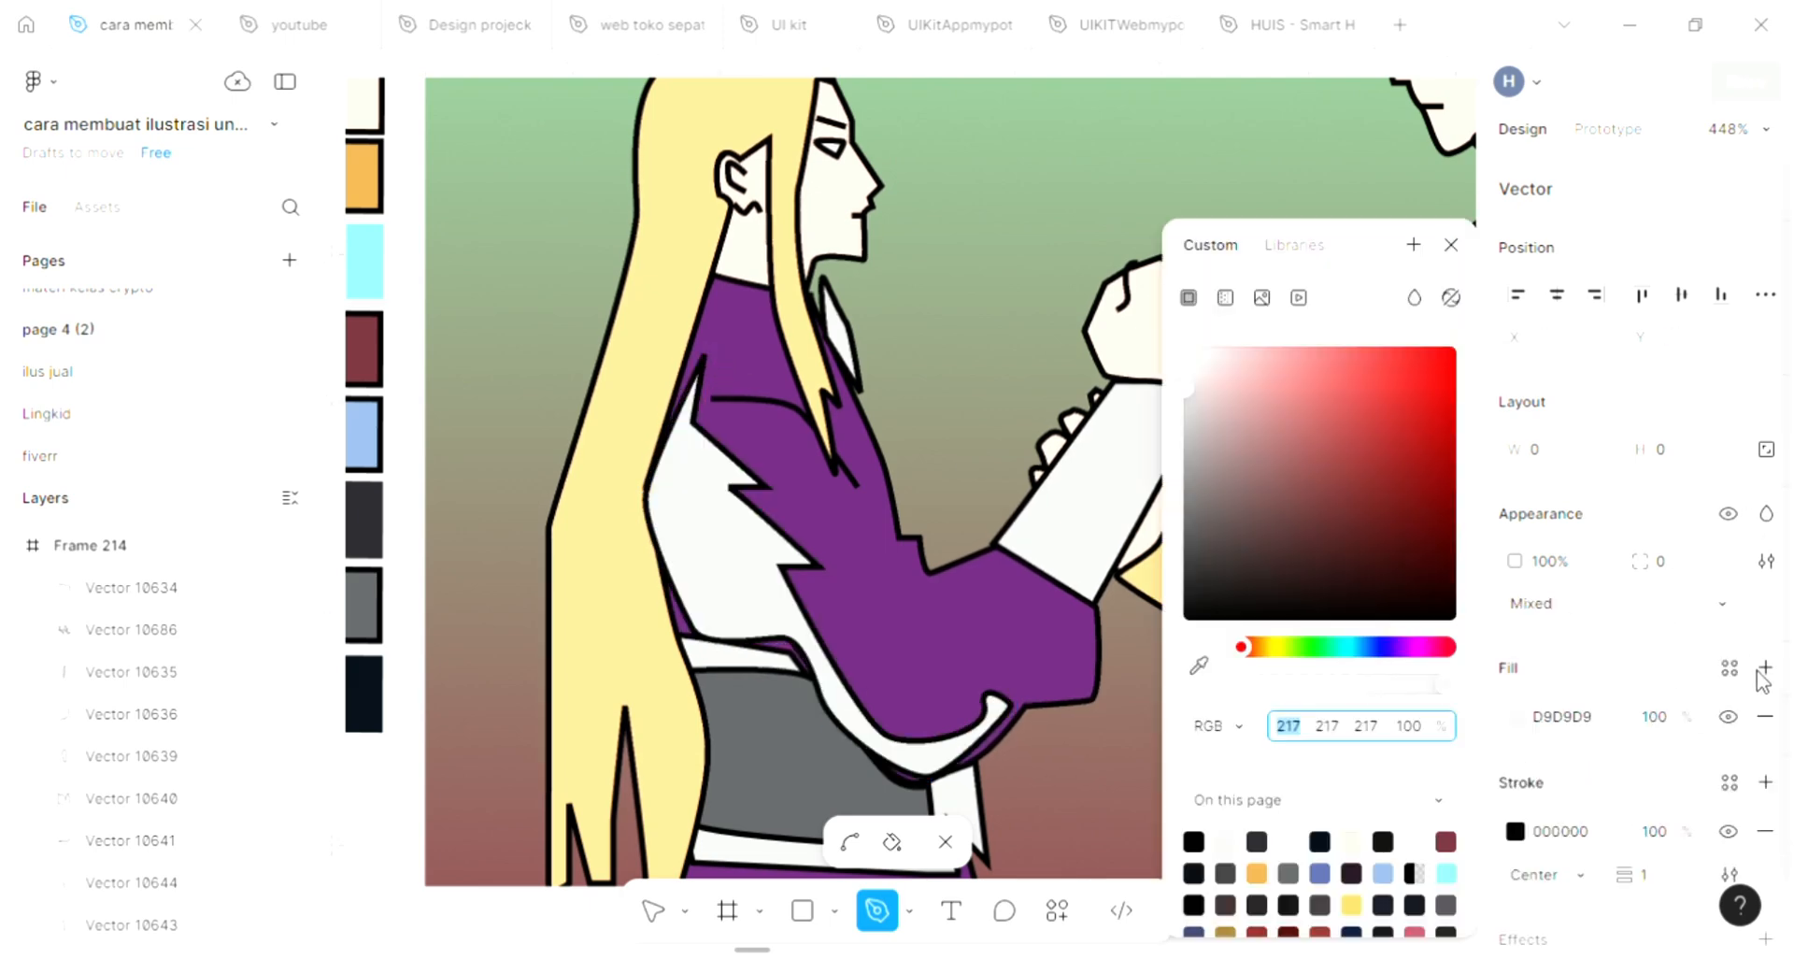
scroll(1121, 636, right, 2)
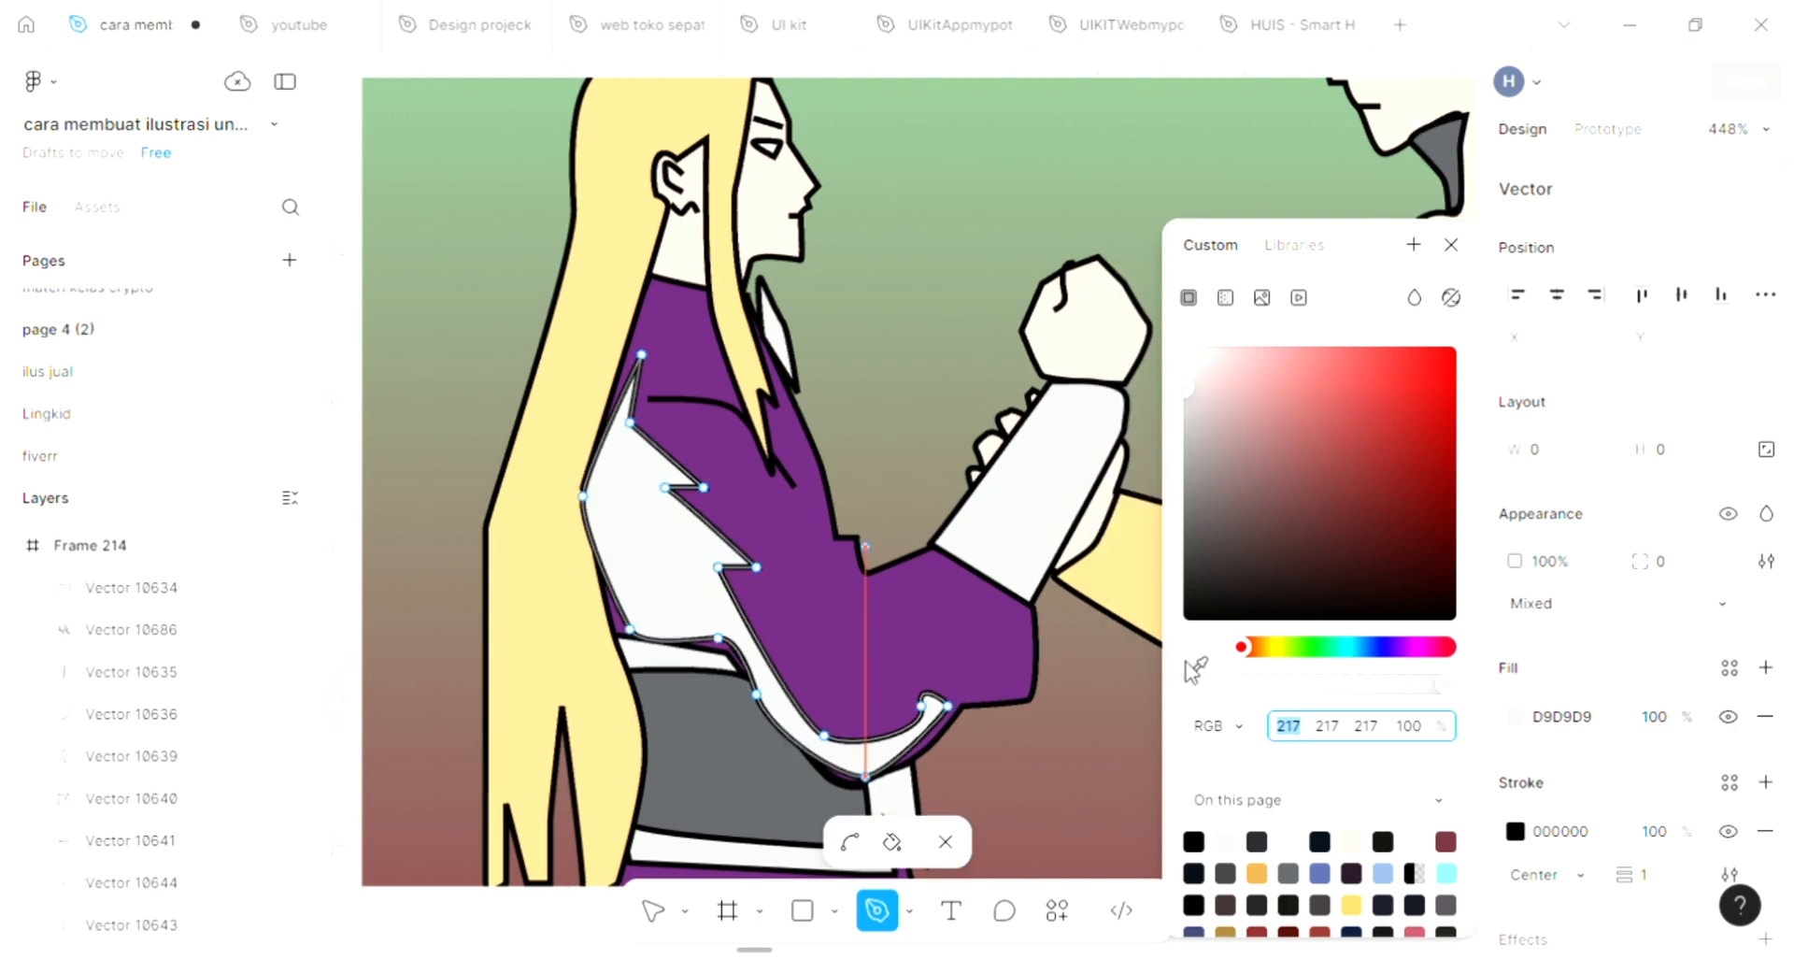
click(1199, 665)
scroll(774, 577, down, 3)
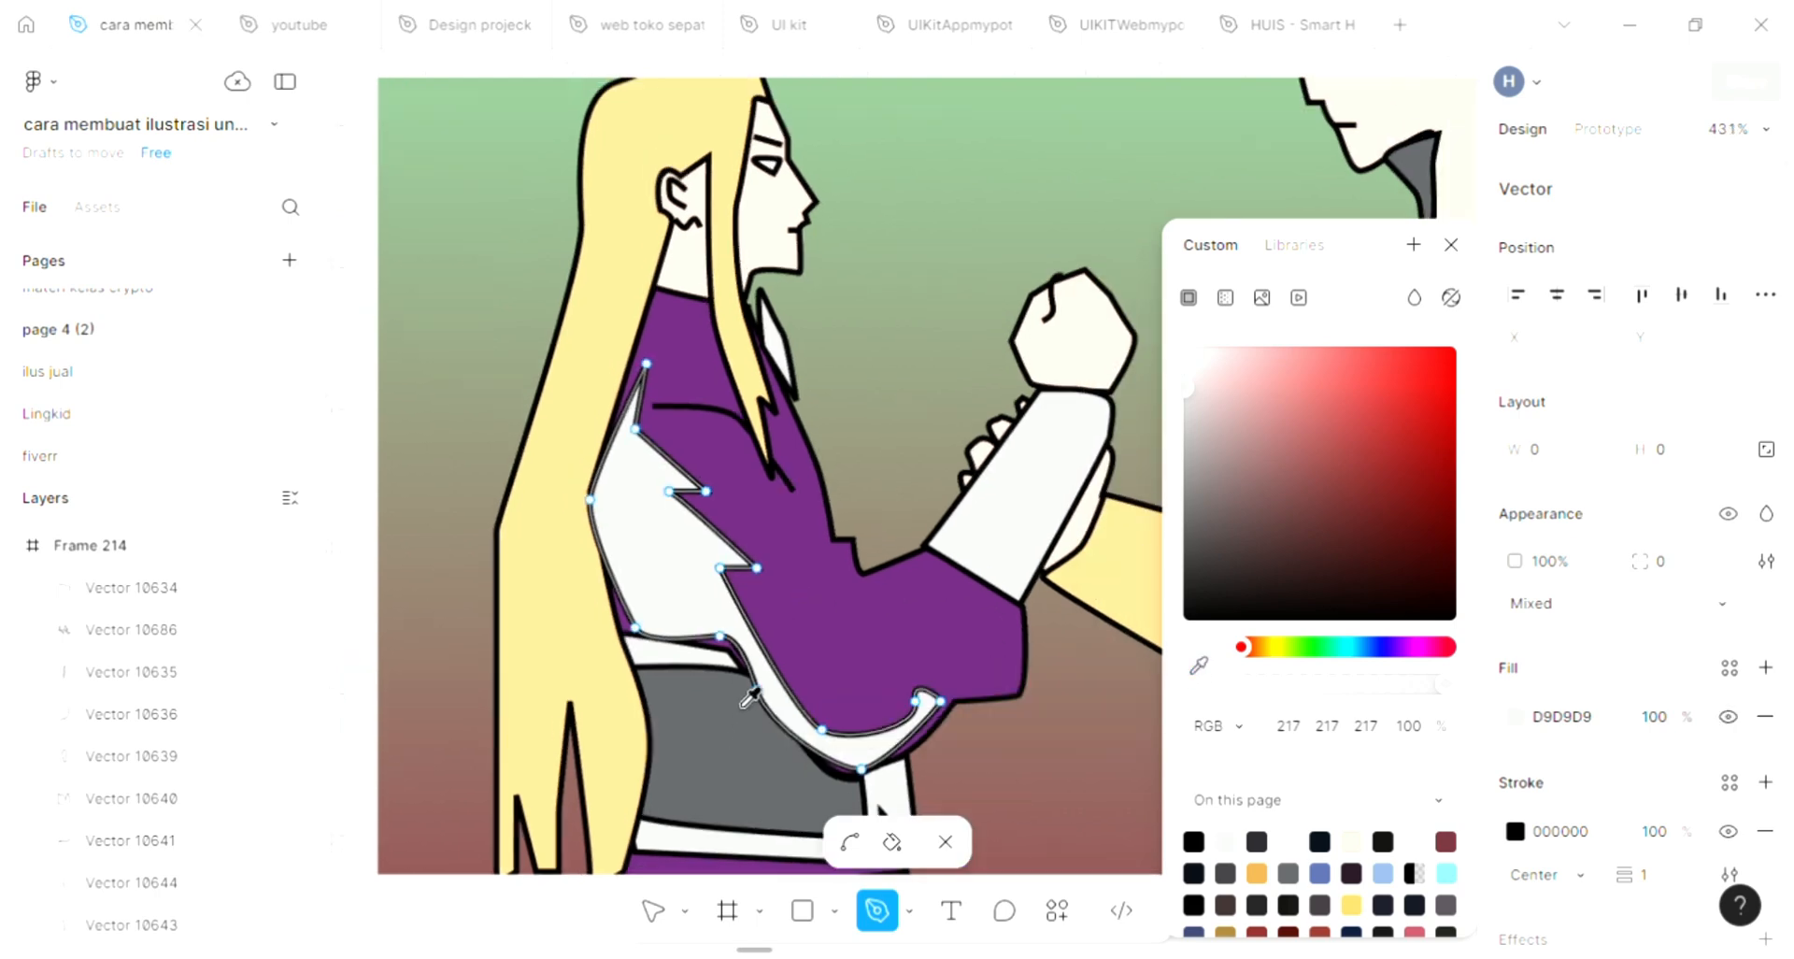
click(783, 809)
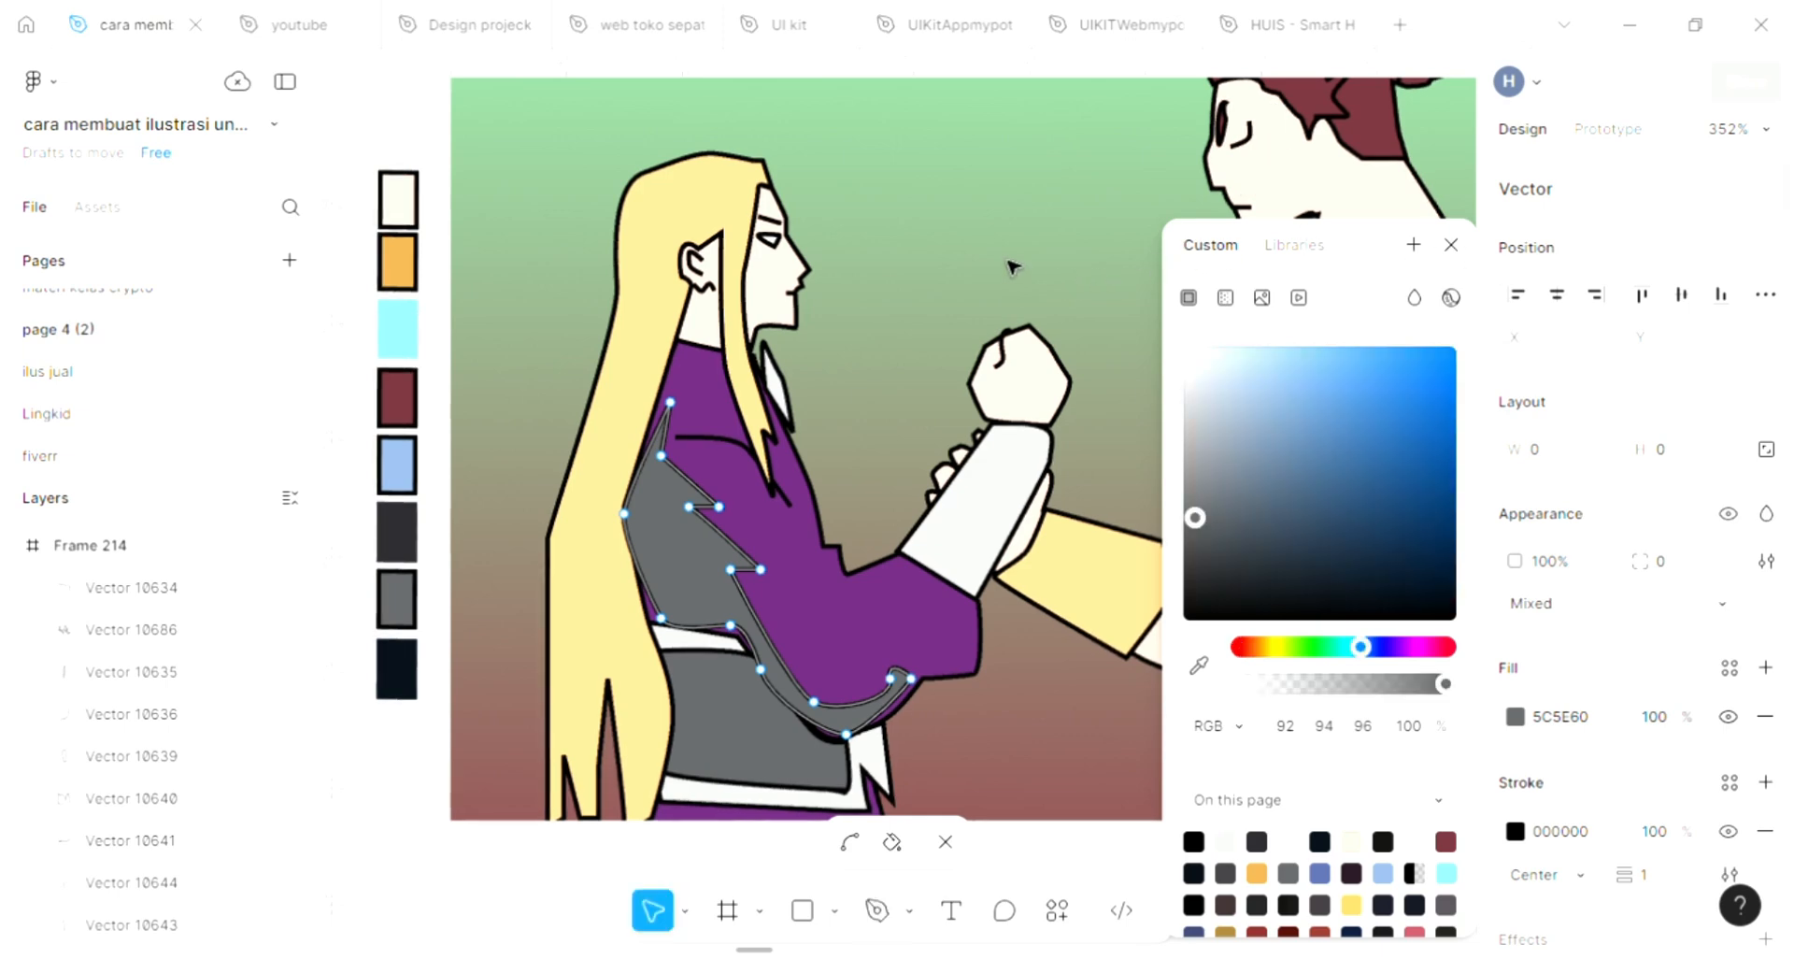
click(1452, 246)
key(Escape)
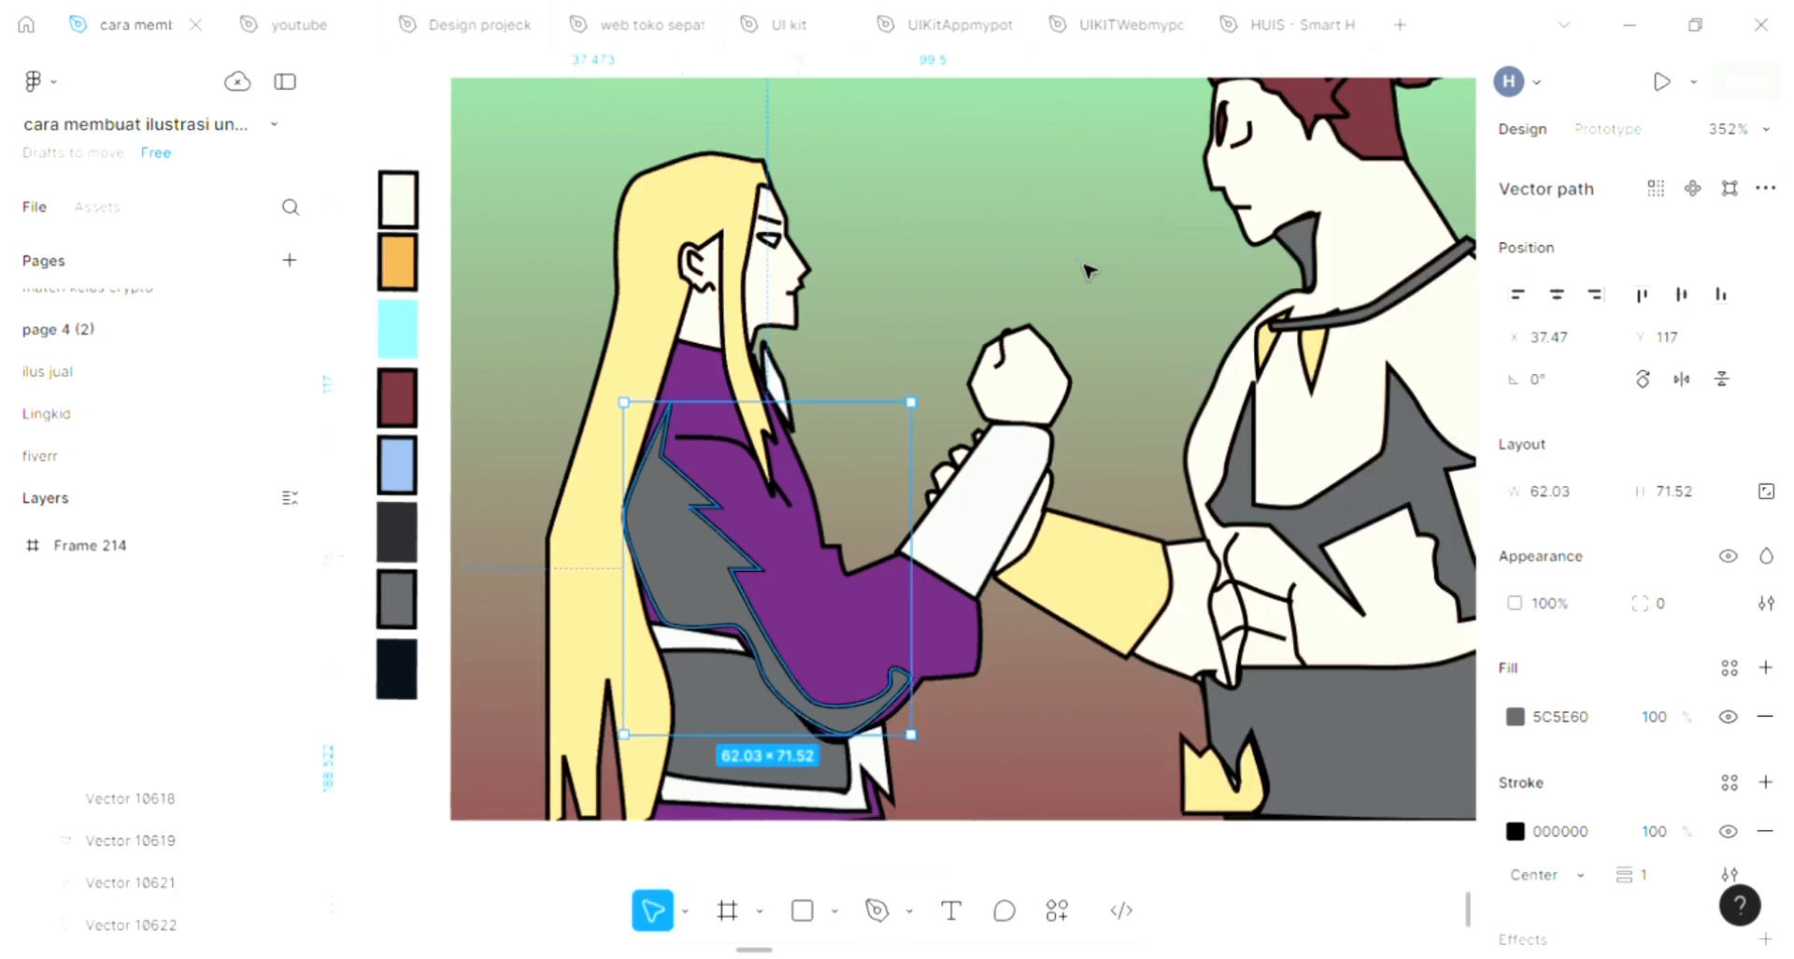
scroll(1089, 262, up, 2)
click(1081, 243)
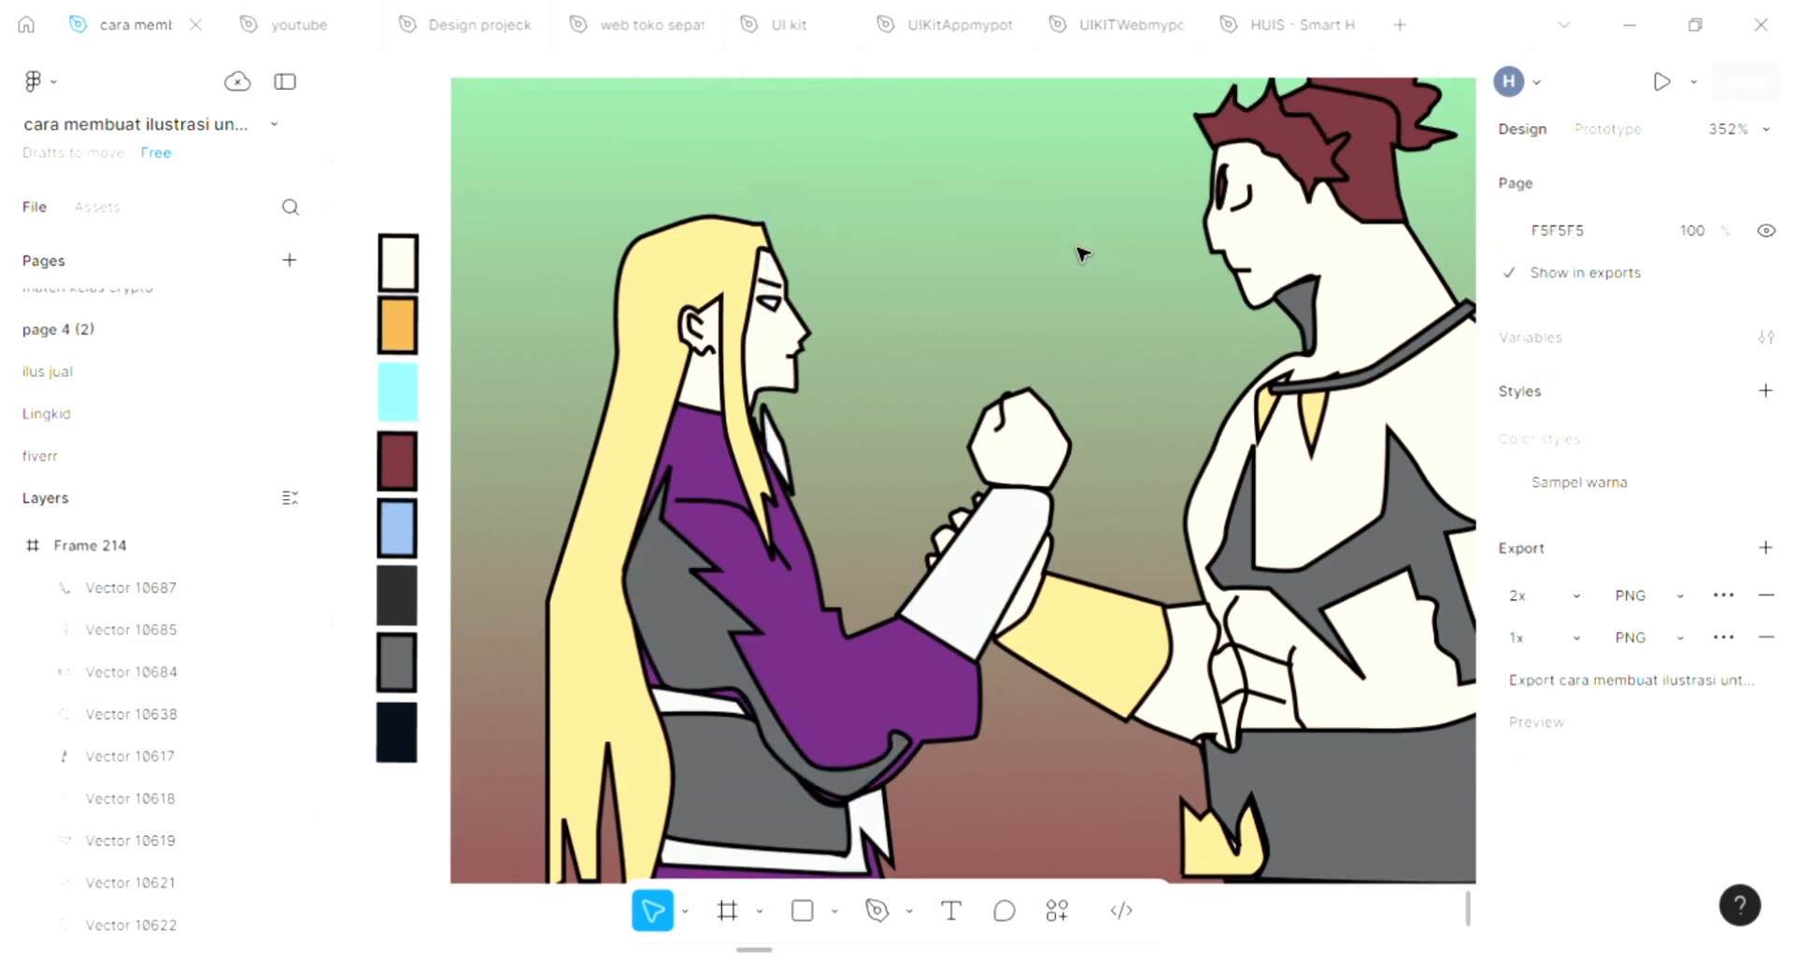
Start a Pen tool outline on the long-haired figure's blond hair, zigzagging from the forehead hairline back above the ear and behind it
scroll(1081, 252, up, 2)
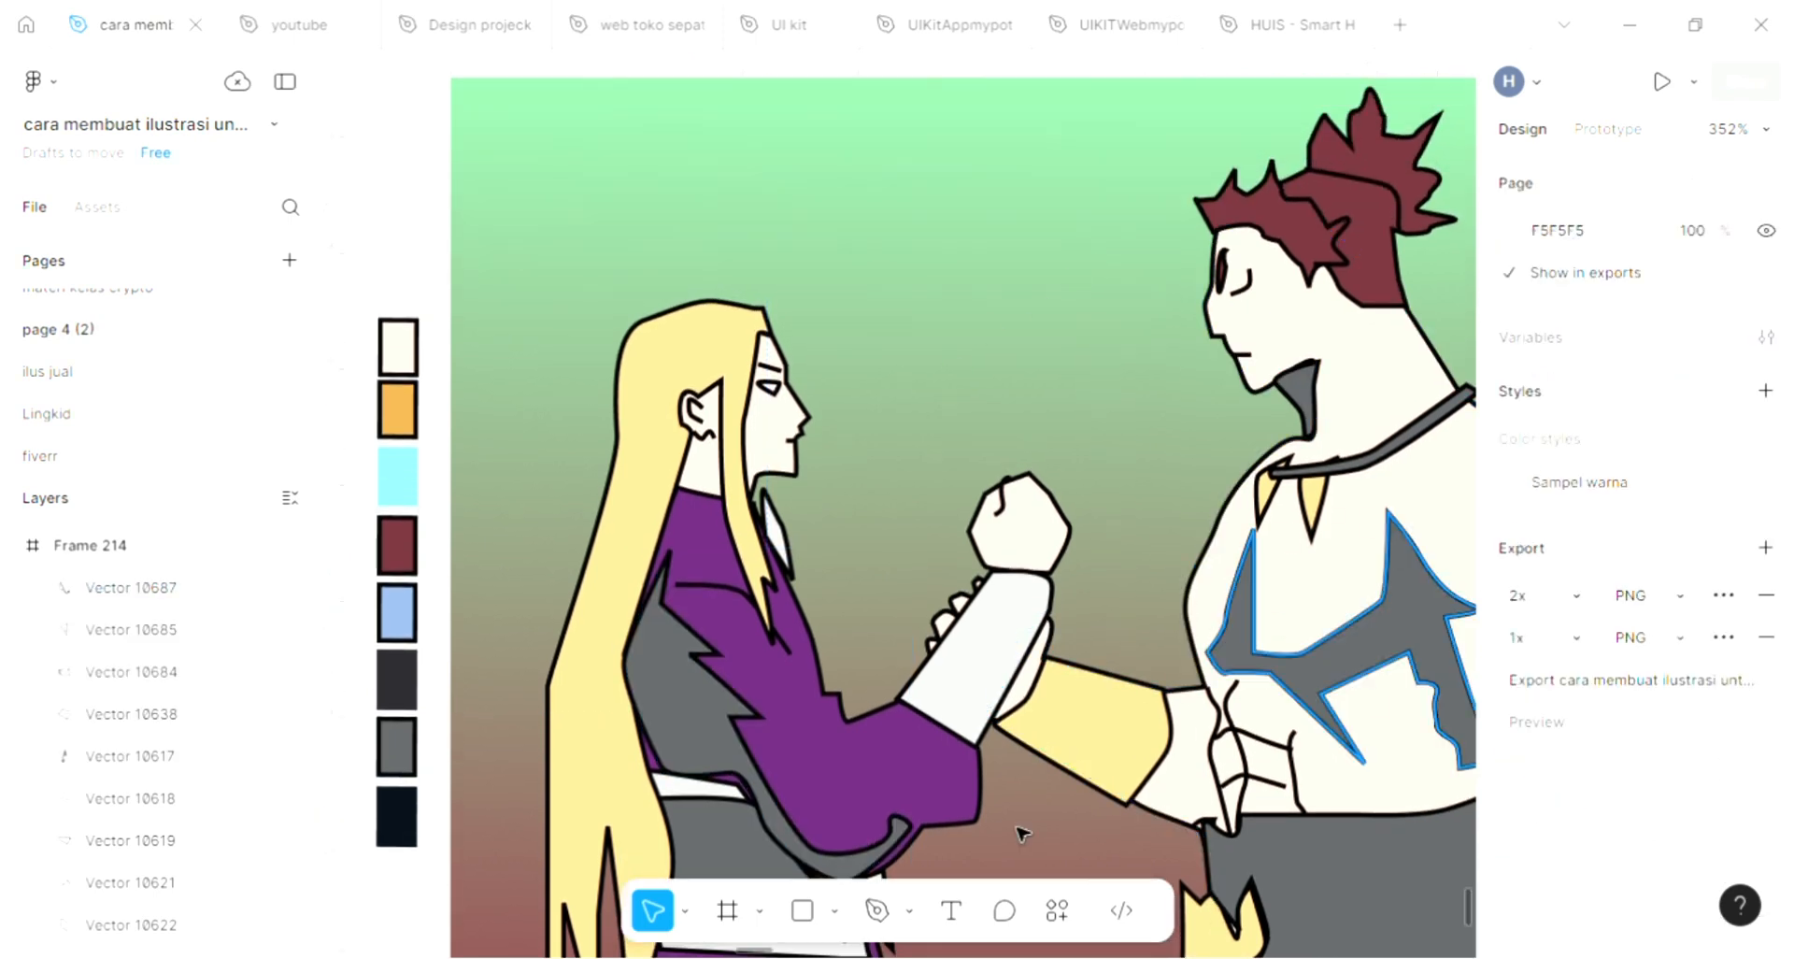
click(878, 917)
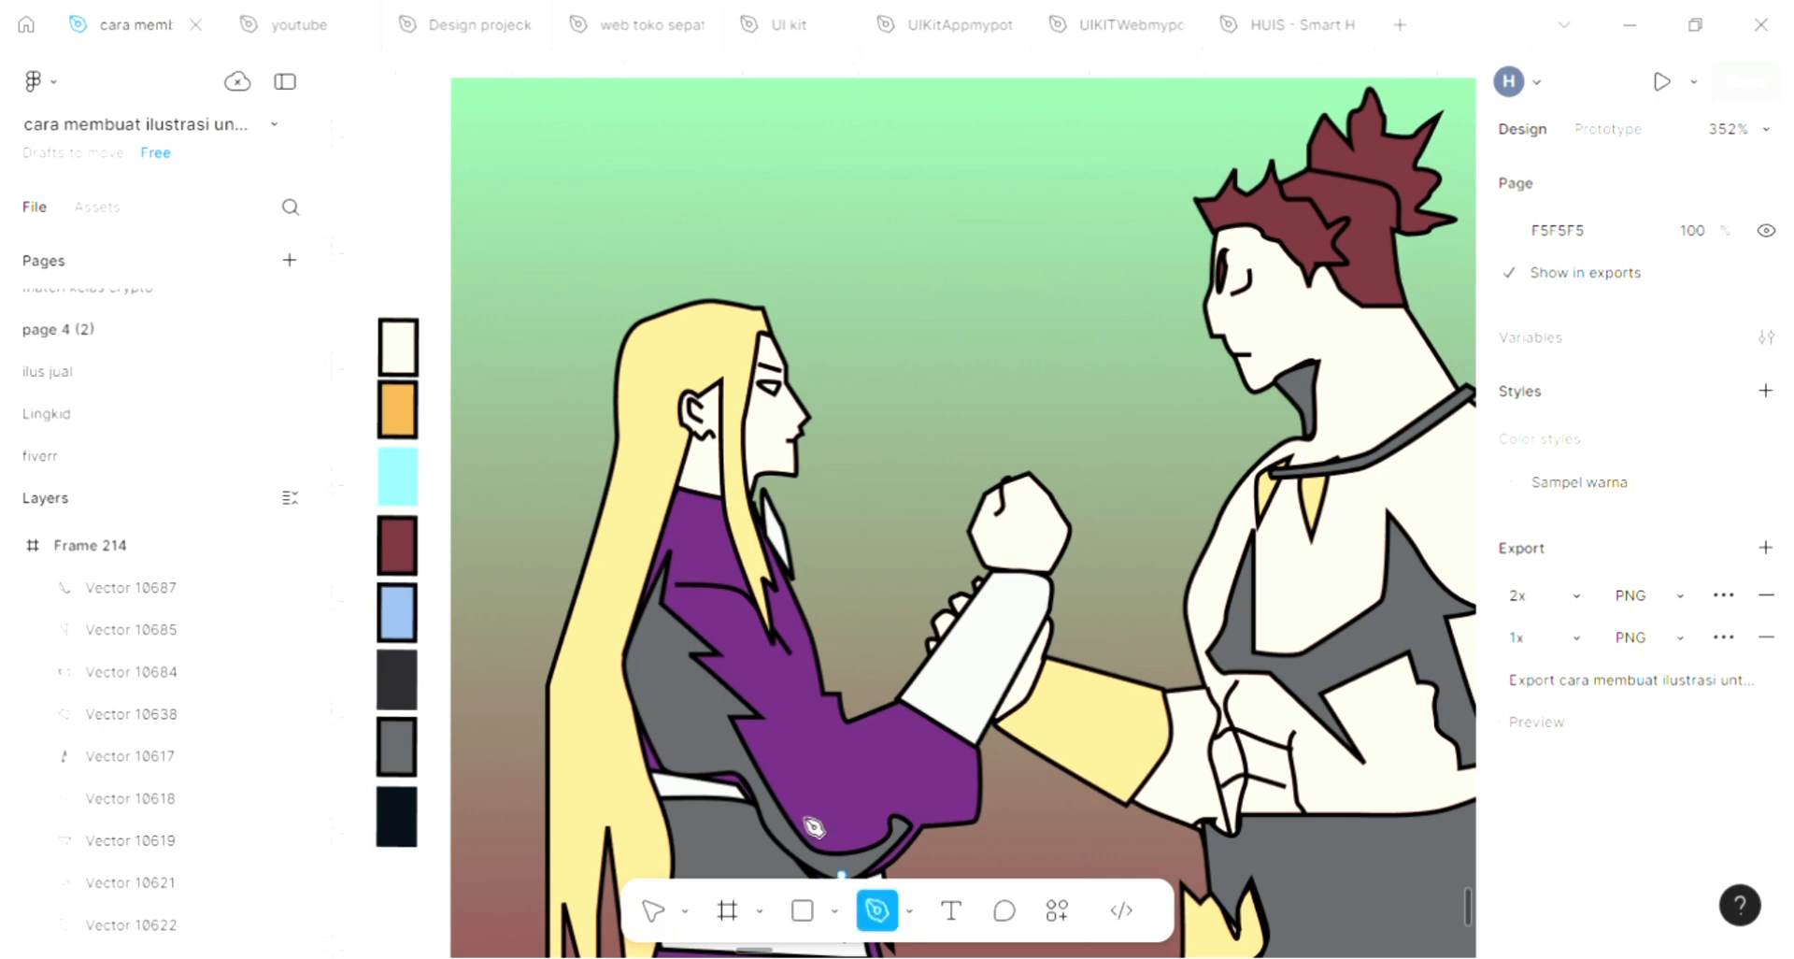
scroll(729, 668, up, 4)
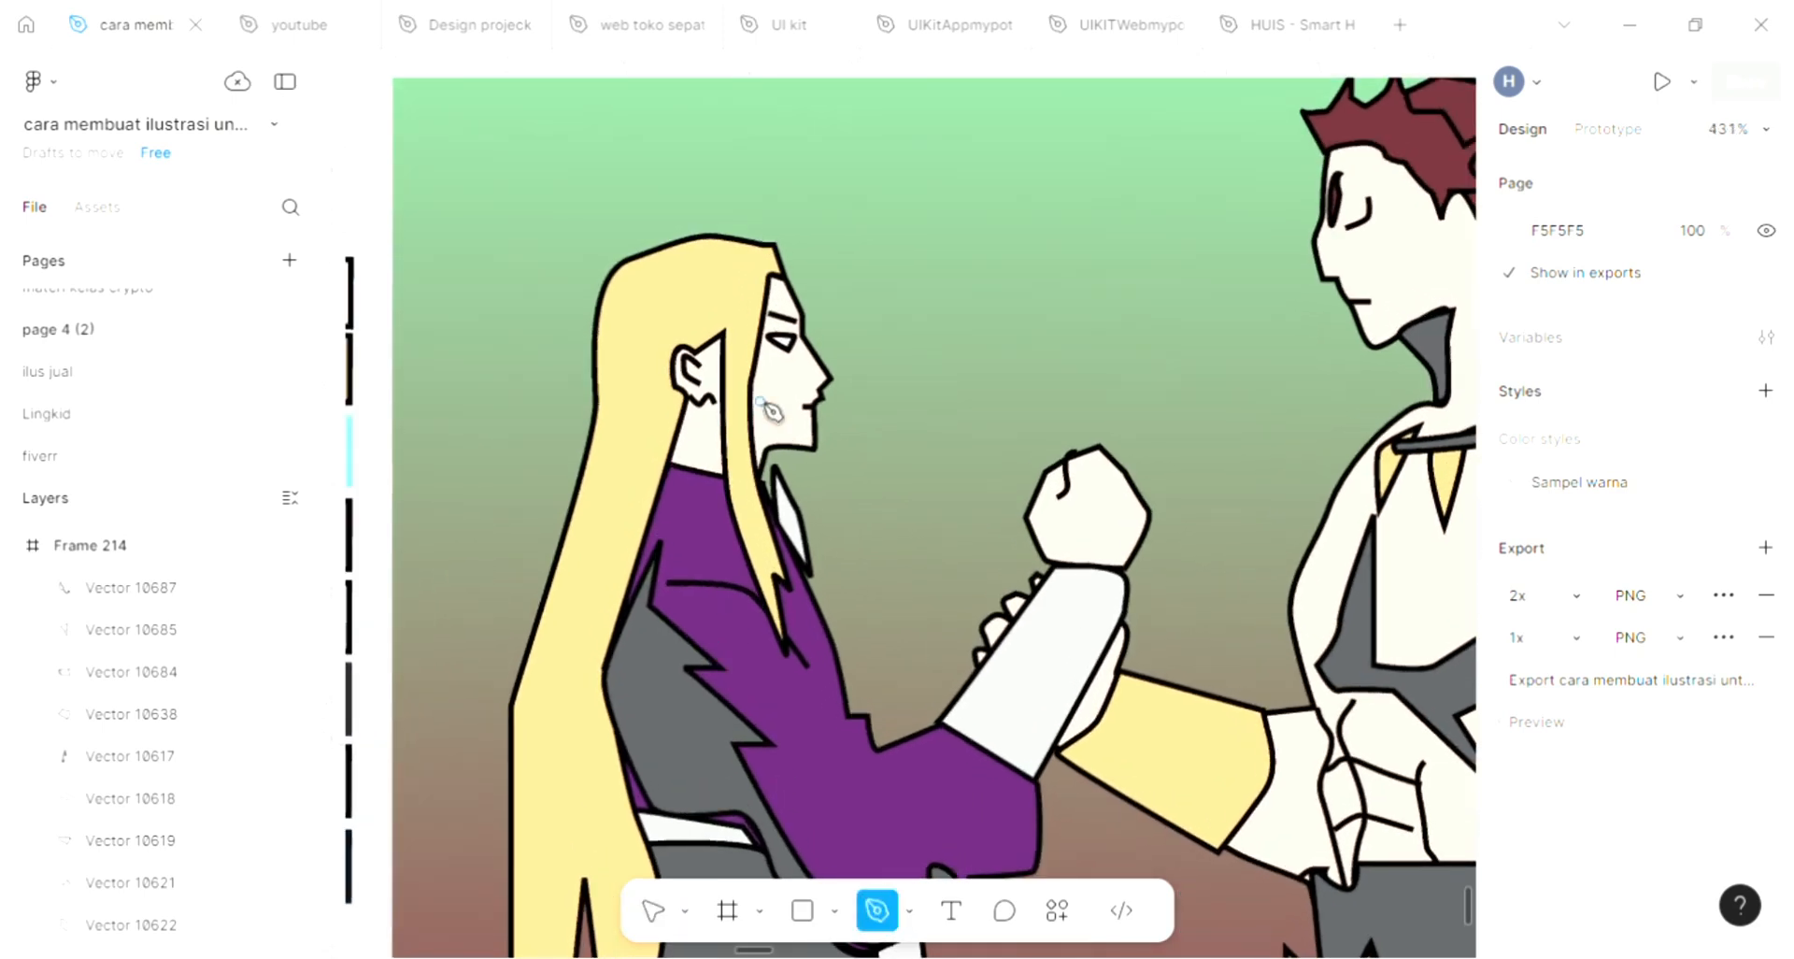
scroll(766, 407, down, 3)
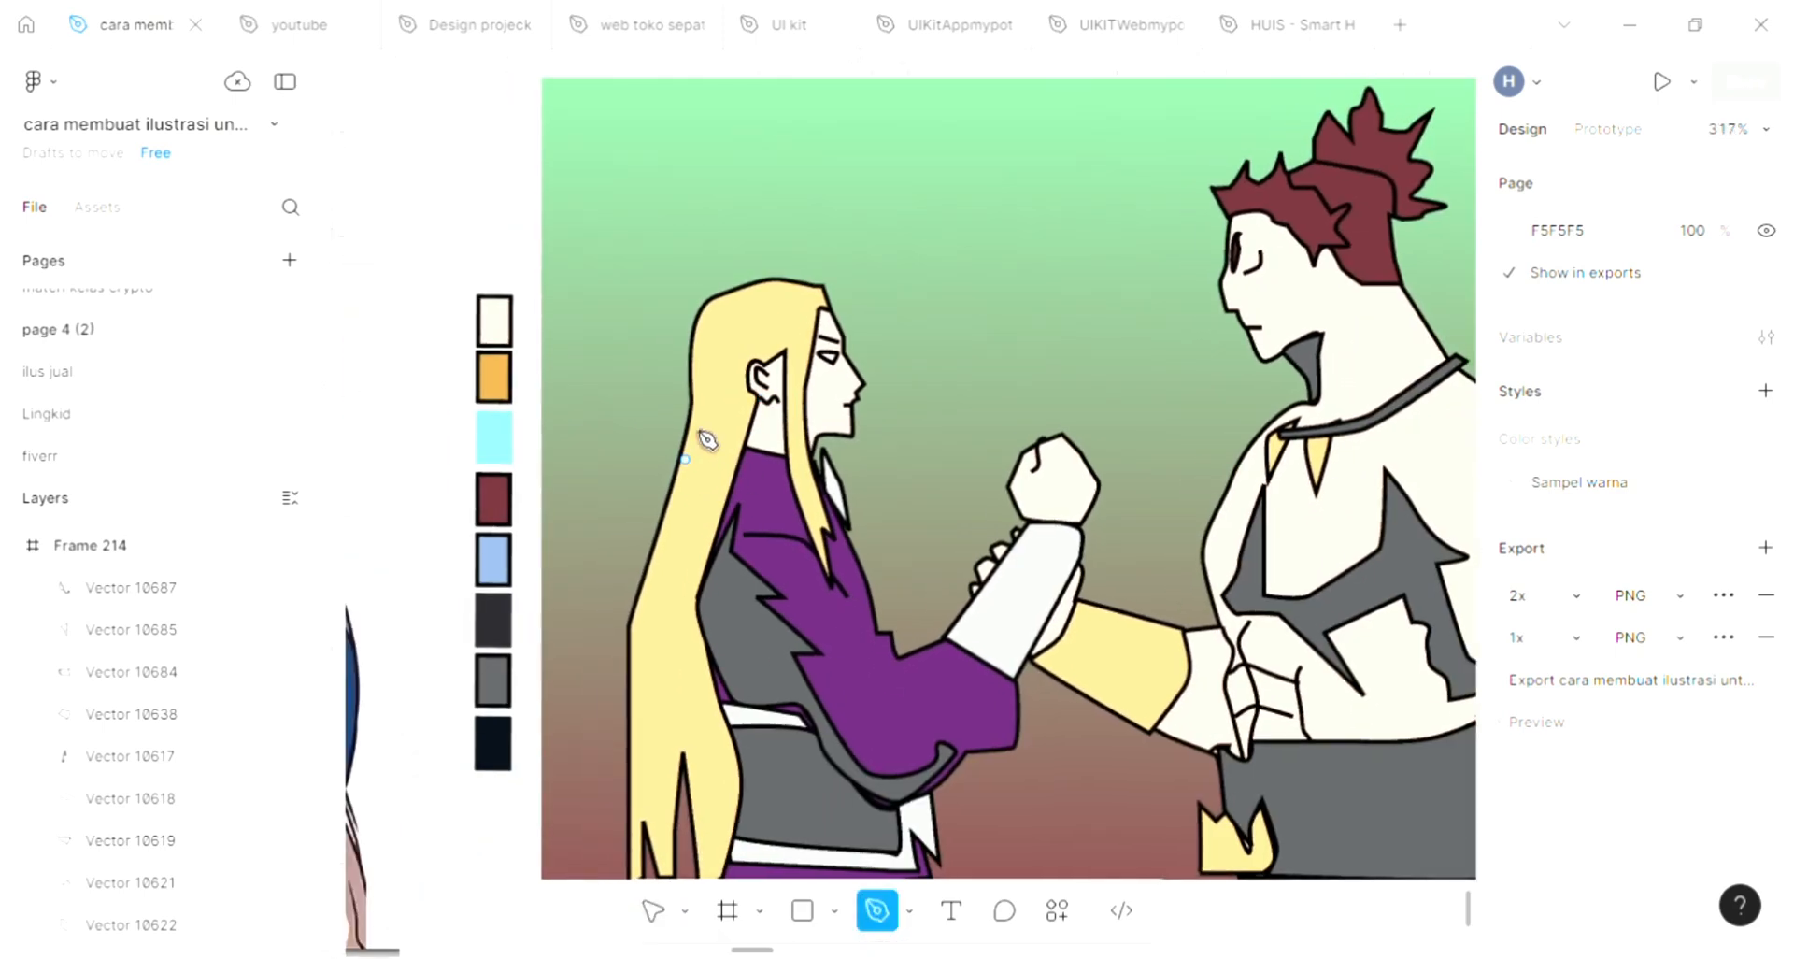
click(805, 294)
click(793, 346)
click(770, 324)
click(762, 336)
click(743, 336)
click(731, 390)
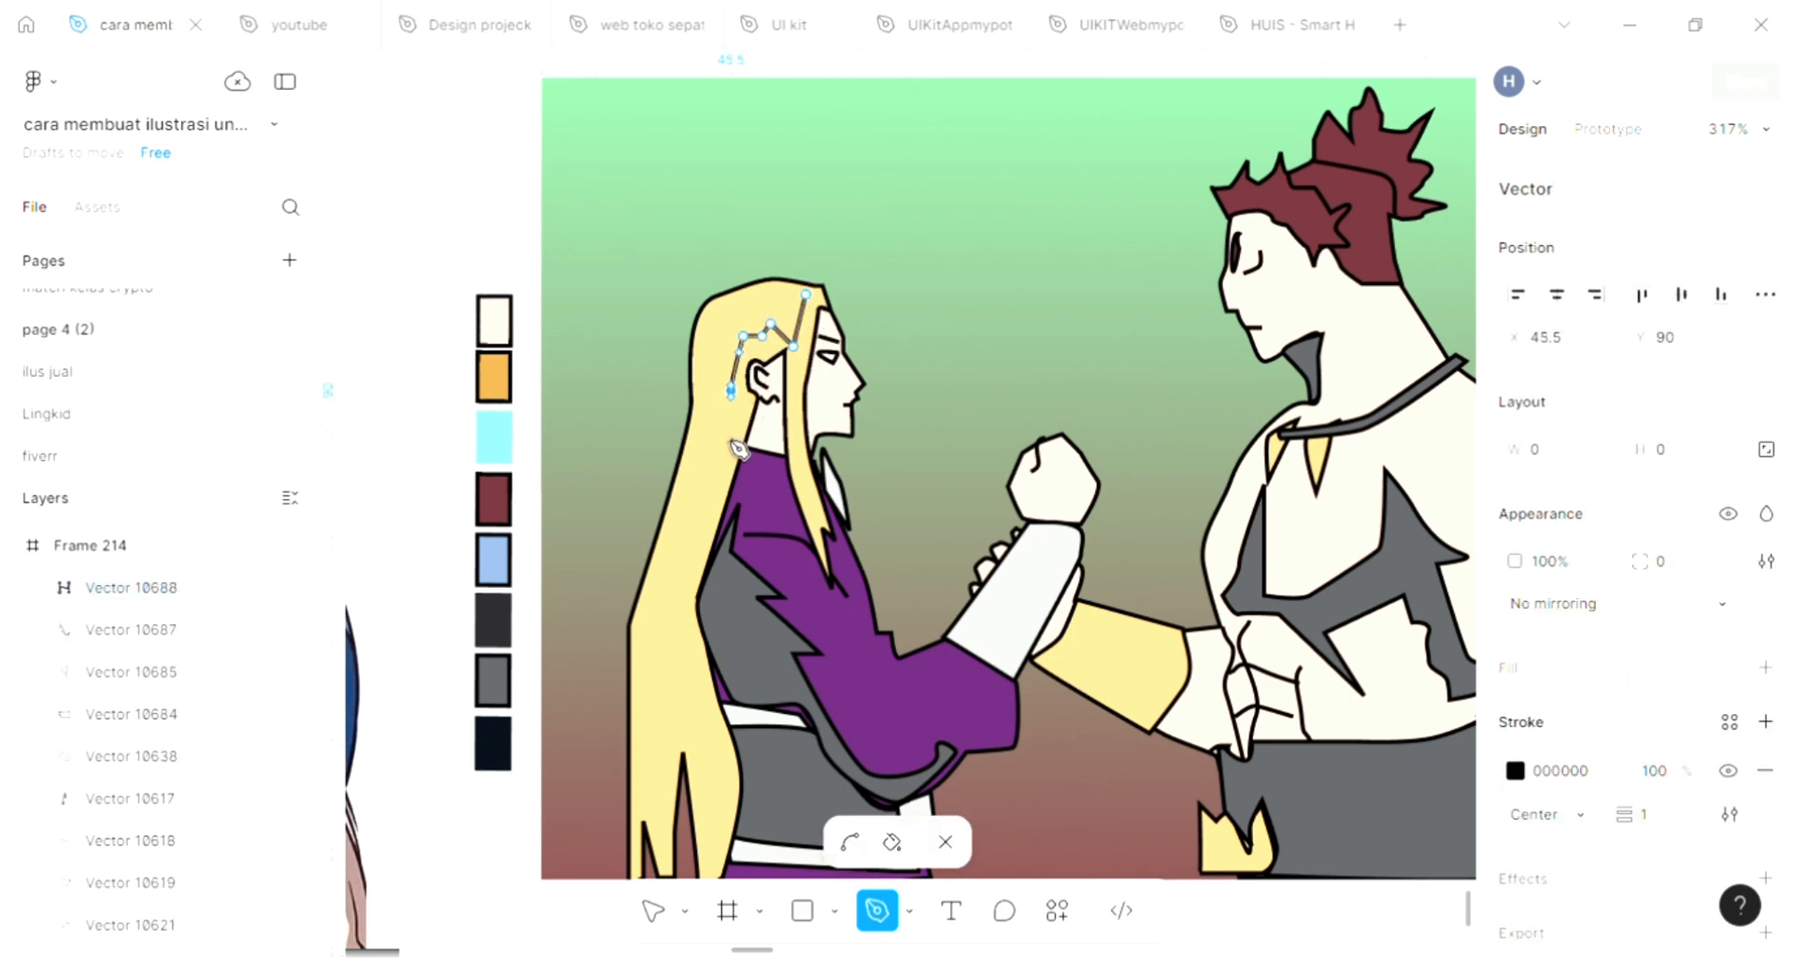
Continue the hair outline down the back to a point beside the sash, then back up along the outer hair toward the crown, closing it
drag(681, 572, 688, 588)
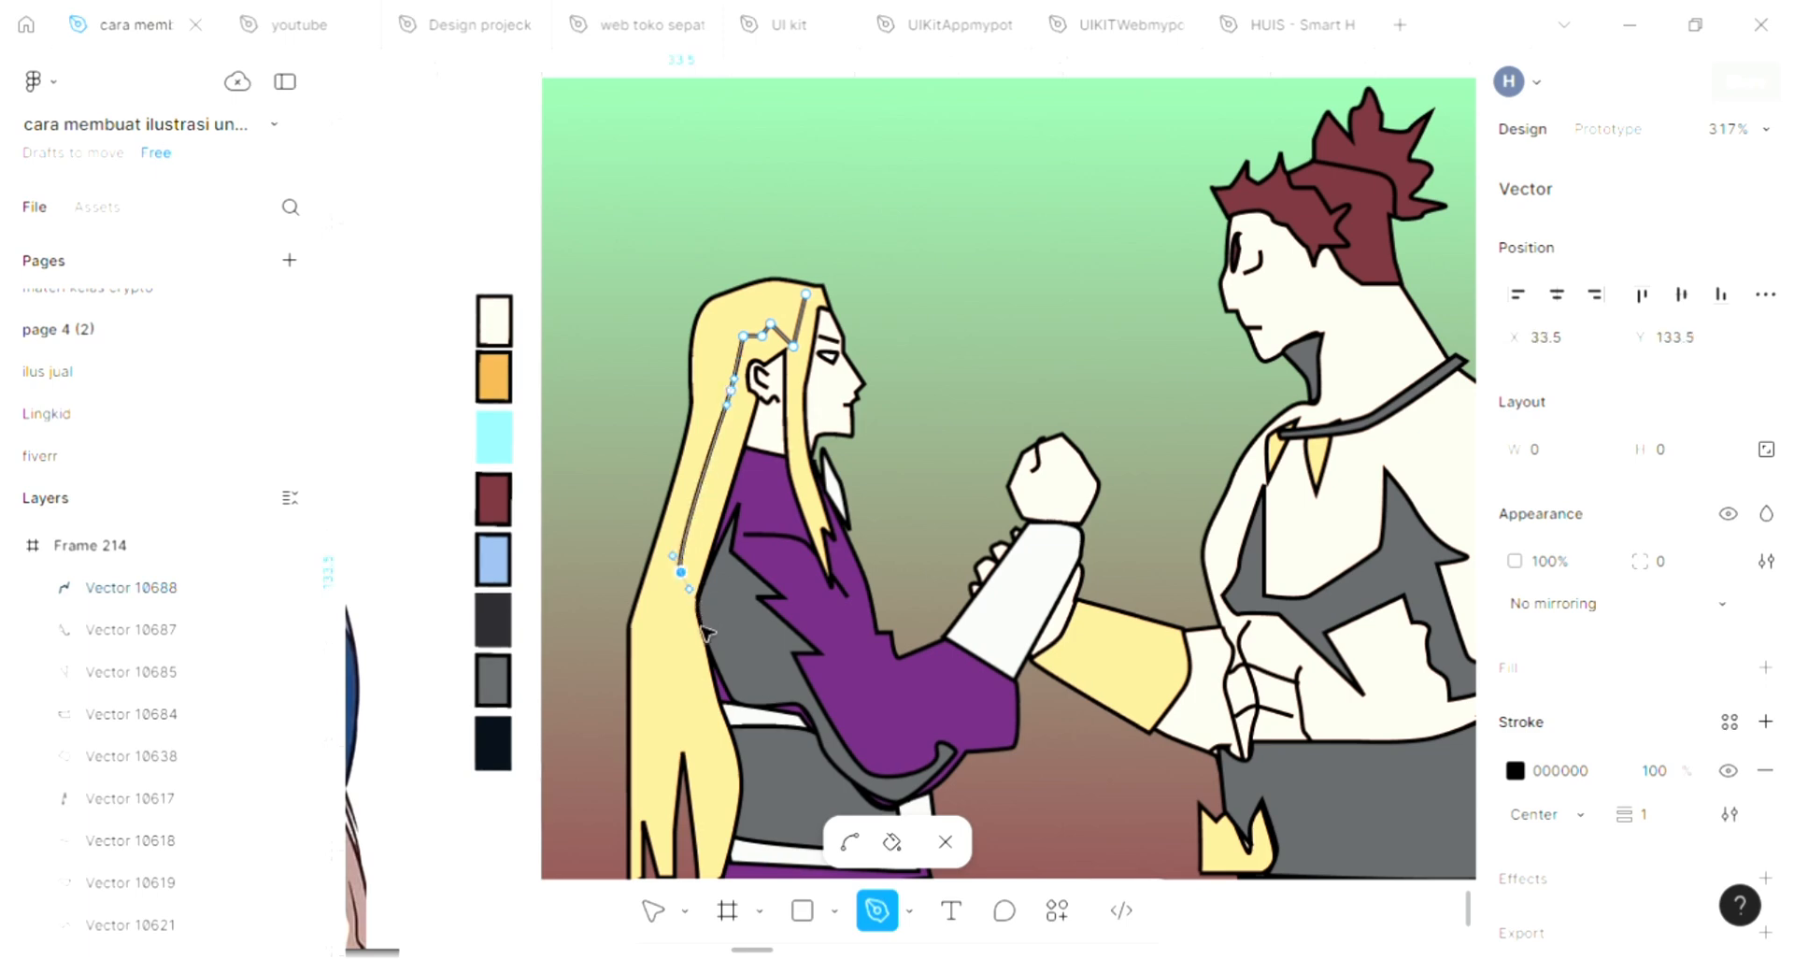
click(718, 760)
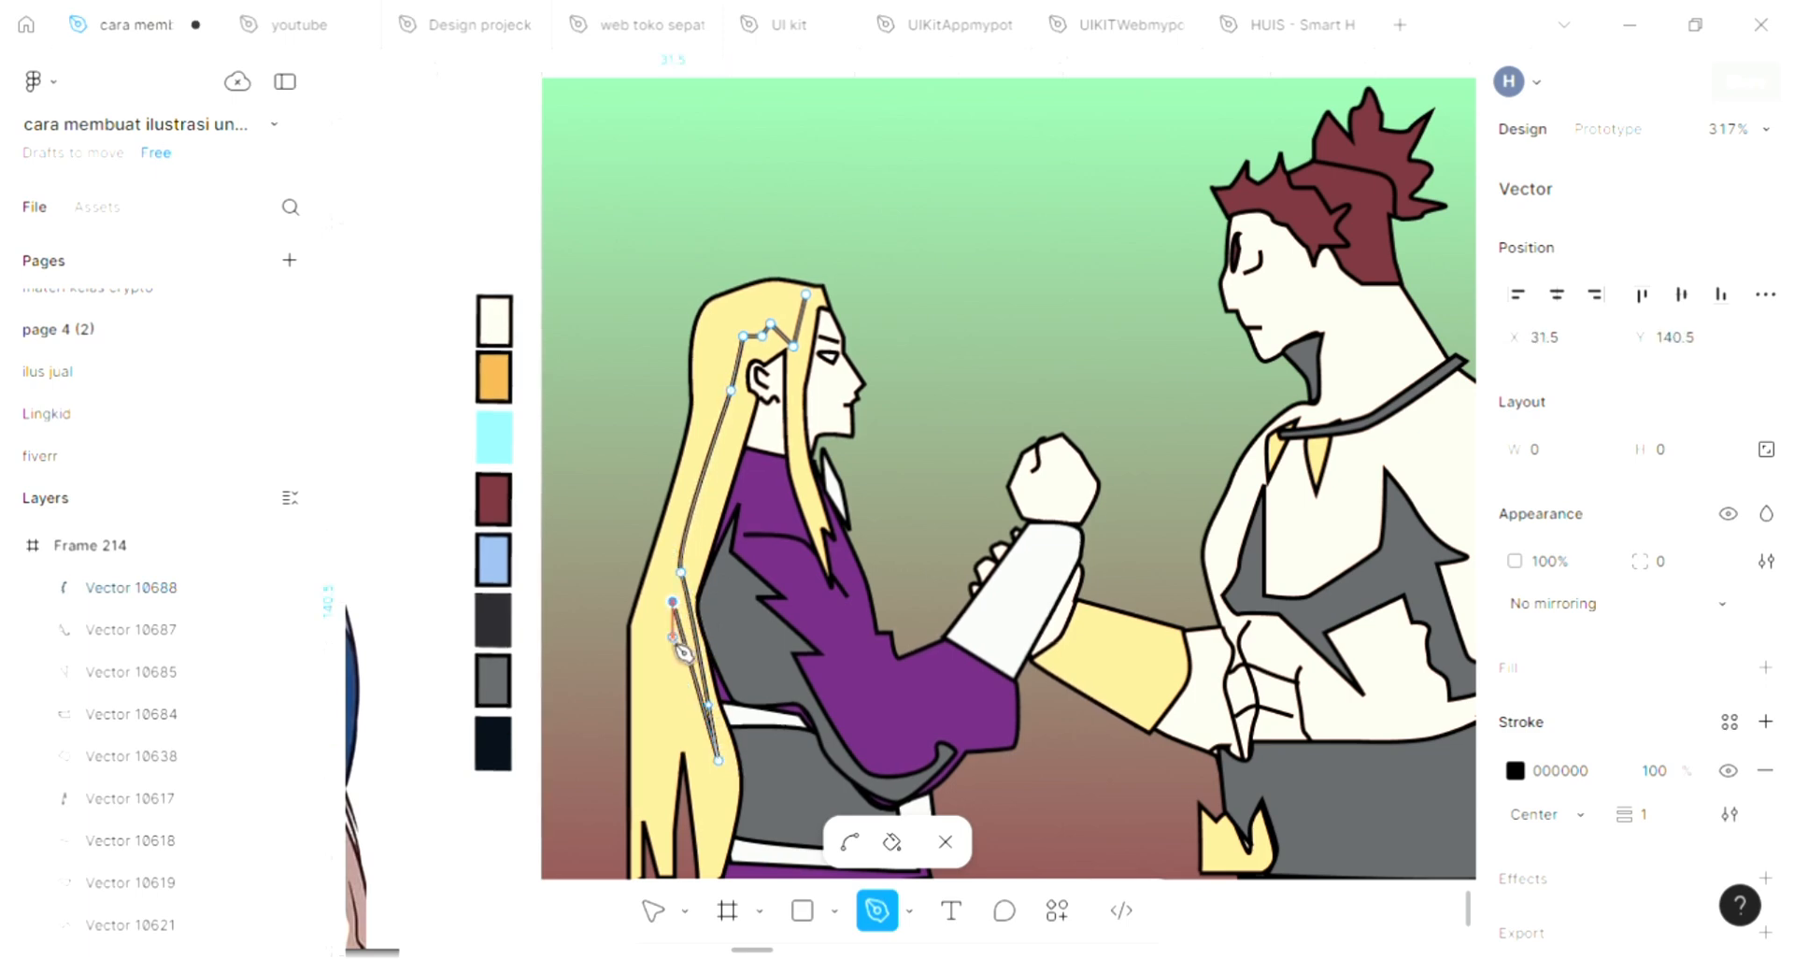
drag(672, 639, 692, 437)
drag(718, 355, 719, 337)
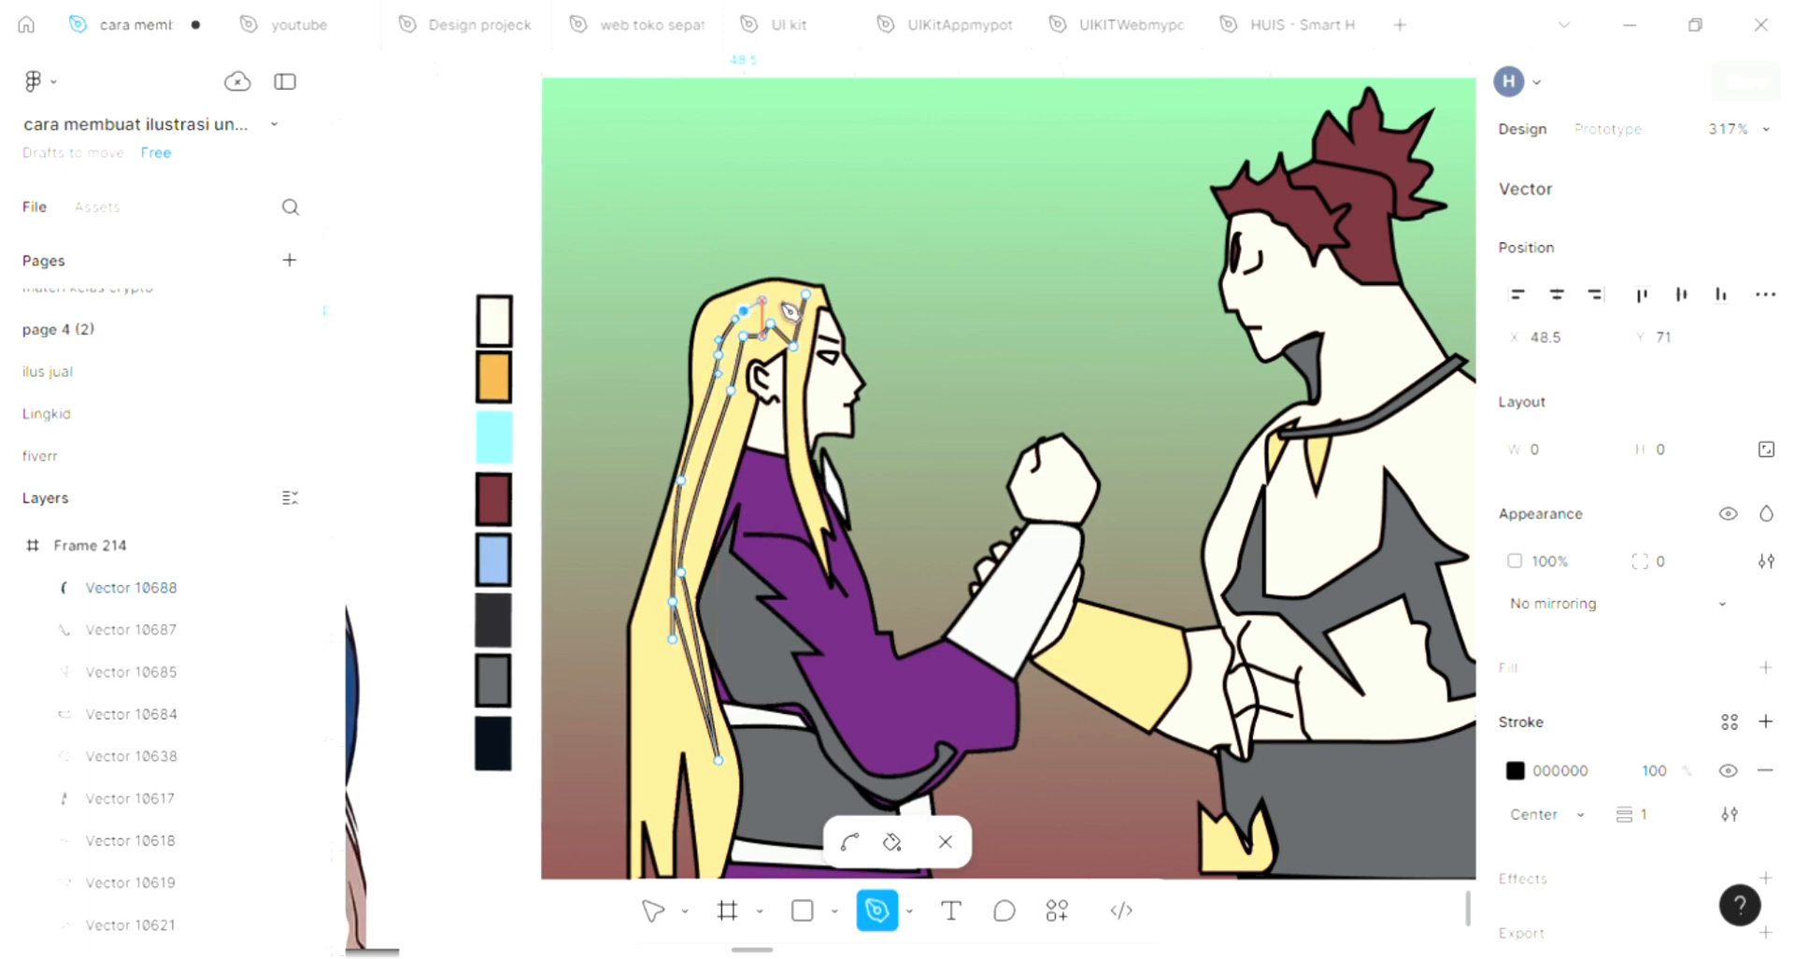
click(743, 312)
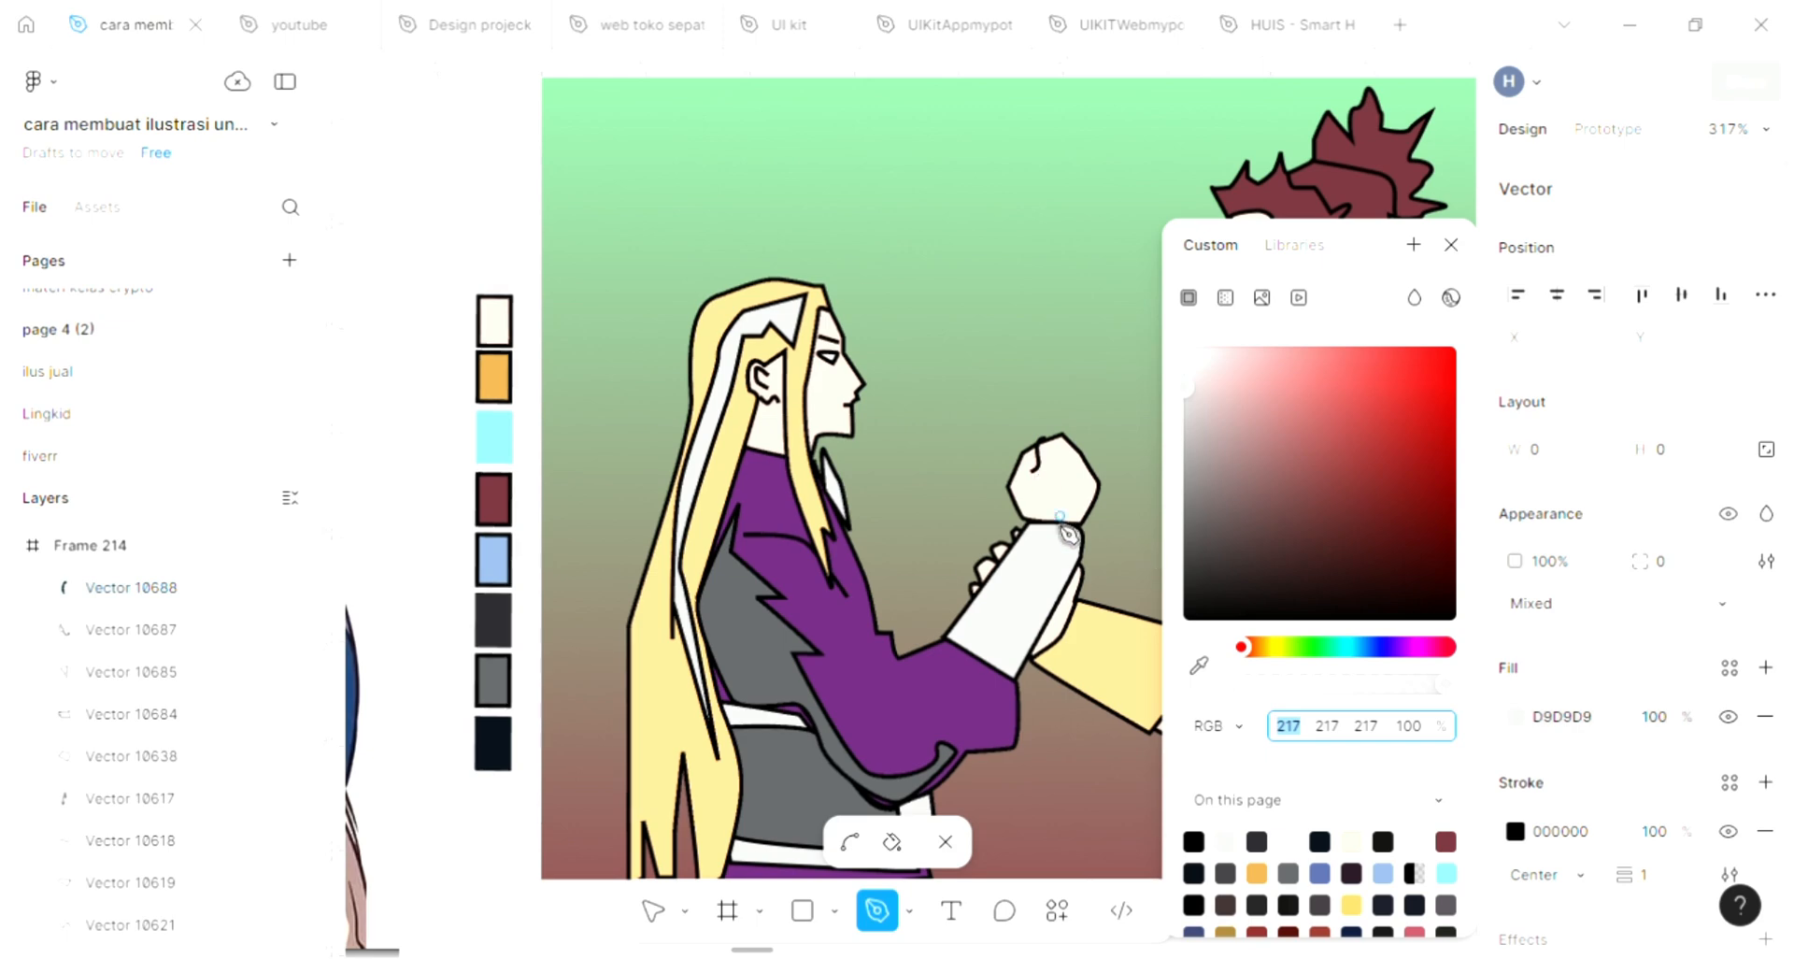
Fill the long hair shape with grey 5C5E60 sampled from the robe's jagged grey area, then deselect it
click(1199, 665)
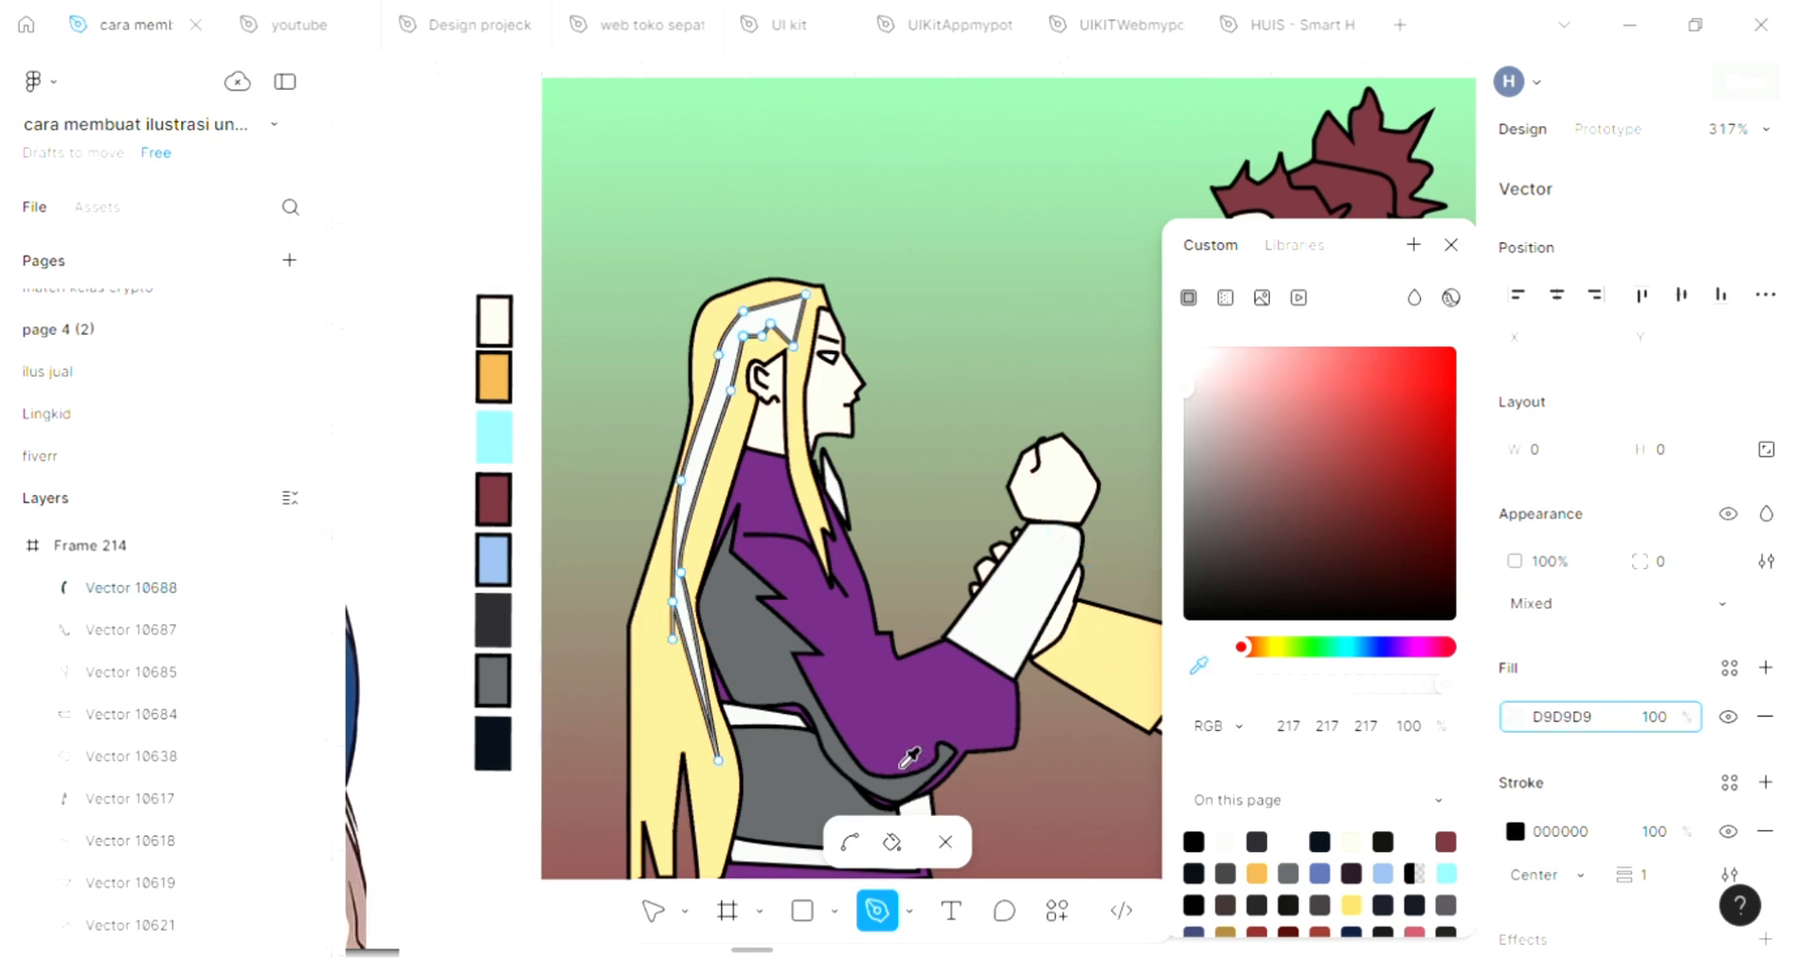
click(794, 684)
click(1451, 244)
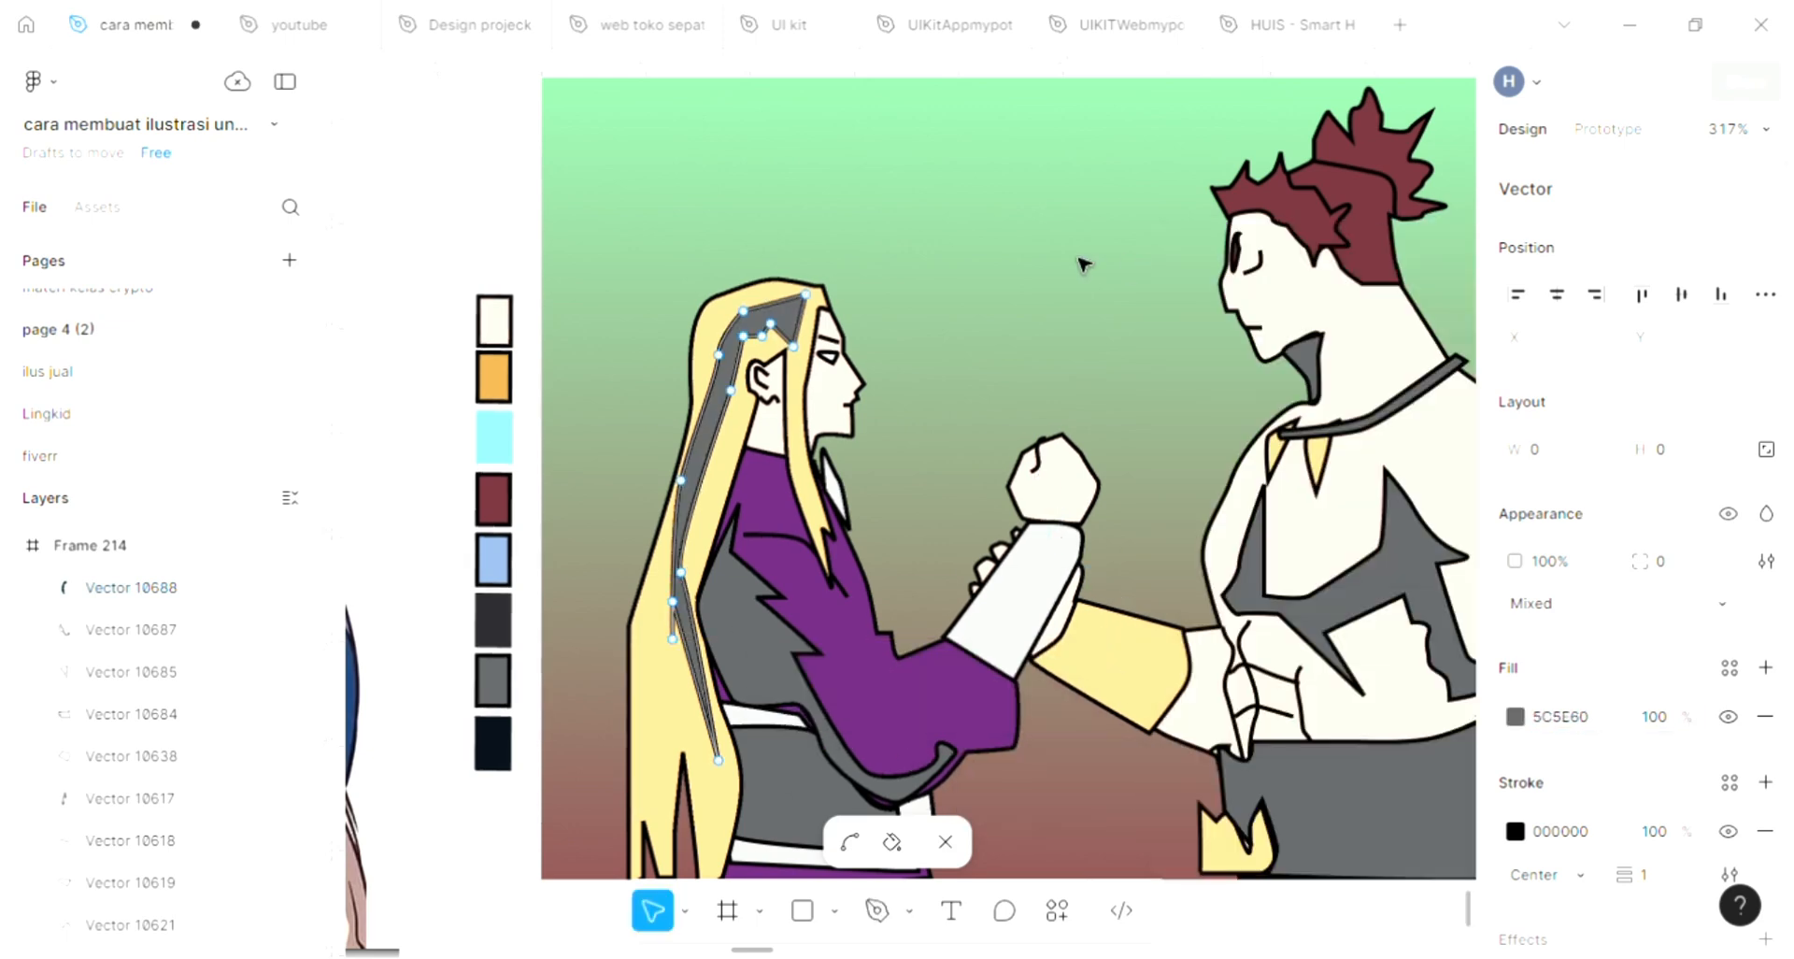
key(Escape)
key(Escape)
Trace a narrow closed zigzag shape with the Pen tool on the long-haired figure's lower back hair, beside the outer hair edge
scroll(815, 826, down, 1)
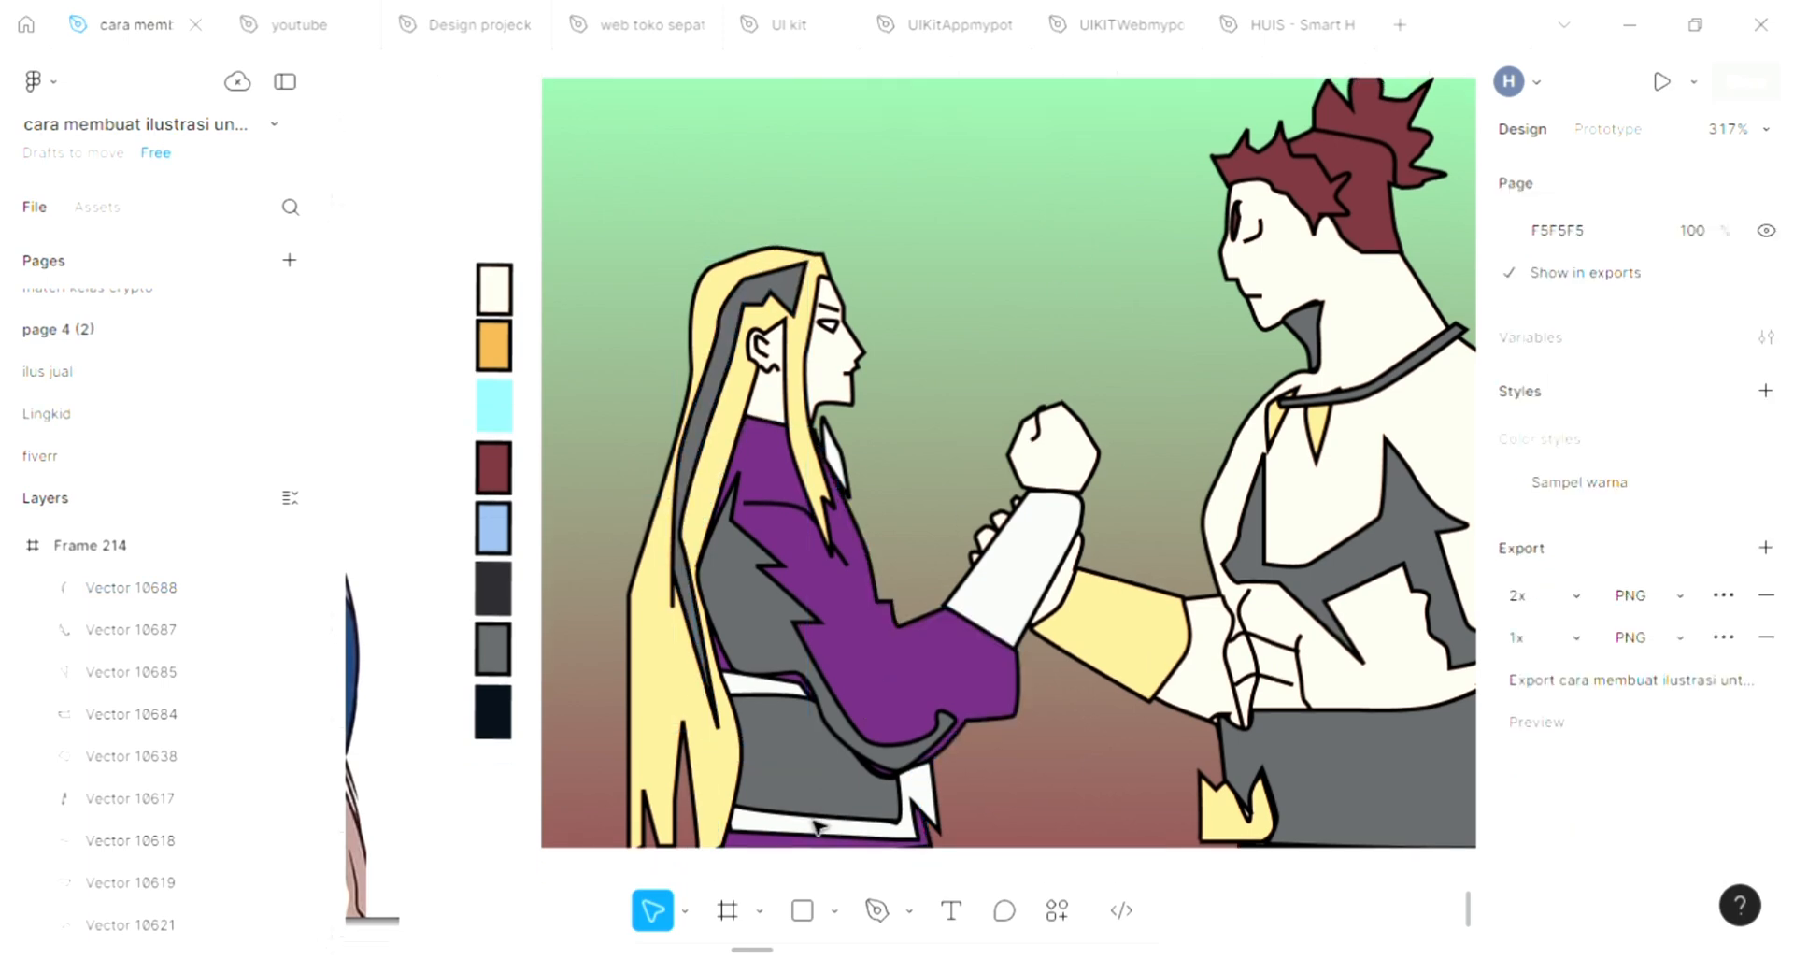
click(874, 912)
scroll(645, 729, up, 5)
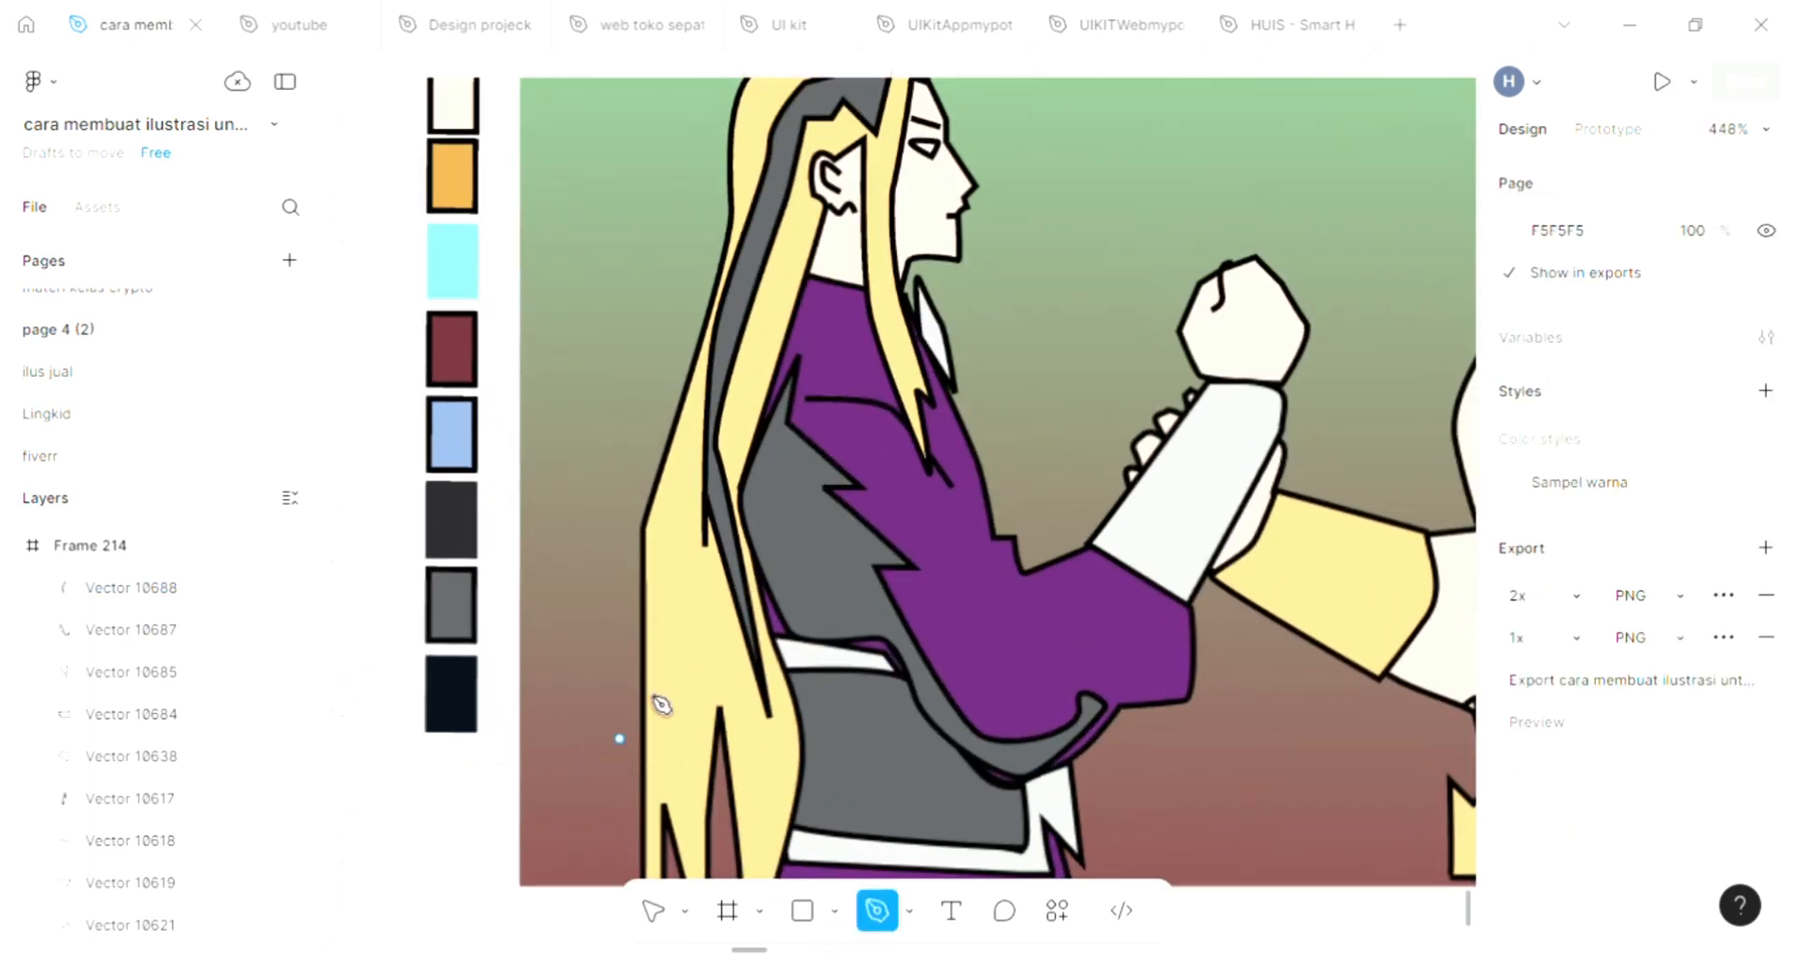
click(658, 780)
drag(676, 637, 681, 713)
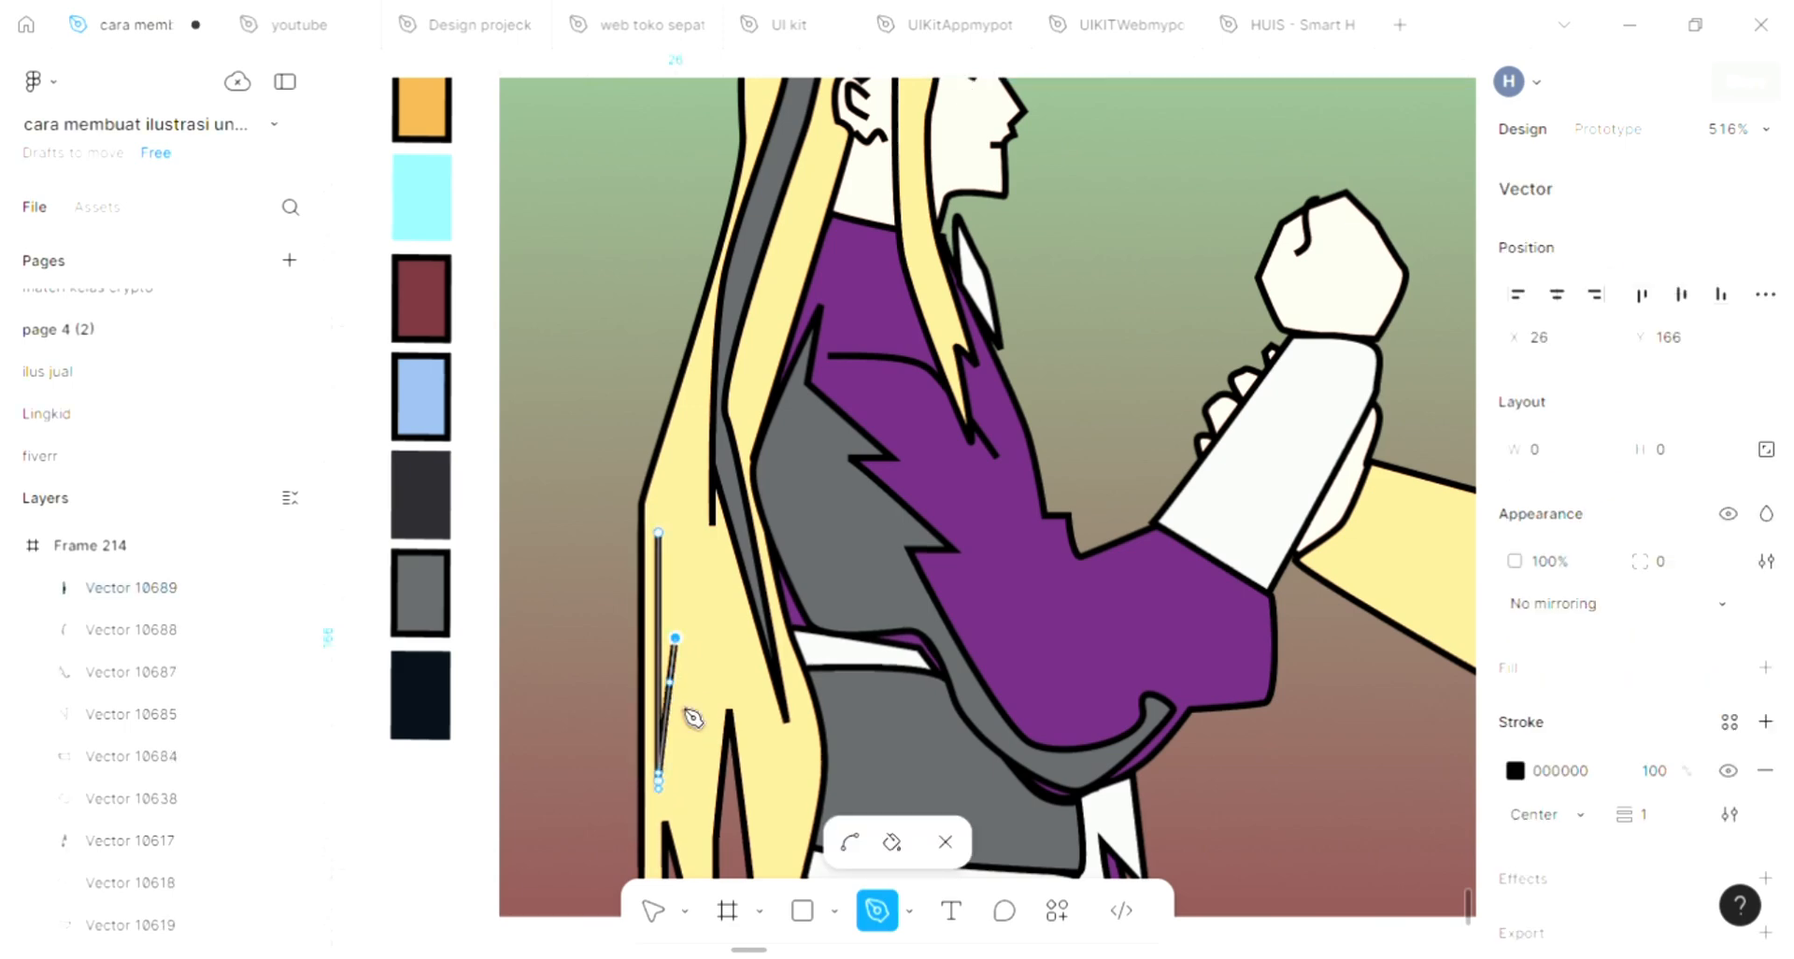
click(685, 720)
click(702, 637)
click(702, 695)
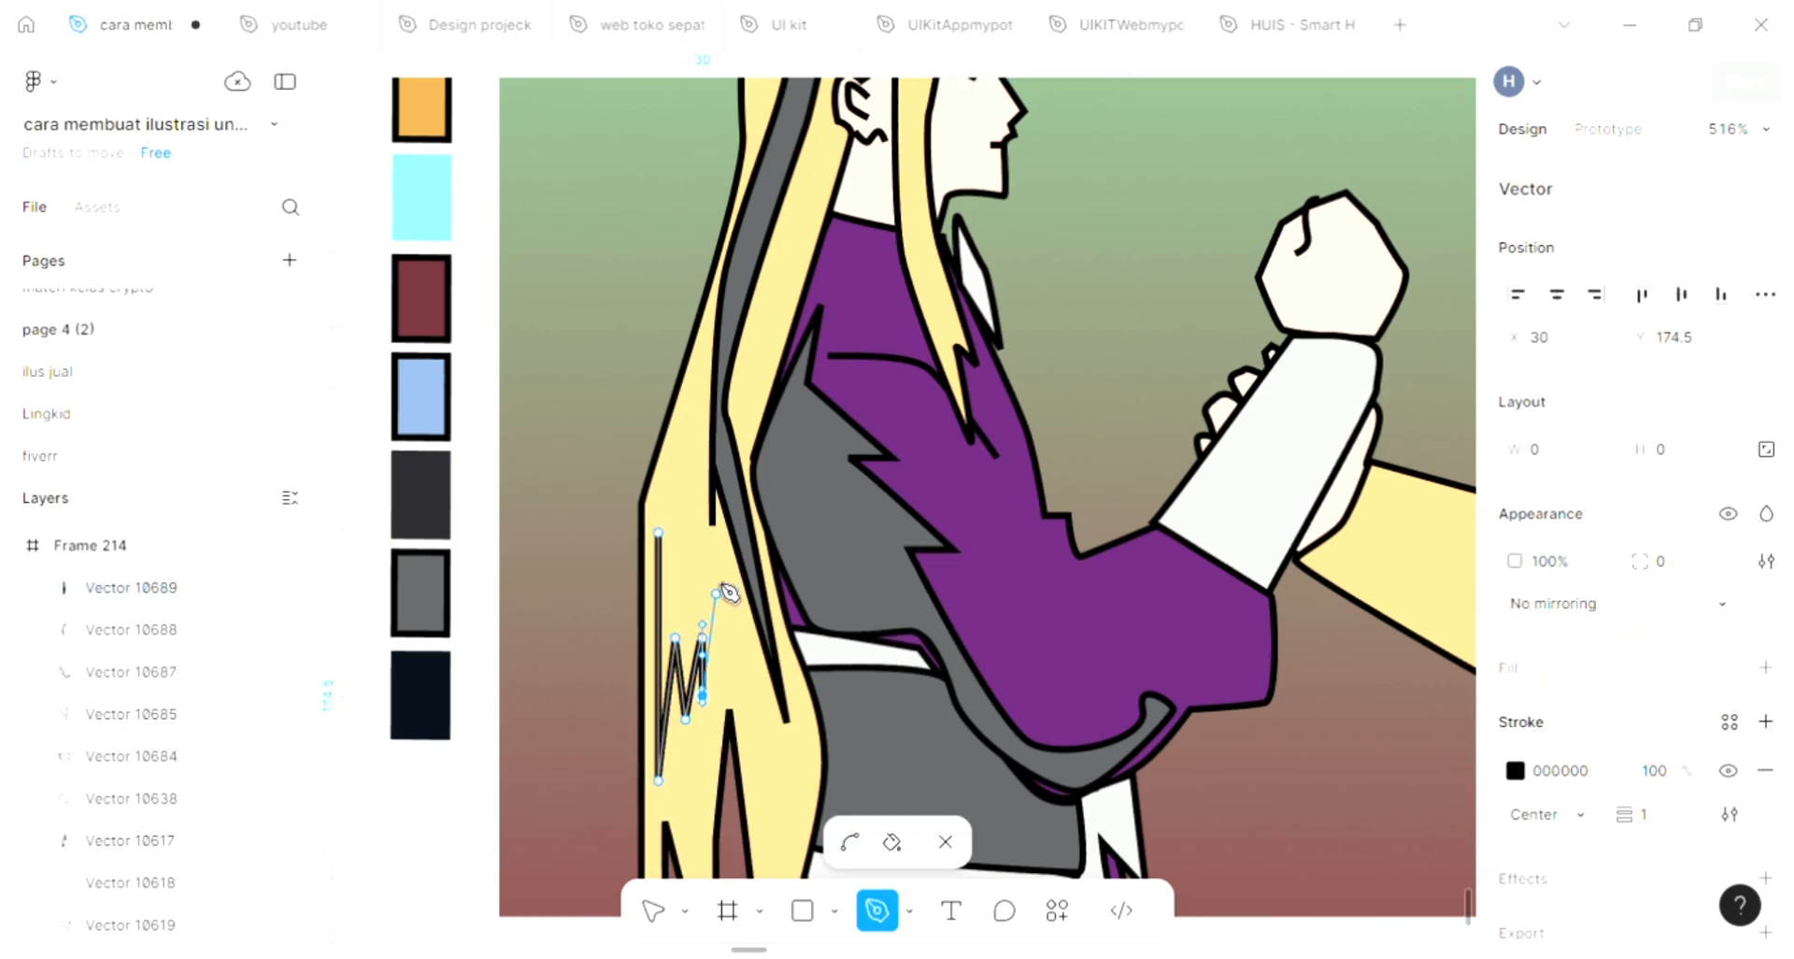
click(703, 491)
click(674, 620)
click(674, 457)
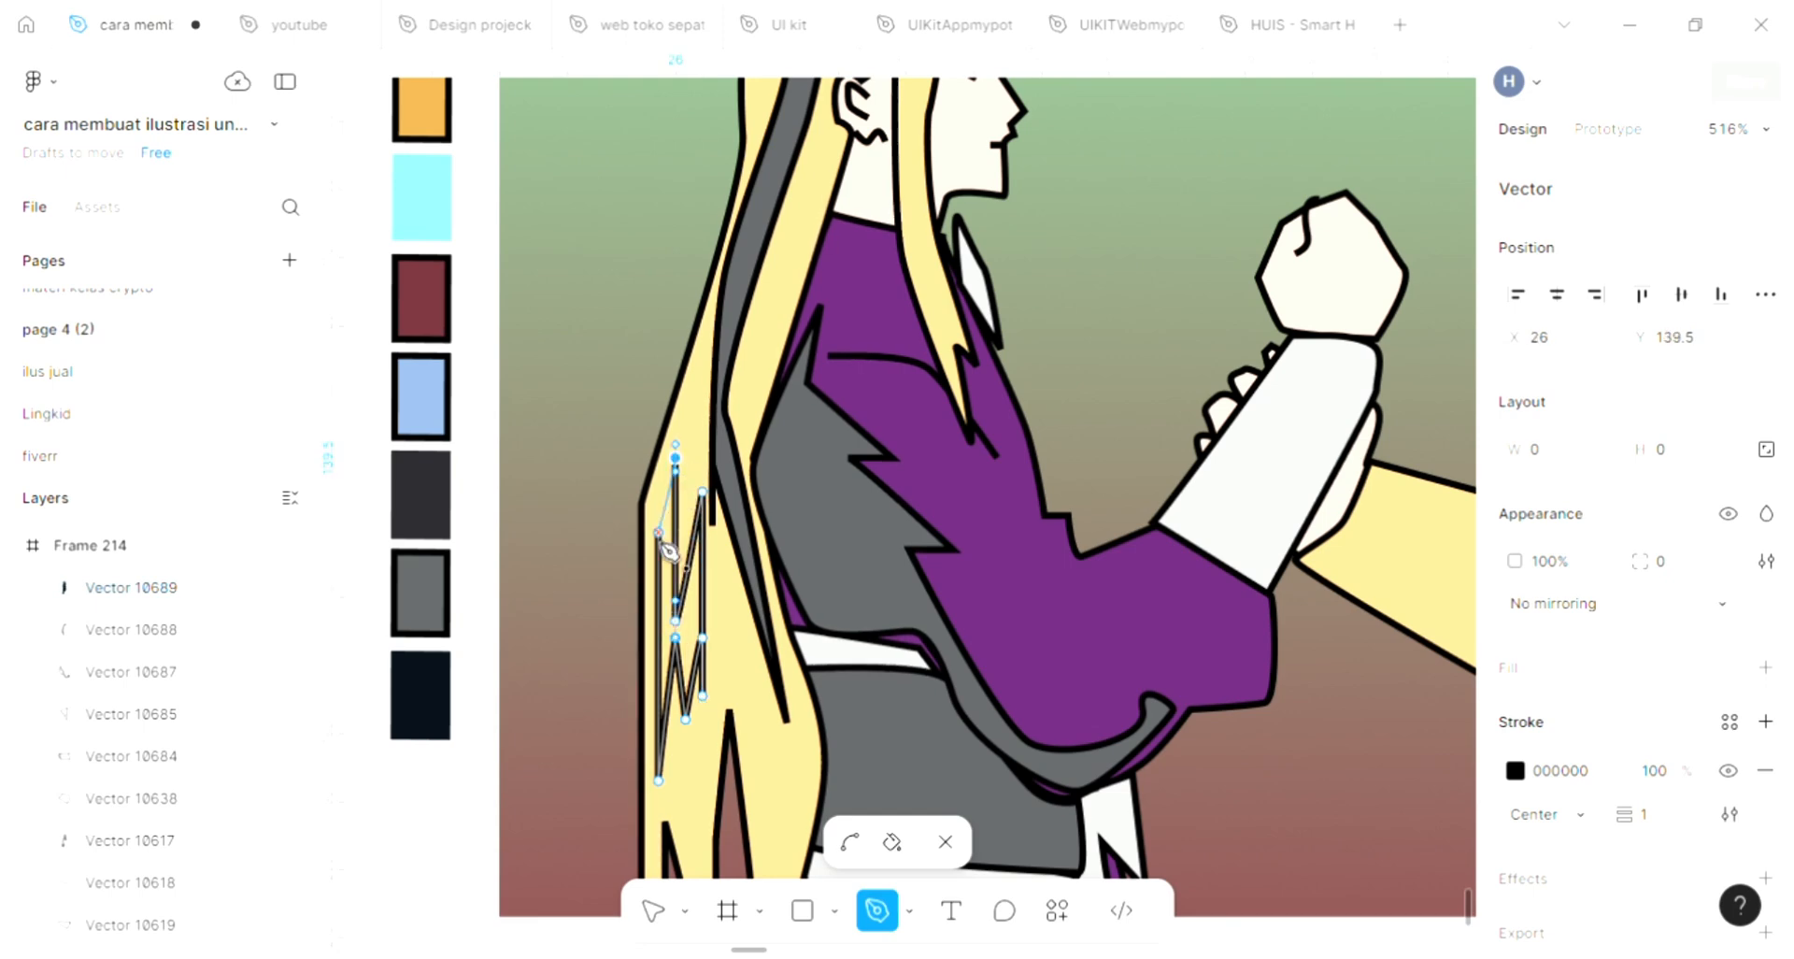
click(659, 533)
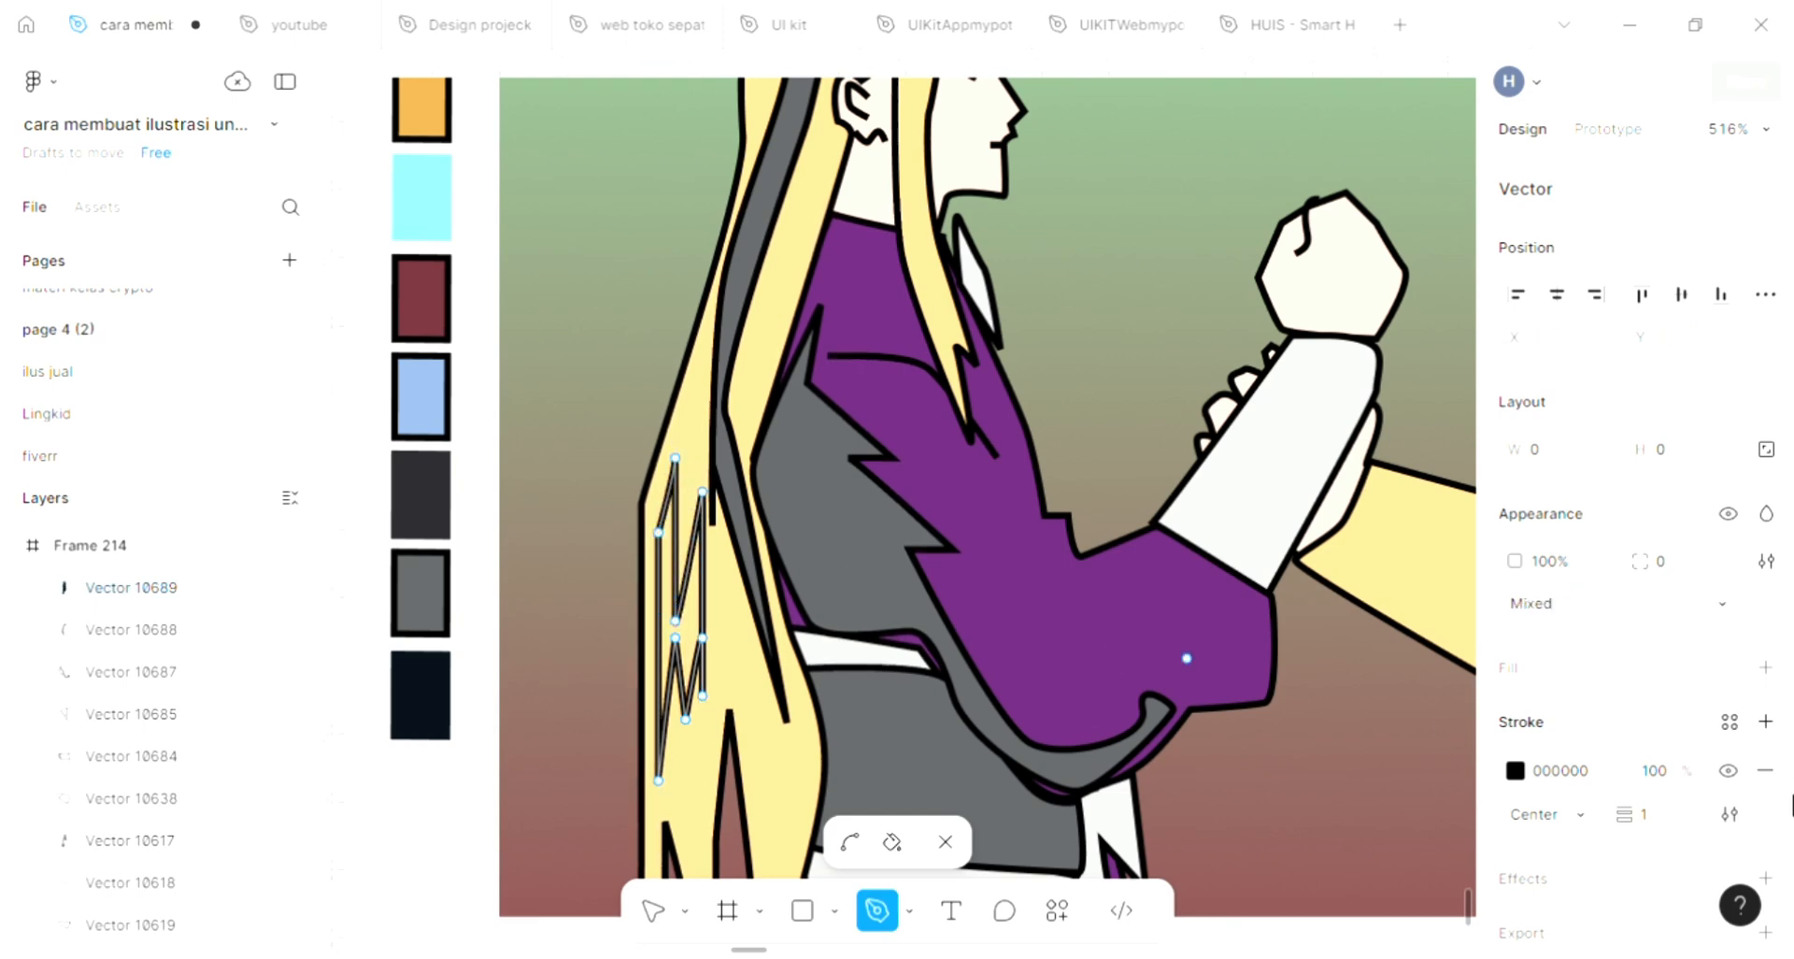
Add a fill to the narrow zigzag hair shape using grey 5C5E60 sampled from the robe and finish editing it
click(1766, 667)
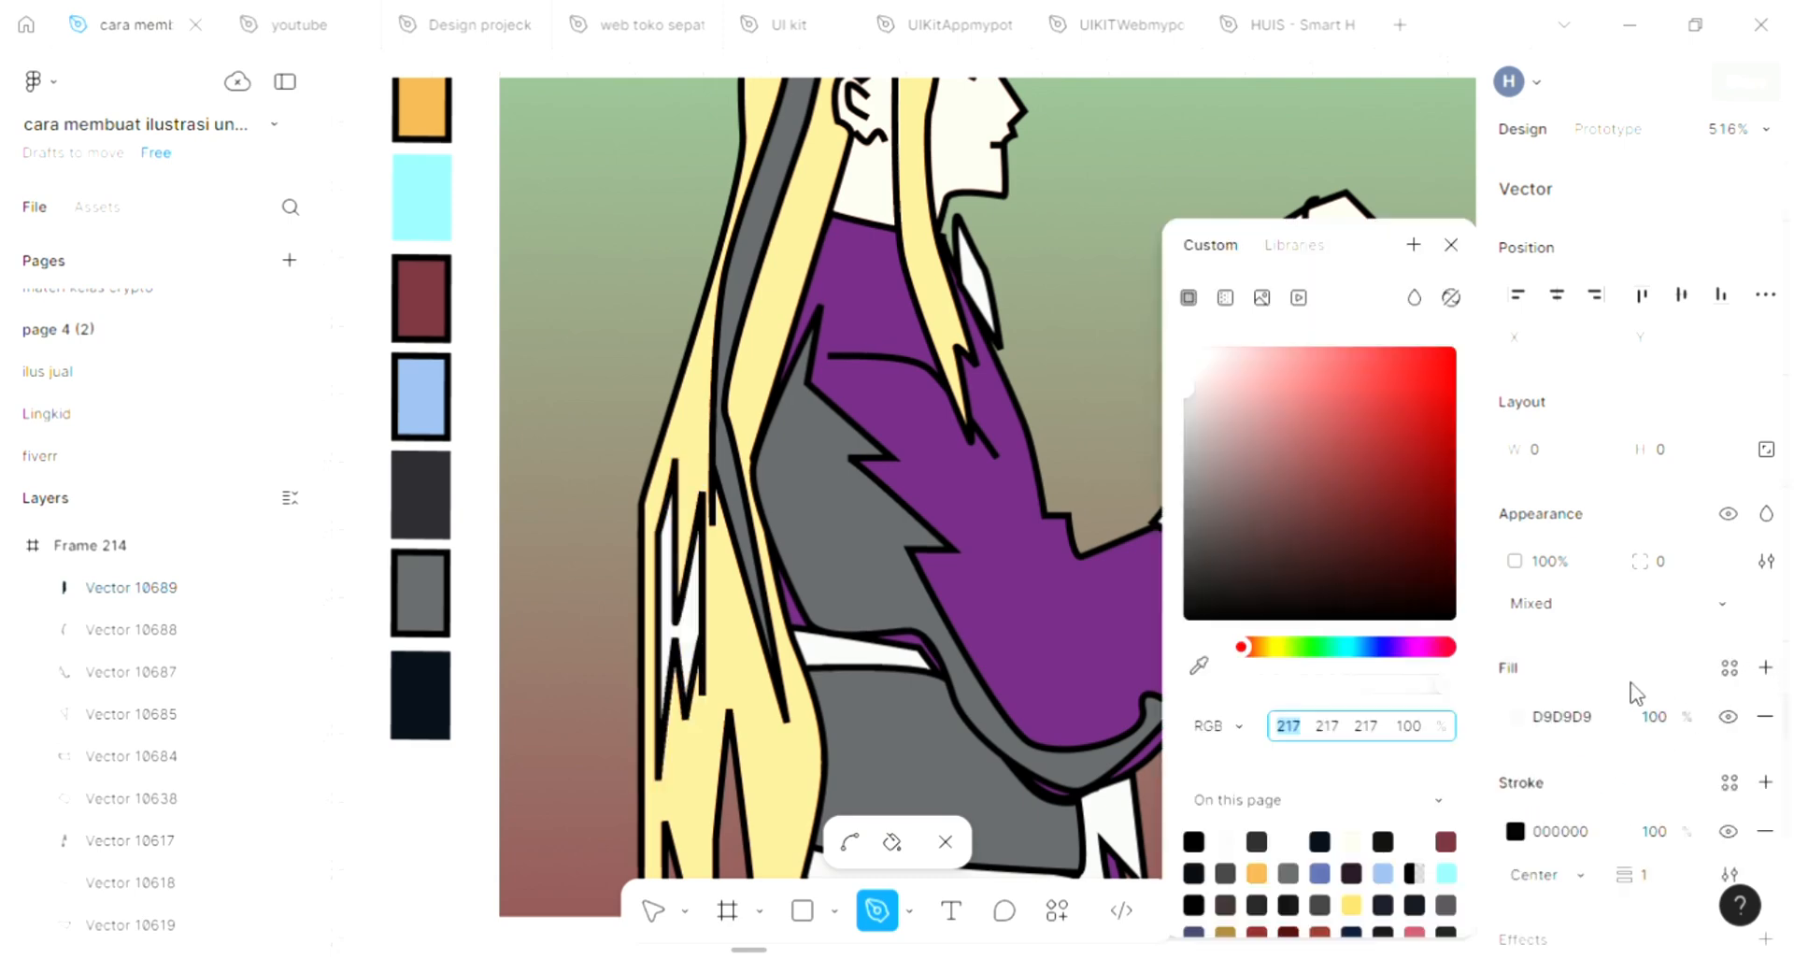
click(1190, 675)
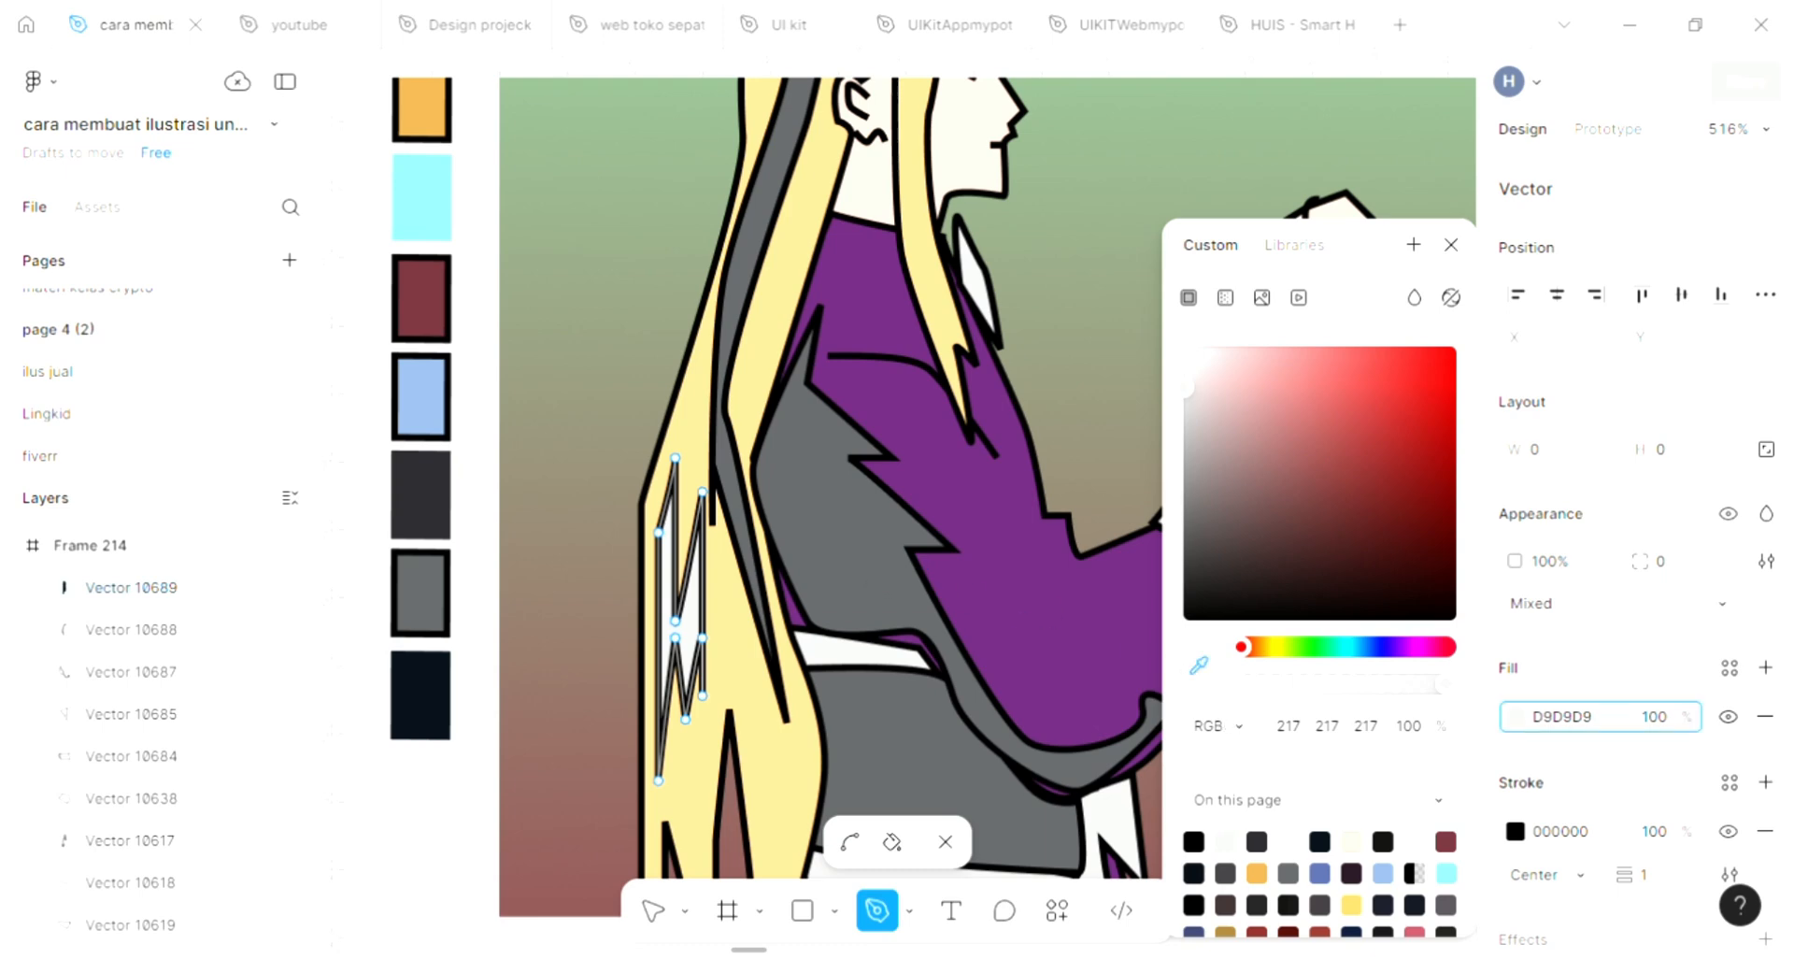
click(920, 607)
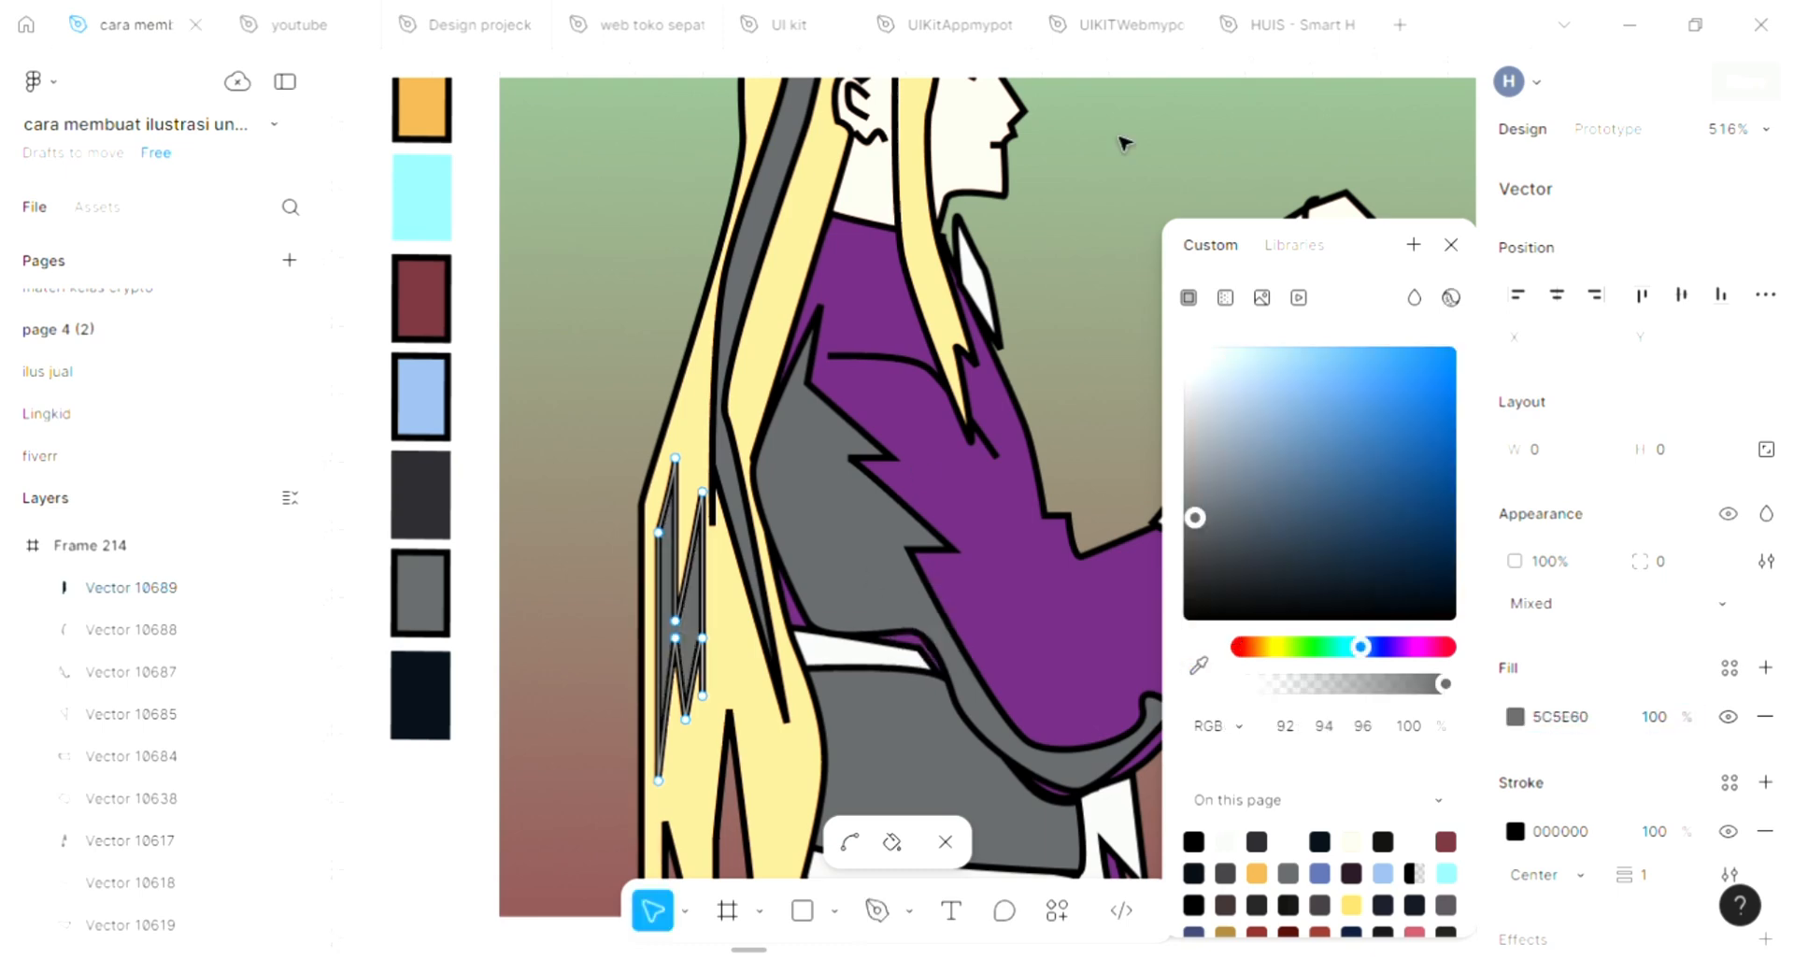
click(1452, 246)
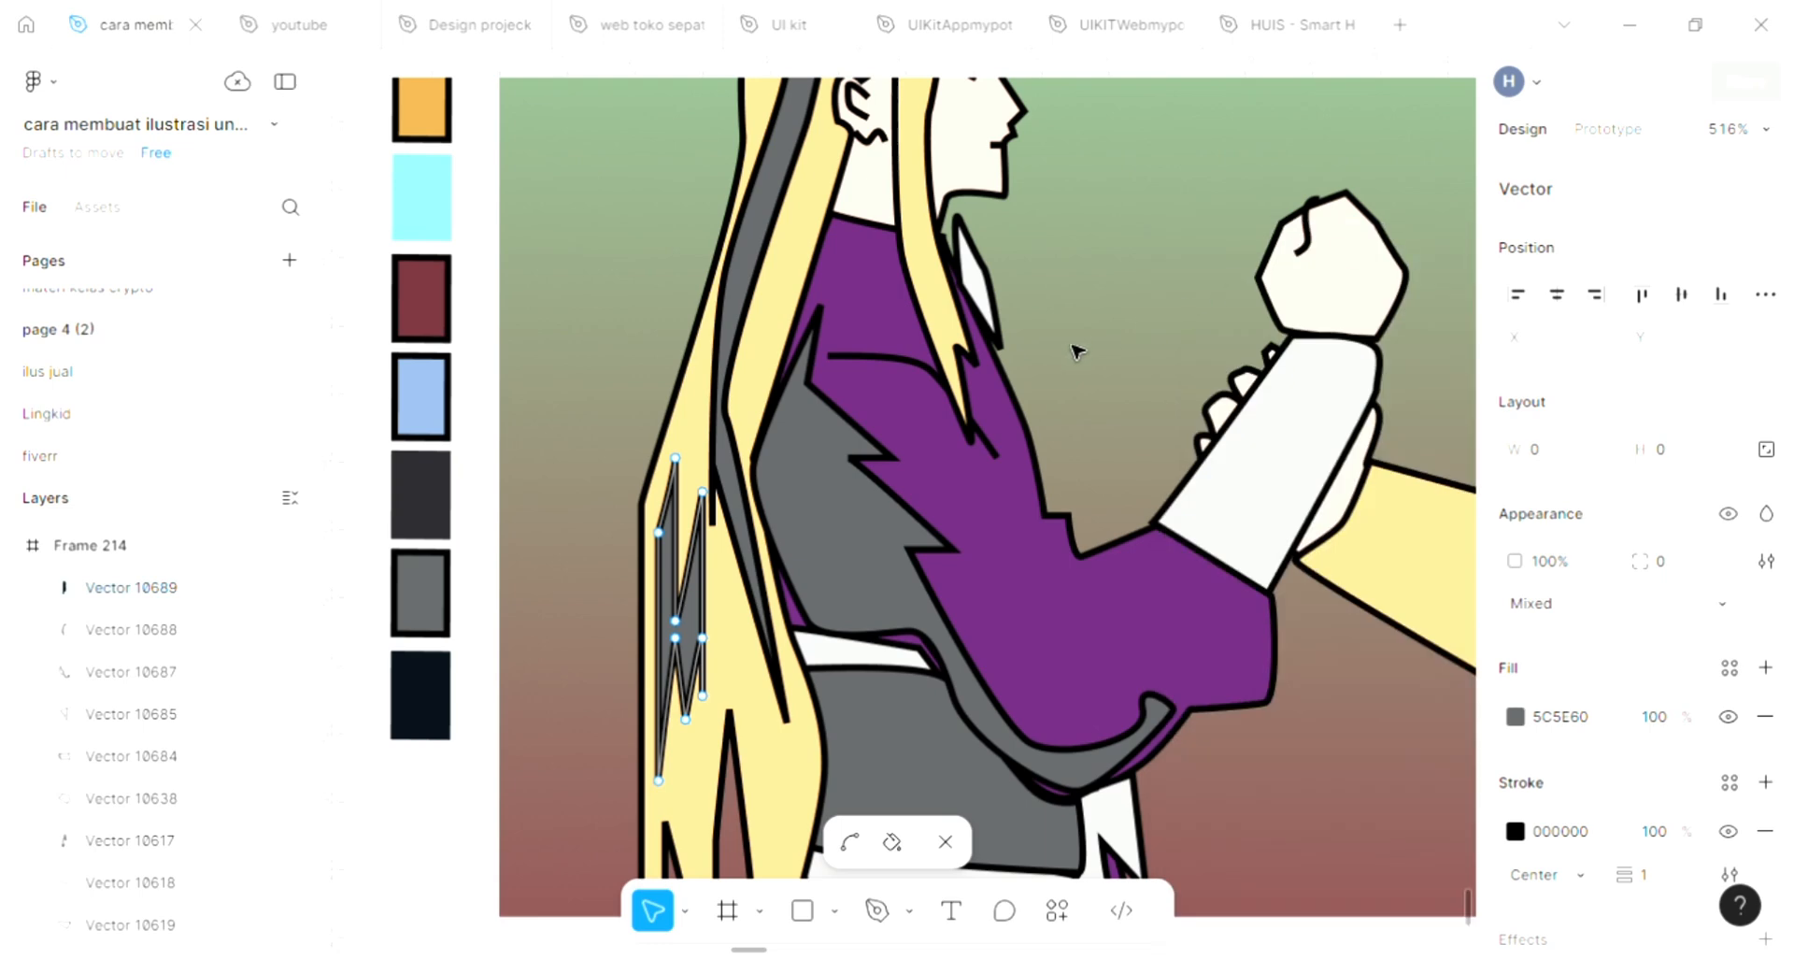
key(Escape)
Start a Pen tool outline on the spiky-haired figure's red hair, curving down from the bun and zigzagging in points above the nape
scroll(1075, 353, down, 4)
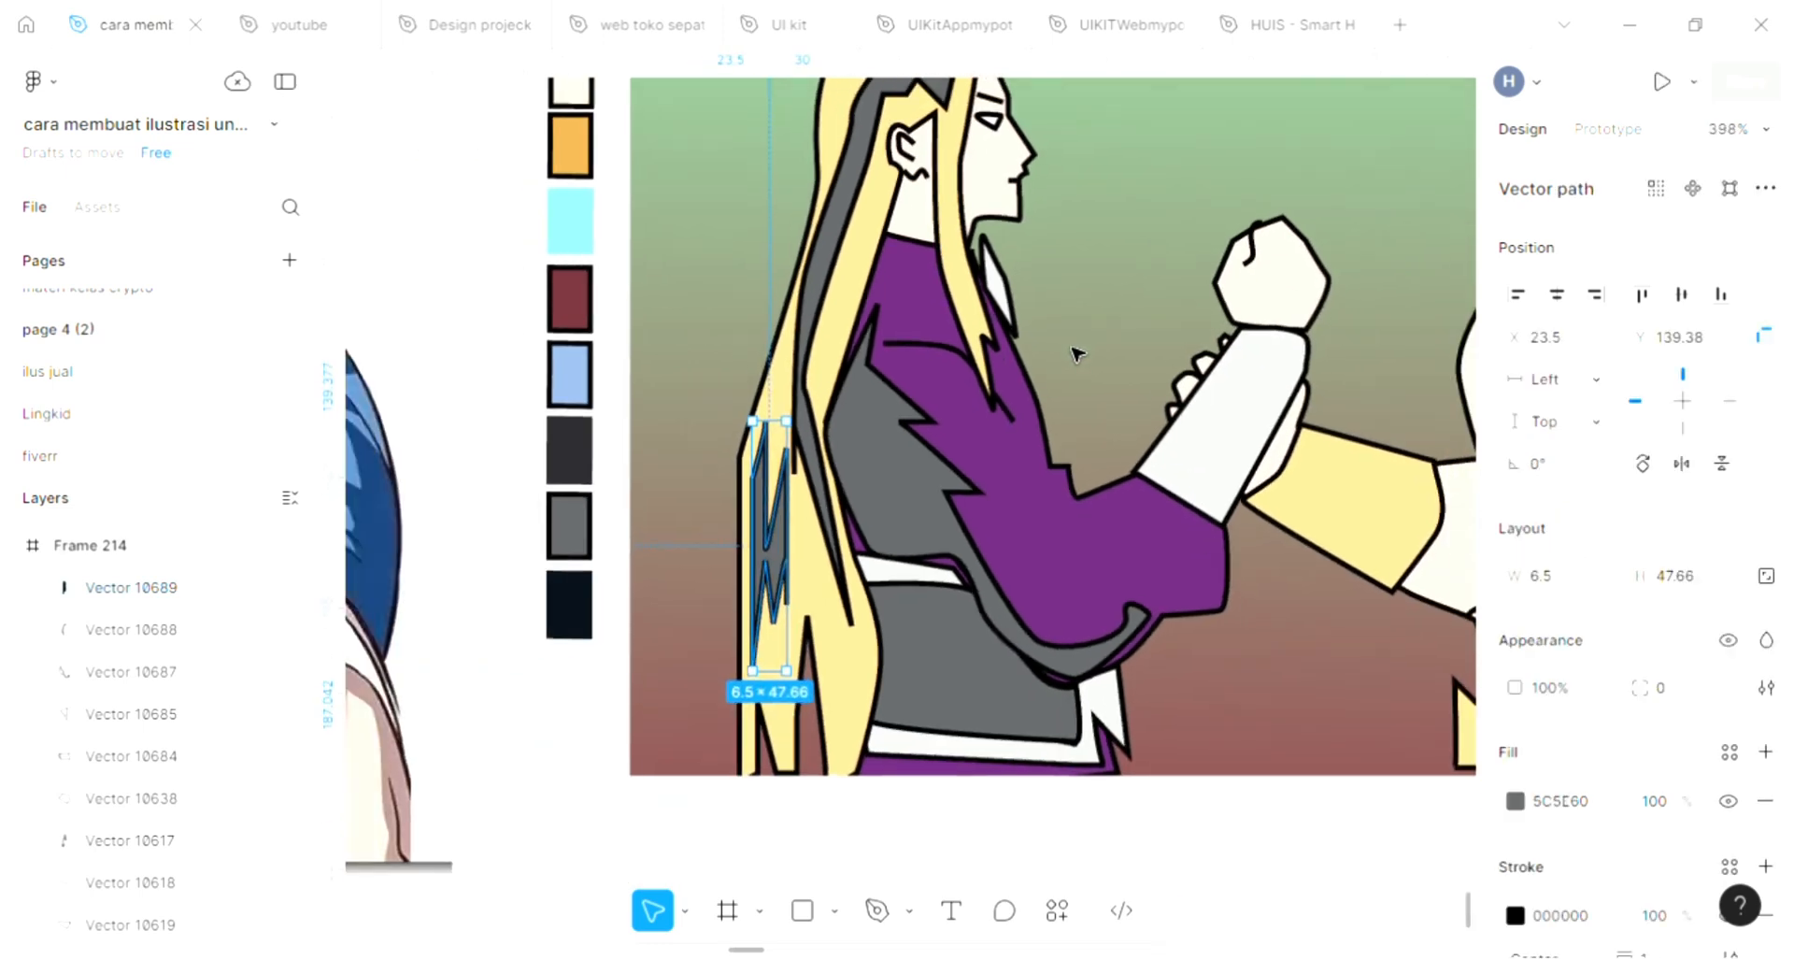
scroll(1076, 353, up, 3)
scroll(1083, 370, right, 4)
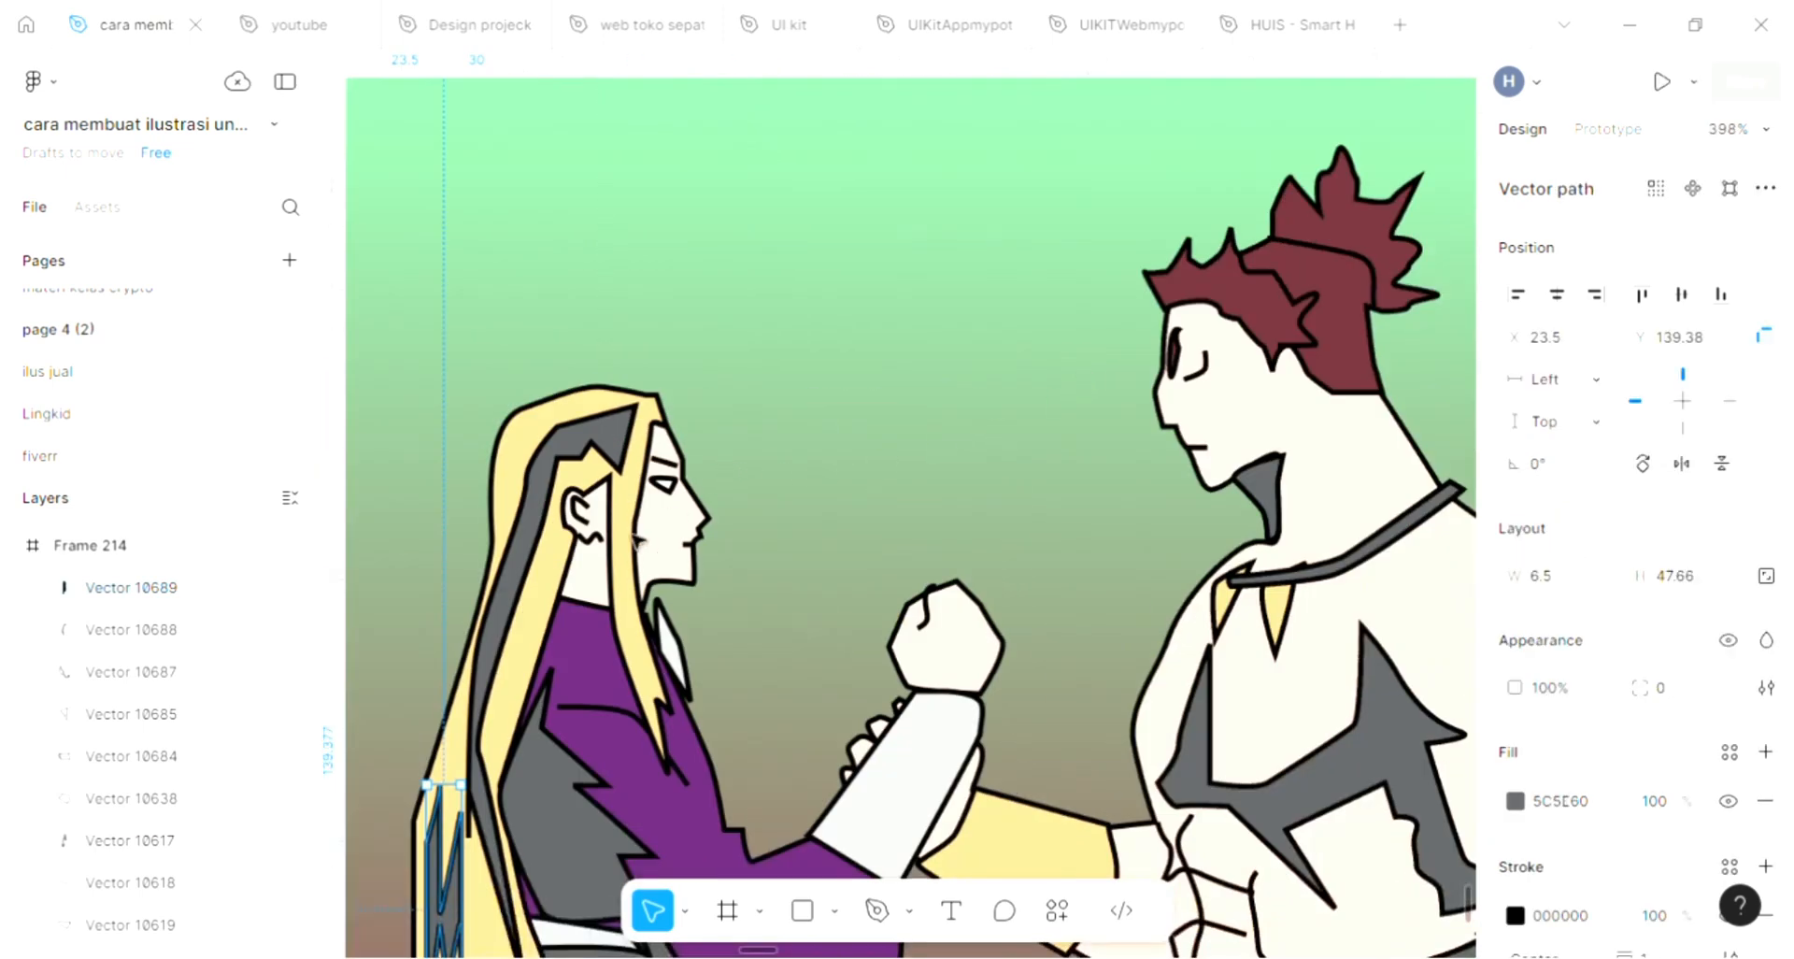
scroll(638, 541, up, 5)
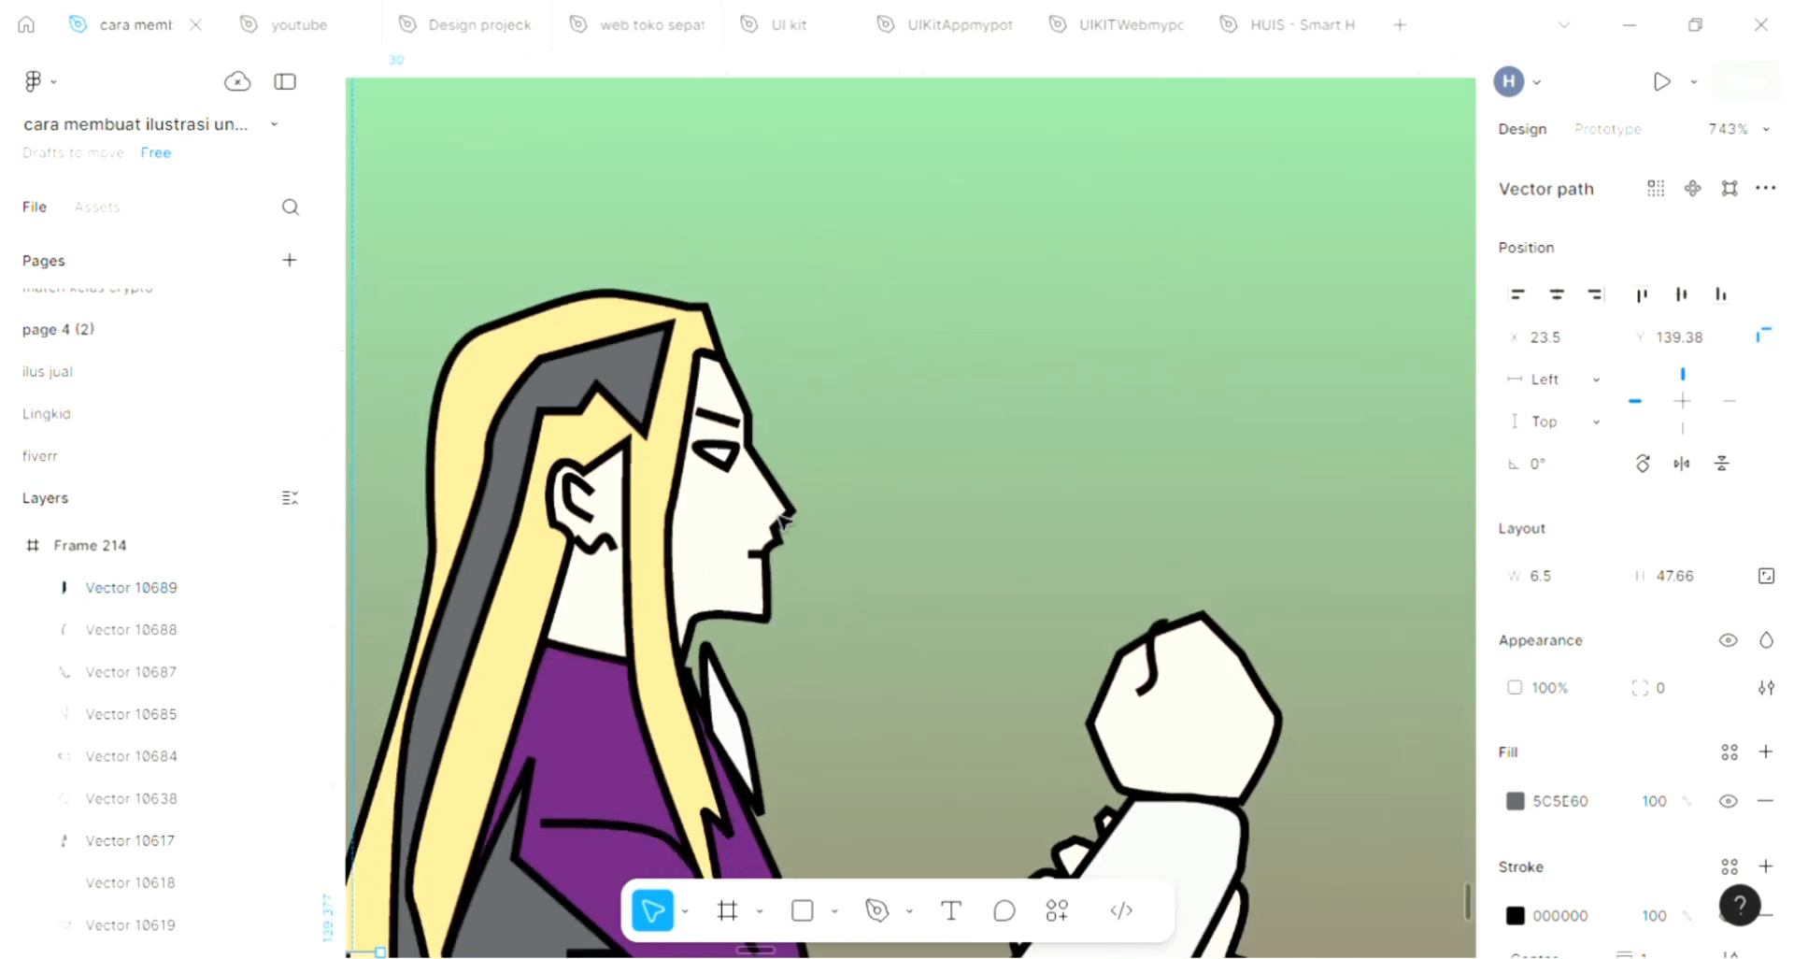
scroll(783, 520, down, 5)
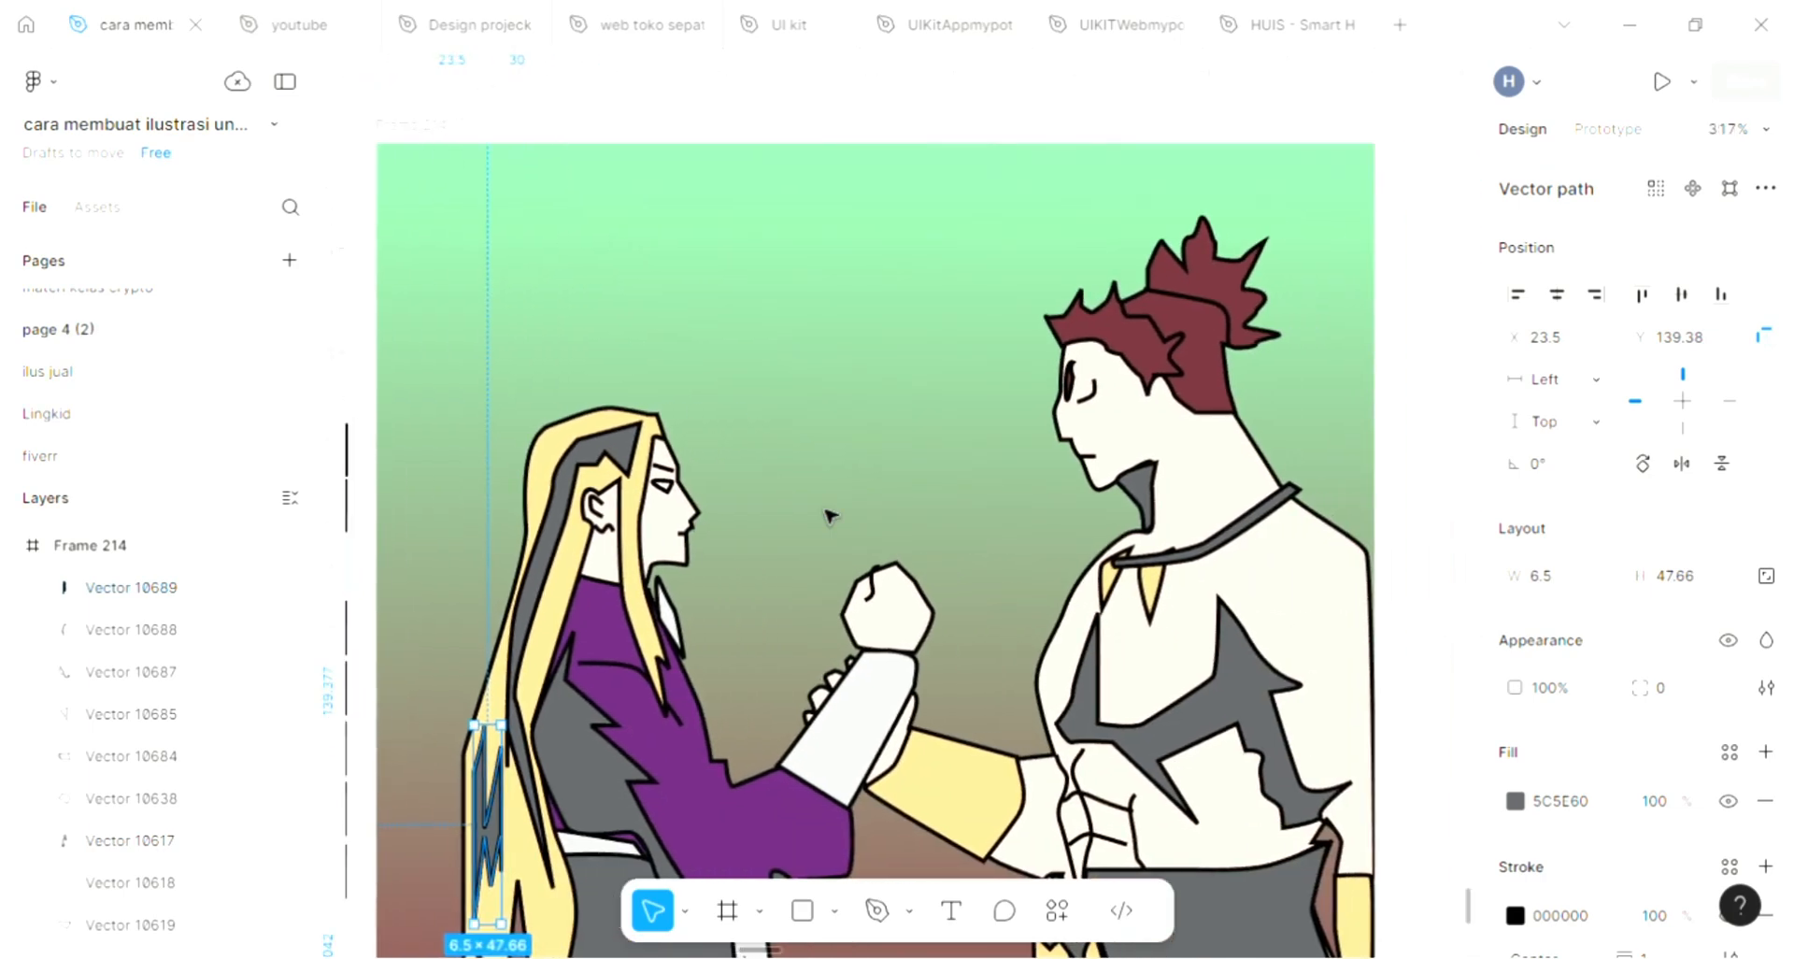
scroll(1013, 448, up, 4)
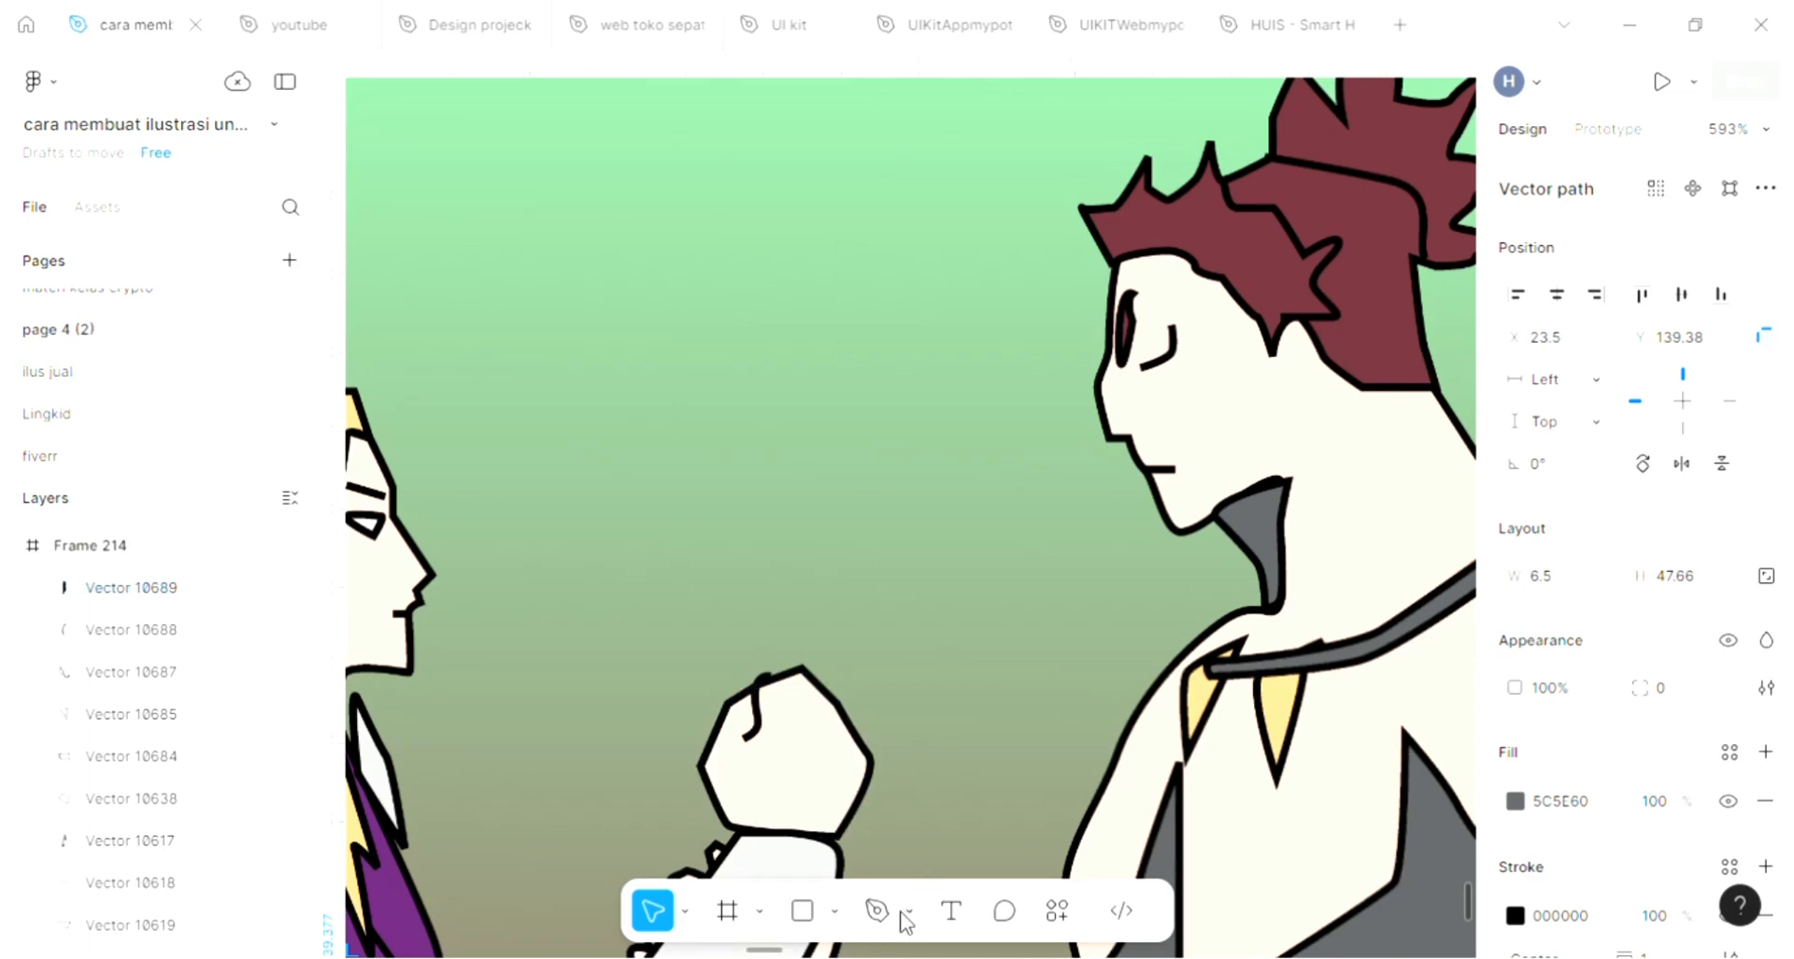
key(p)
scroll(1238, 429, up, 6)
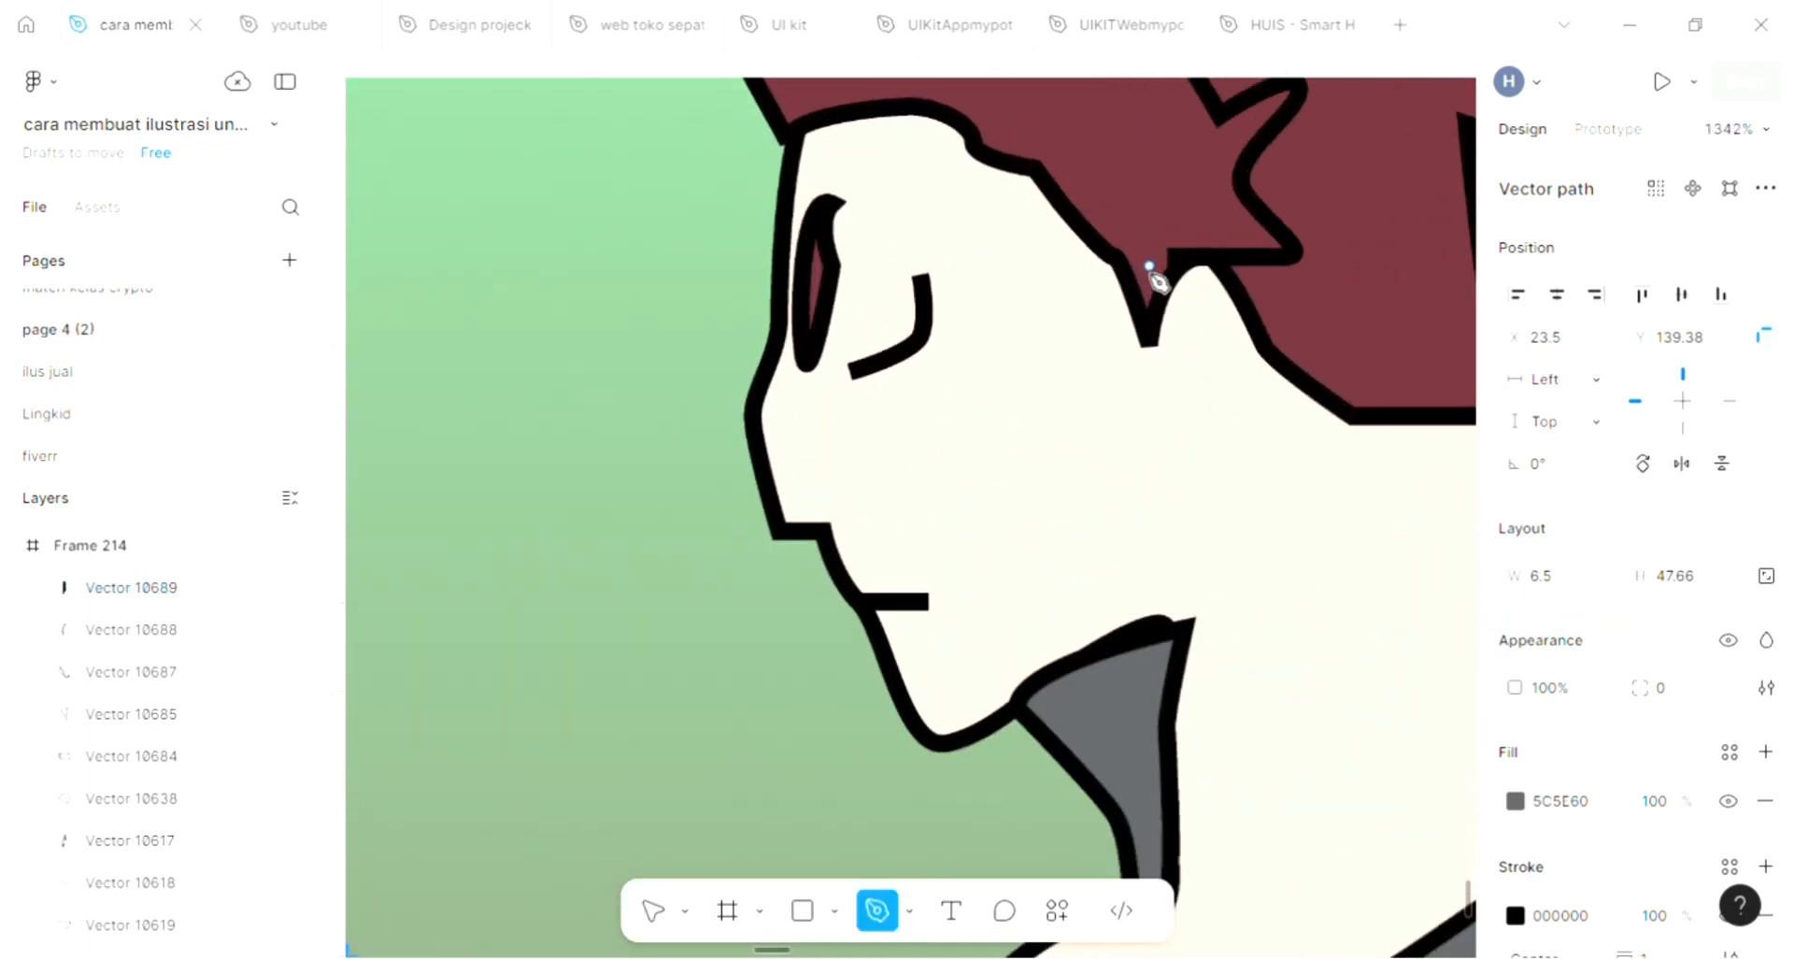
scroll(1159, 280, up, 7)
scroll(1149, 356, right, 2)
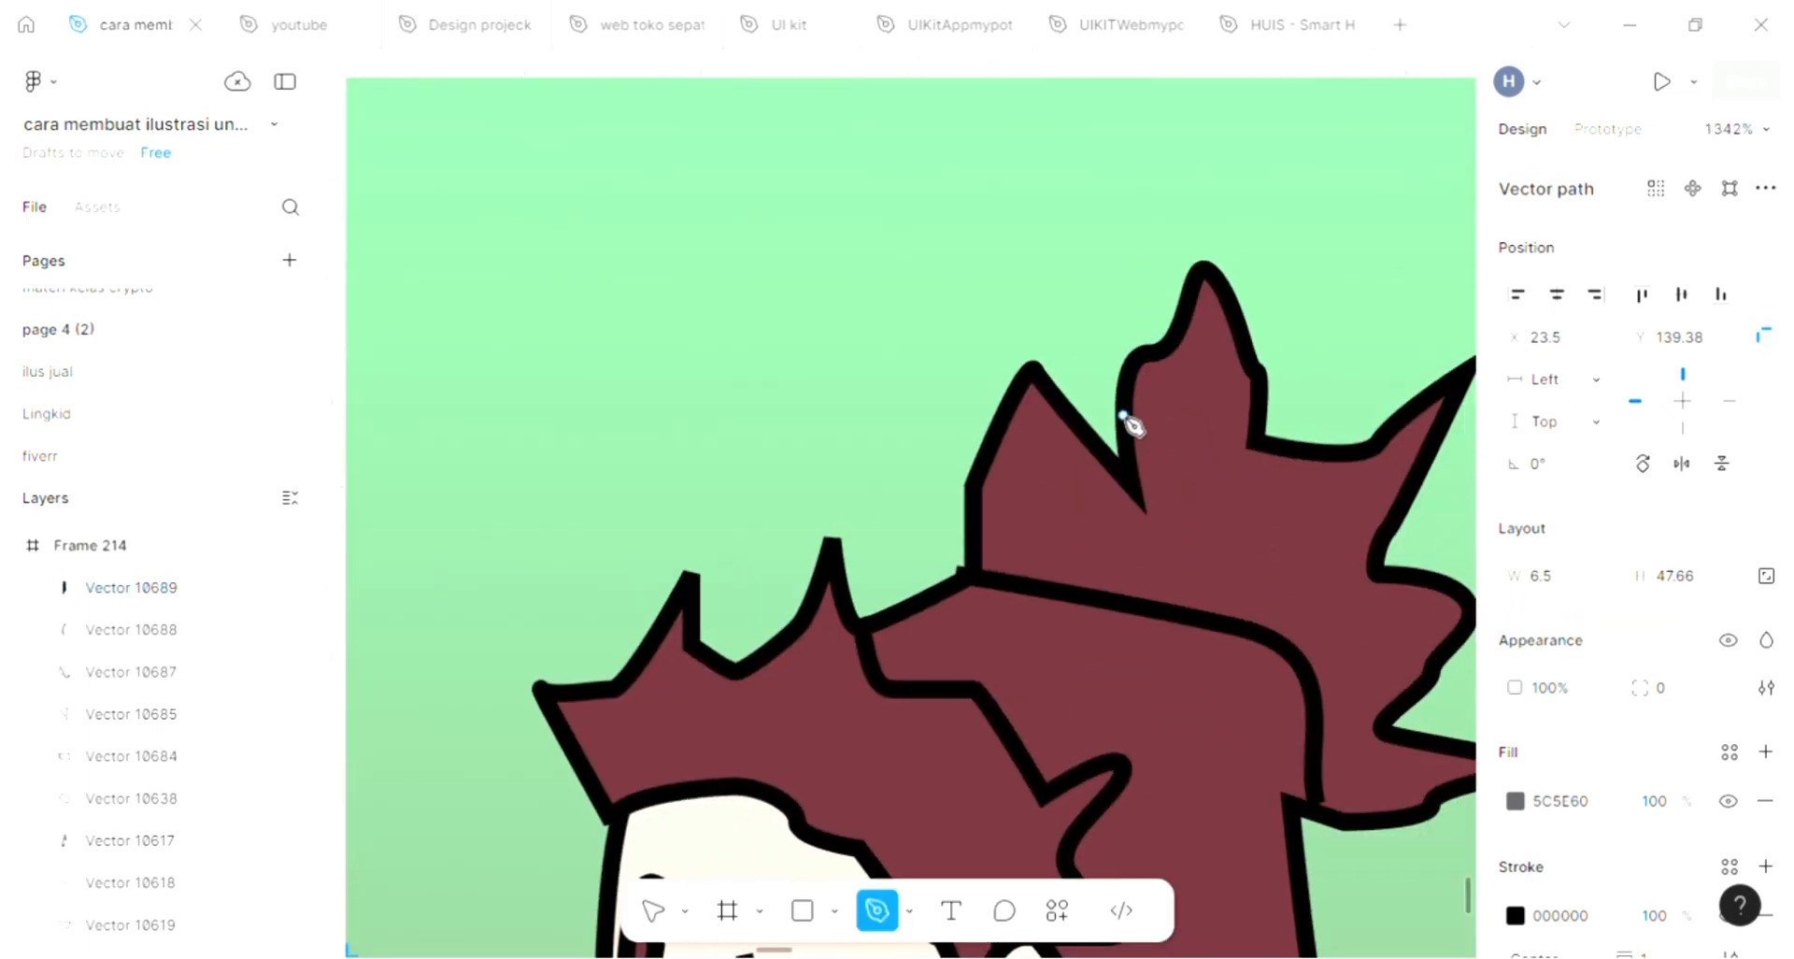
scroll(1133, 426, up, 1)
scroll(1293, 532, down, 1)
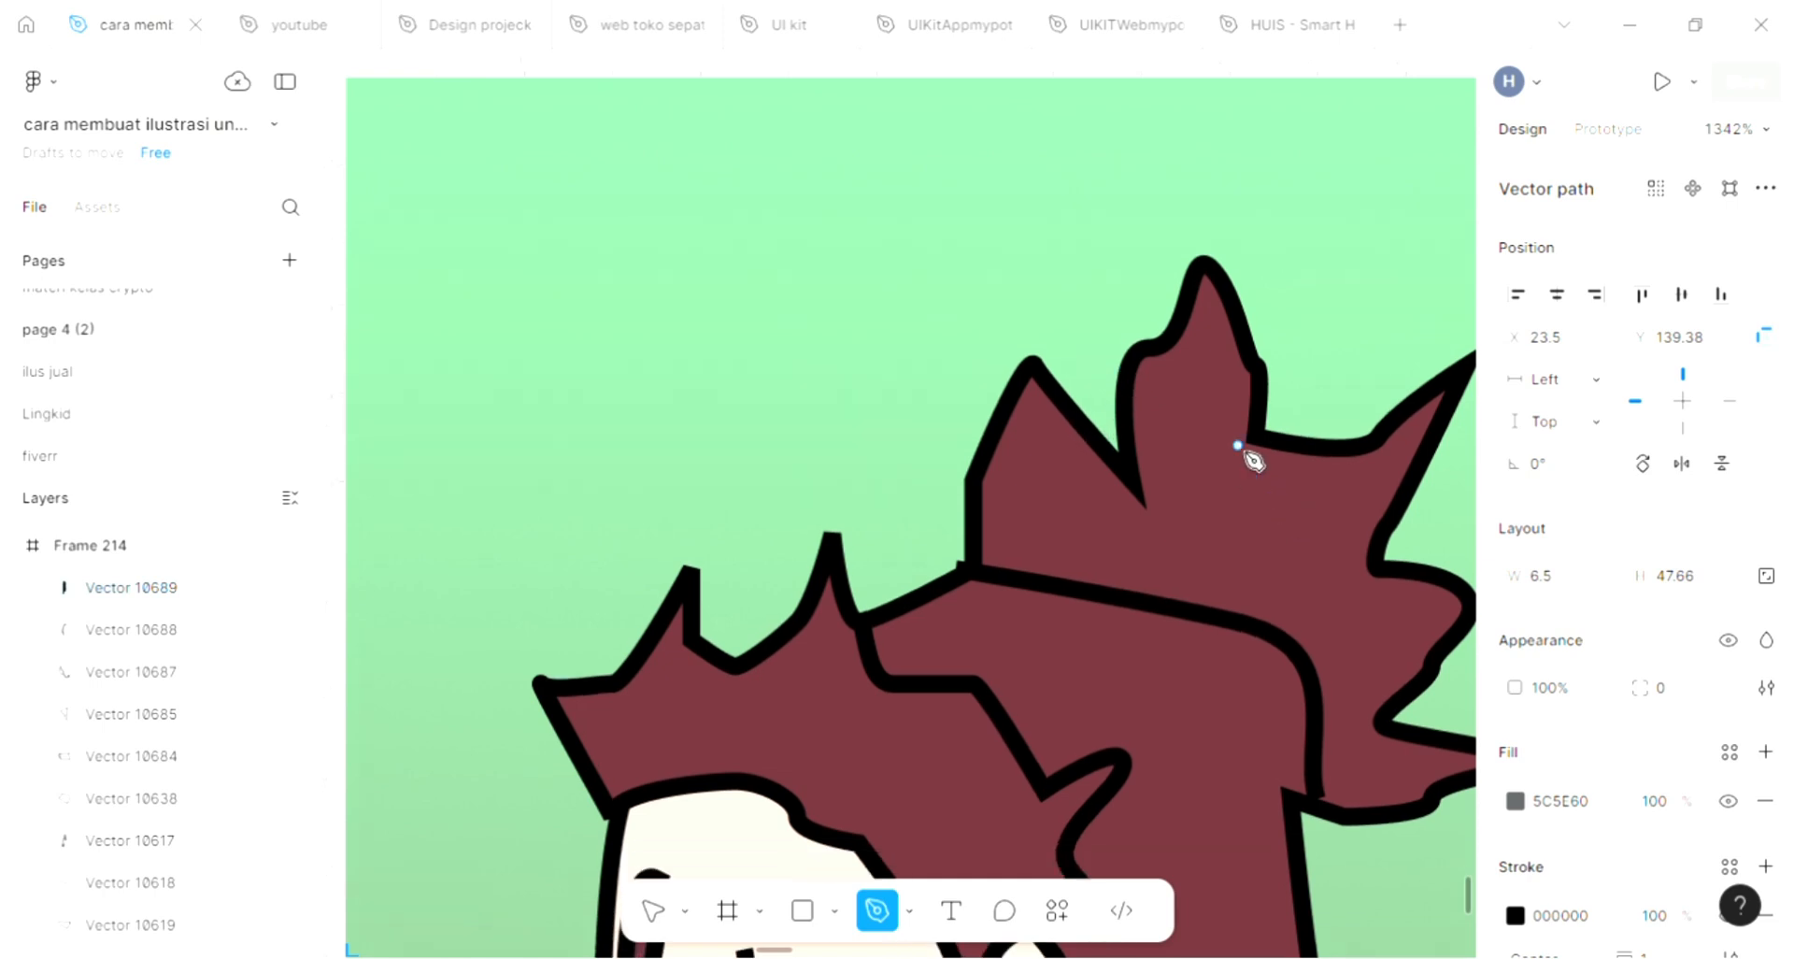
scroll(1254, 459, down, 3)
scroll(1292, 385, down, 3)
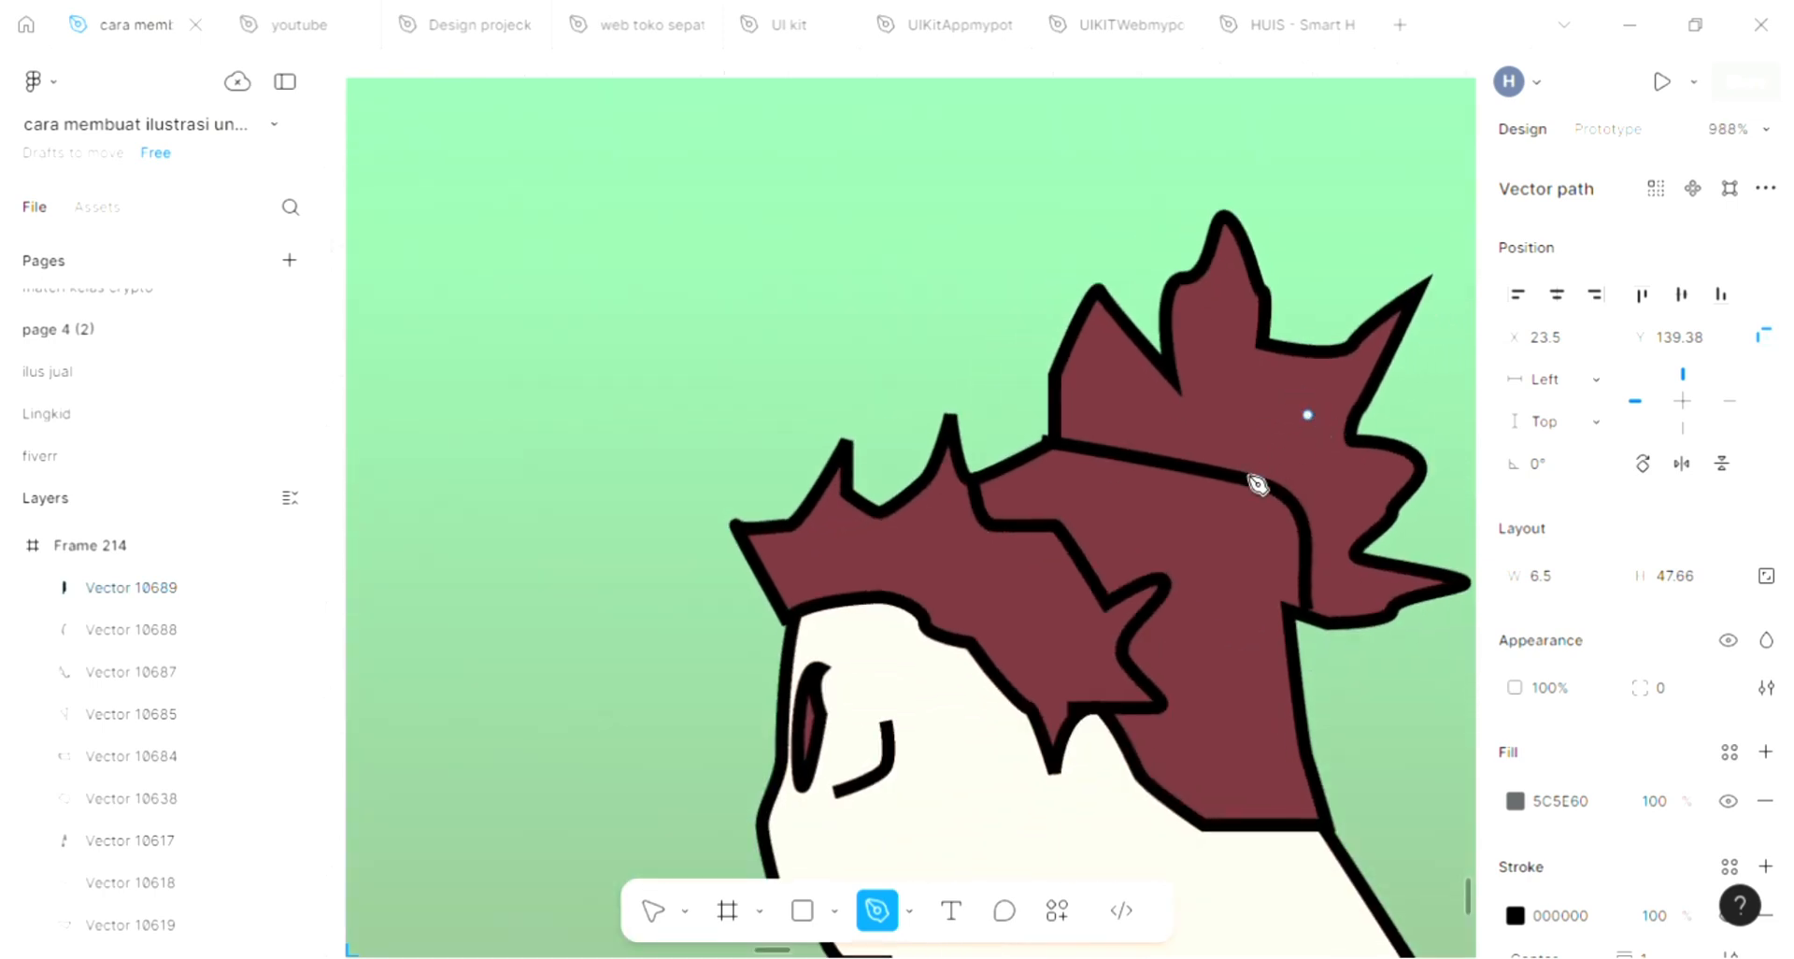
drag(1197, 636, 1199, 664)
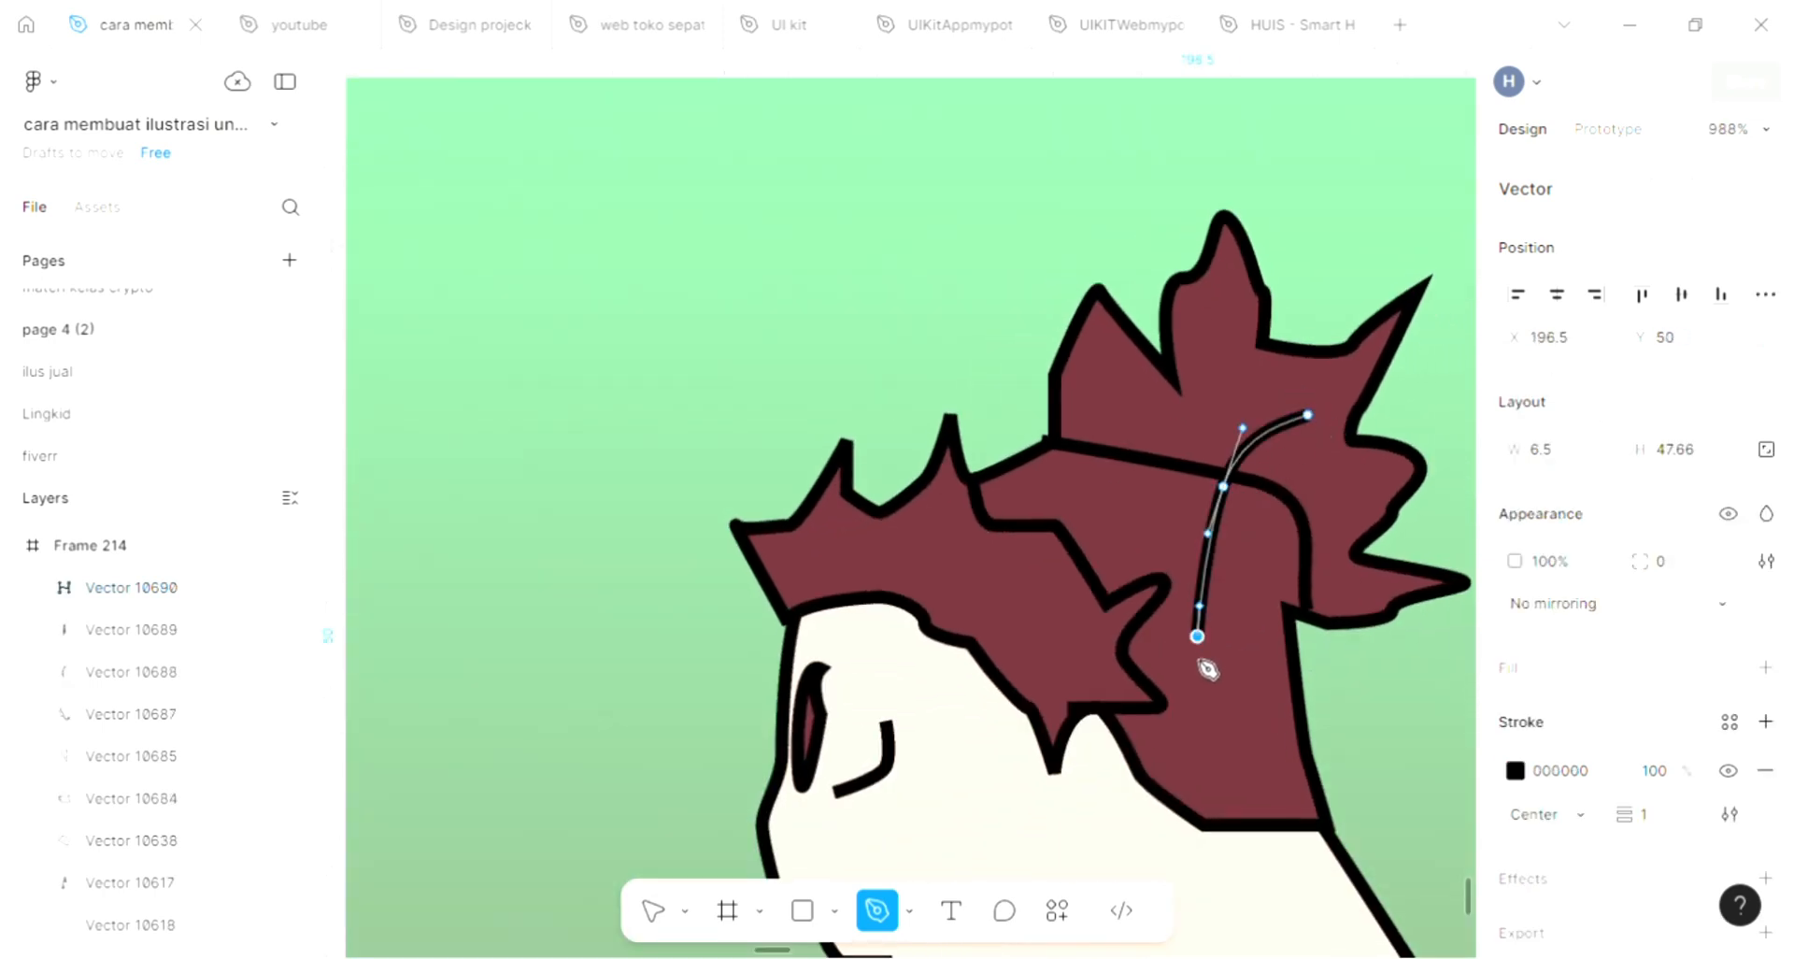
click(1152, 740)
click(1230, 656)
click(1197, 791)
click(1229, 707)
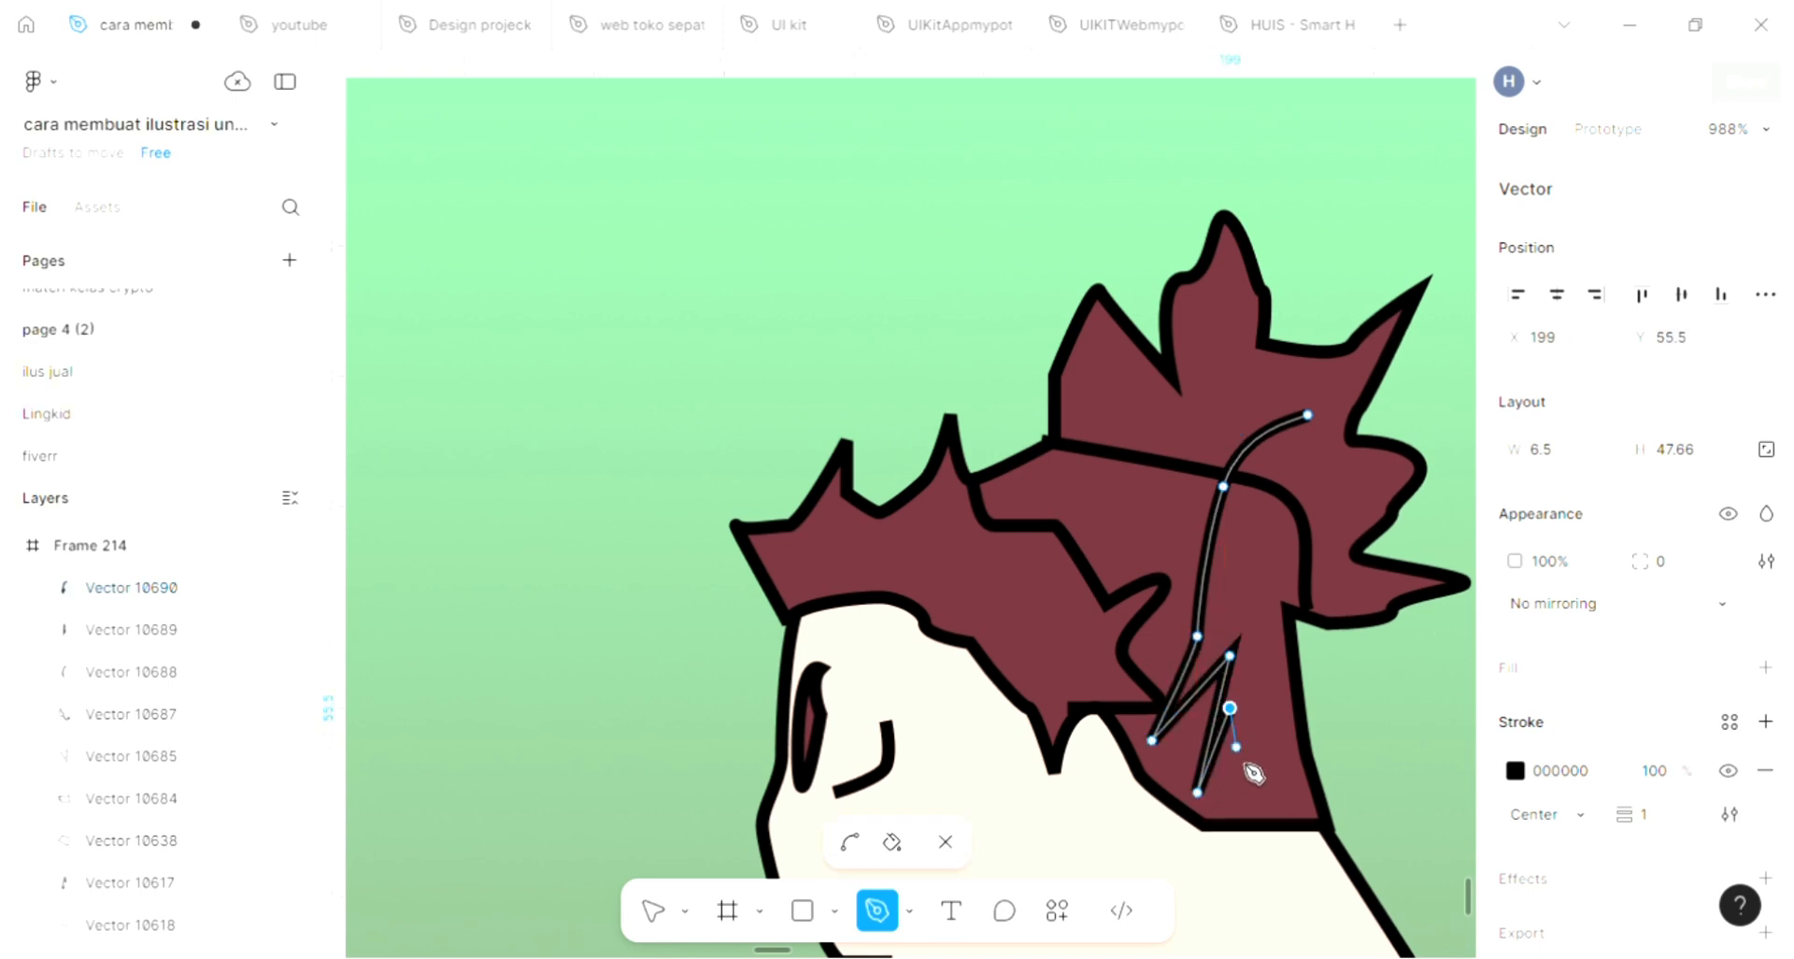
click(1236, 779)
Continue the red hair outline up to the bun, zigzag through its rear spikes, and close it at the starting point
drag(1268, 629, 1388, 608)
click(1379, 597)
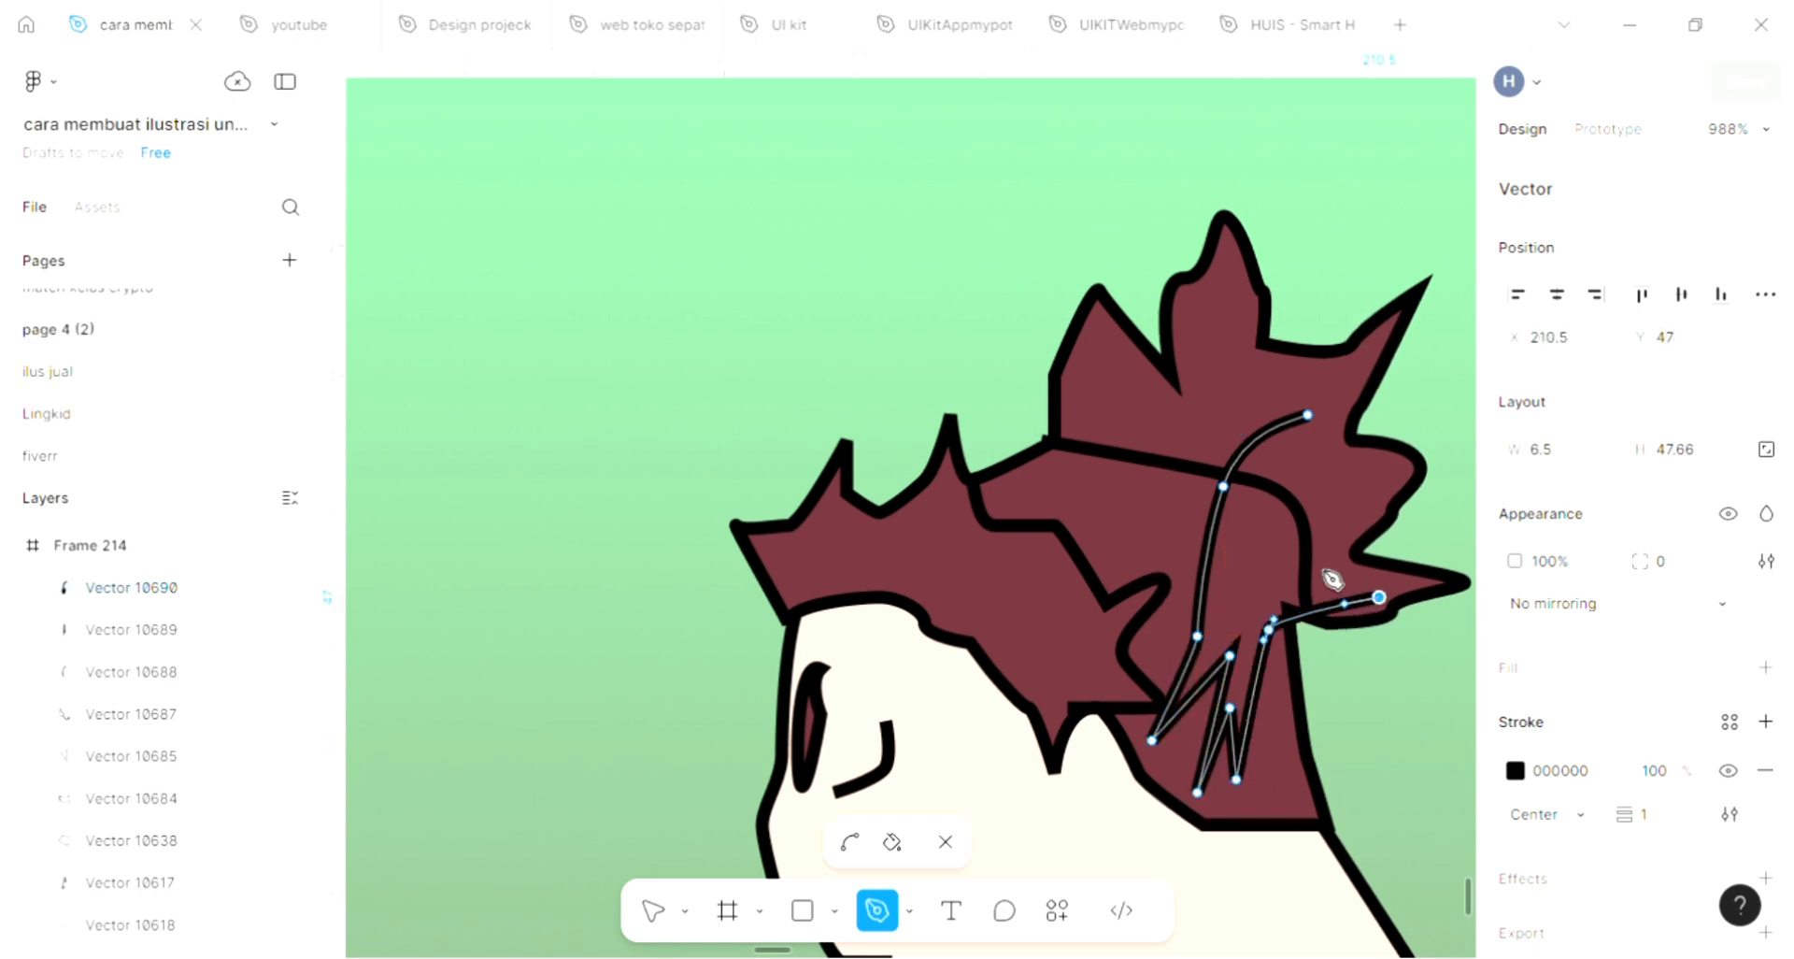
click(1321, 564)
click(1379, 479)
drag(1261, 544, 1307, 453)
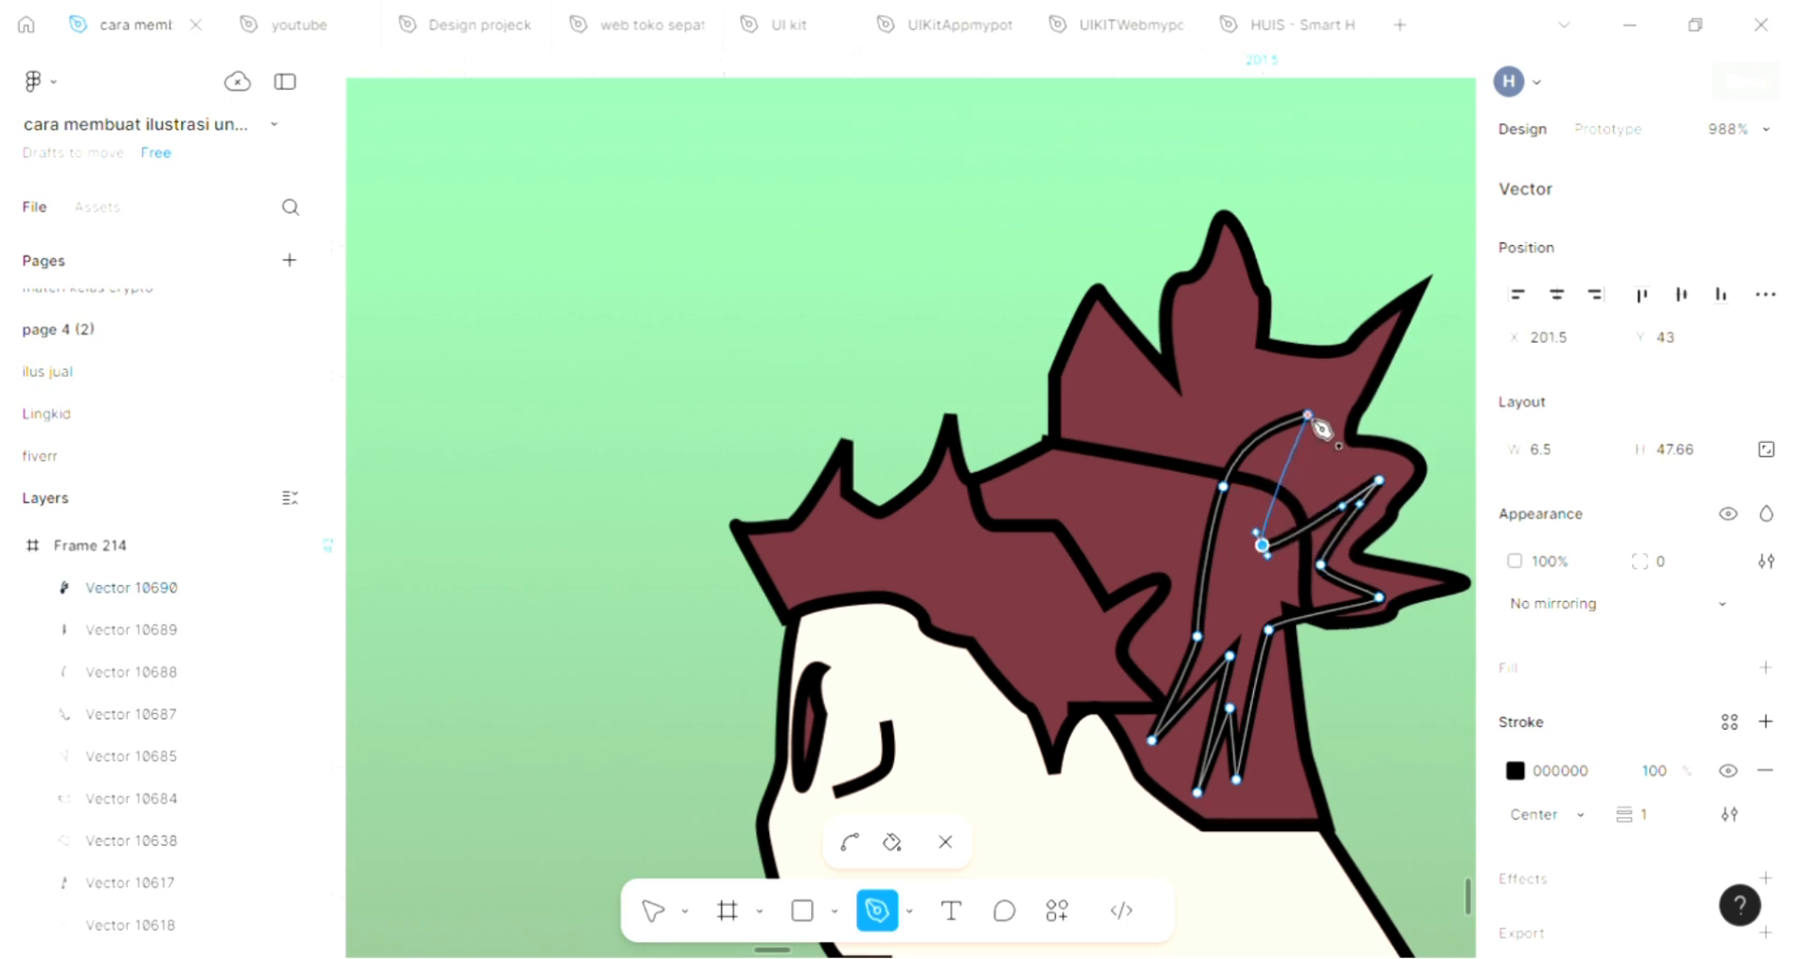
click(1309, 415)
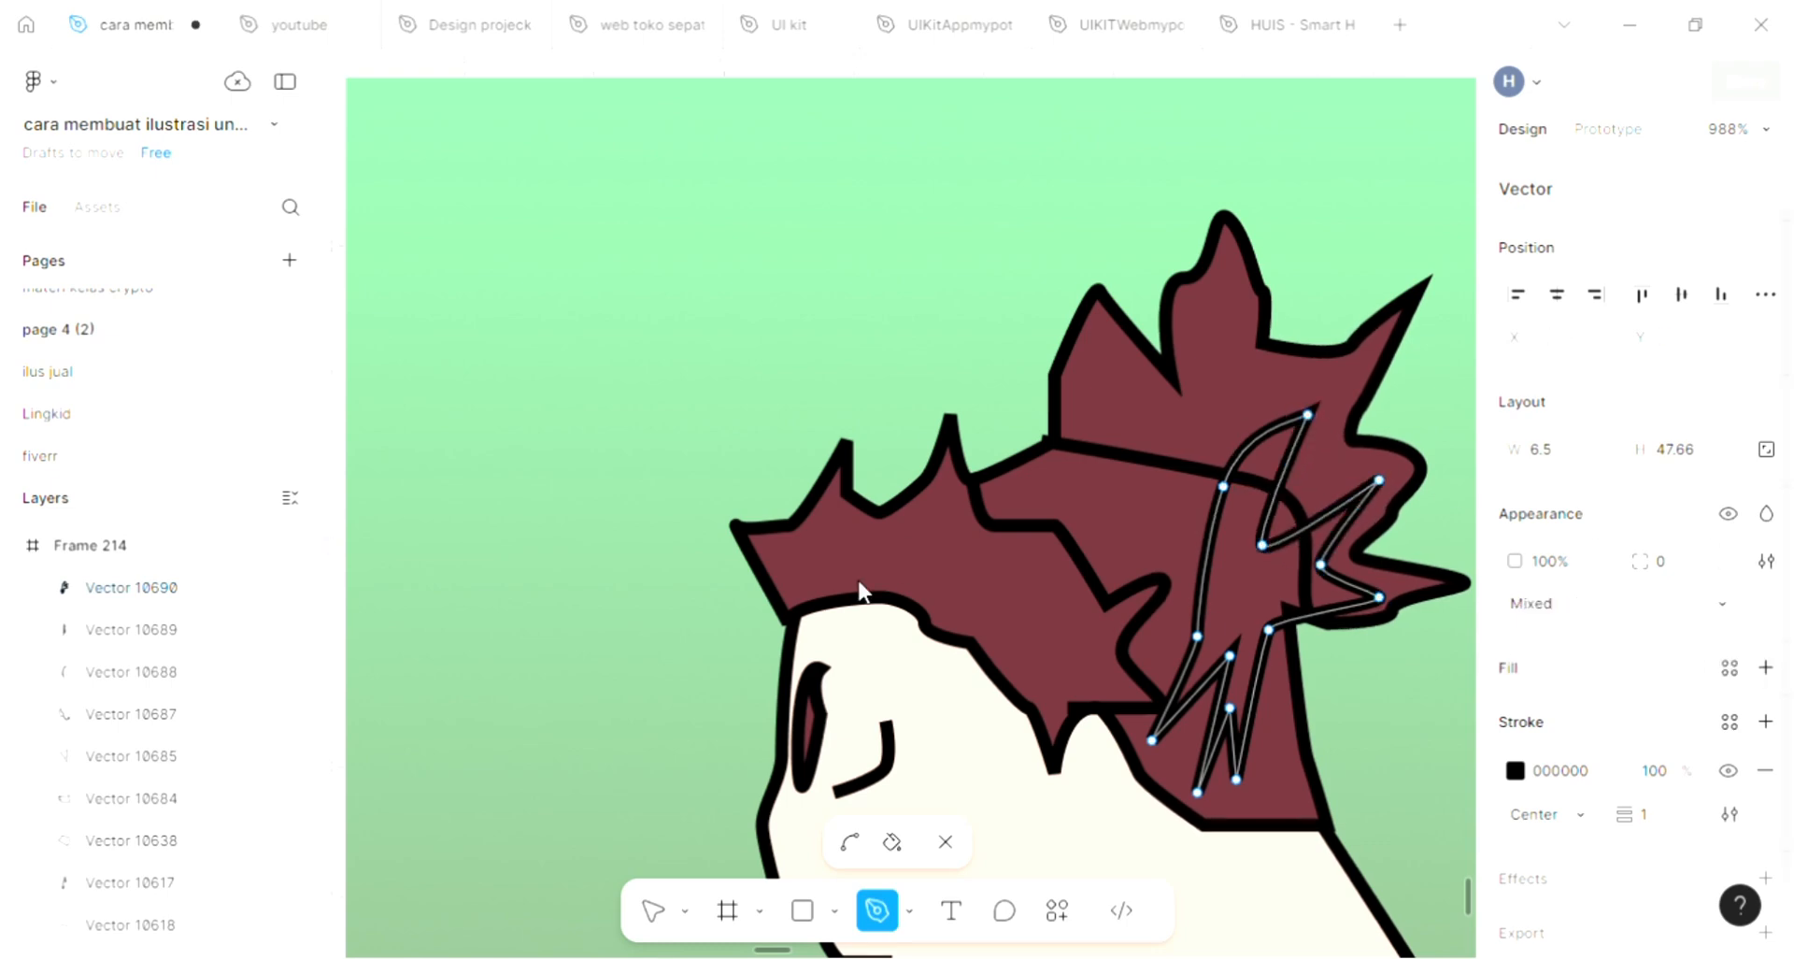
Fill the closed zigzag shape on the red hair with grey 5C5E60 sampled from an existing grey accent and finish editing it
scroll(864, 589, down, 3)
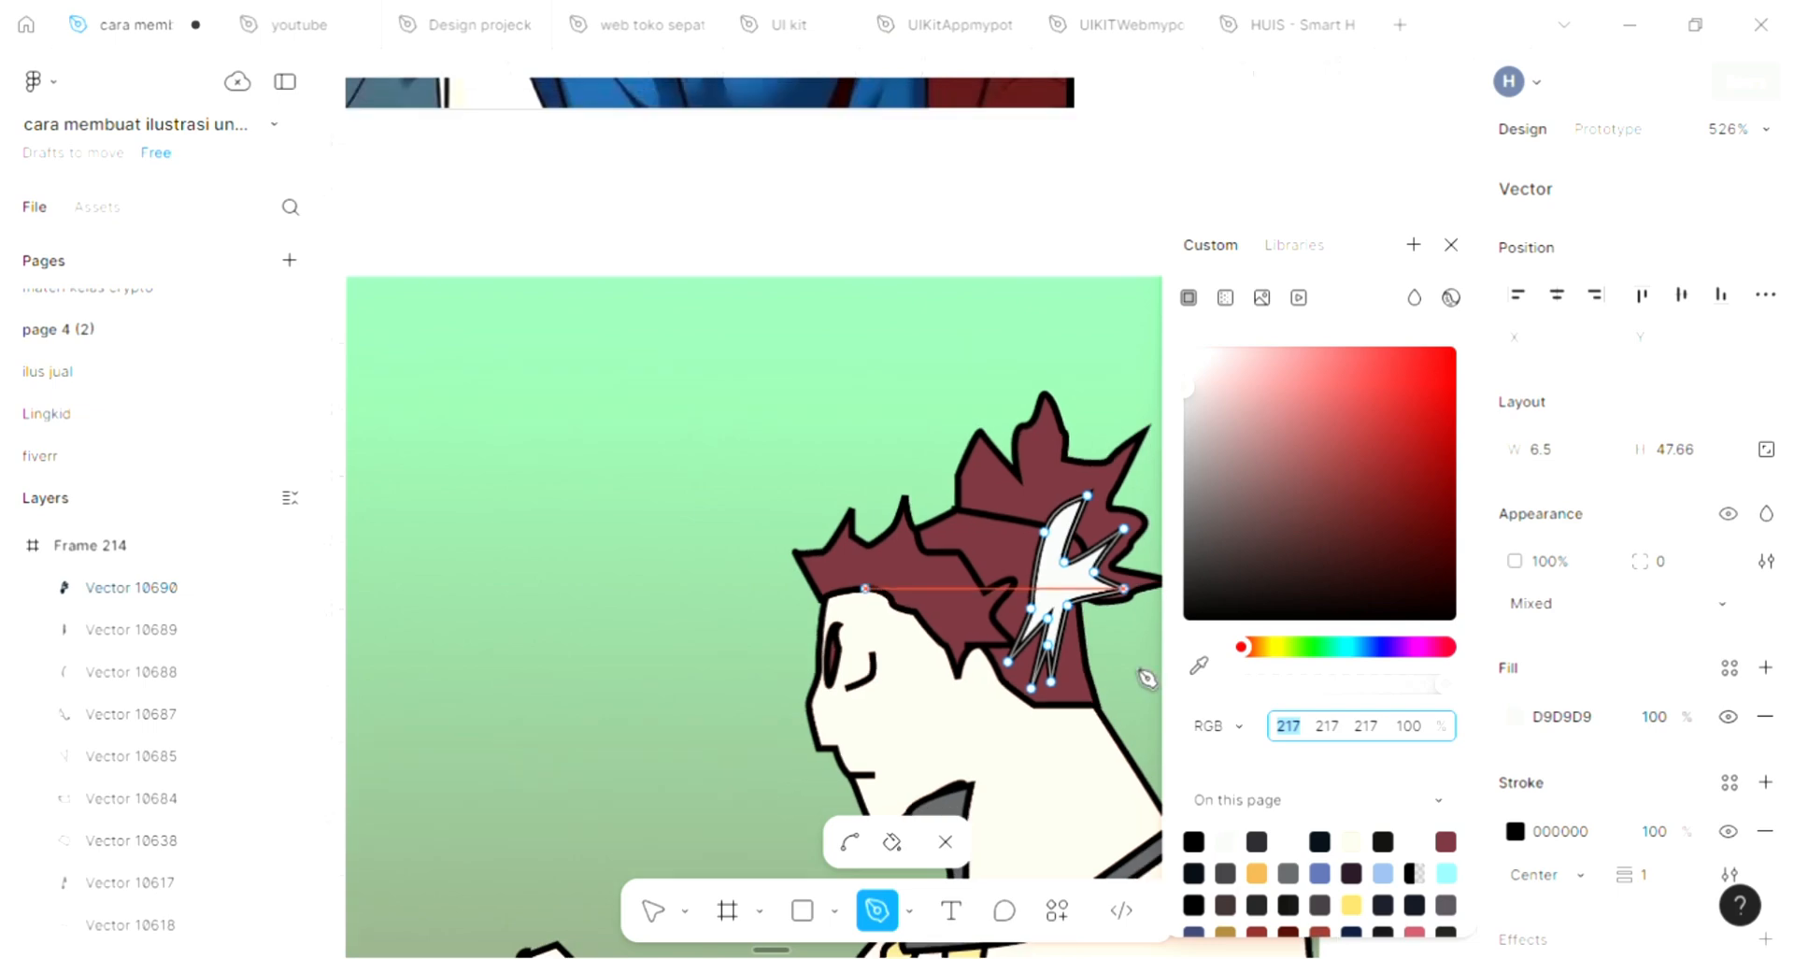
click(1199, 664)
scroll(995, 776, down, 1)
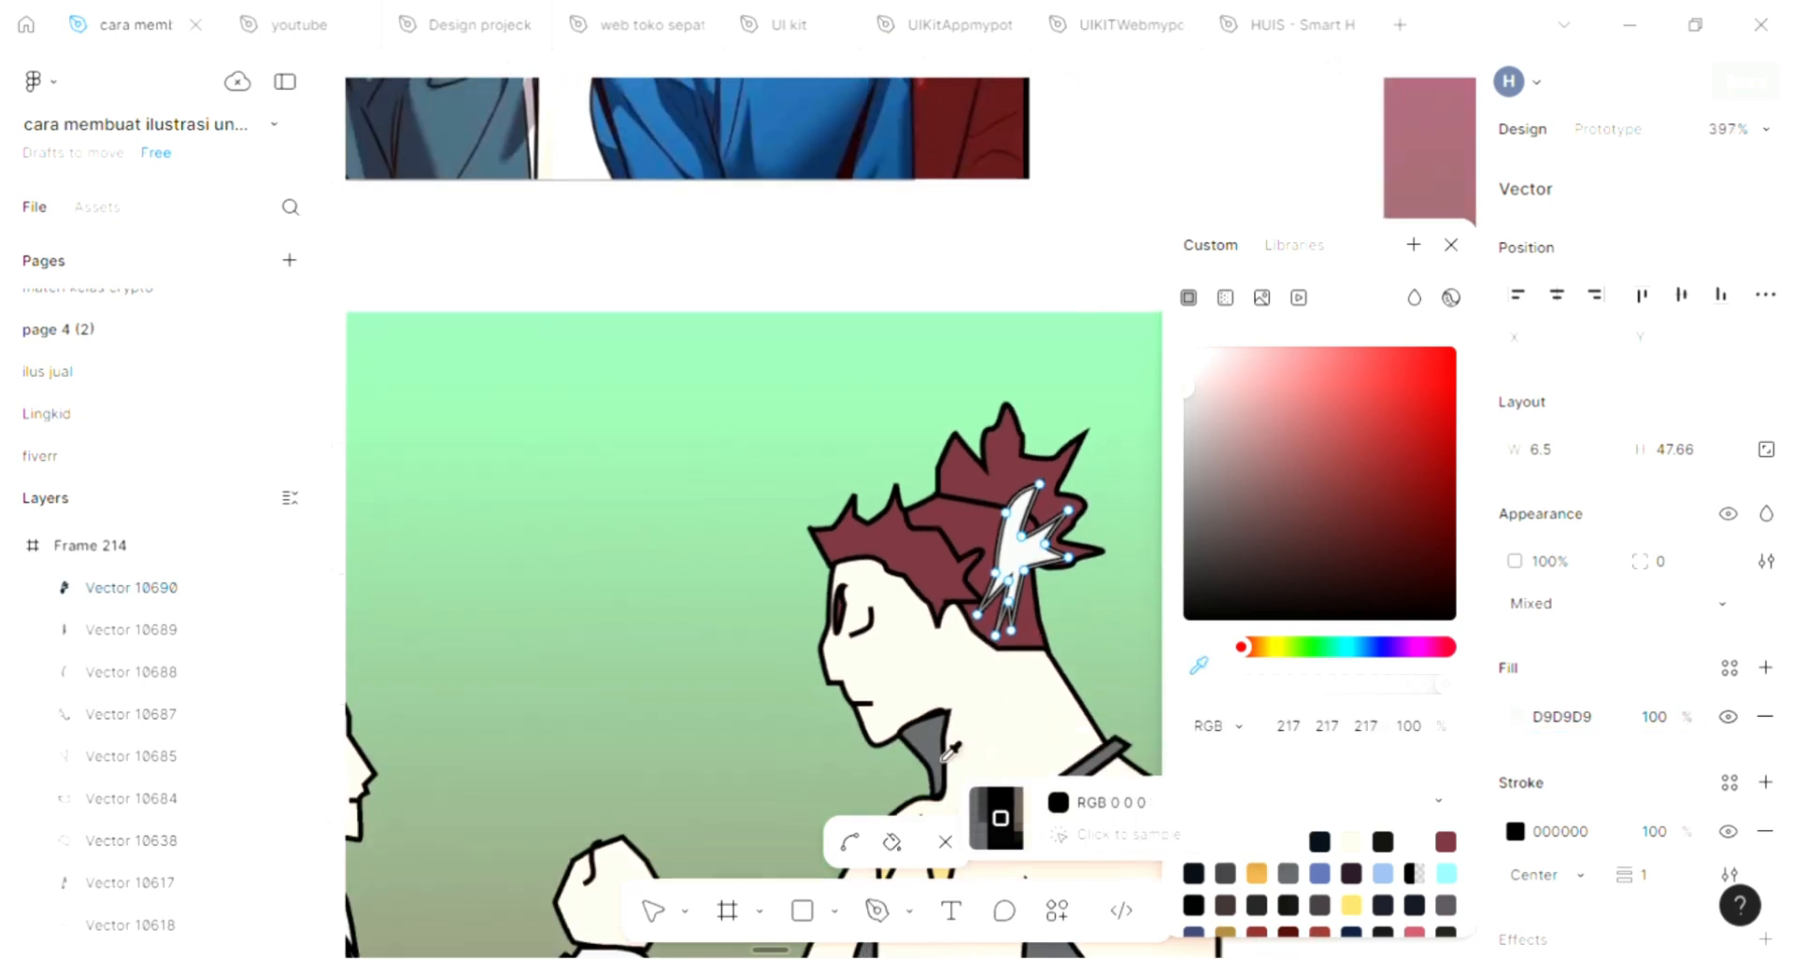
click(985, 805)
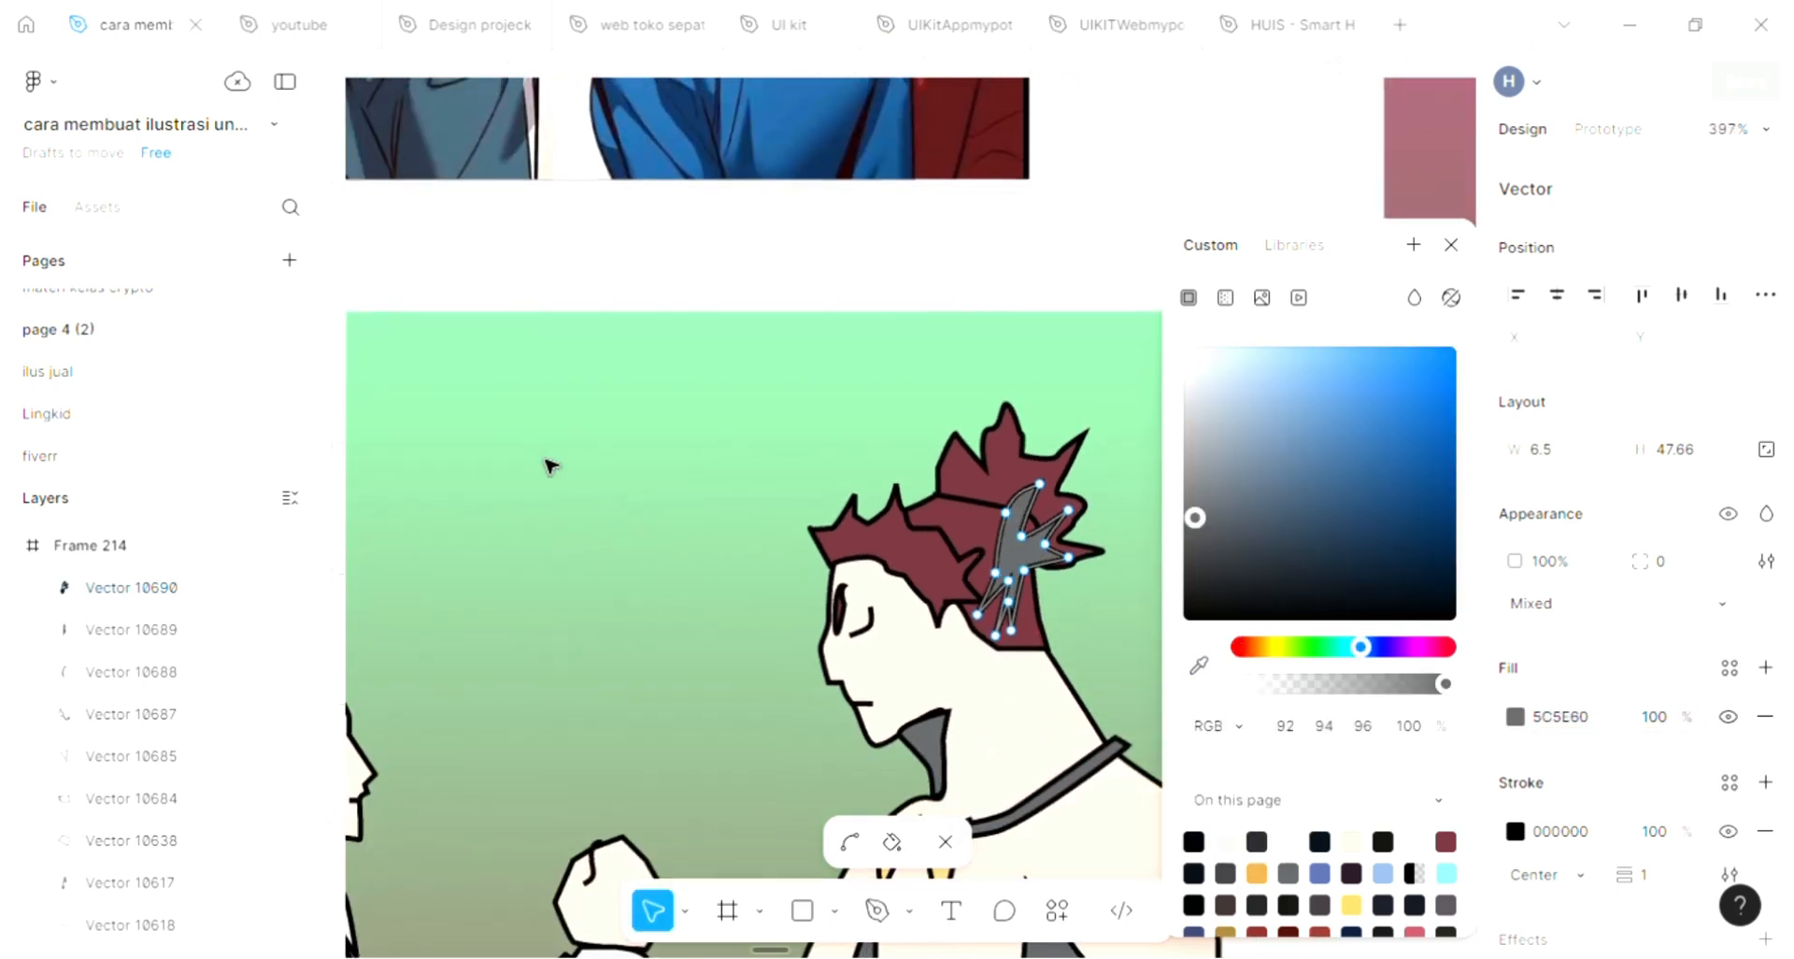
key(Escape)
key(Escape)
scroll(576, 486, down, 1)
scroll(576, 486, down, 5)
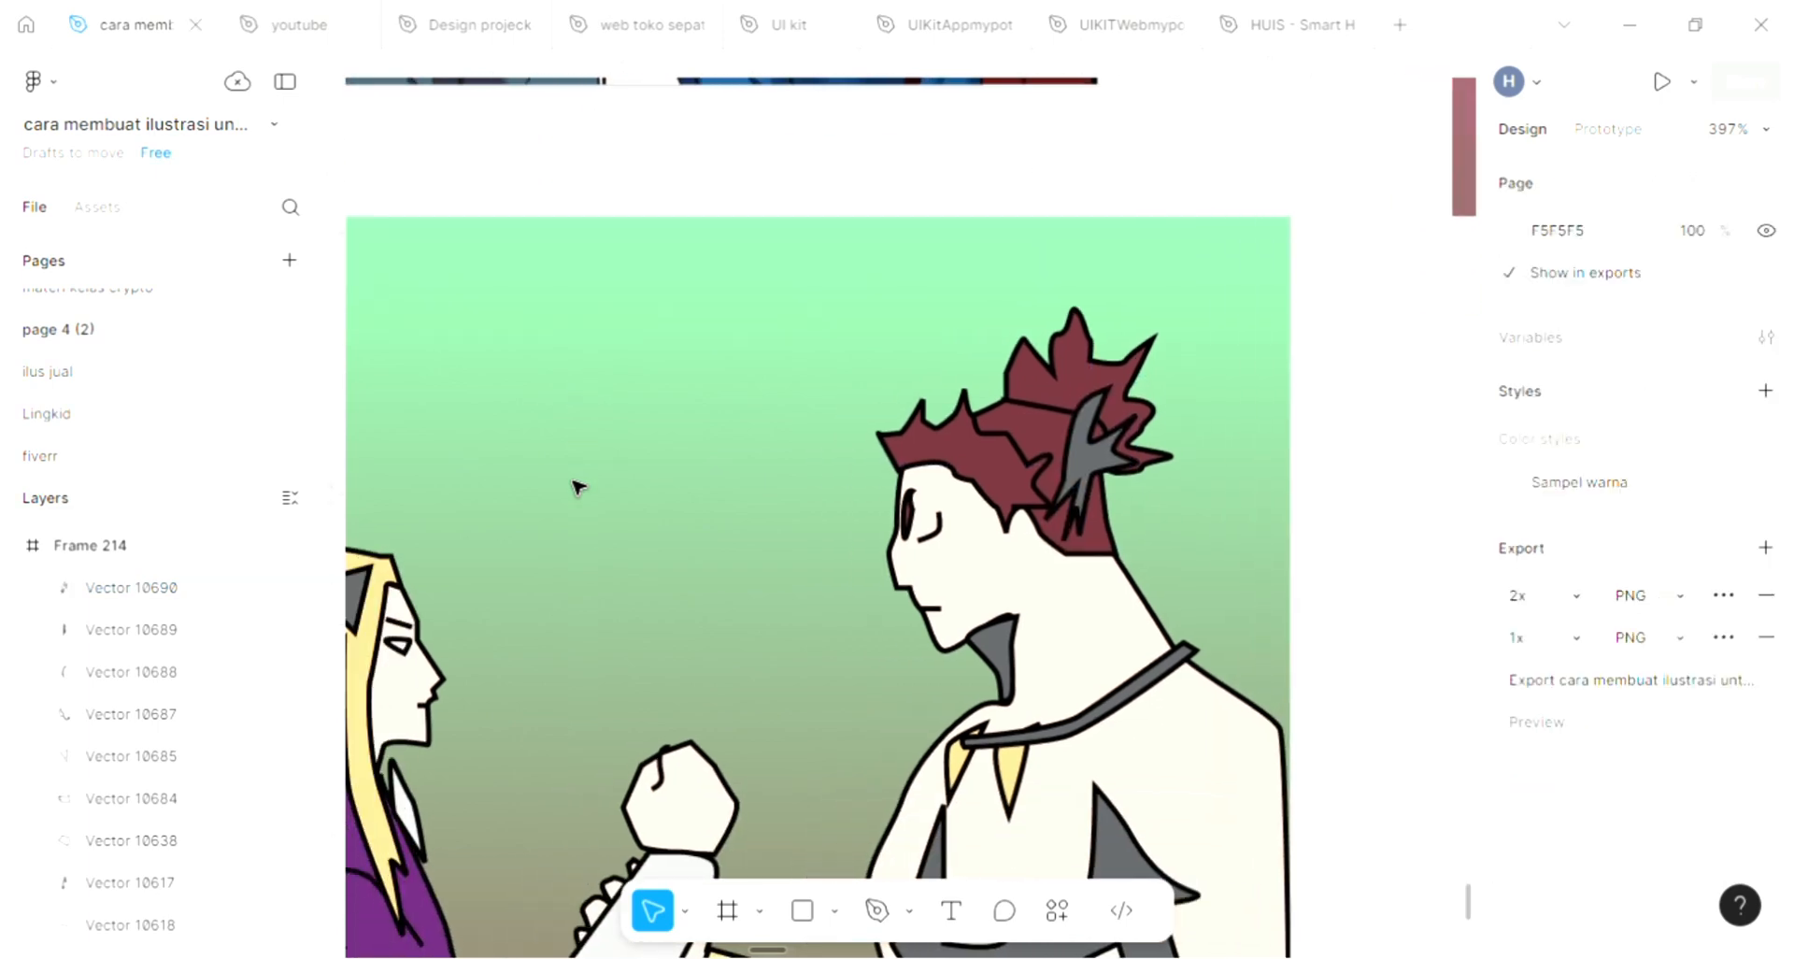
scroll(577, 485, up, 3)
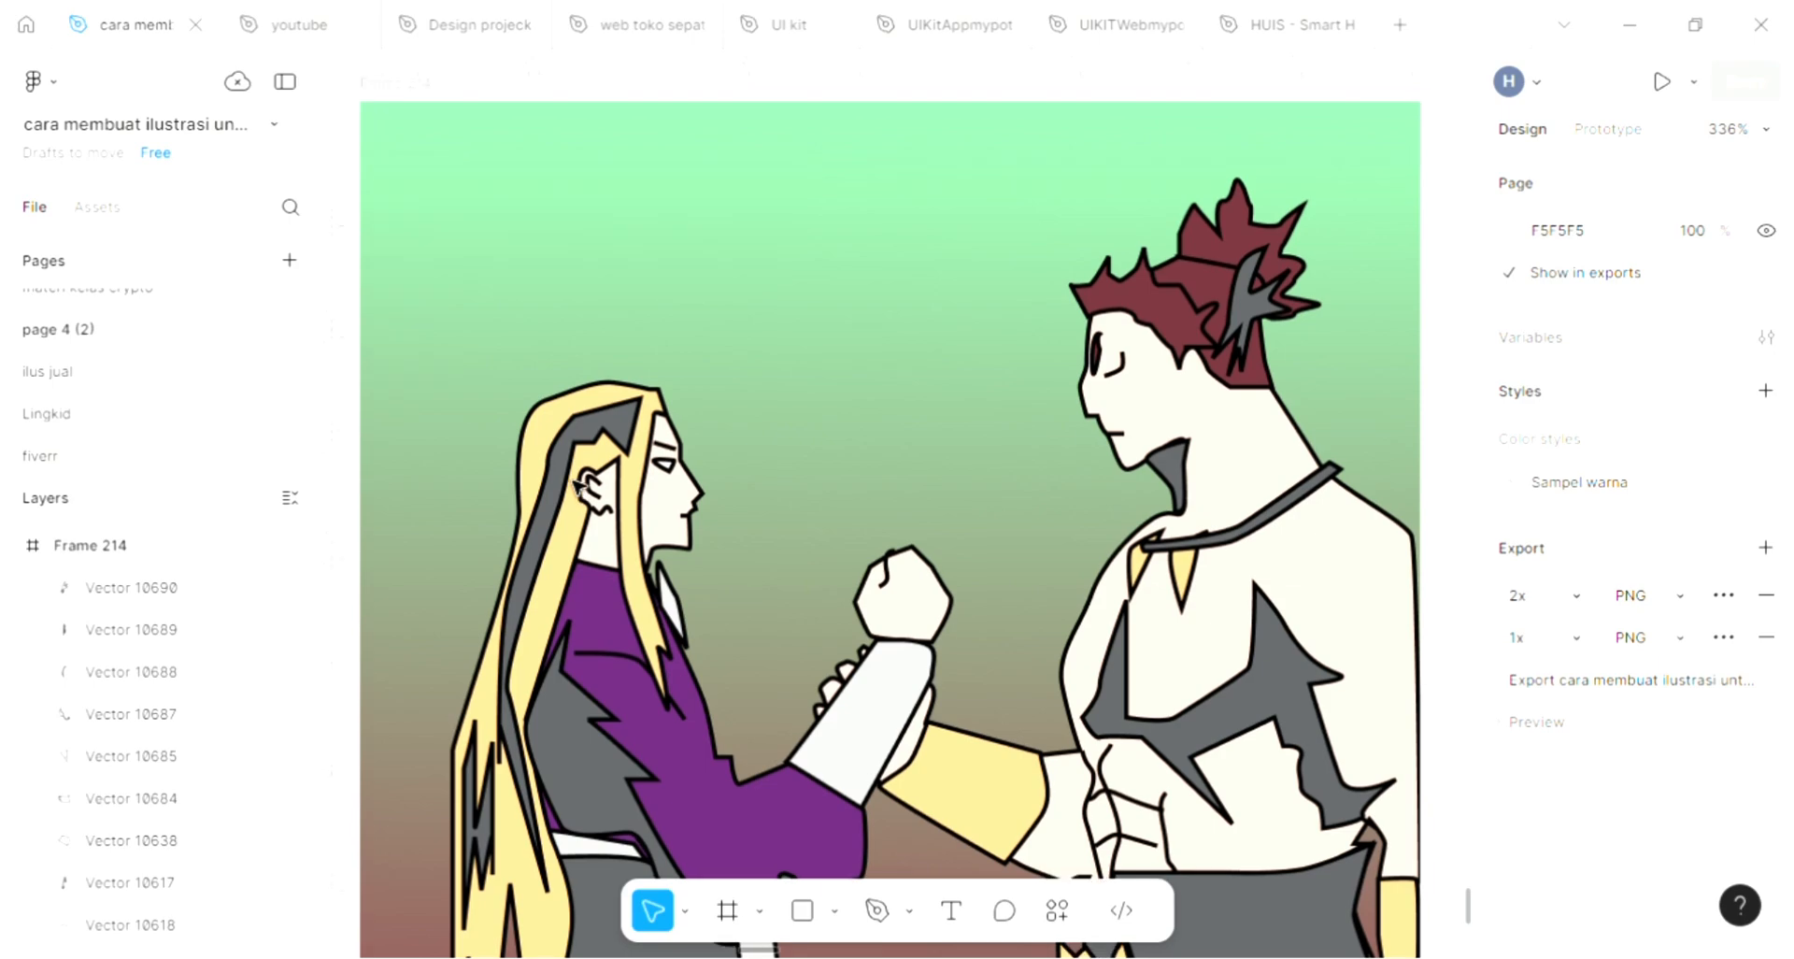
scroll(576, 486, down, 2)
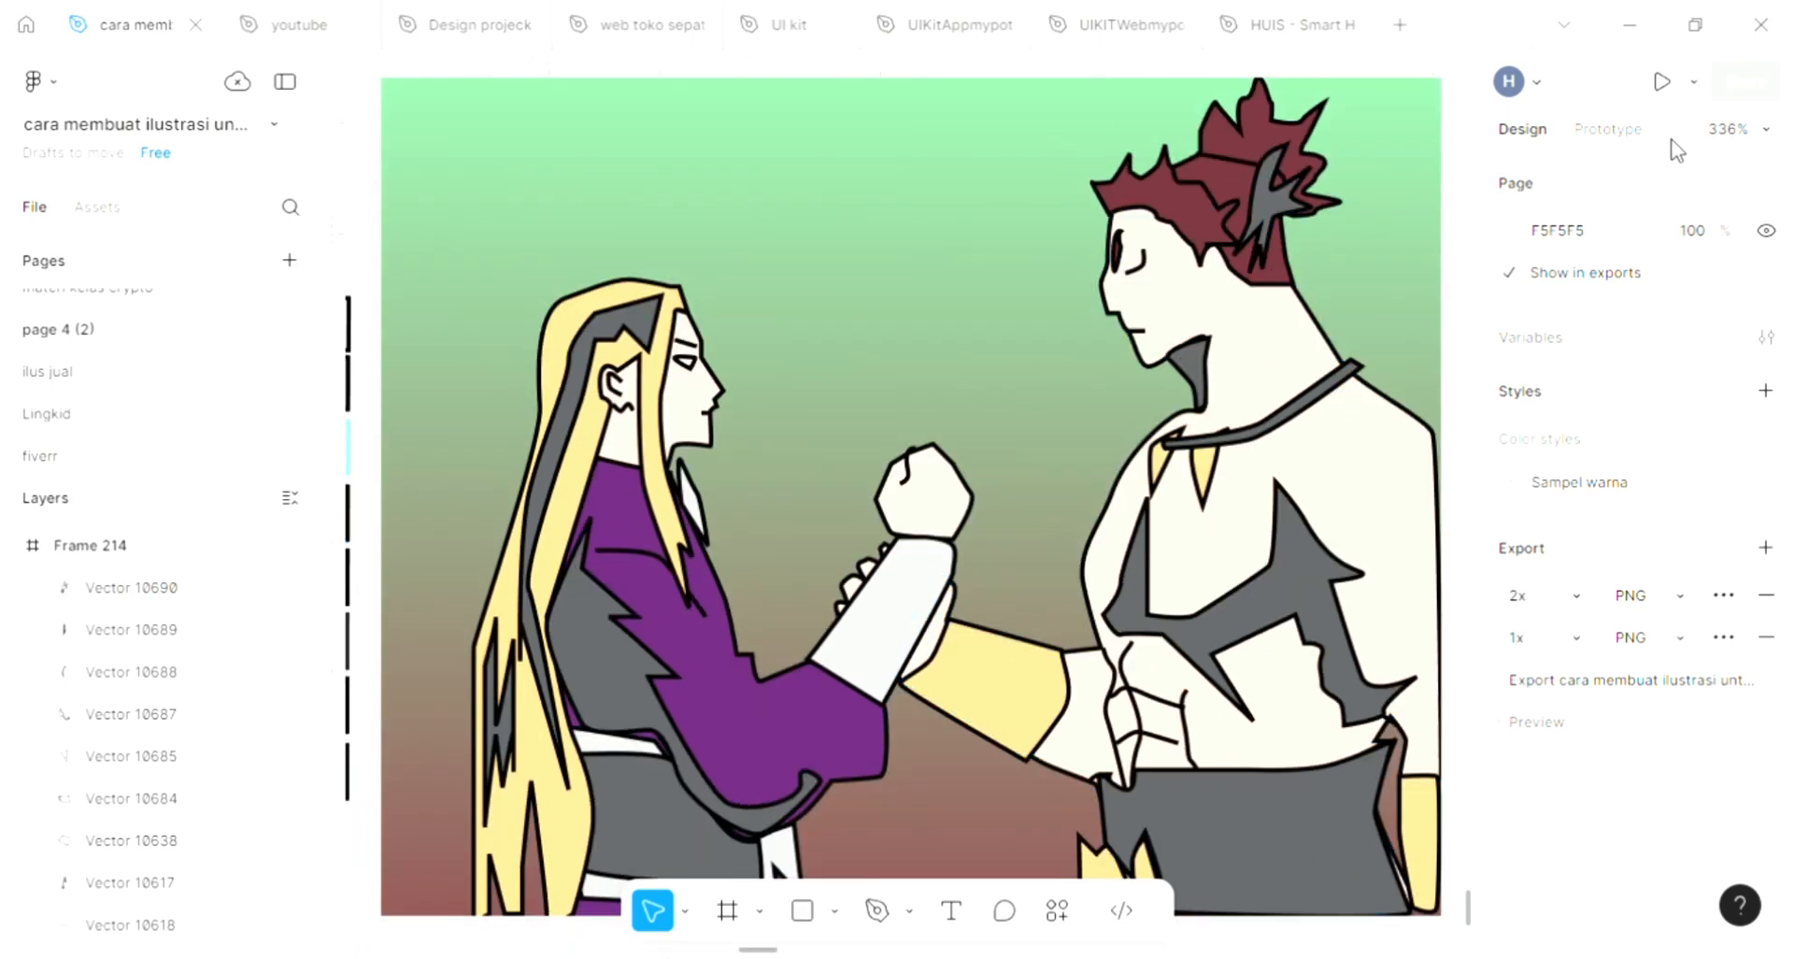